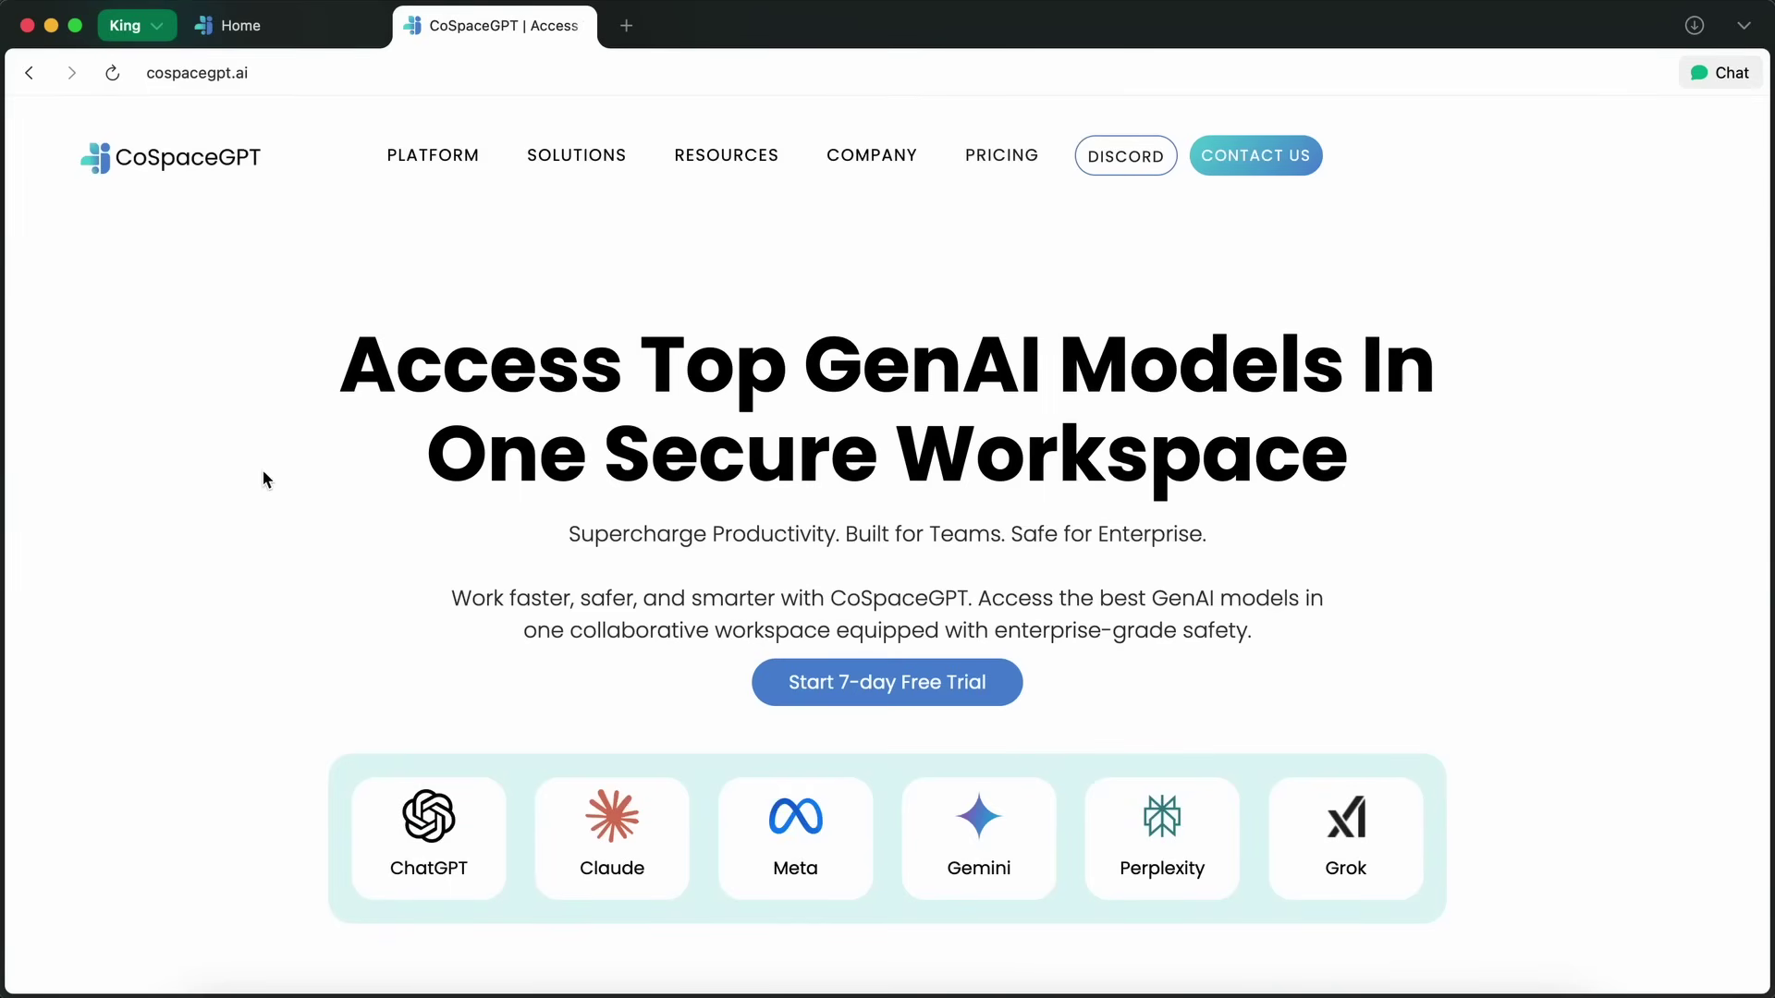
Scroll down the cospacegpt.ai homepage through the features section
{"action": "scroll", "coordinate": [256, 617], "scroll_direction": "down", "scroll_amount": 1}
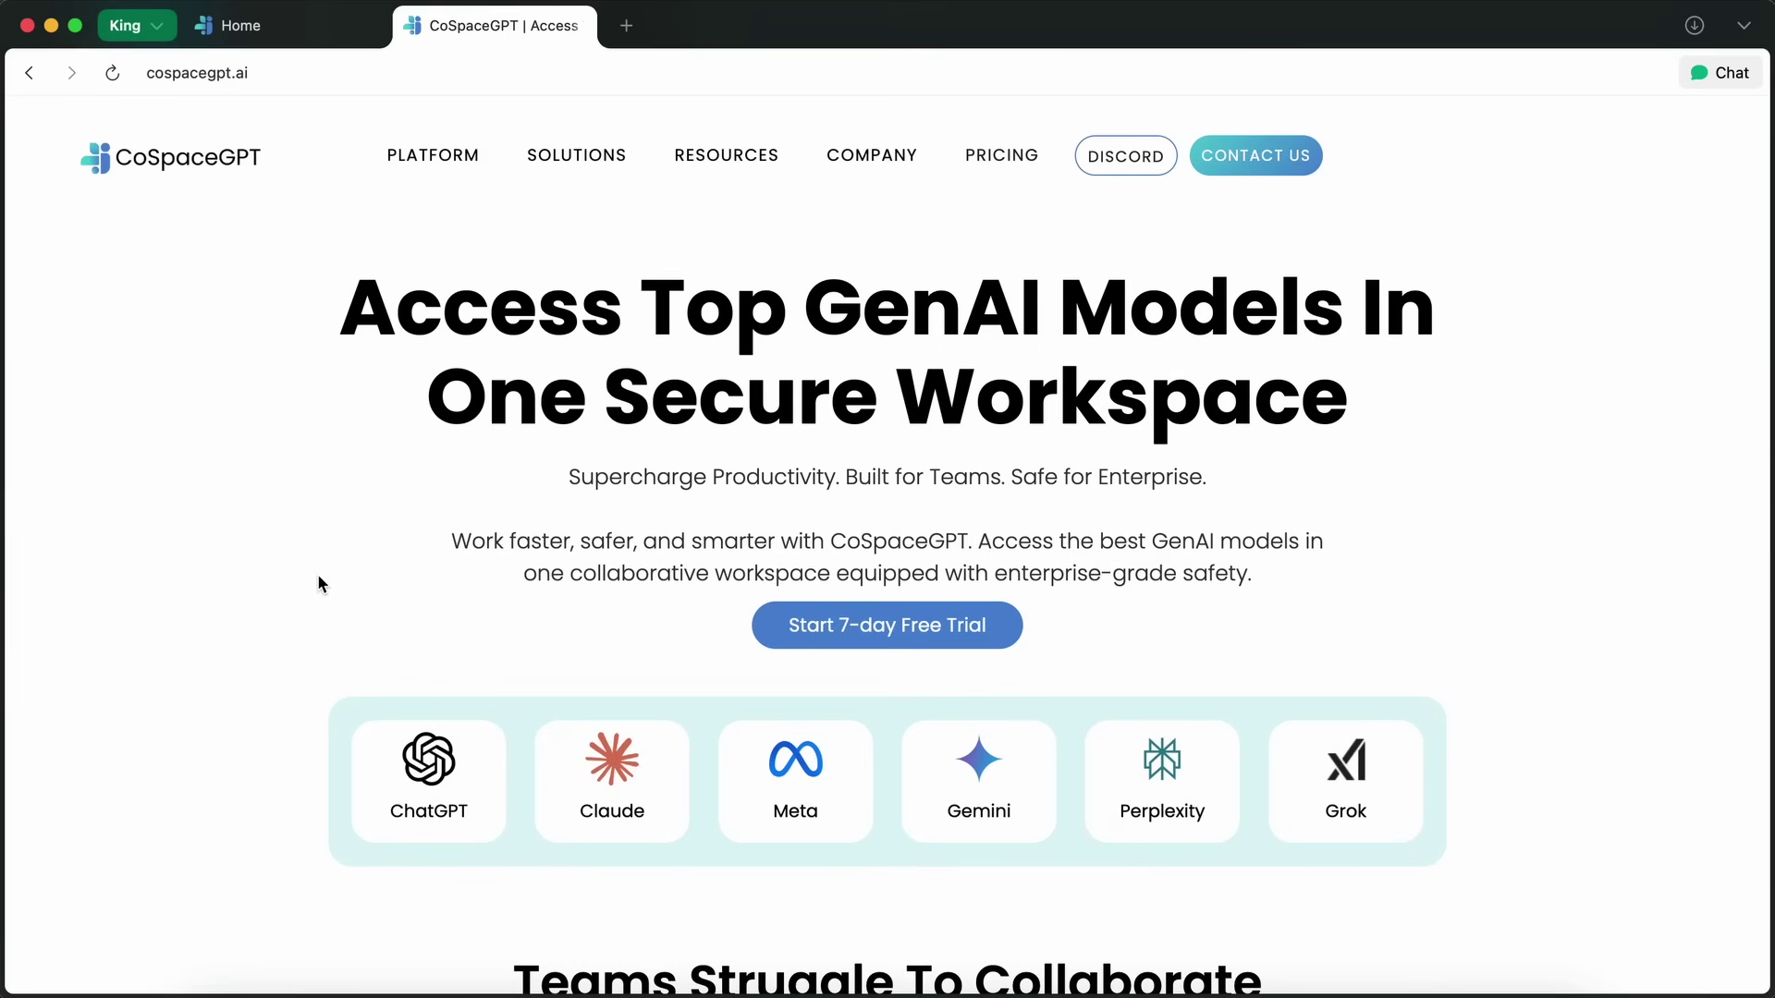
{"action": "scroll", "coordinate": [296, 547], "scroll_direction": "up", "scroll_amount": 1}
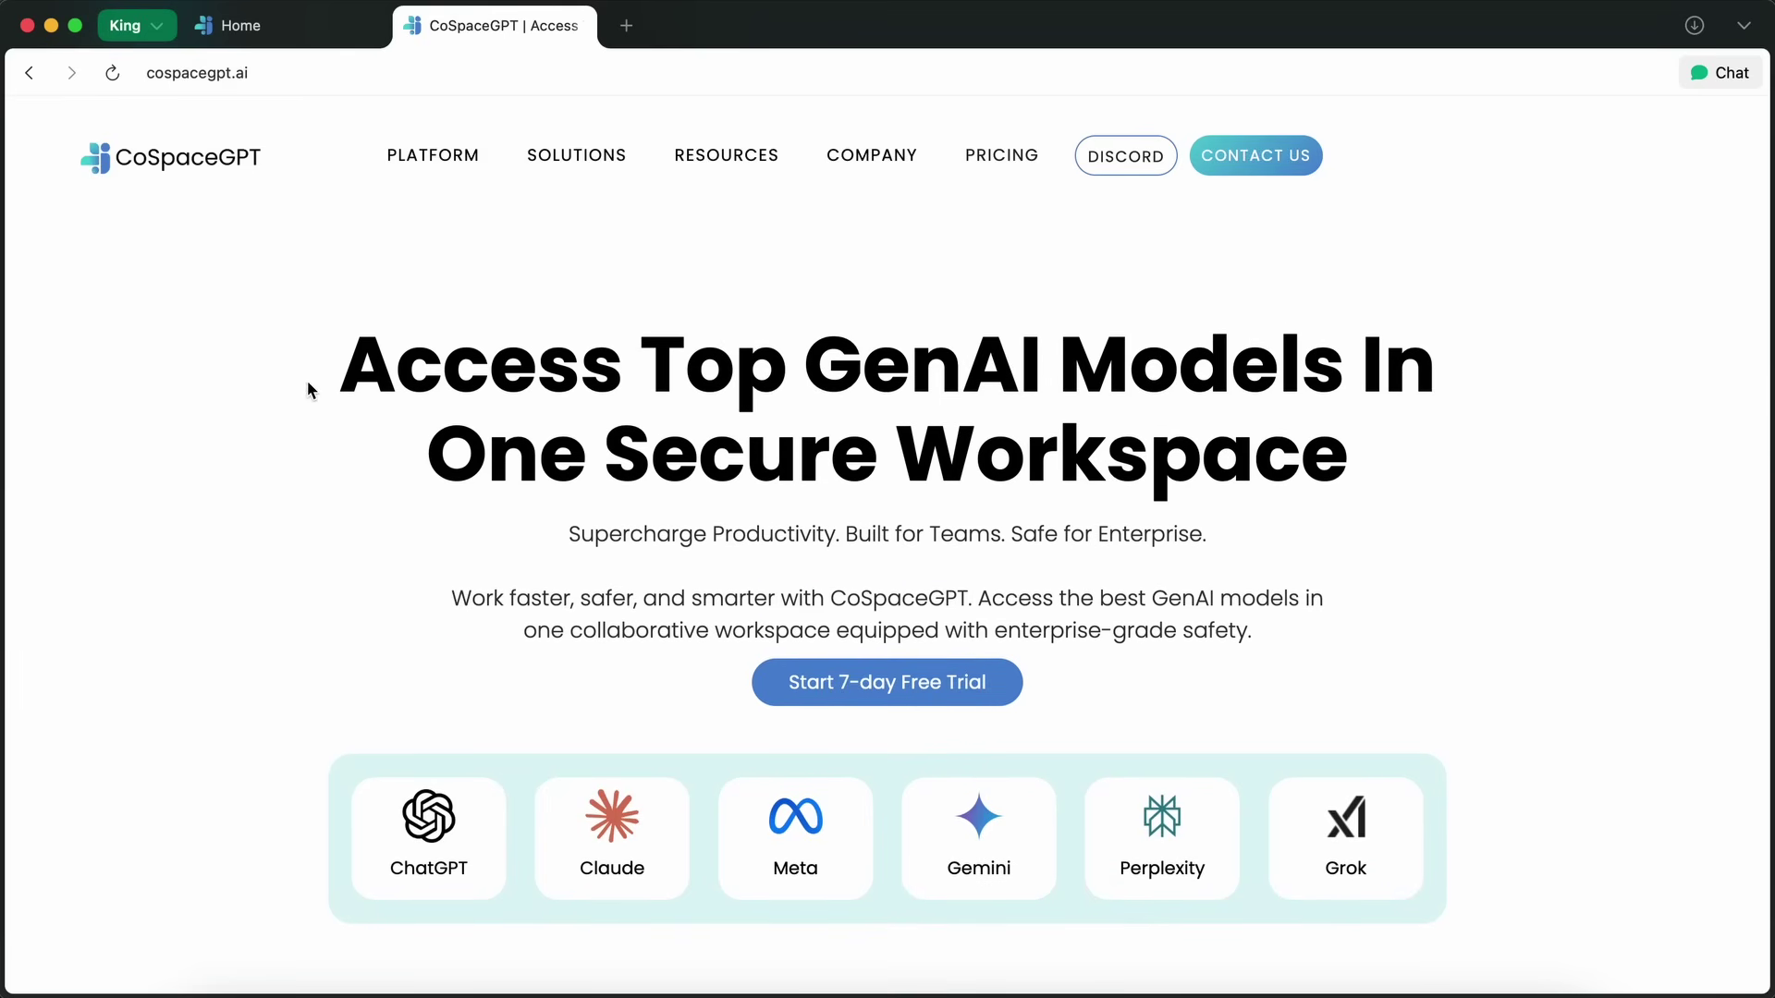
{"action": "scroll", "coordinate": [319, 391], "scroll_direction": "down", "scroll_amount": 2}
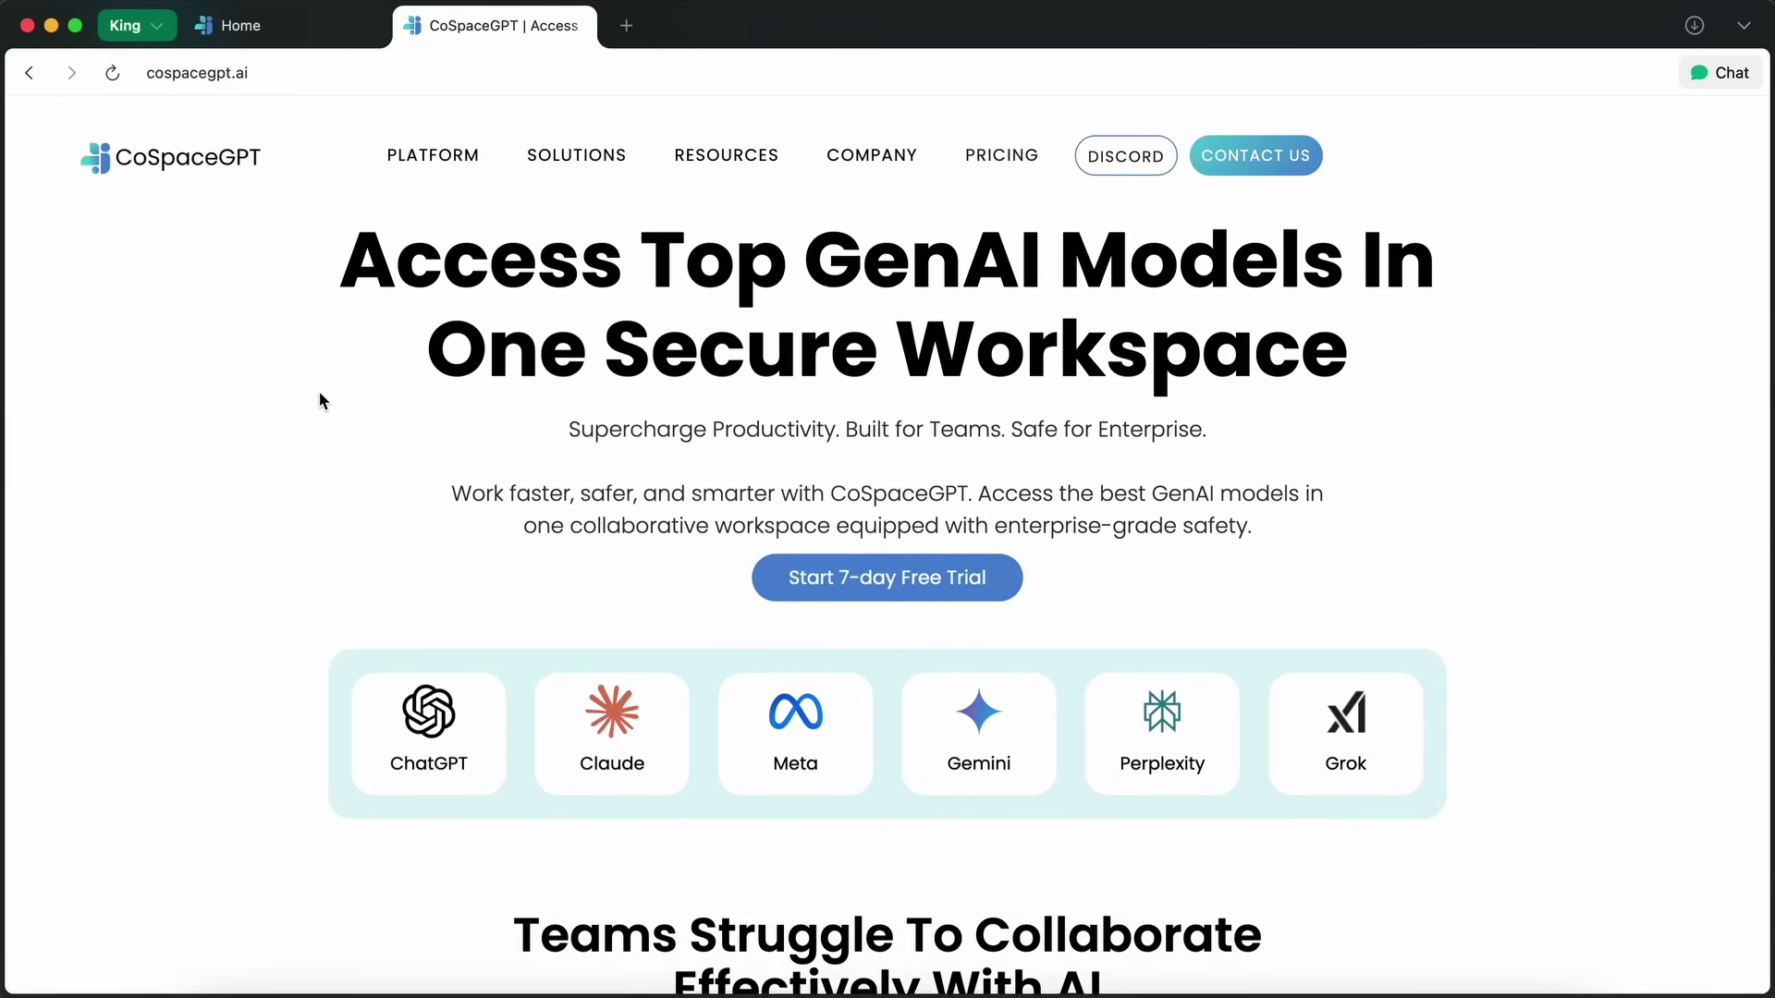
{"action": "scroll", "coordinate": [319, 393], "scroll_direction": "down", "scroll_amount": 10}
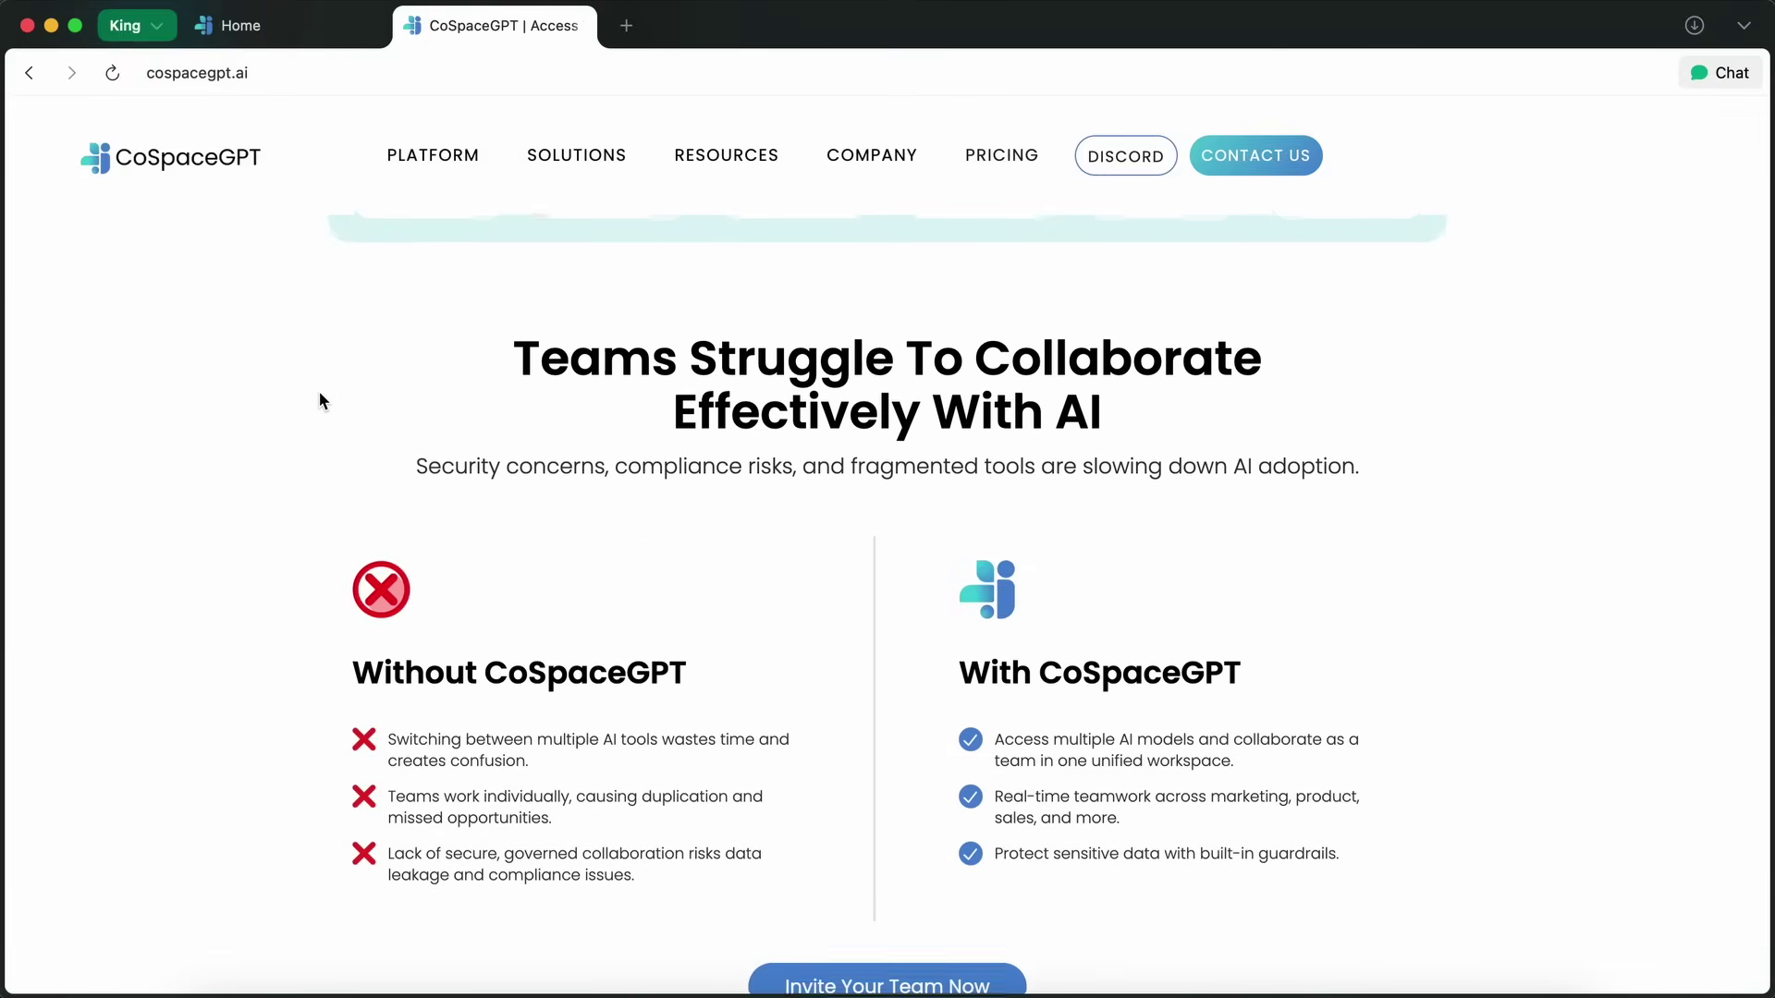
{"action": "scroll", "coordinate": [319, 393], "scroll_direction": "down", "scroll_amount": 2}
{"action": "scroll", "coordinate": [398, 450], "scroll_direction": "down", "scroll_amount": 3}
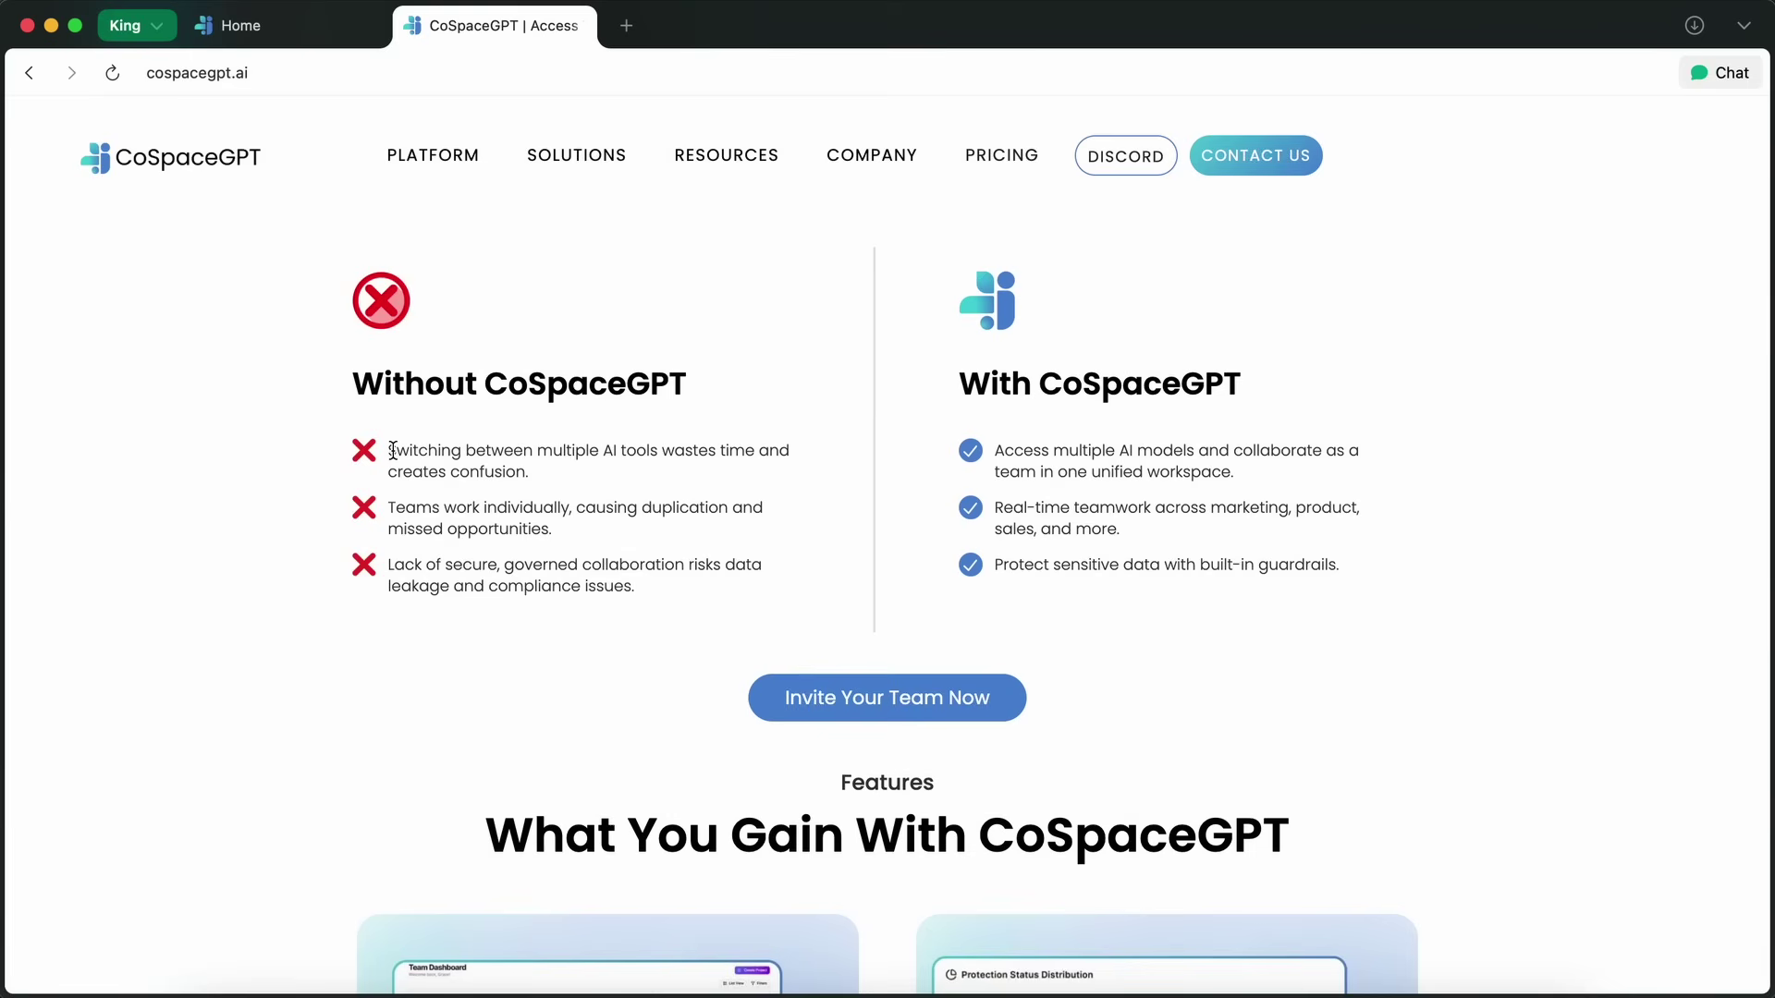
Highlight the three drawbacks without CoSpaceGPT and the three benefits with it
{"action": "left_click_drag", "start_coordinate": [393, 450], "coordinate": [656, 584]}
{"action": "left_click", "coordinate": [660, 592]}
{"action": "left_click_drag", "start_coordinate": [1316, 566], "coordinate": [1089, 432]}
{"action": "left_click", "coordinate": [1087, 432]}
Scroll down through the security and FAQ sections to the footer, then back up
{"action": "scroll", "coordinate": [1516, 648], "scroll_direction": "down", "scroll_amount": 10}
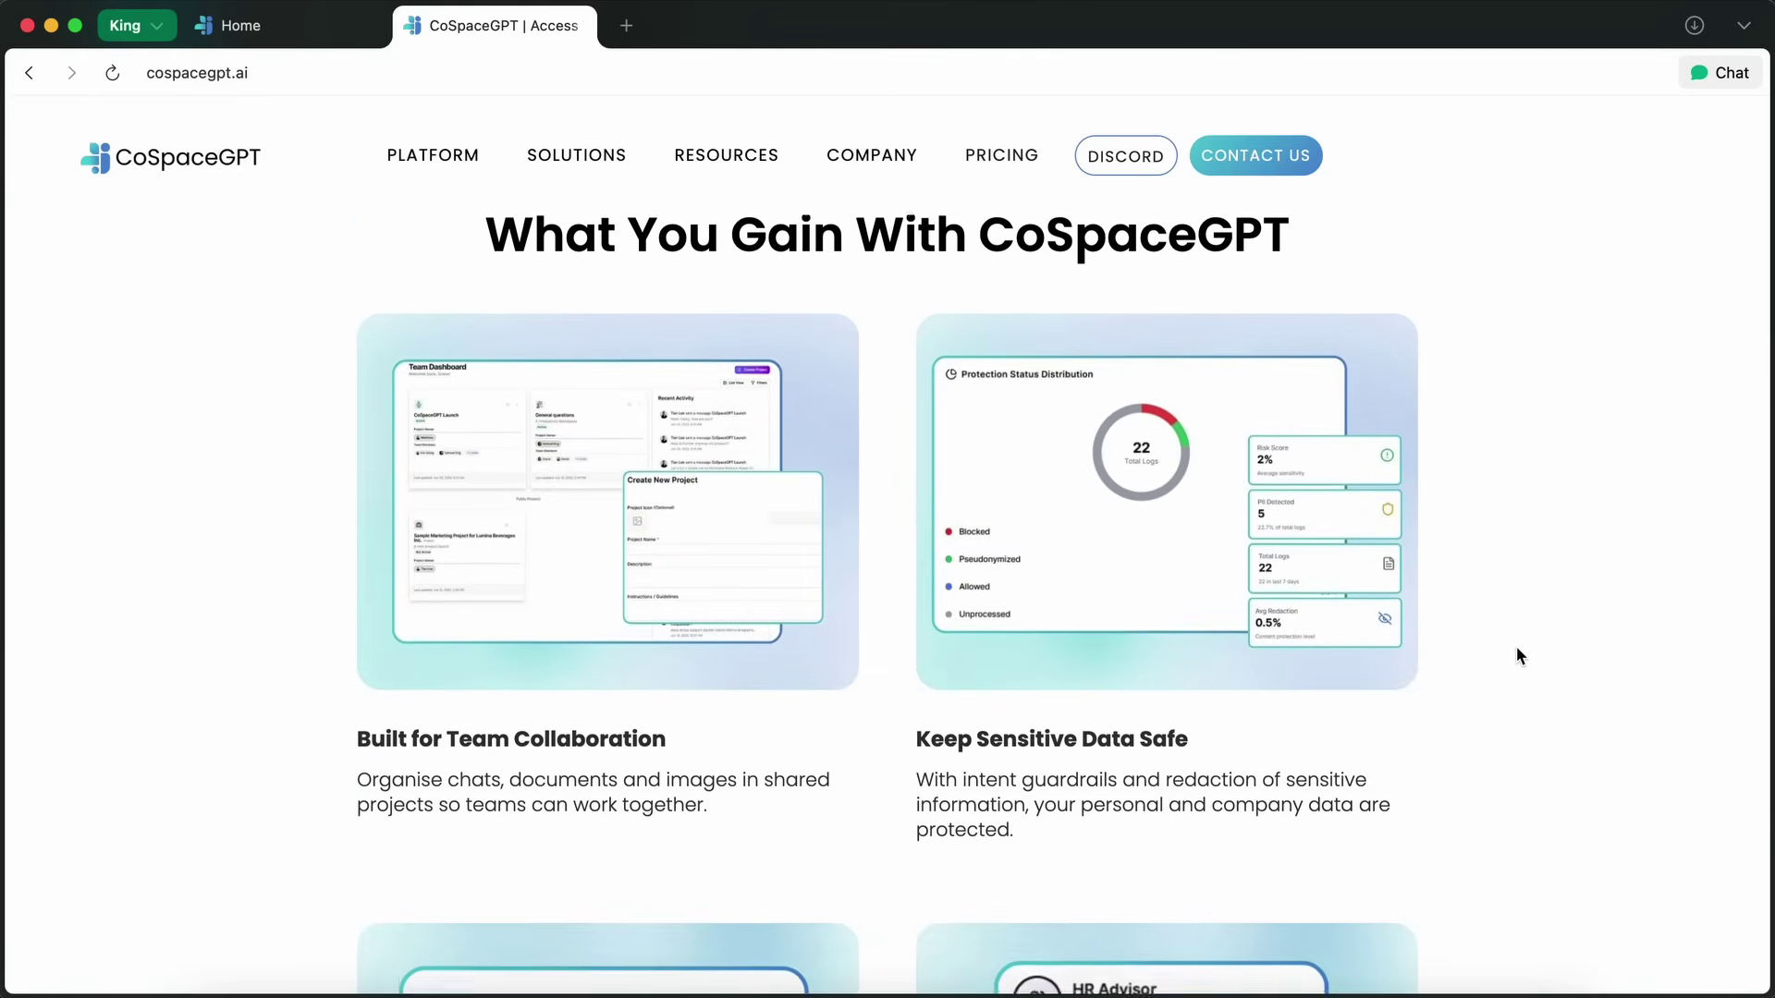
{"action": "scroll", "coordinate": [1516, 656], "scroll_direction": "down", "scroll_amount": 5}
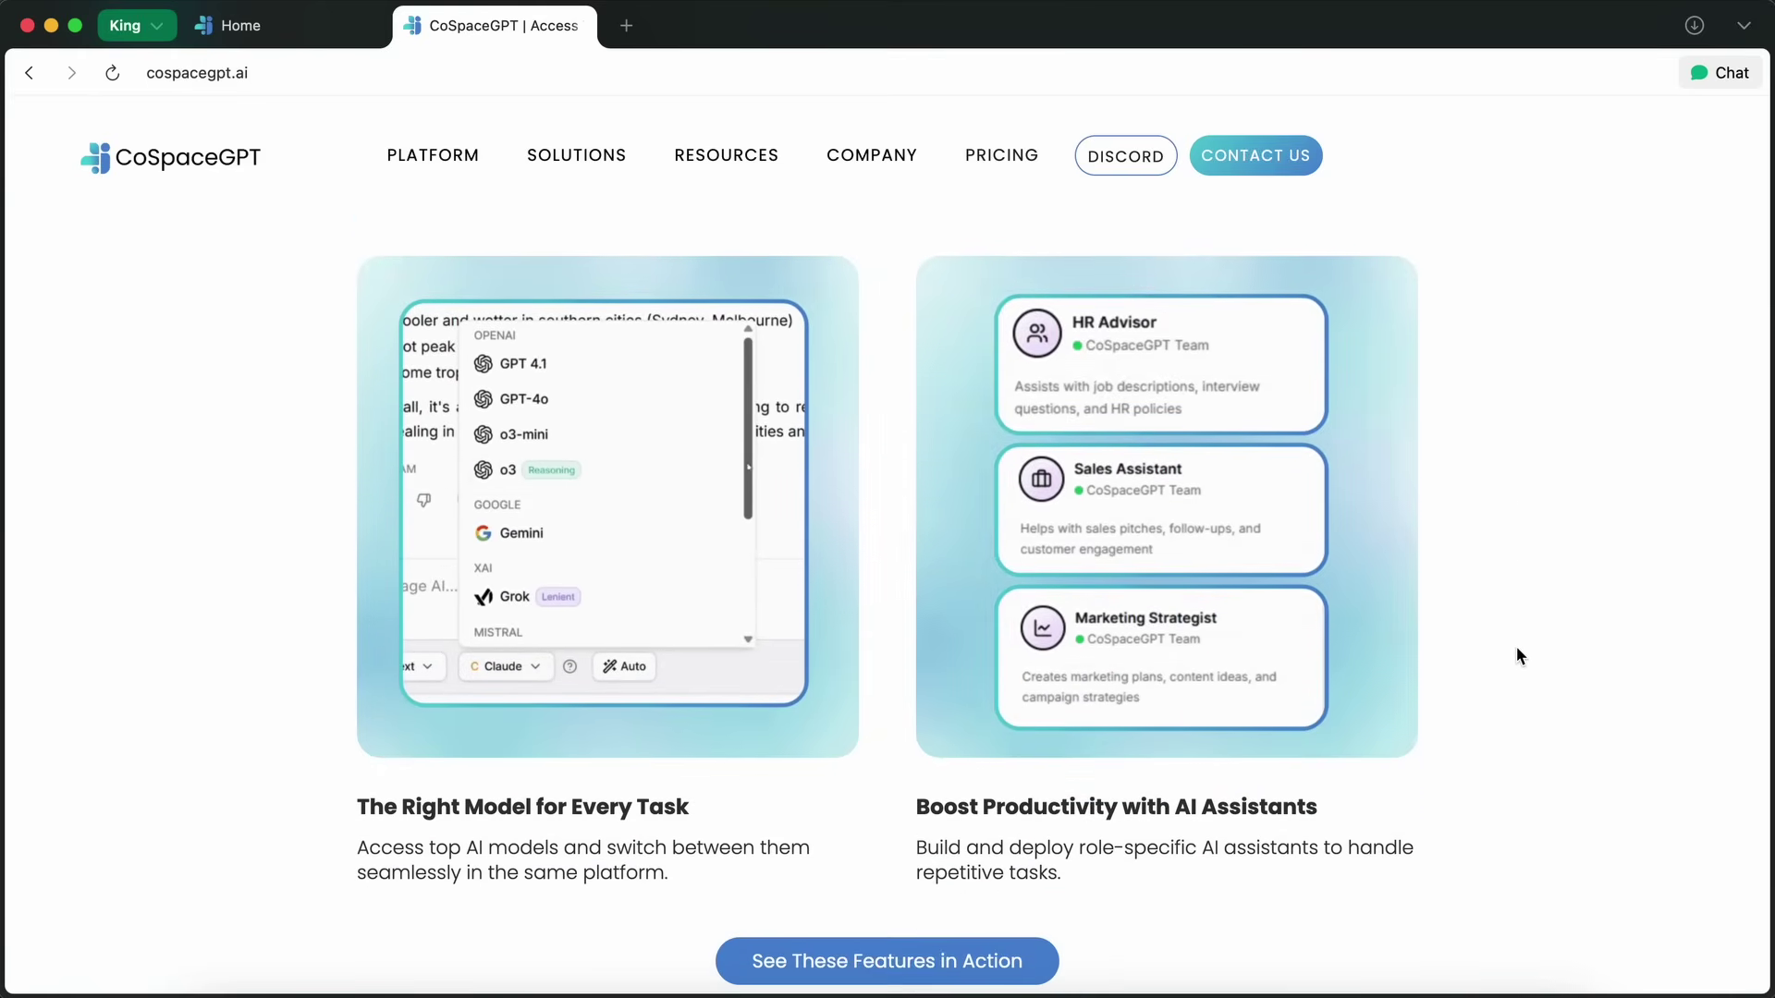
{"action": "scroll", "coordinate": [1516, 648], "scroll_direction": "down", "scroll_amount": 10}
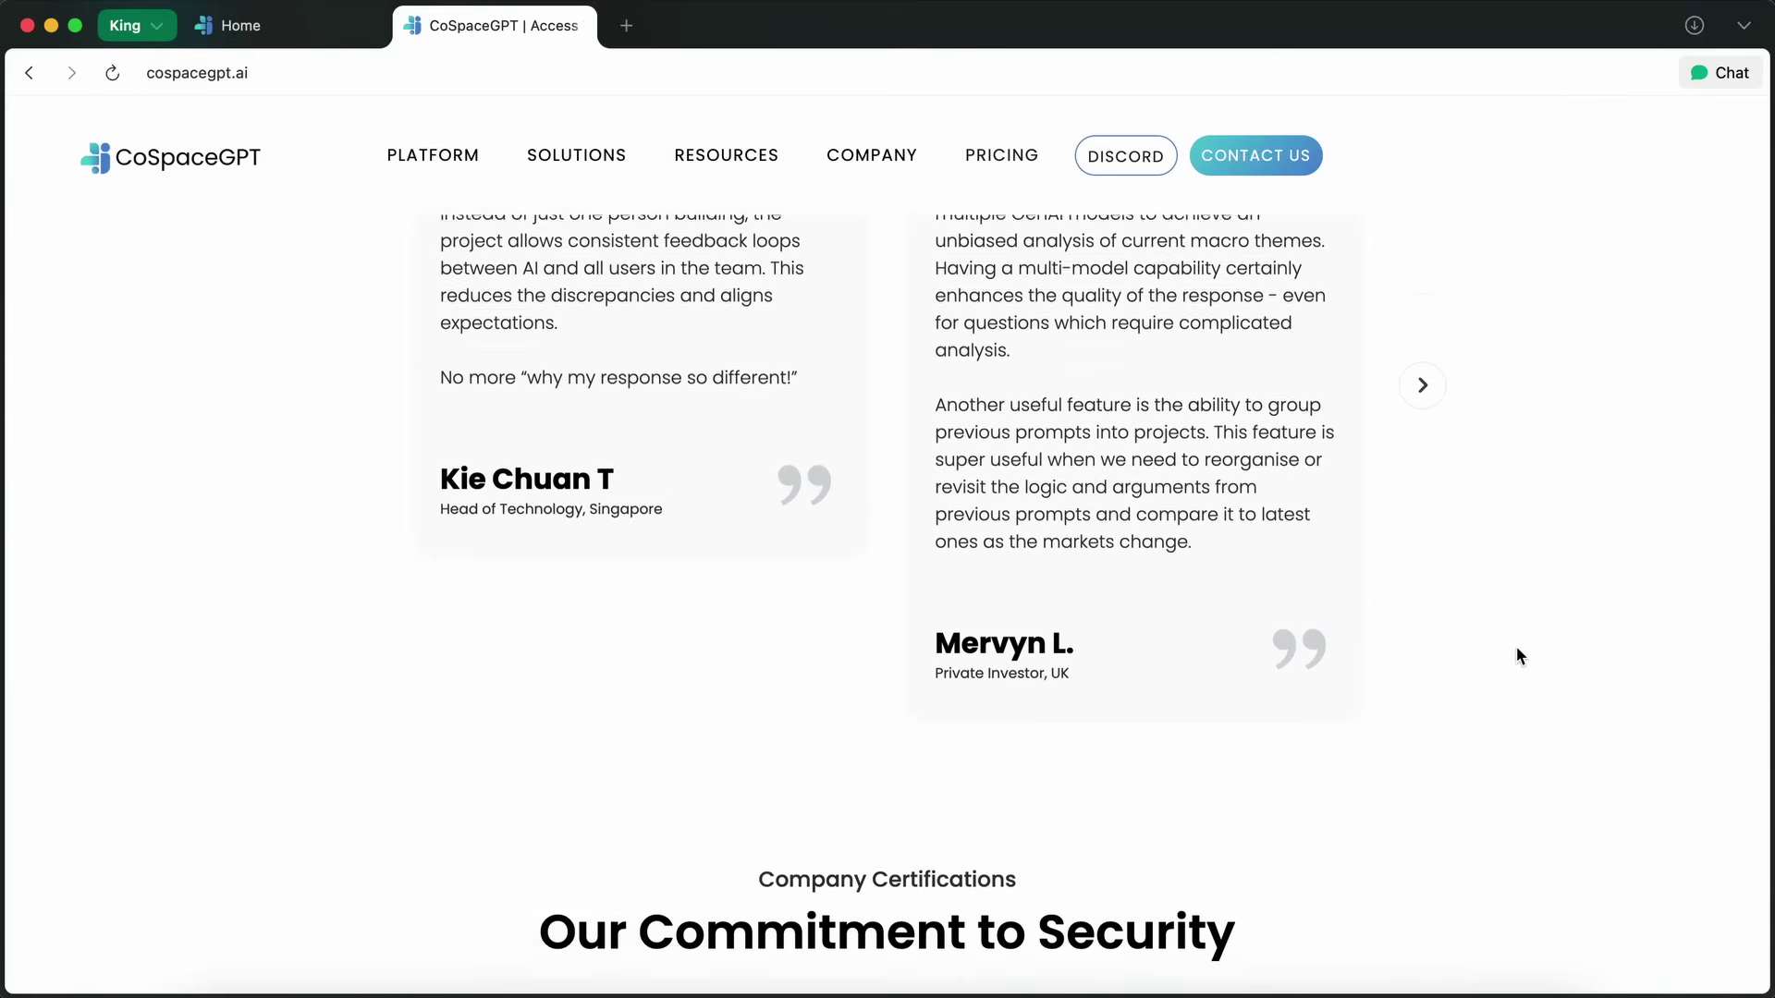
{"action": "scroll", "coordinate": [1517, 649], "scroll_direction": "down", "scroll_amount": 7}
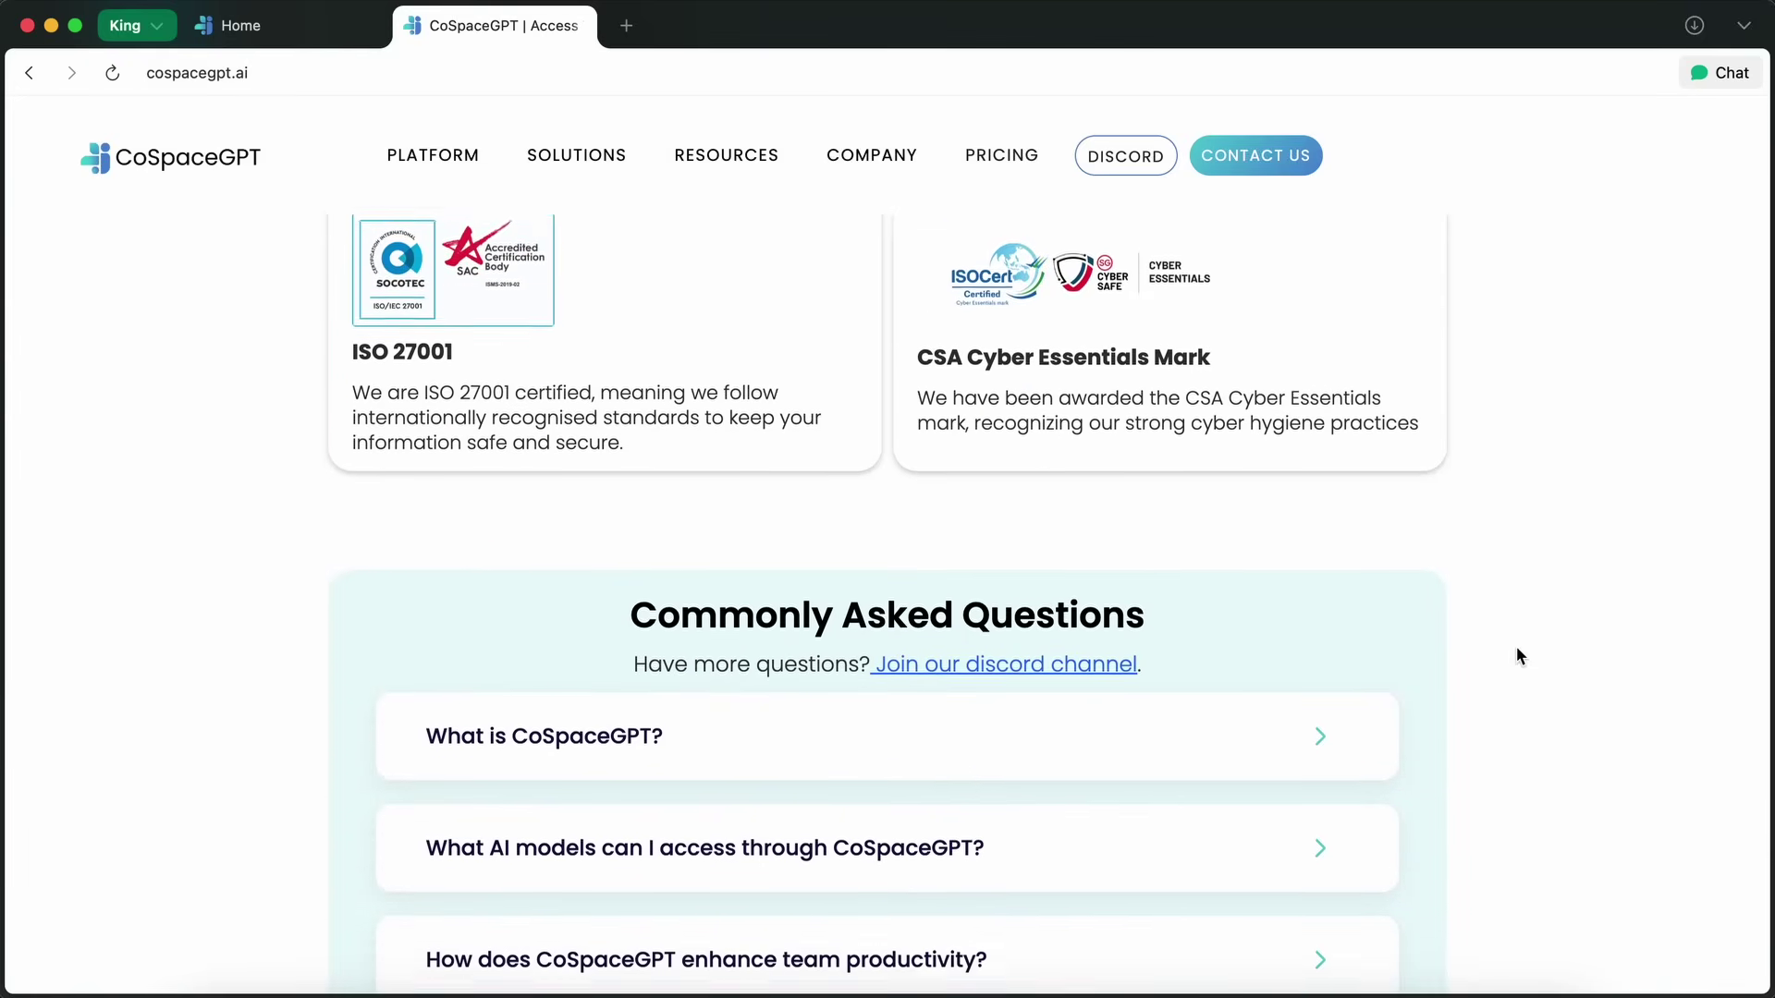
{"action": "scroll", "coordinate": [1516, 656], "scroll_direction": "down", "scroll_amount": 8}
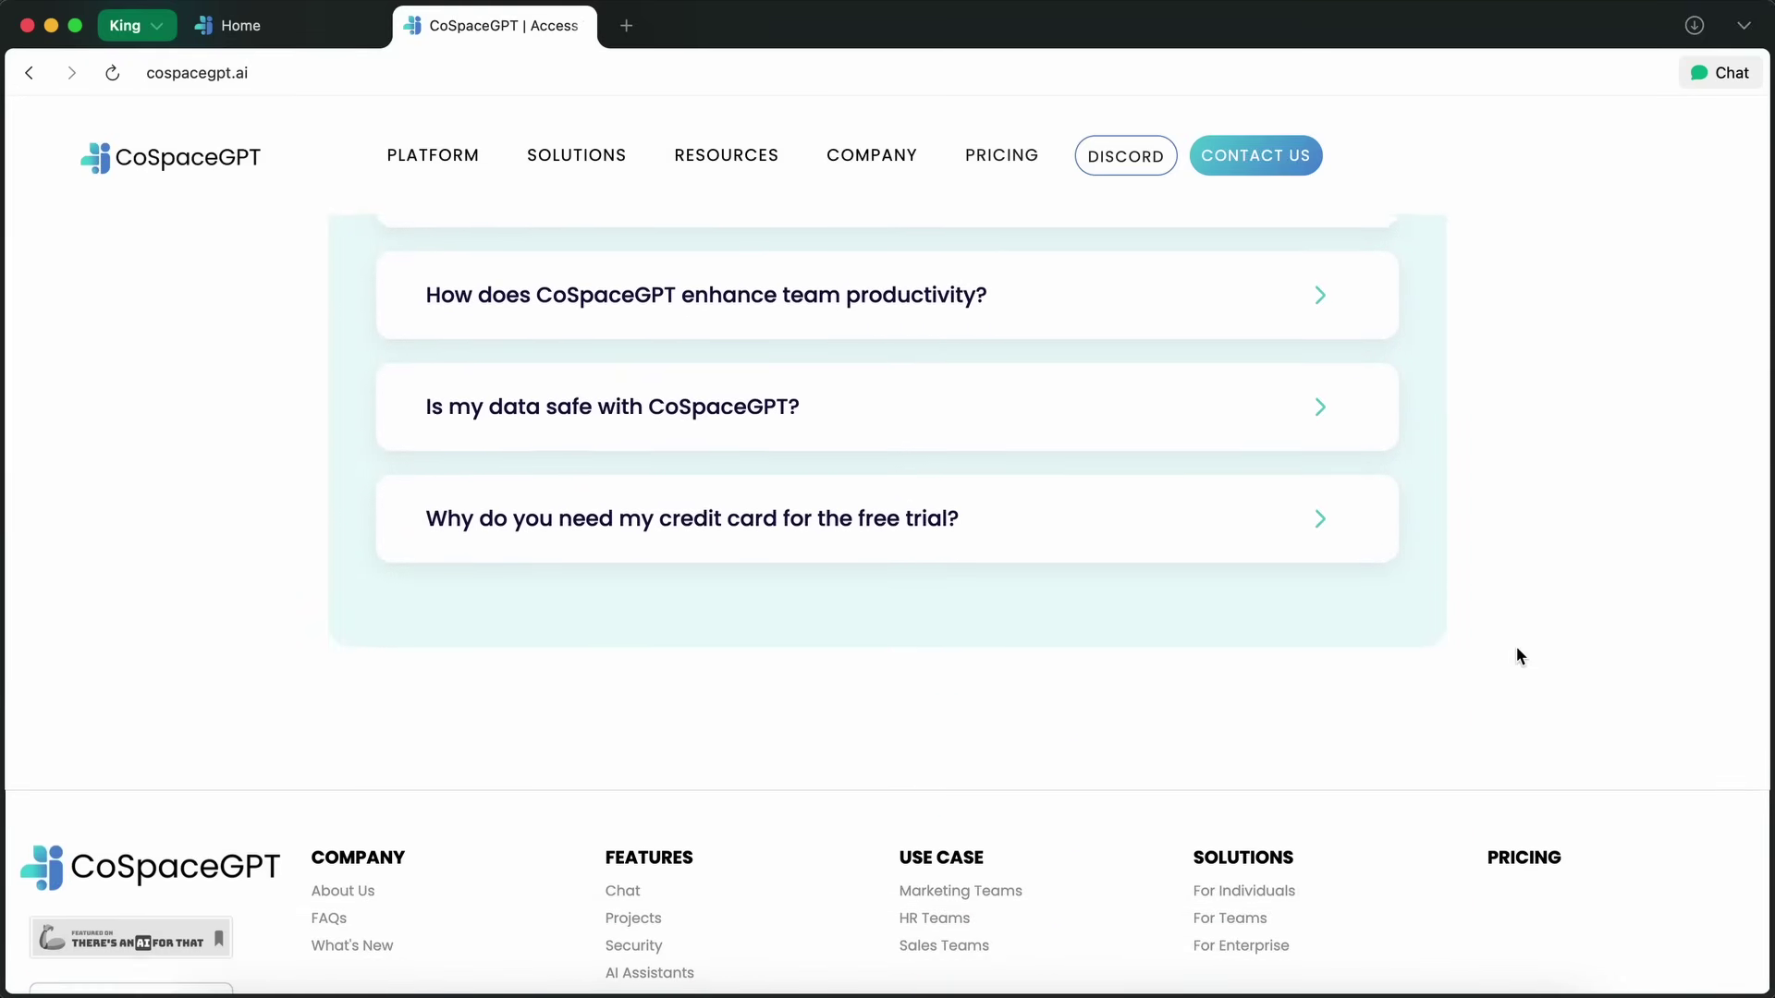
{"action": "scroll", "coordinate": [1517, 656], "scroll_direction": "up", "scroll_amount": 20}
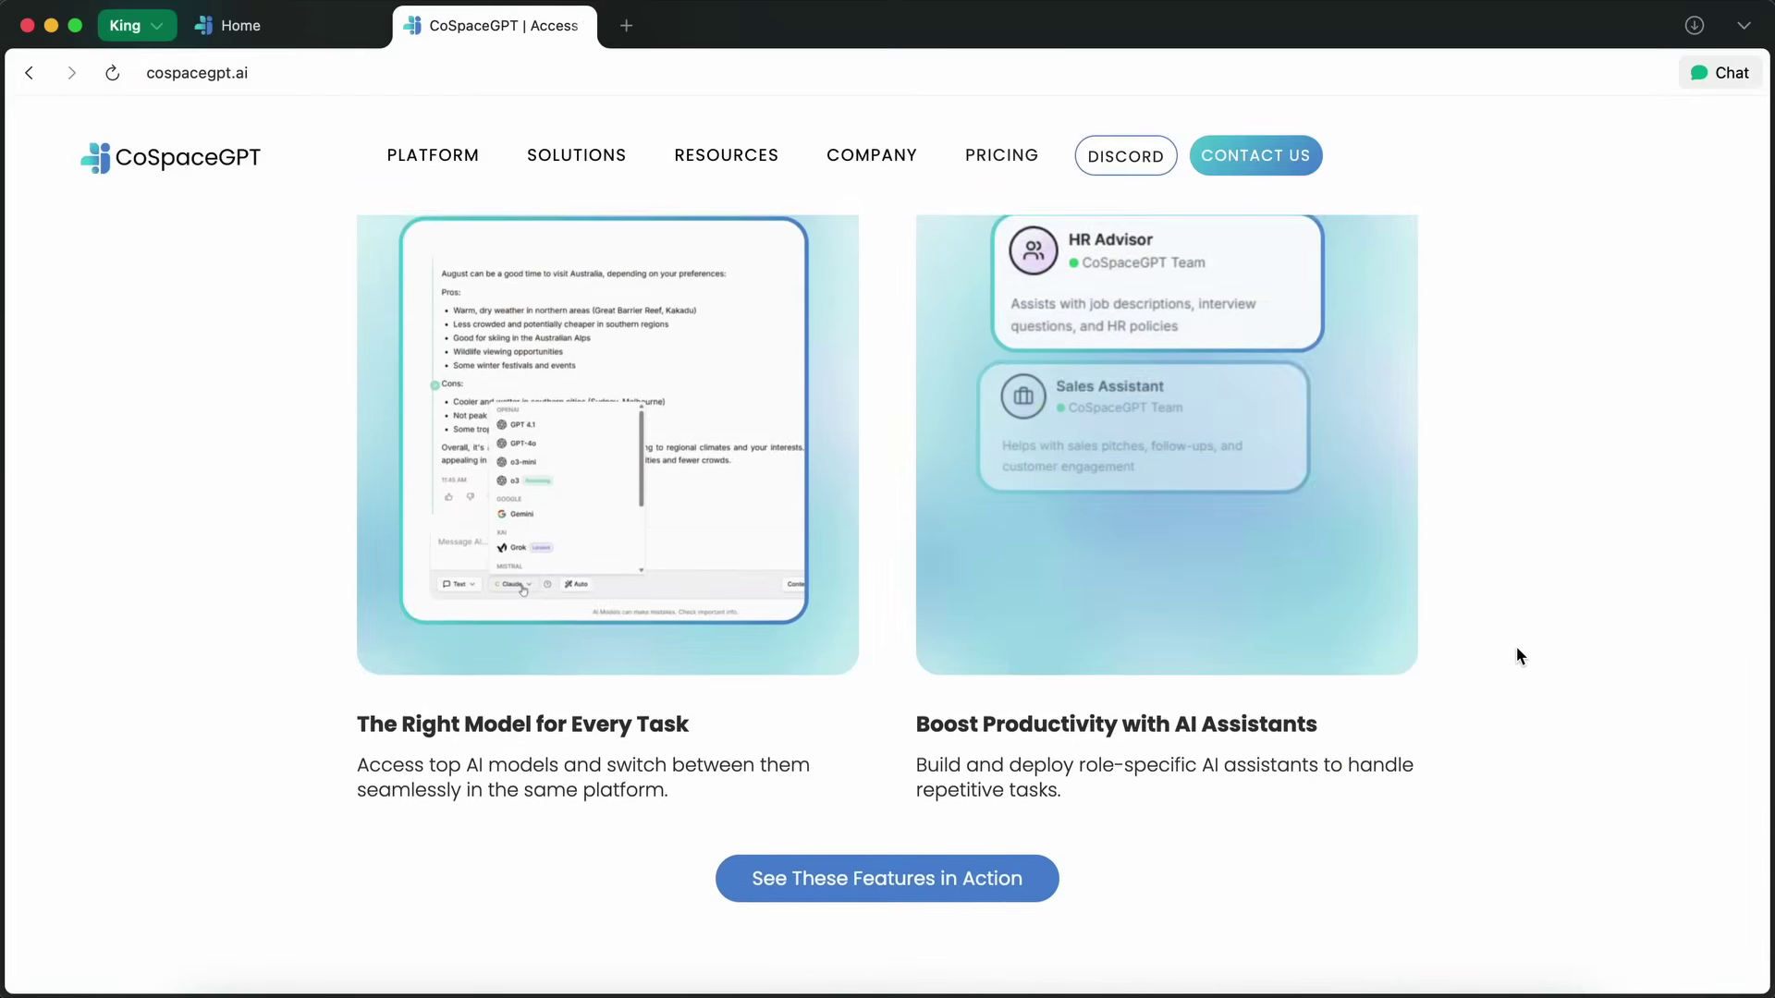
{"action": "scroll", "coordinate": [1517, 655], "scroll_direction": "up", "scroll_amount": 15}
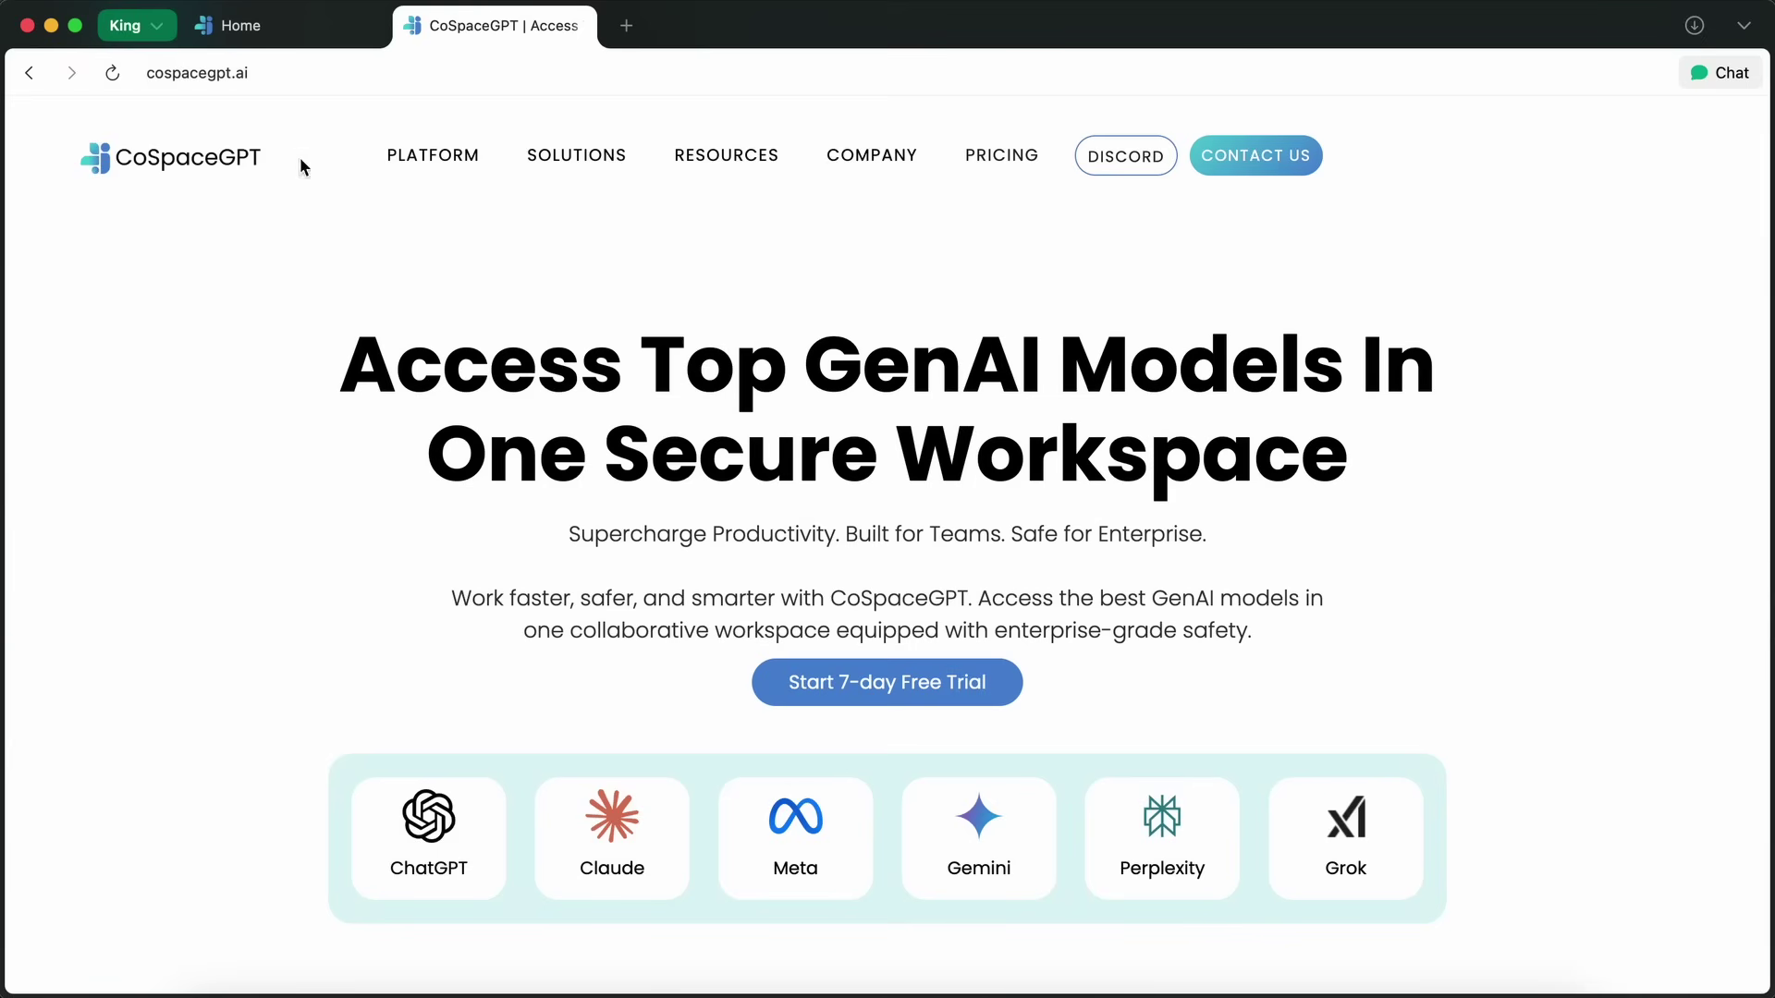
{"action": "left_click", "coordinate": [281, 31]}
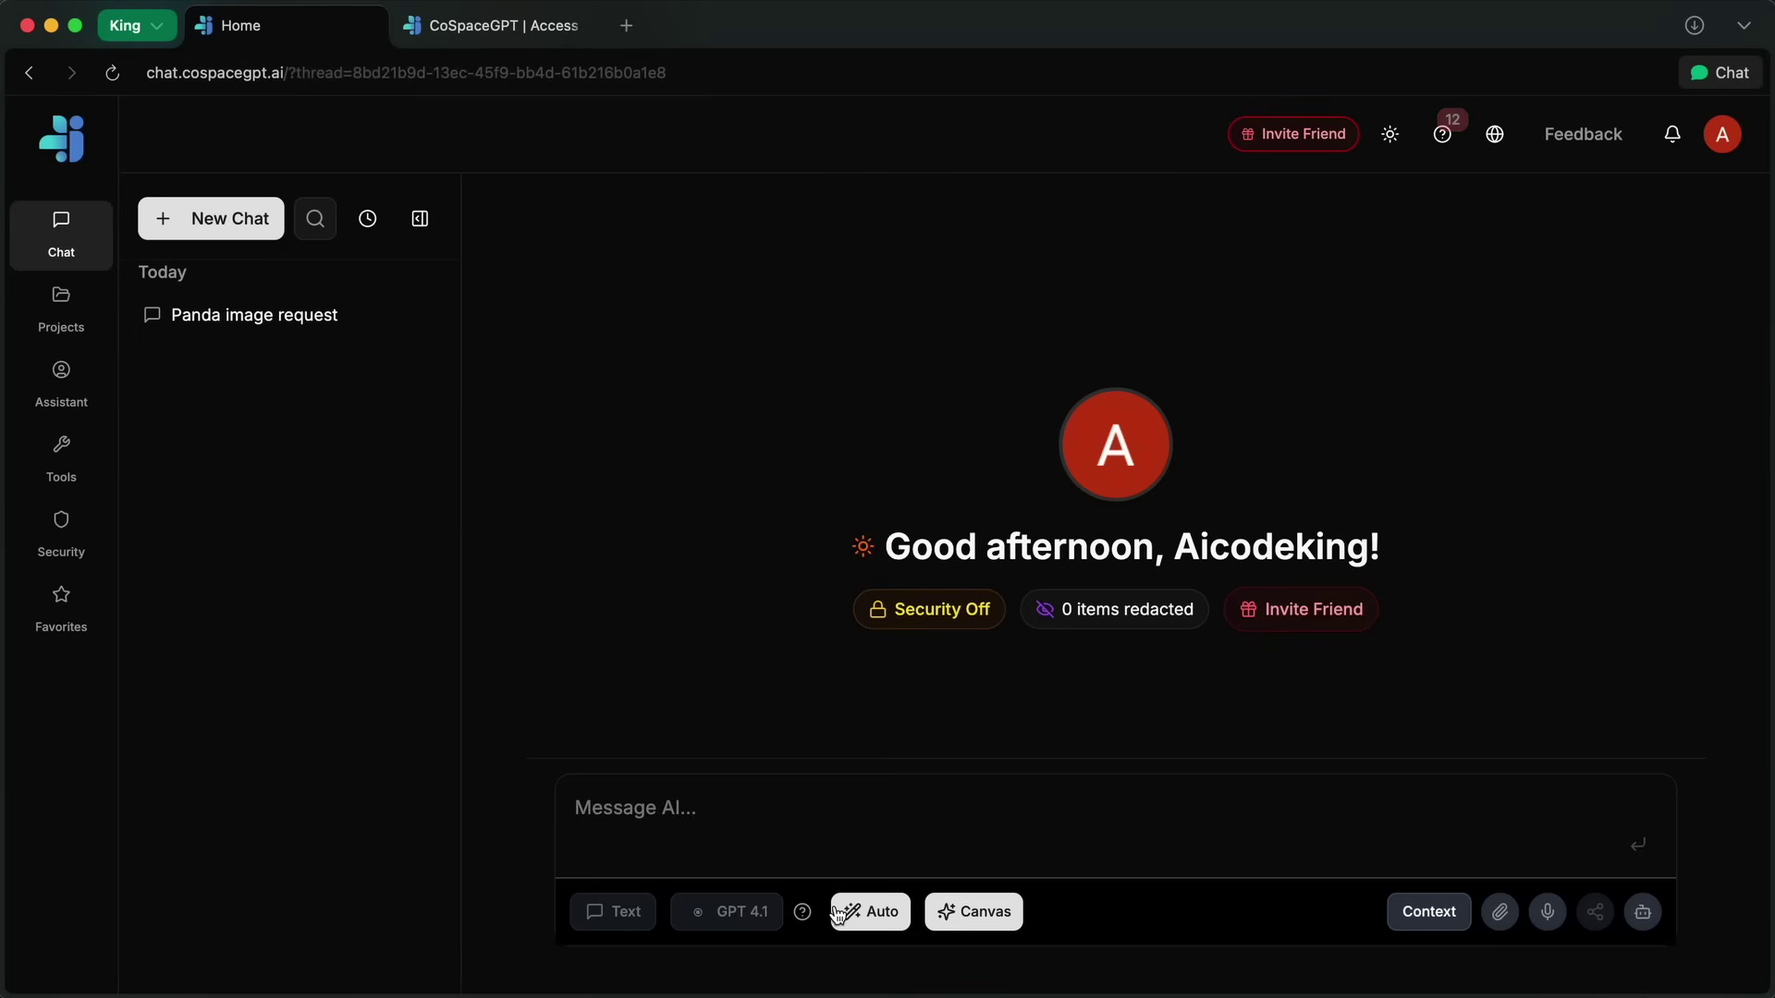
{"action": "left_click", "coordinate": [784, 913]}
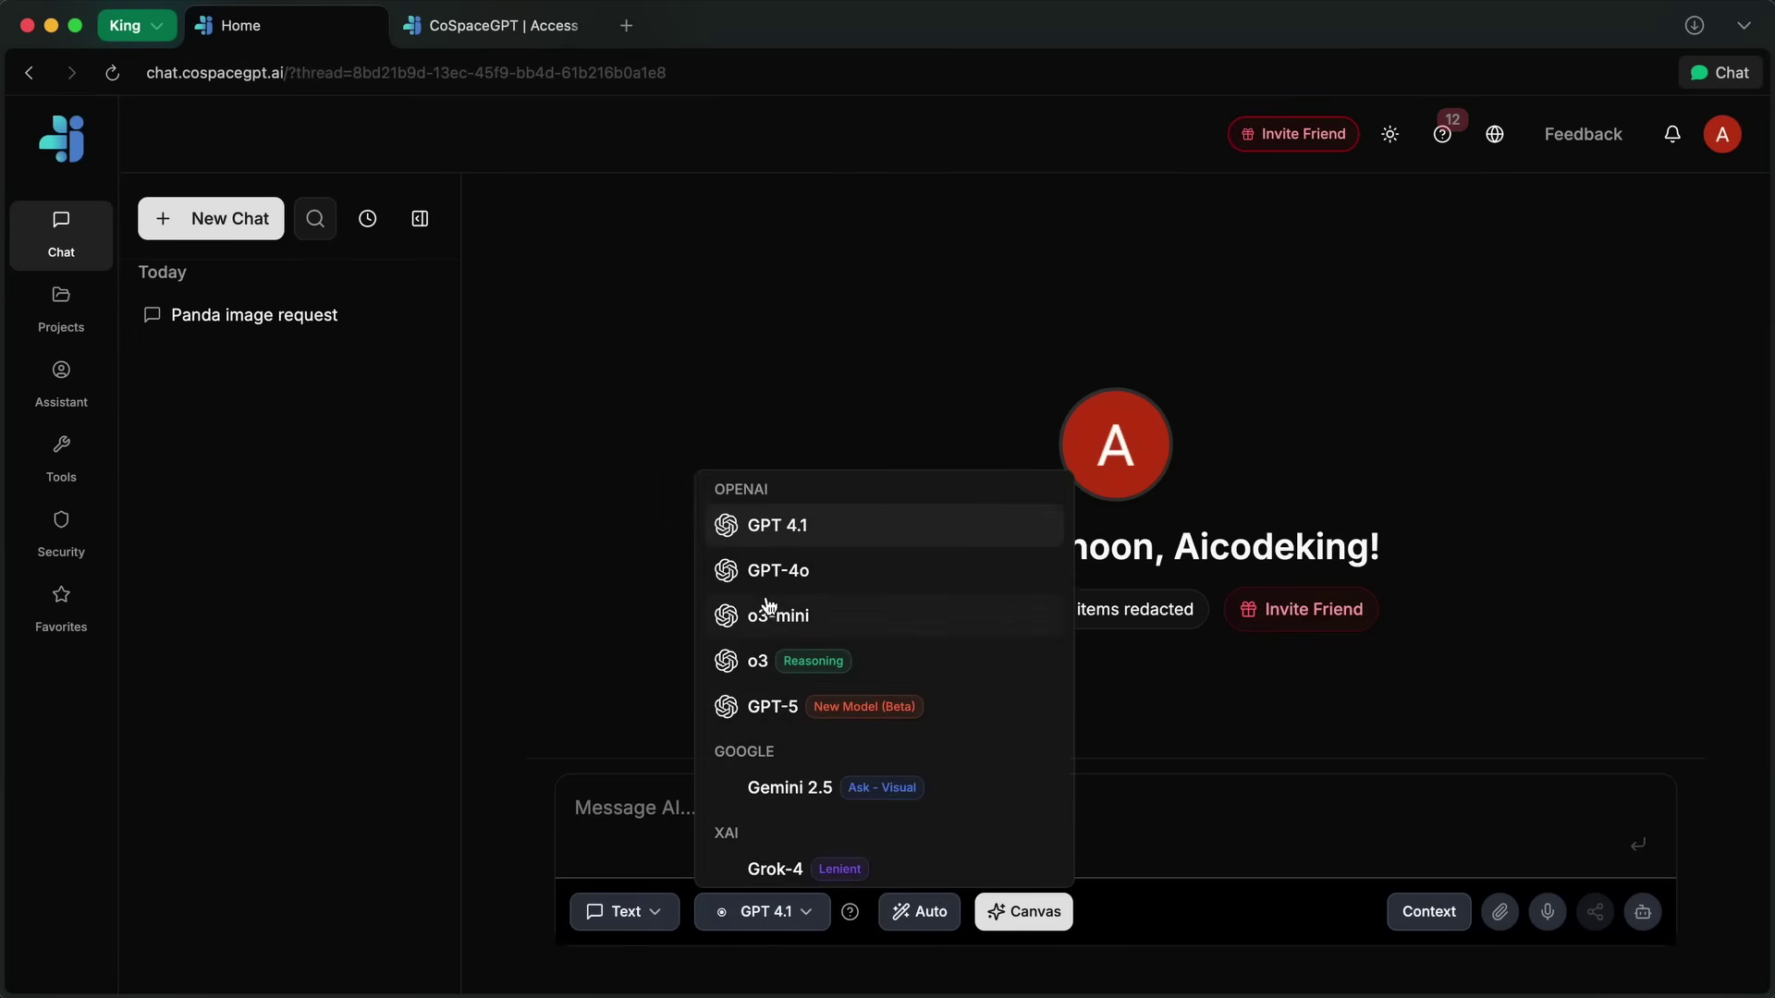
{"action": "scroll", "coordinate": [792, 764], "scroll_direction": "down", "scroll_amount": 1}
{"action": "scroll", "coordinate": [792, 739], "scroll_direction": "down", "scroll_amount": 2}
{"action": "scroll", "coordinate": [792, 701], "scroll_direction": "up", "scroll_amount": 3}
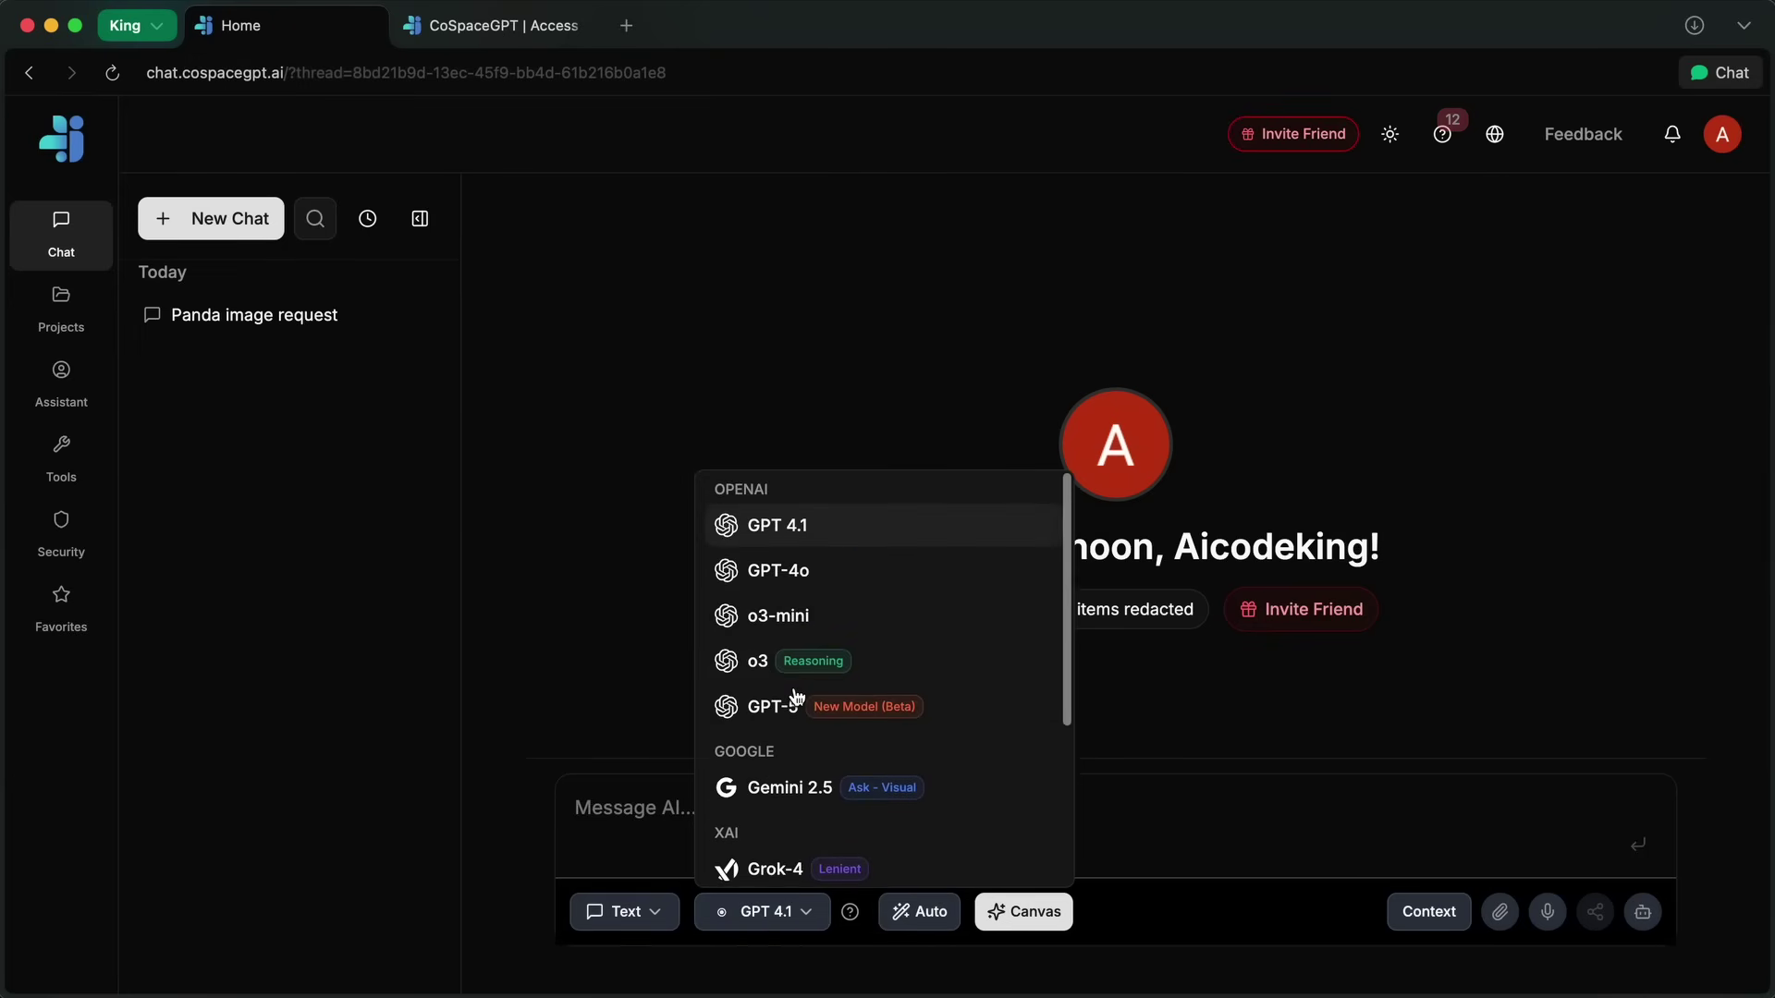
{"action": "left_click", "coordinate": [602, 528]}
{"action": "left_click", "coordinate": [629, 911]}
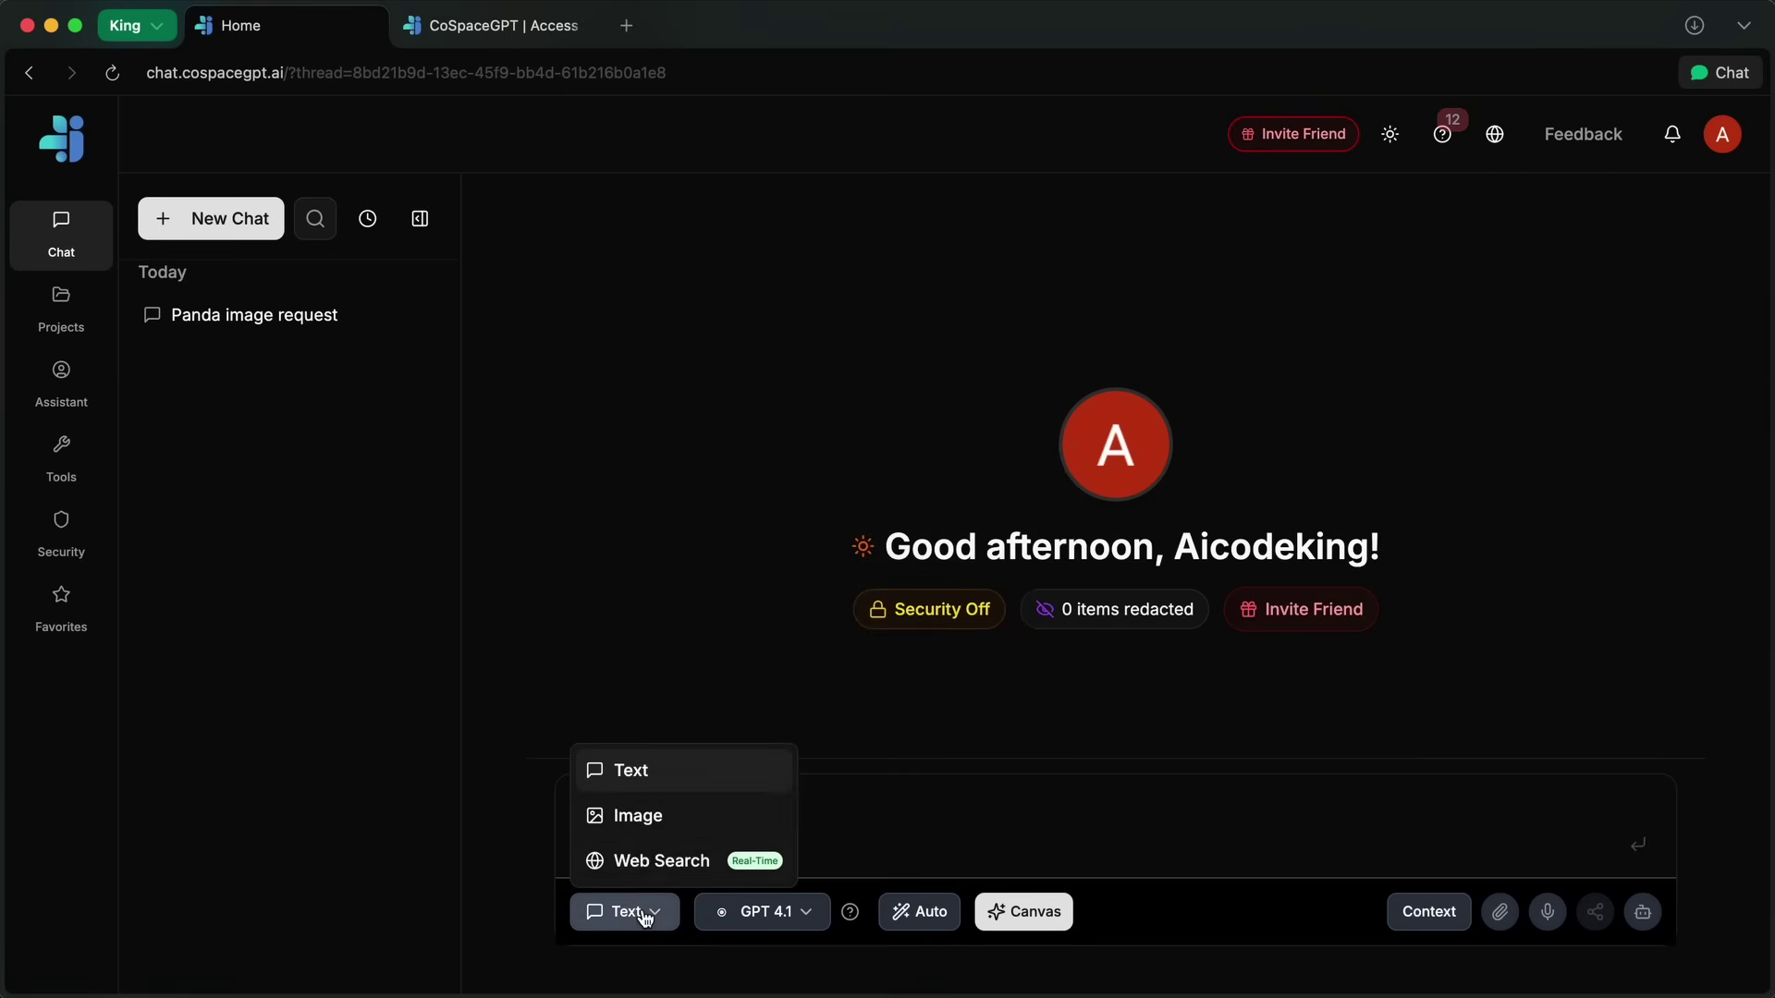
{"action": "left_click", "coordinate": [648, 863]}
{"action": "left_click", "coordinate": [777, 911]}
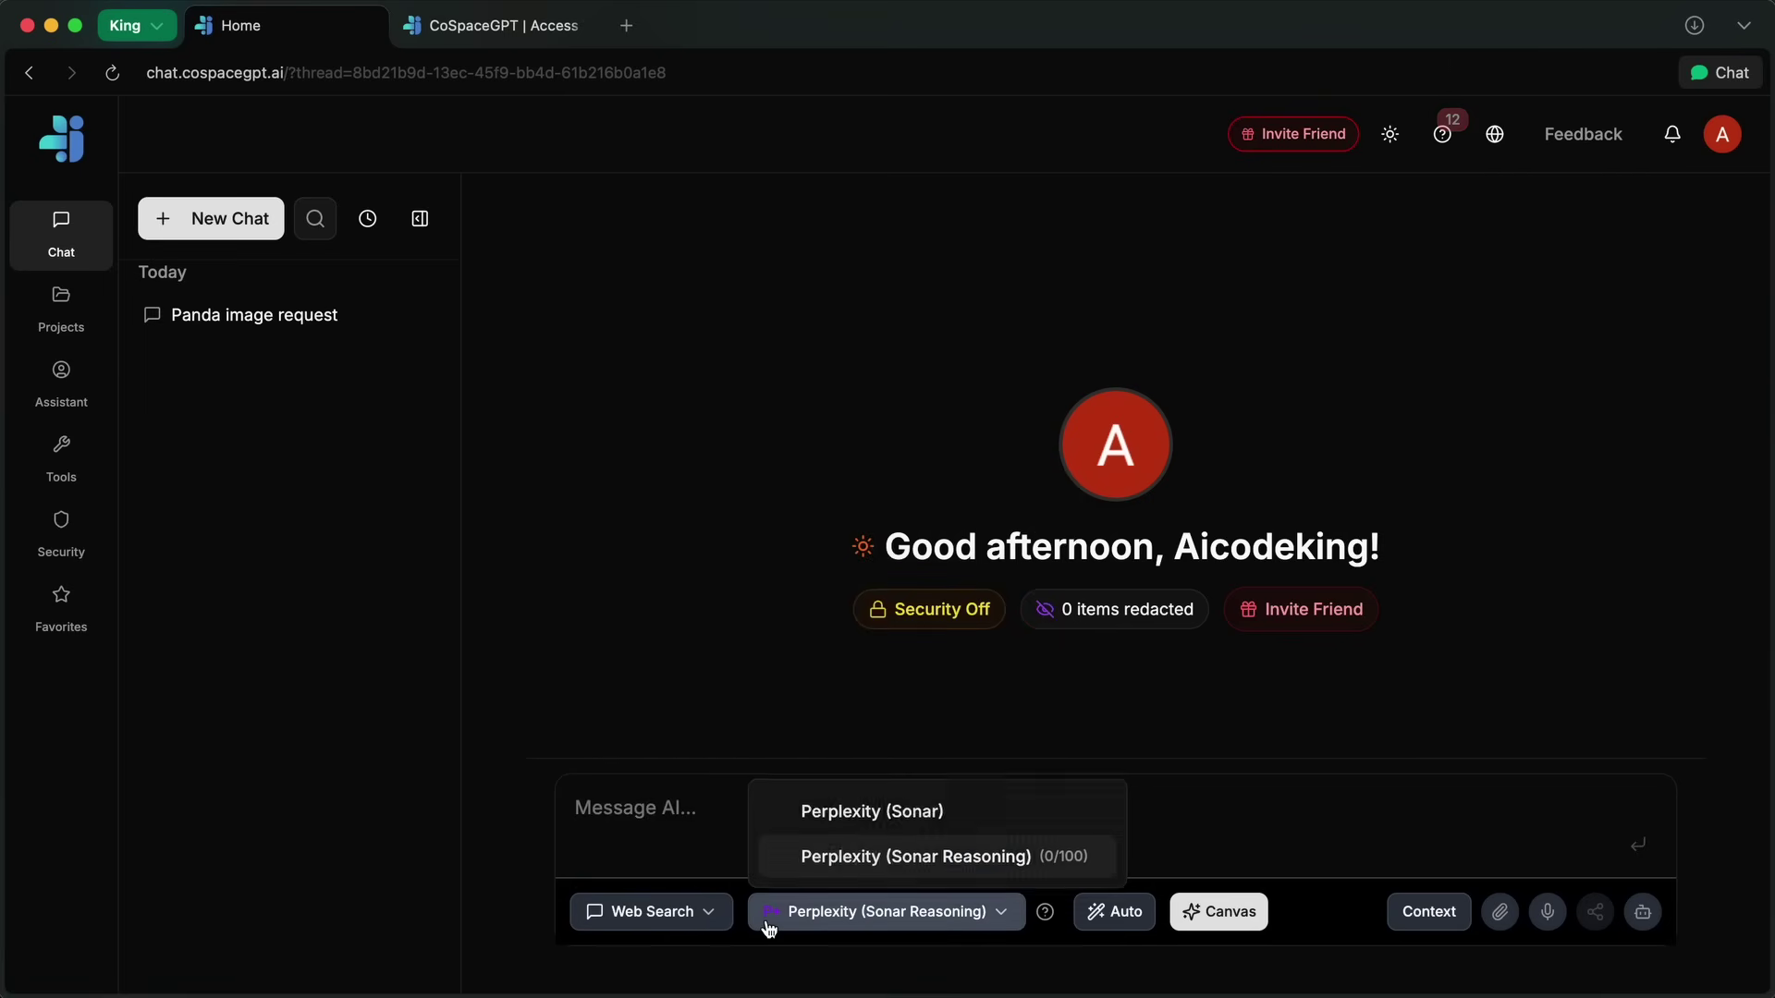
{"action": "left_click", "coordinate": [744, 673]}
{"action": "left_click", "coordinate": [705, 910]}
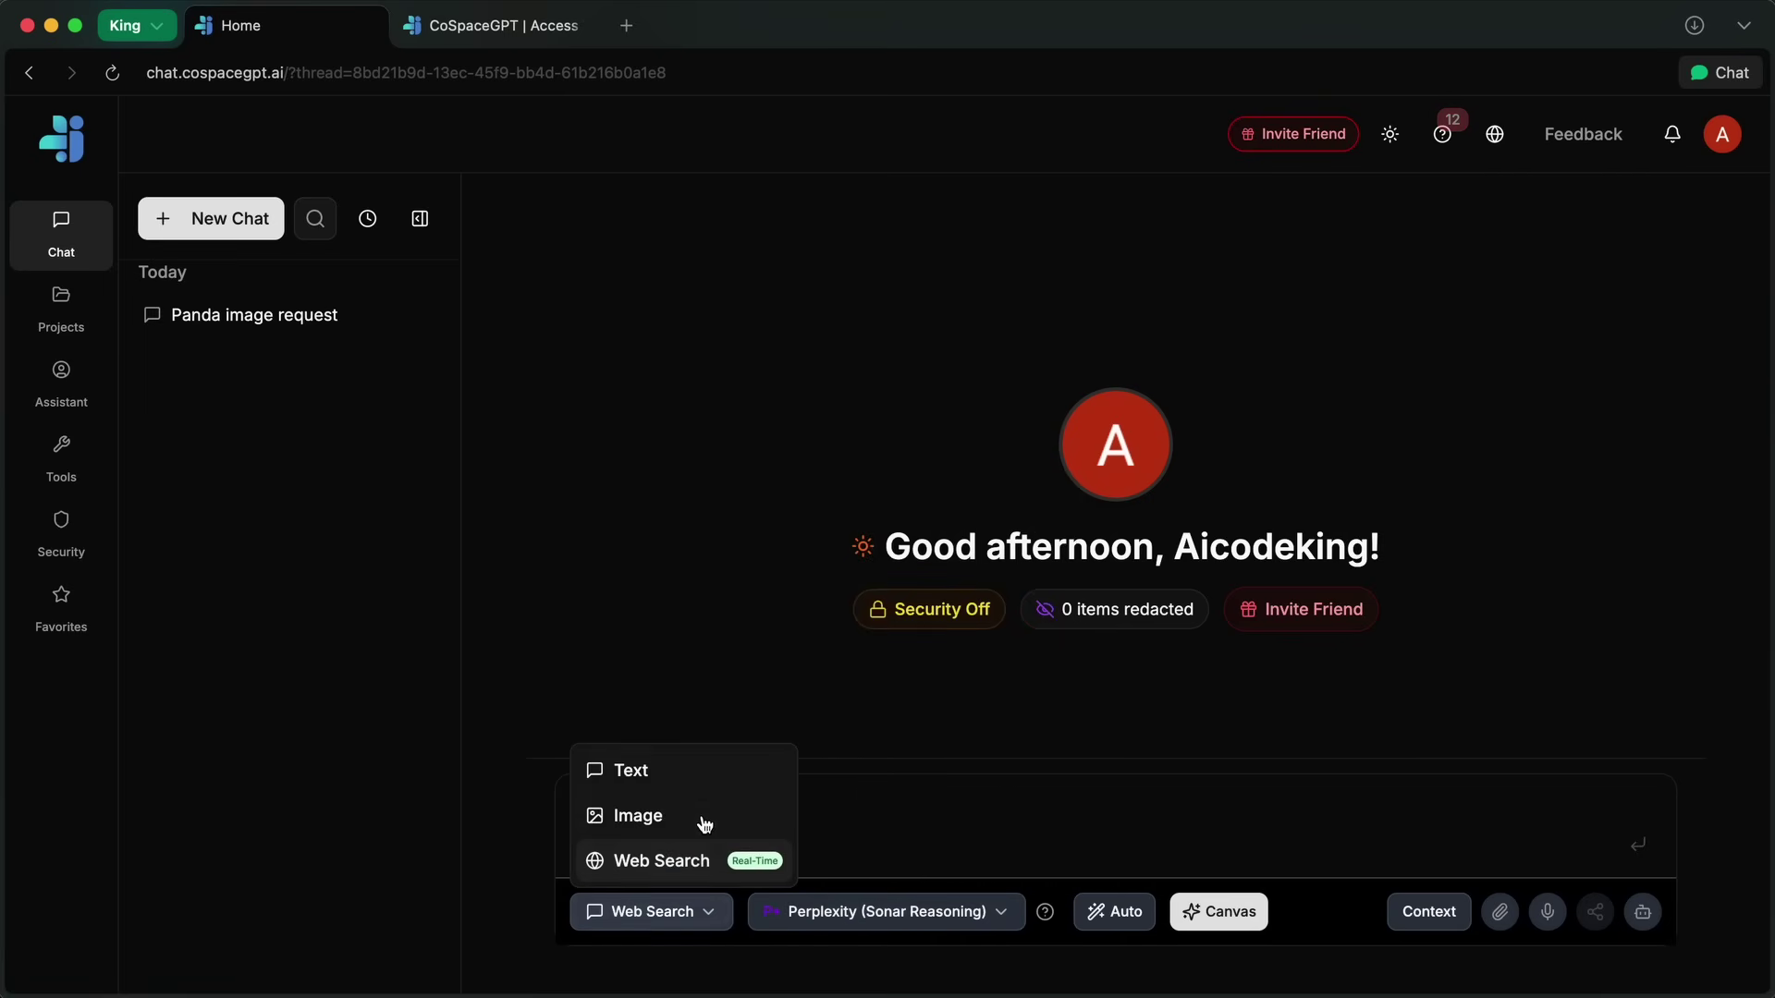
{"action": "left_click", "coordinate": [698, 770]}
{"action": "left_click", "coordinate": [763, 913]}
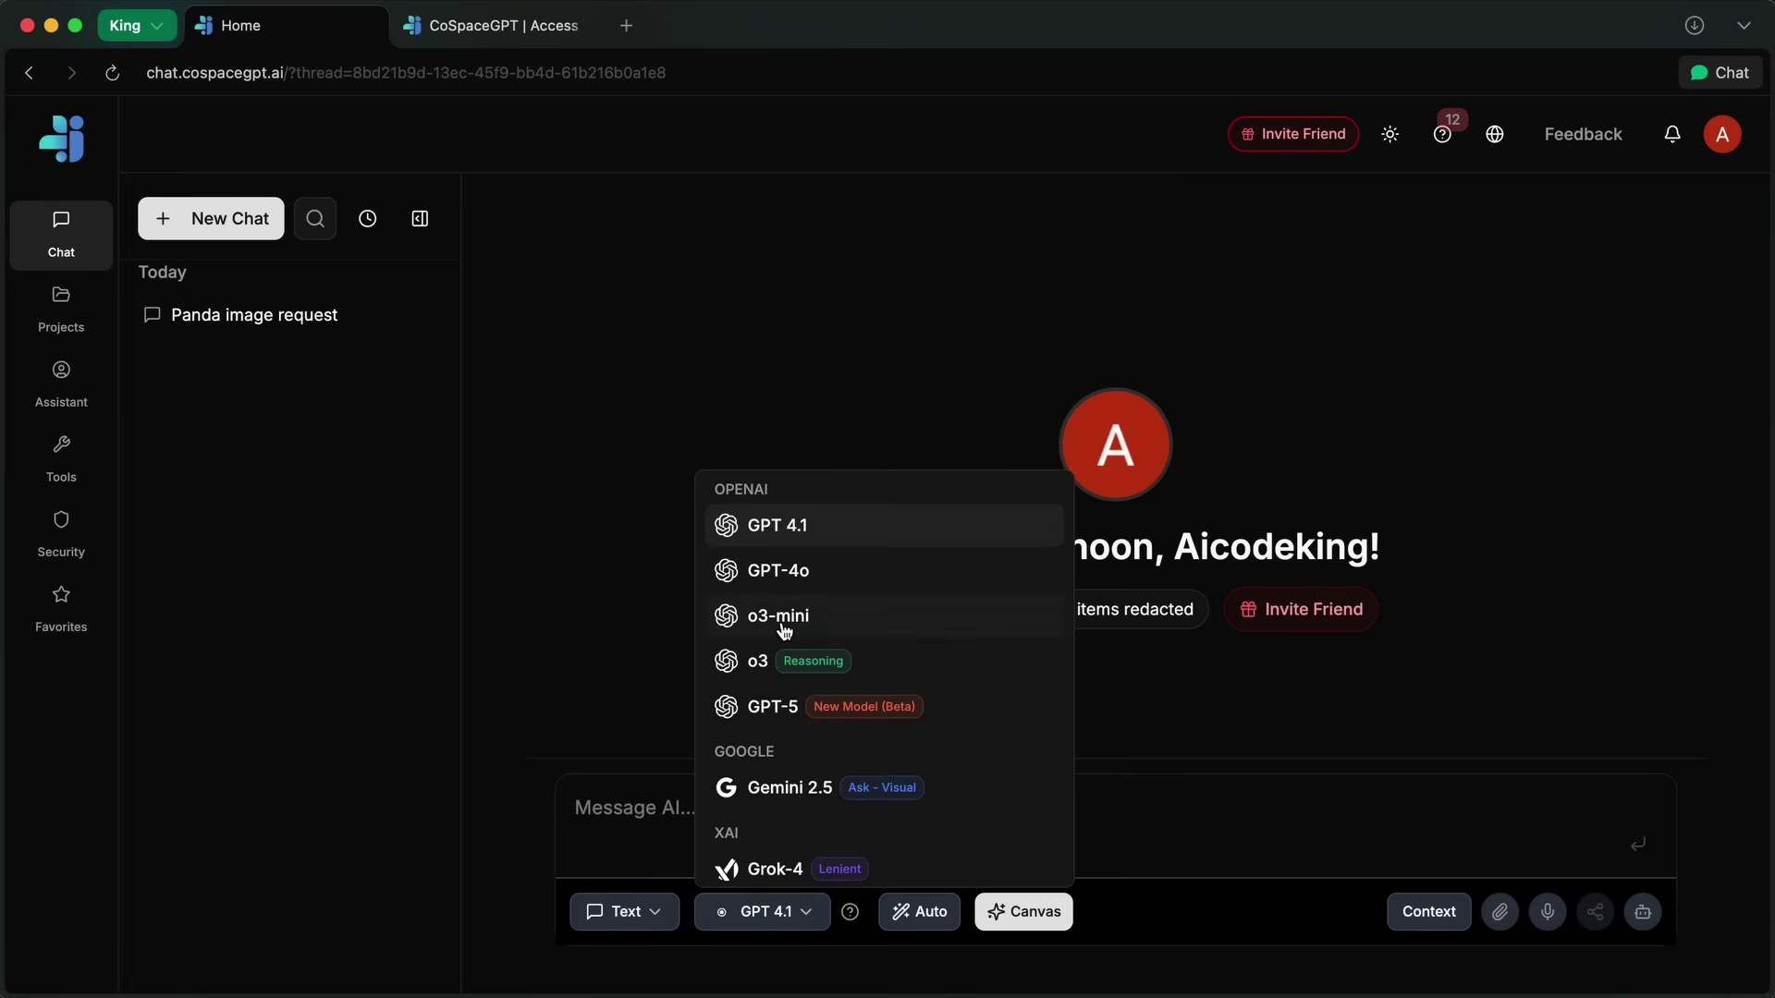
{"action": "scroll", "coordinate": [775, 742], "scroll_direction": "down", "scroll_amount": 5}
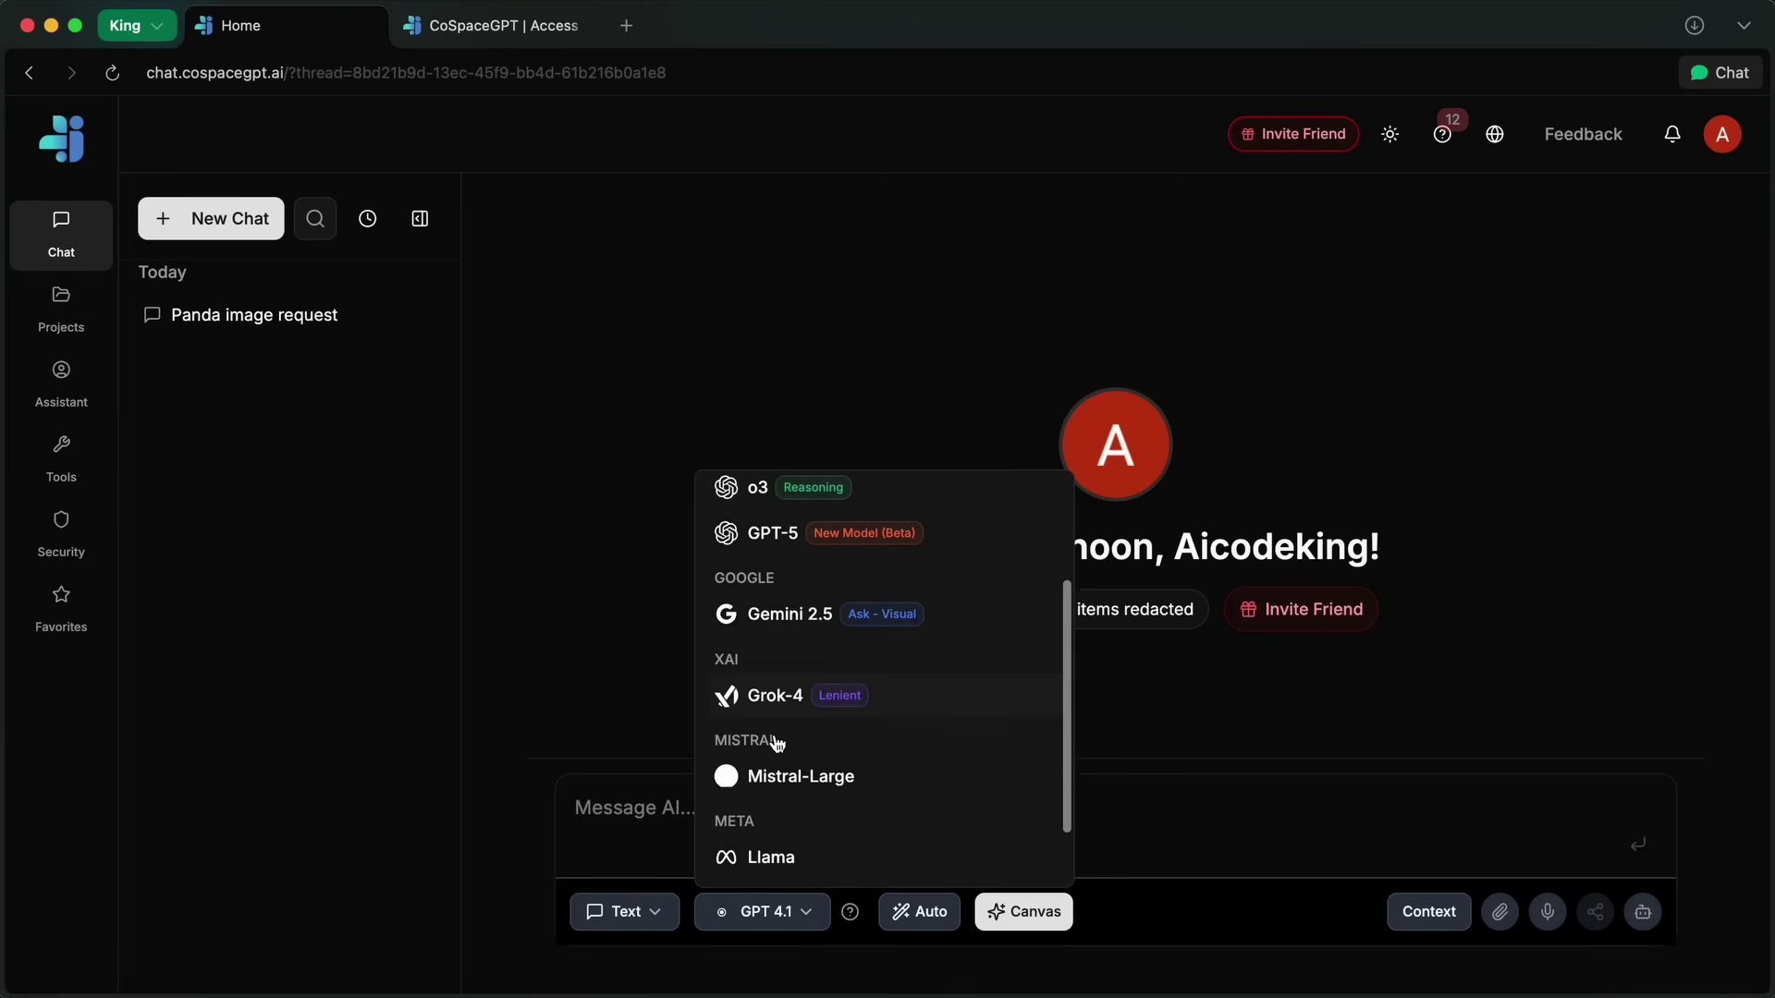
{"action": "scroll", "coordinate": [796, 703], "scroll_direction": "up", "scroll_amount": 5}
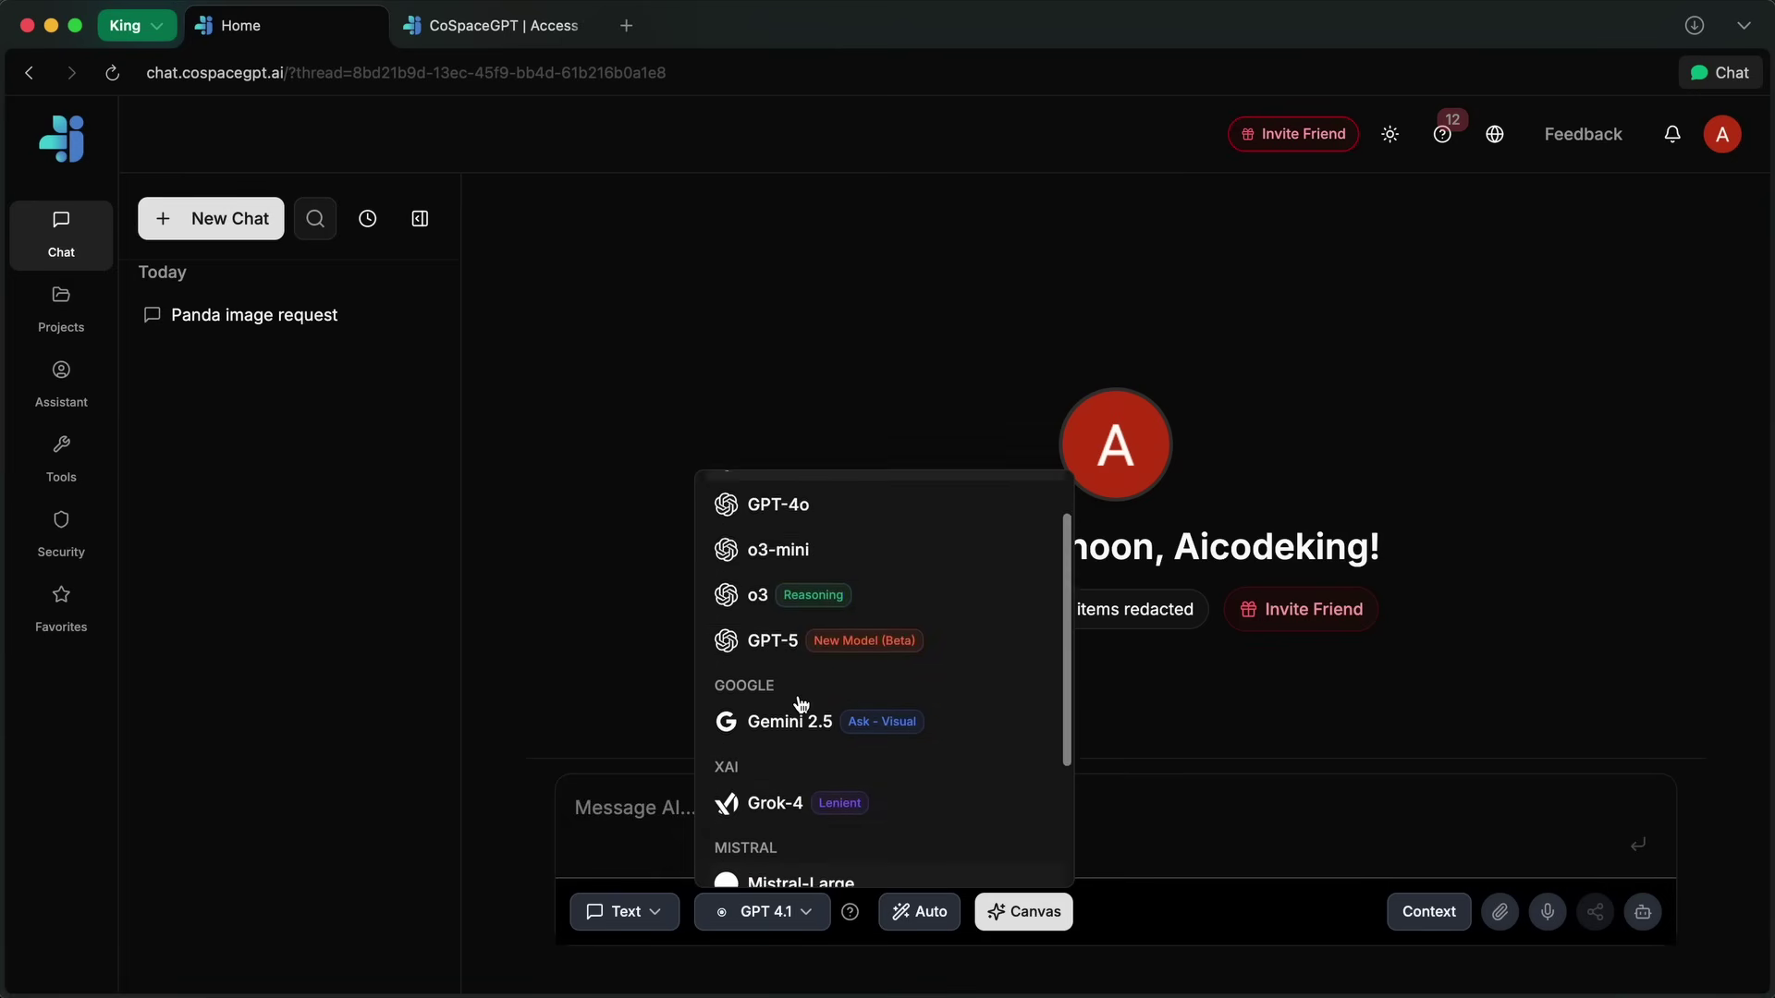
{"action": "left_click", "coordinate": [655, 913]}
{"action": "left_click", "coordinate": [638, 815]}
{"action": "left_click", "coordinate": [760, 911]}
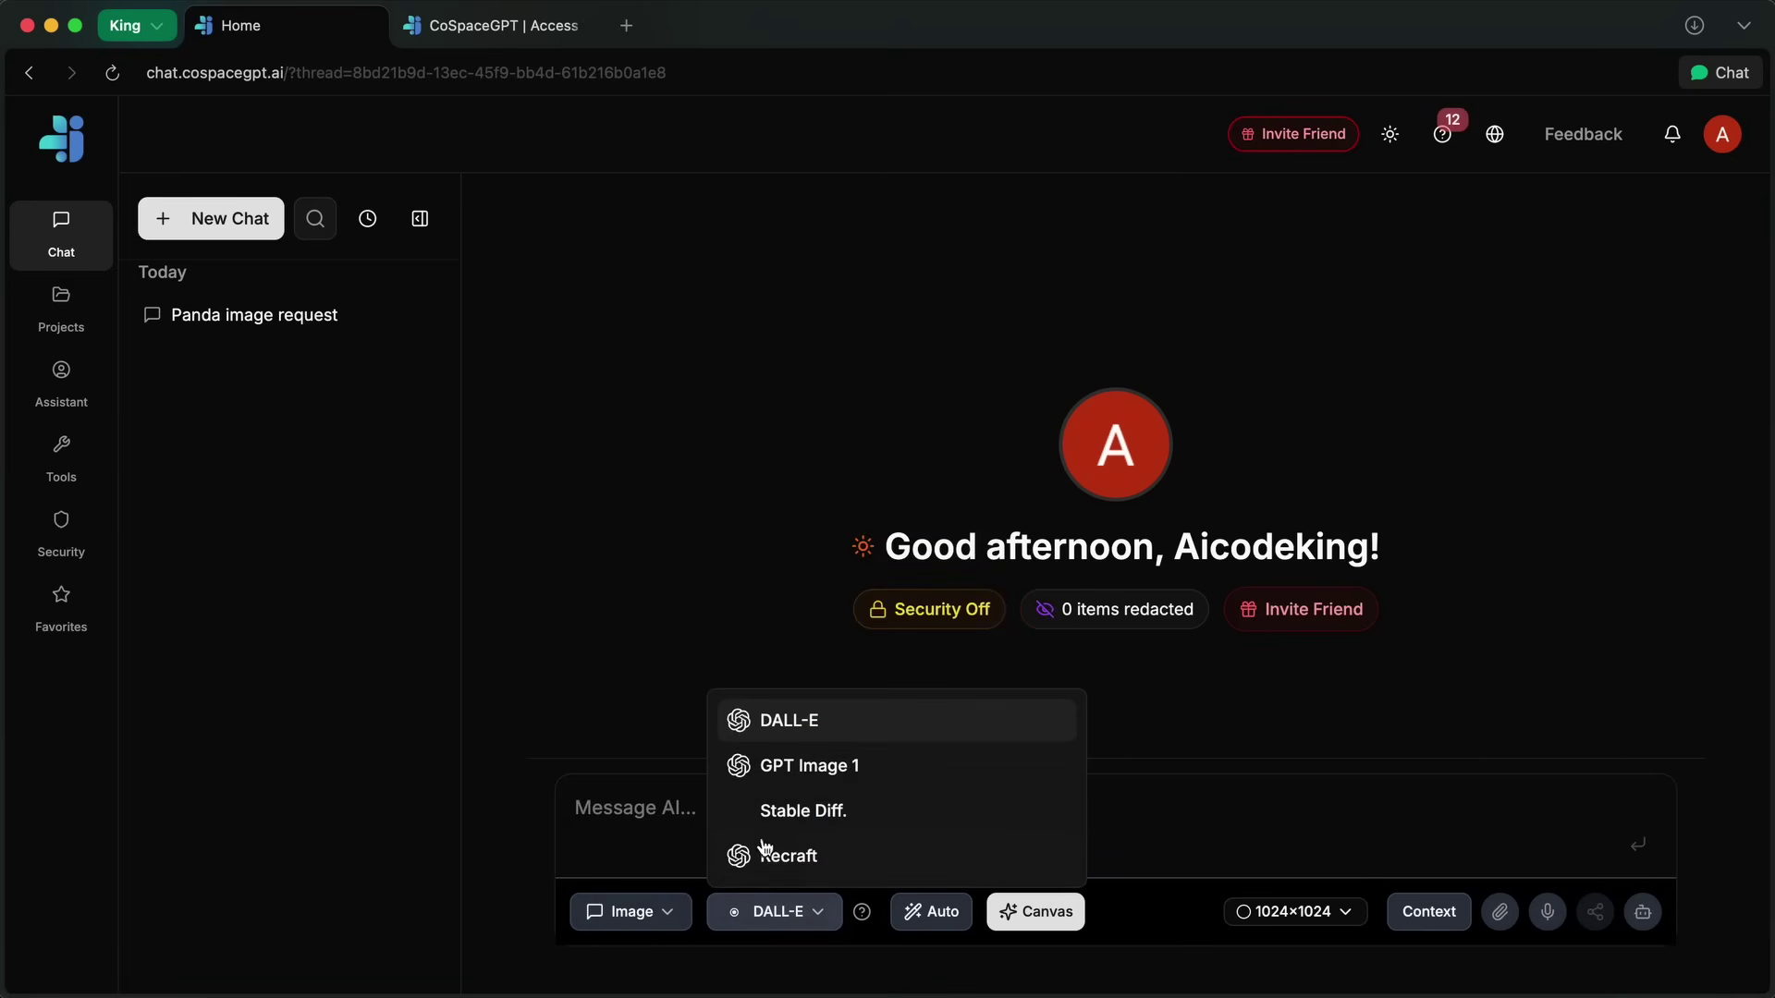
{"action": "left_click", "coordinate": [790, 779]}
{"action": "left_click", "coordinate": [789, 920]}
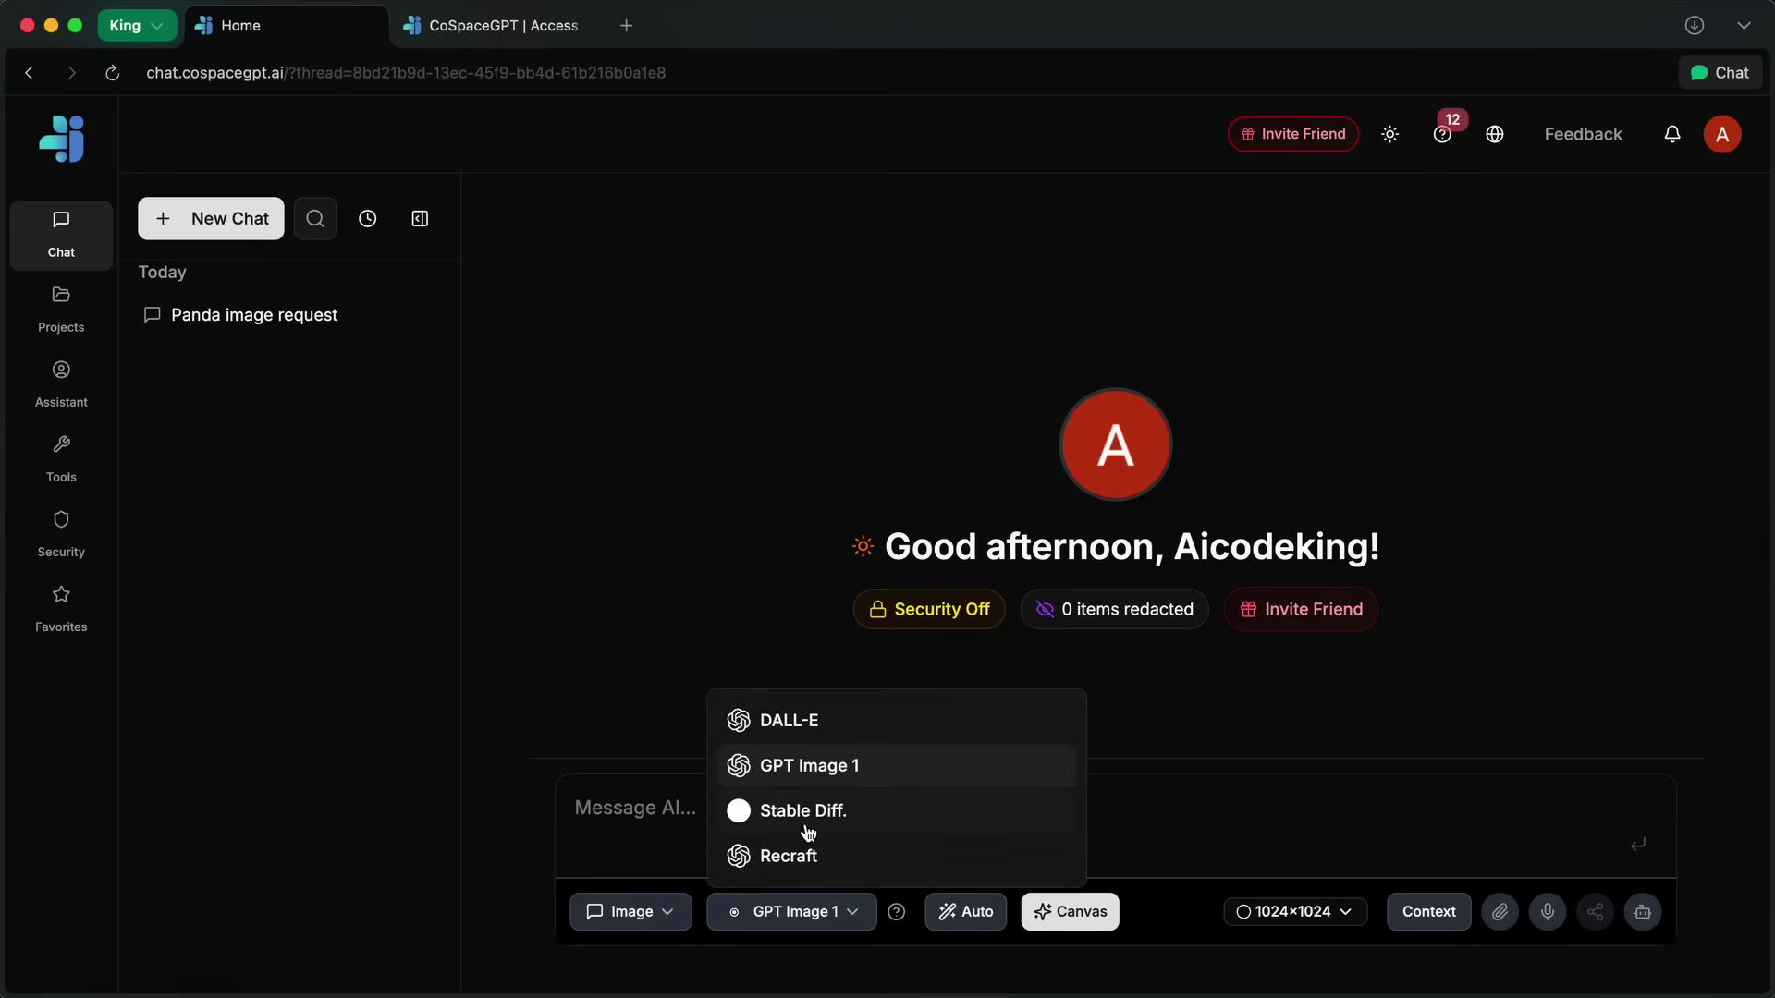
{"action": "left_click", "coordinate": [803, 813]}
{"action": "left_click", "coordinate": [807, 915]}
{"action": "left_click", "coordinate": [811, 858]}
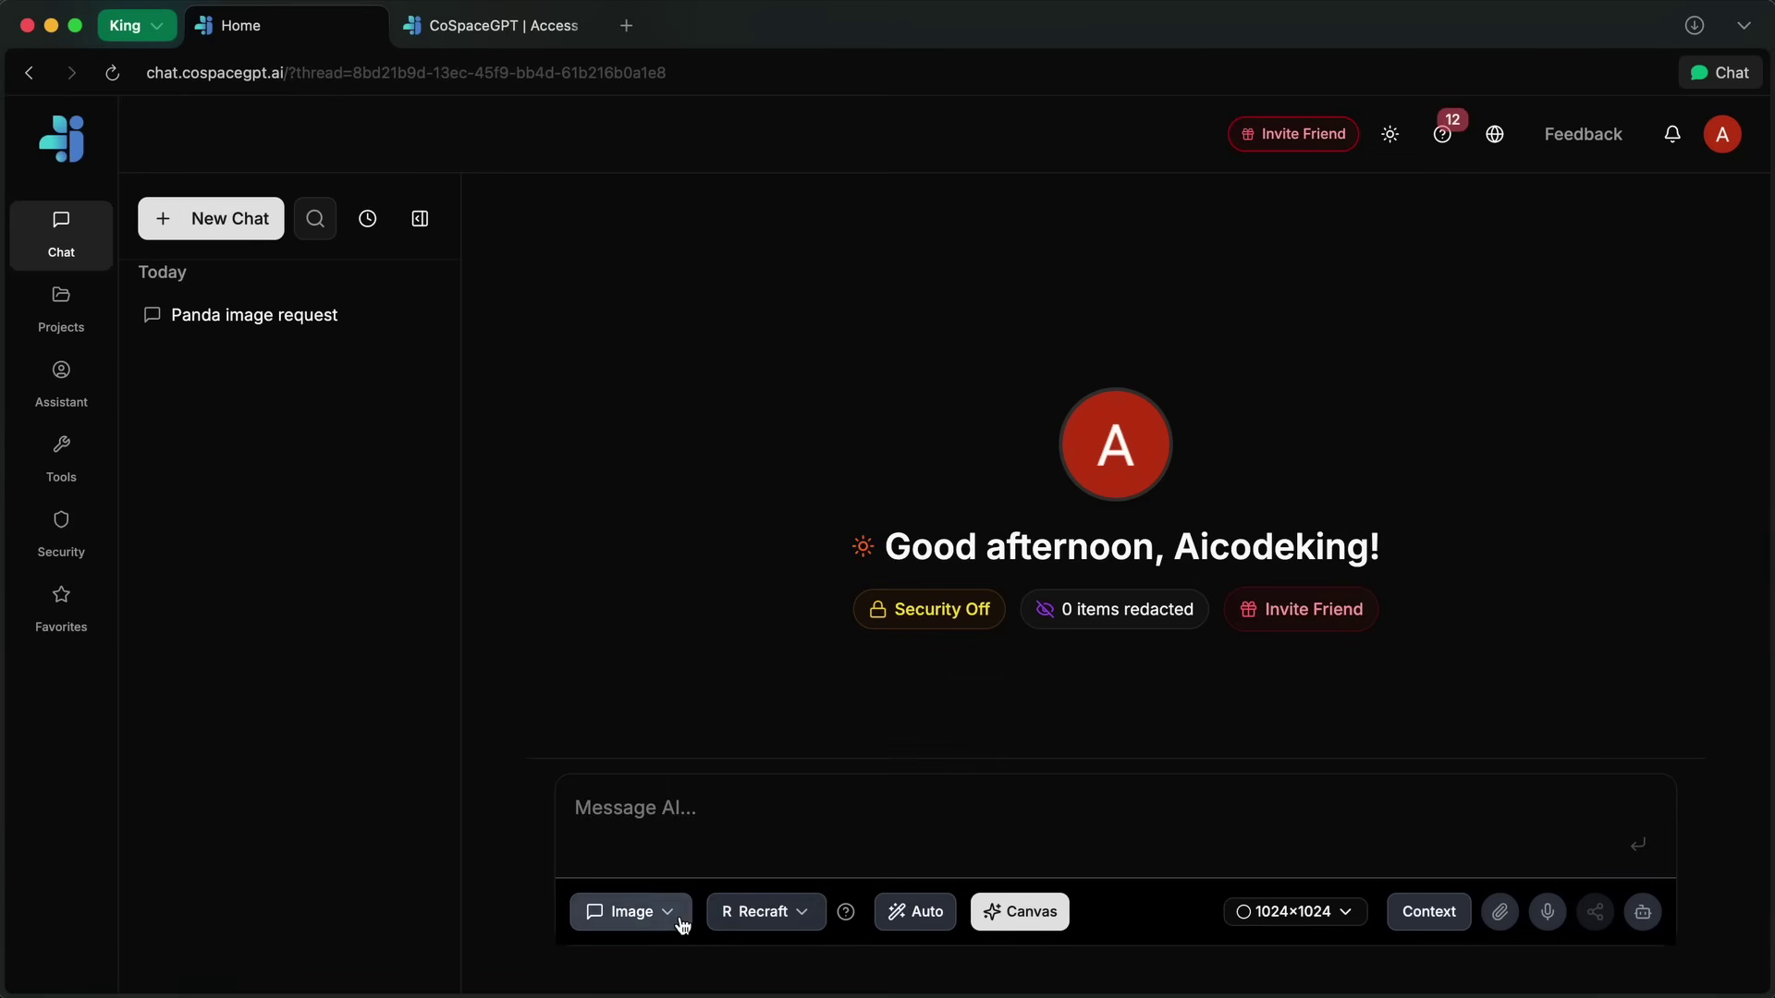
{"action": "left_click", "coordinate": [670, 913]}
{"action": "left_click", "coordinate": [698, 771]}
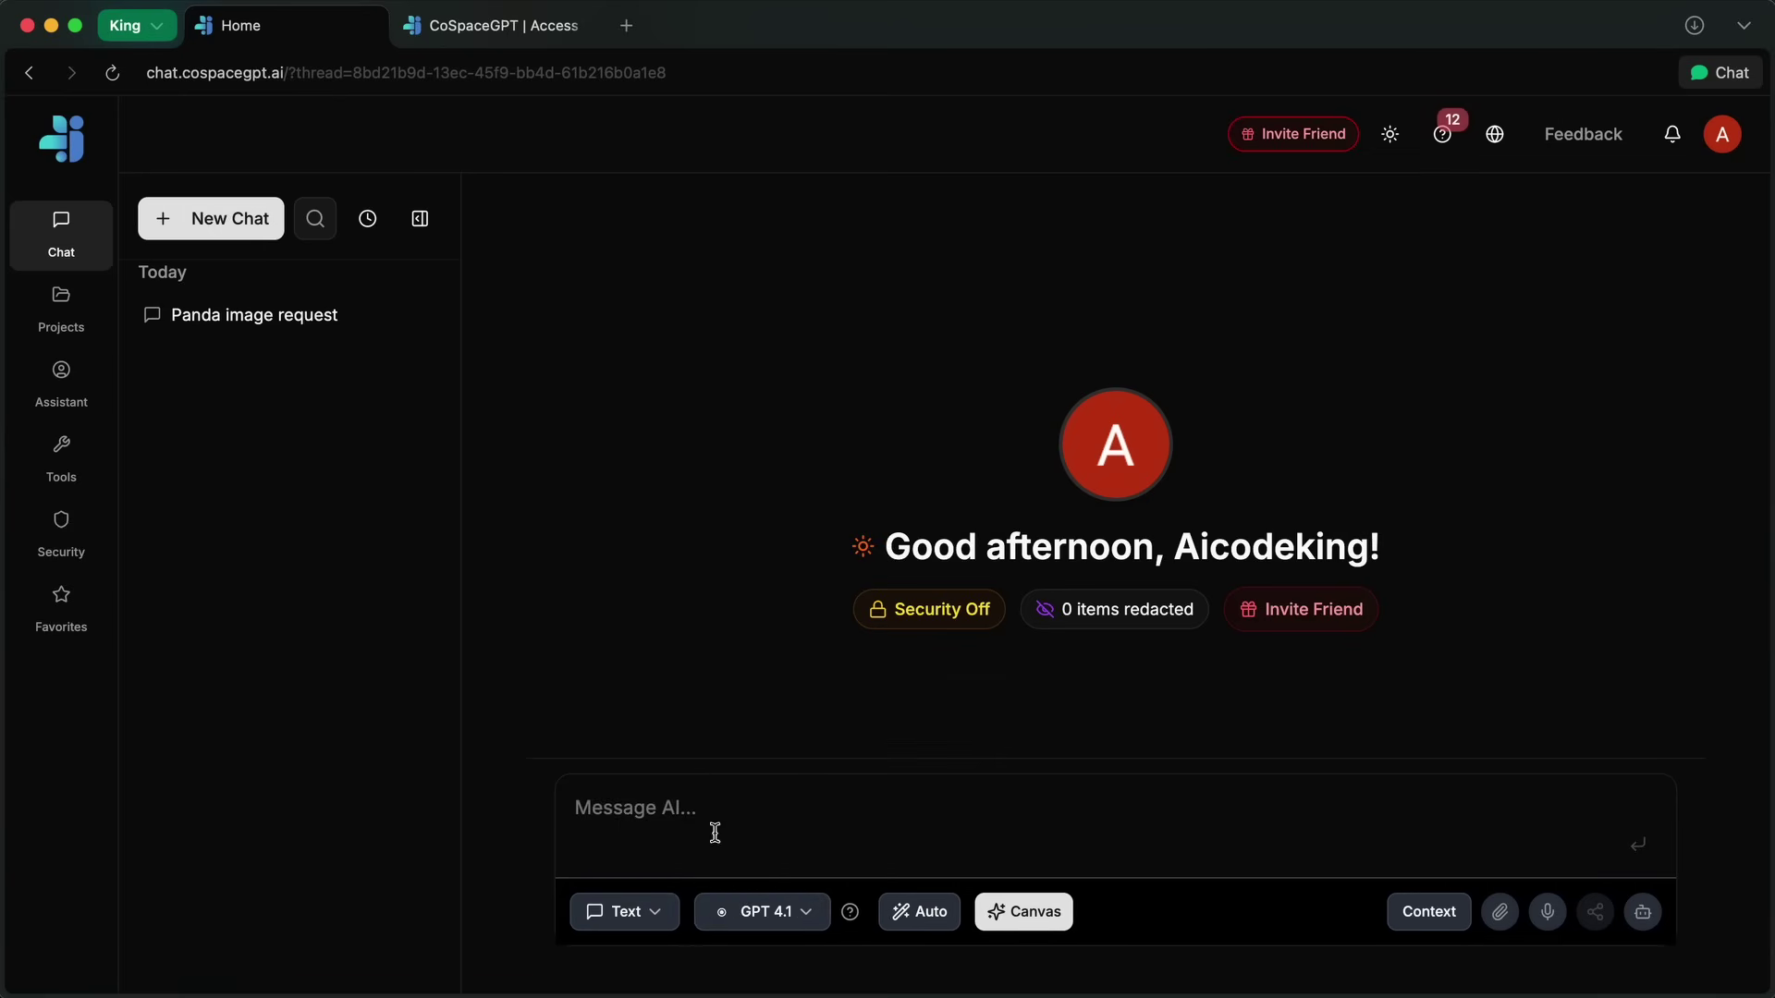
{"action": "left_click", "coordinate": [757, 912]}
{"action": "left_click", "coordinate": [813, 527]}
Ask GPT 4.1 to 'Write a product description for an AI mini PC'
{"action": "left_click", "coordinate": [721, 813]}
{"action": "type", "text": "W"}
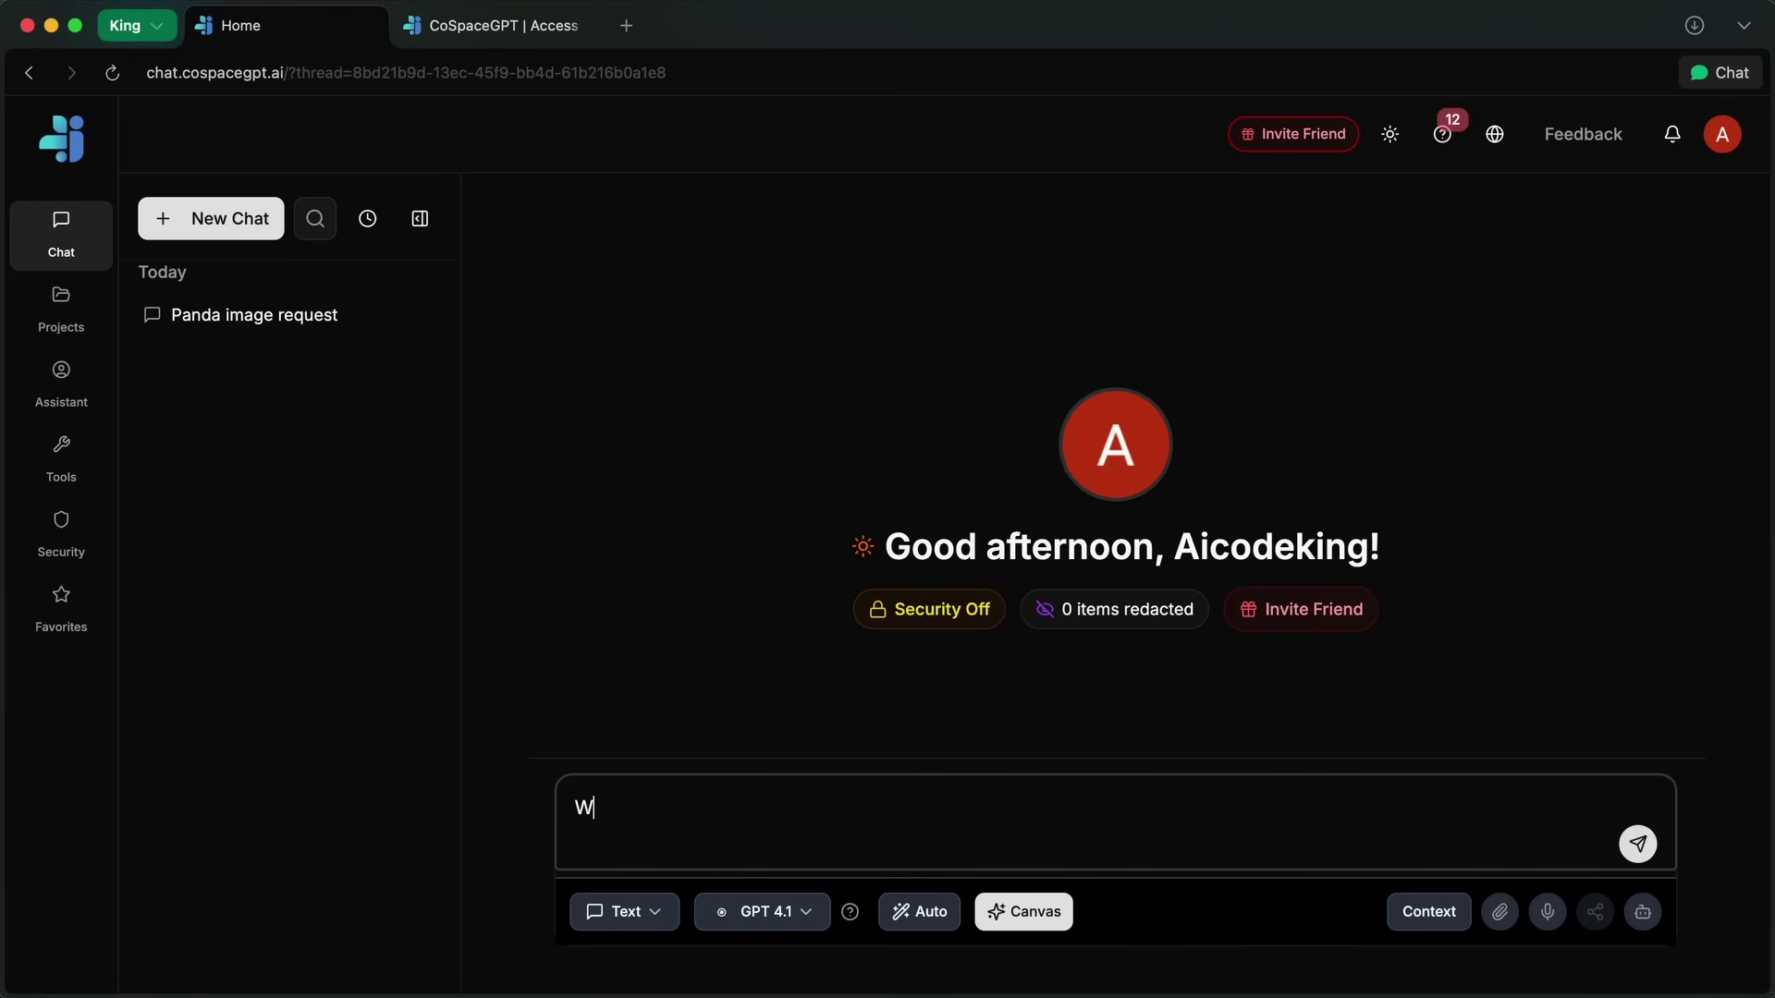
{"action": "type", "text": "rite a product de"}
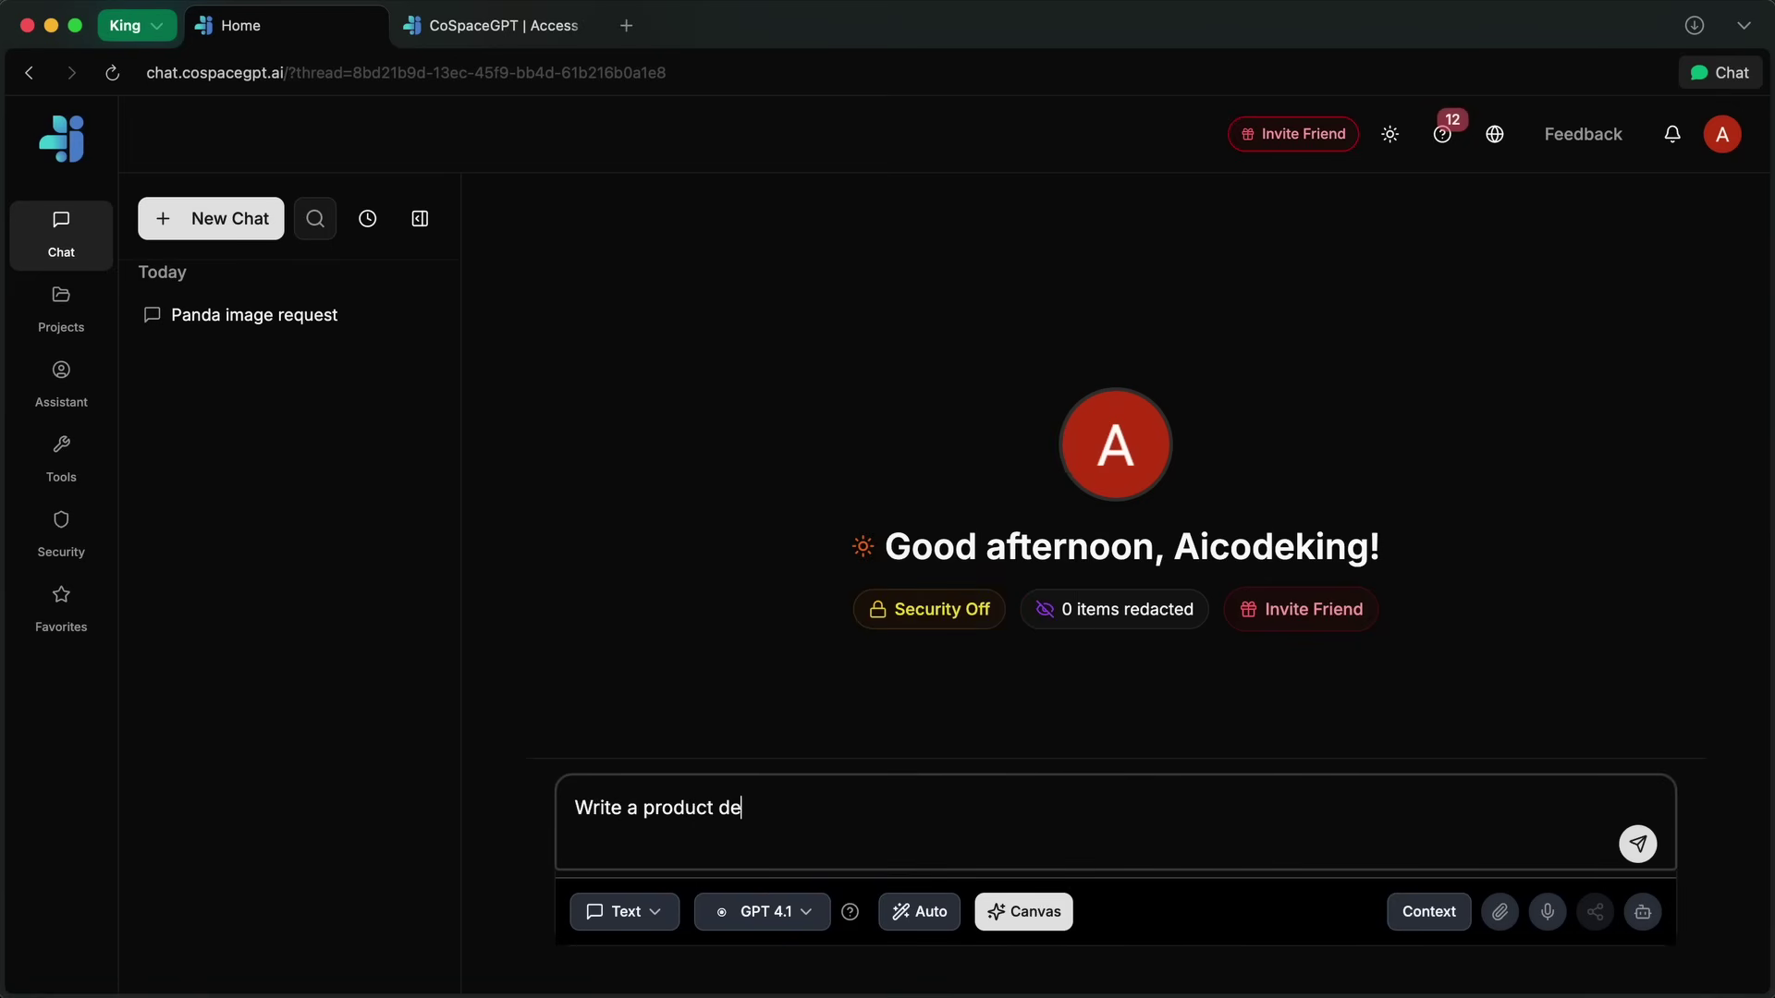
{"action": "type", "text": "scription for an AI"}
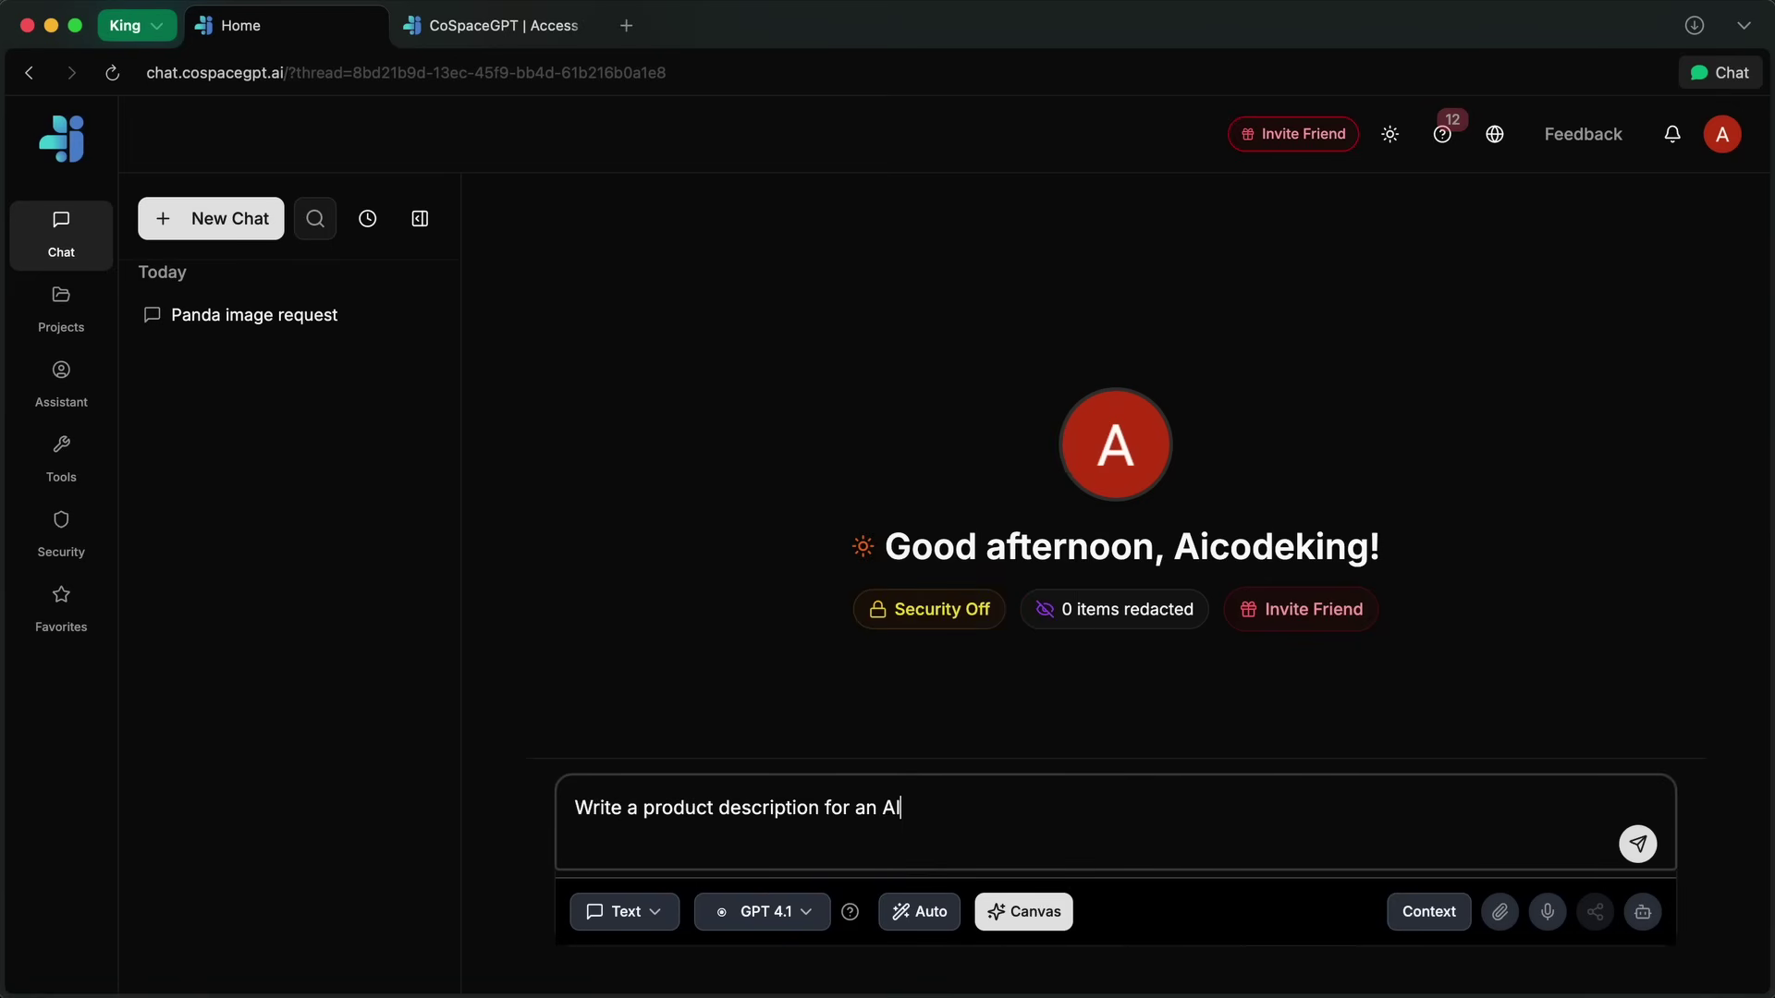
{"action": "type", "text": " mini PC"}
{"action": "key", "text": "Return"}
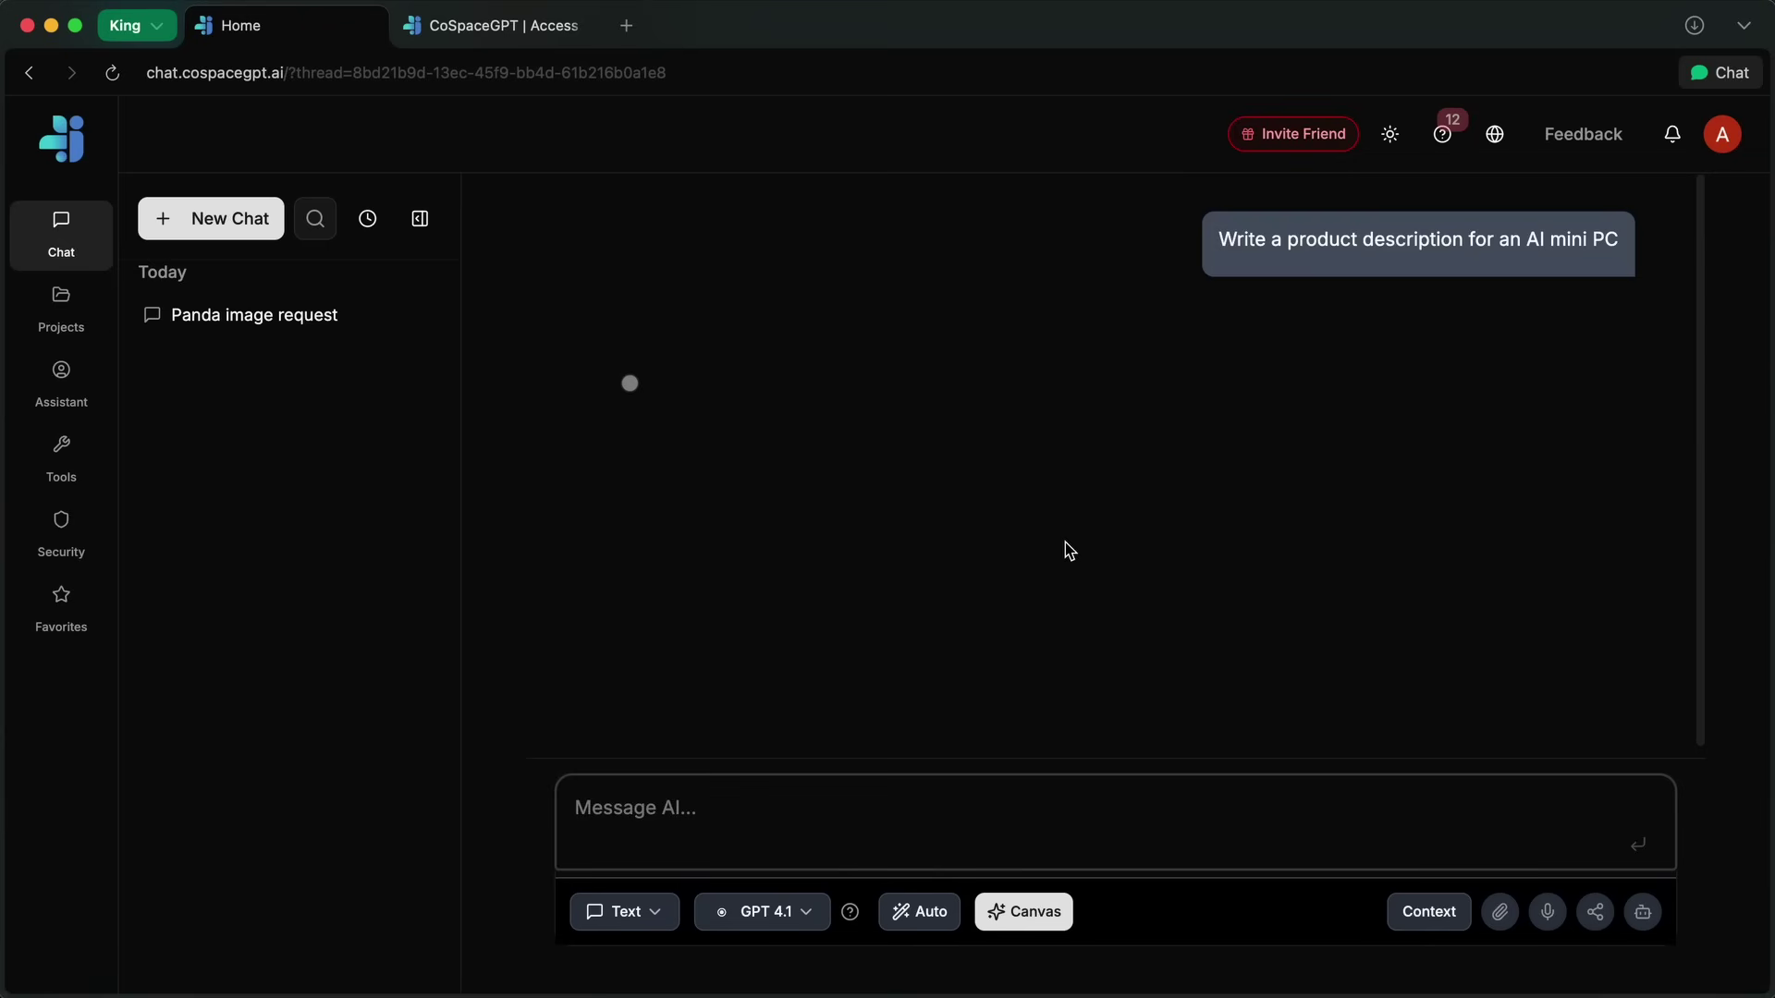
Switch to Web Search mode, check its Perplexity models, then return to Text mode
{"action": "left_click", "coordinate": [636, 910]}
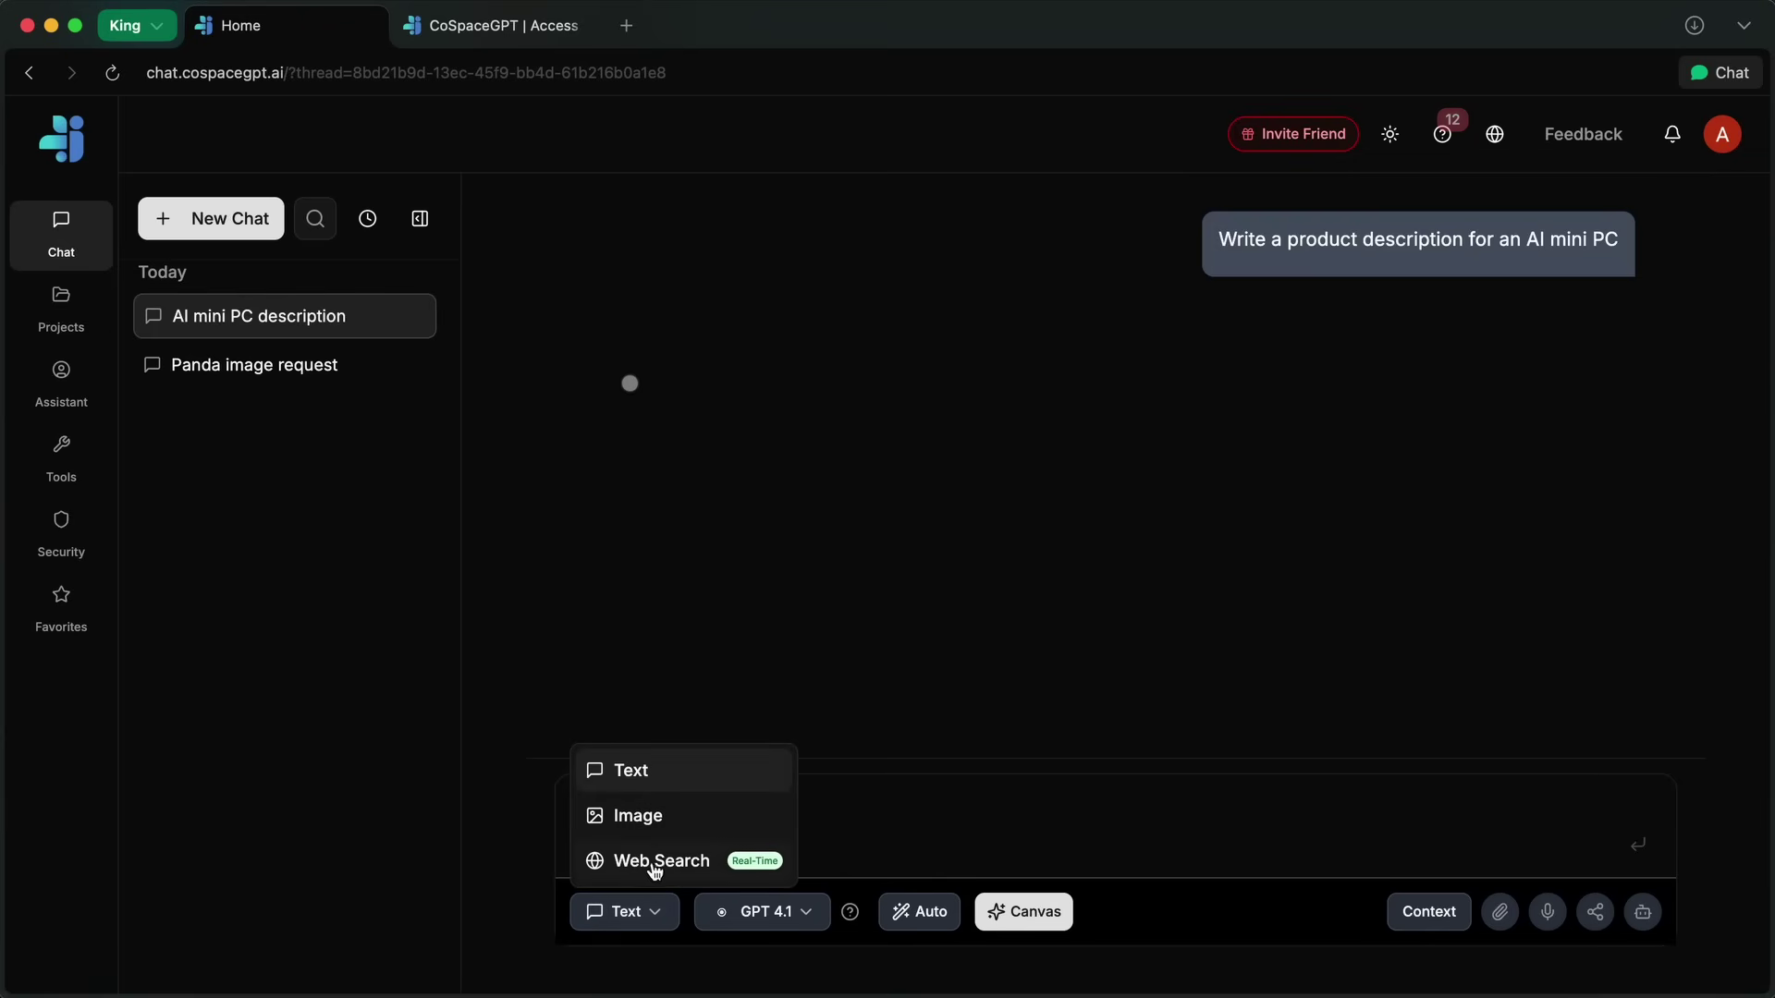
{"action": "left_click", "coordinate": [651, 864]}
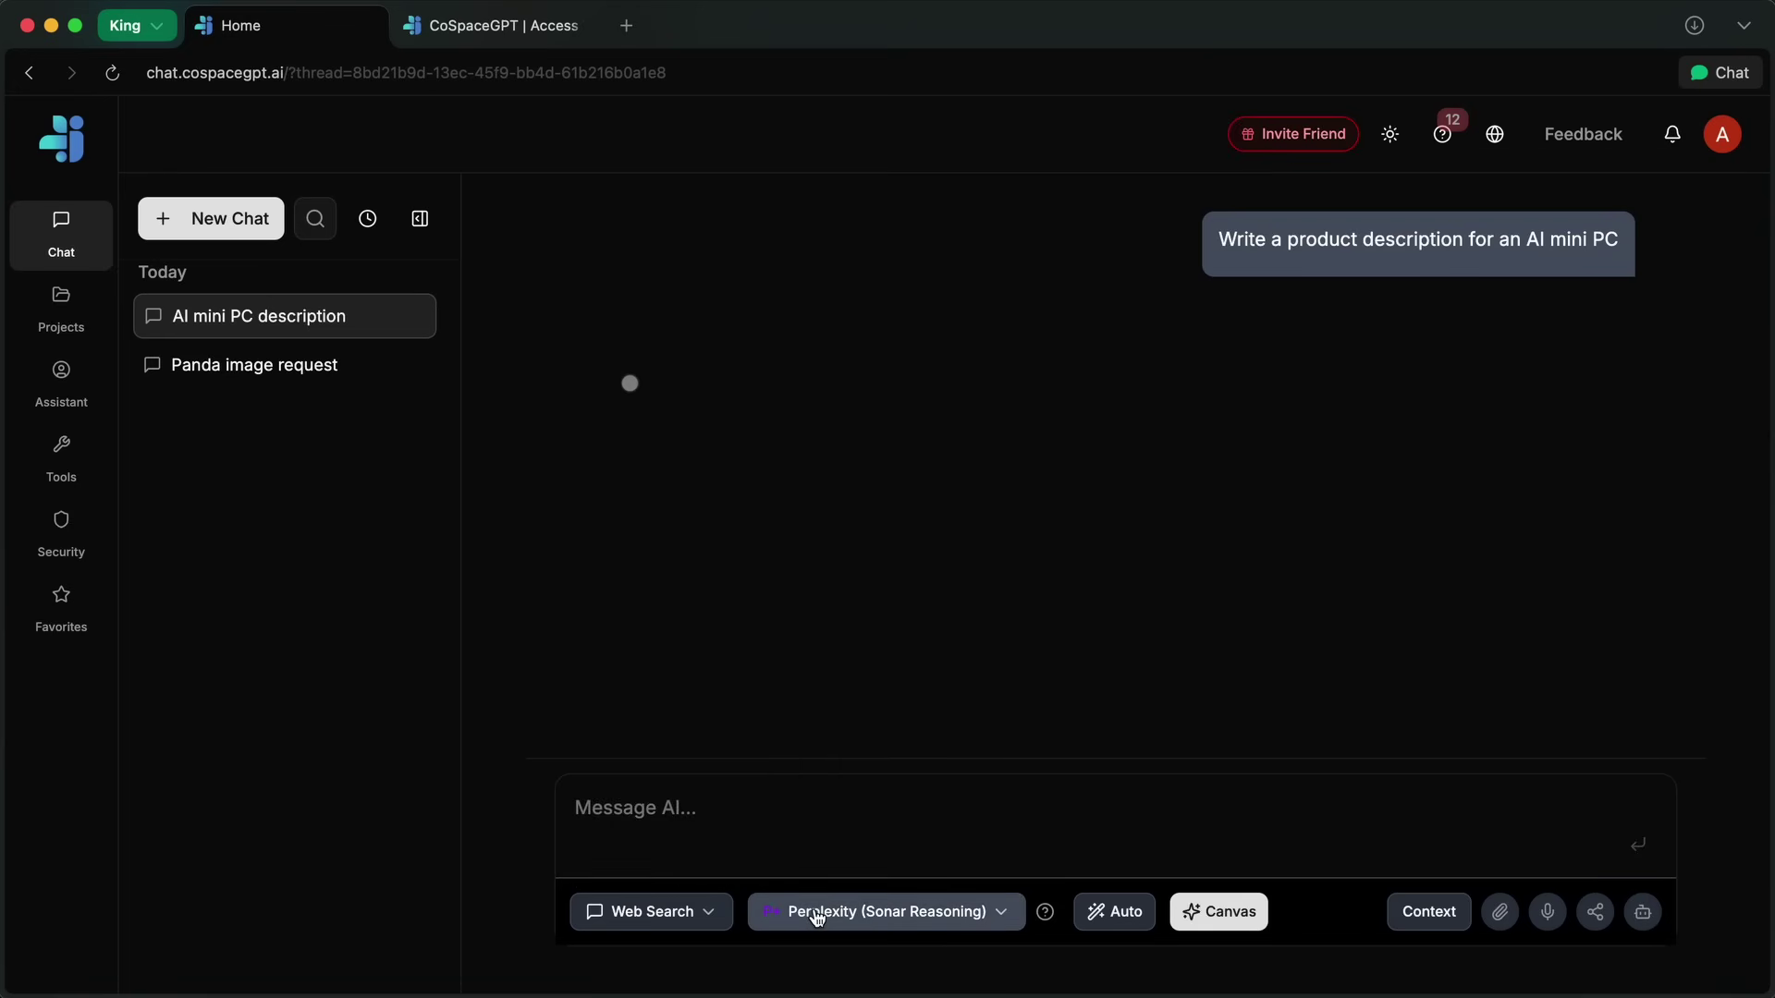
{"action": "left_click", "coordinate": [818, 915]}
{"action": "left_click", "coordinate": [638, 910]}
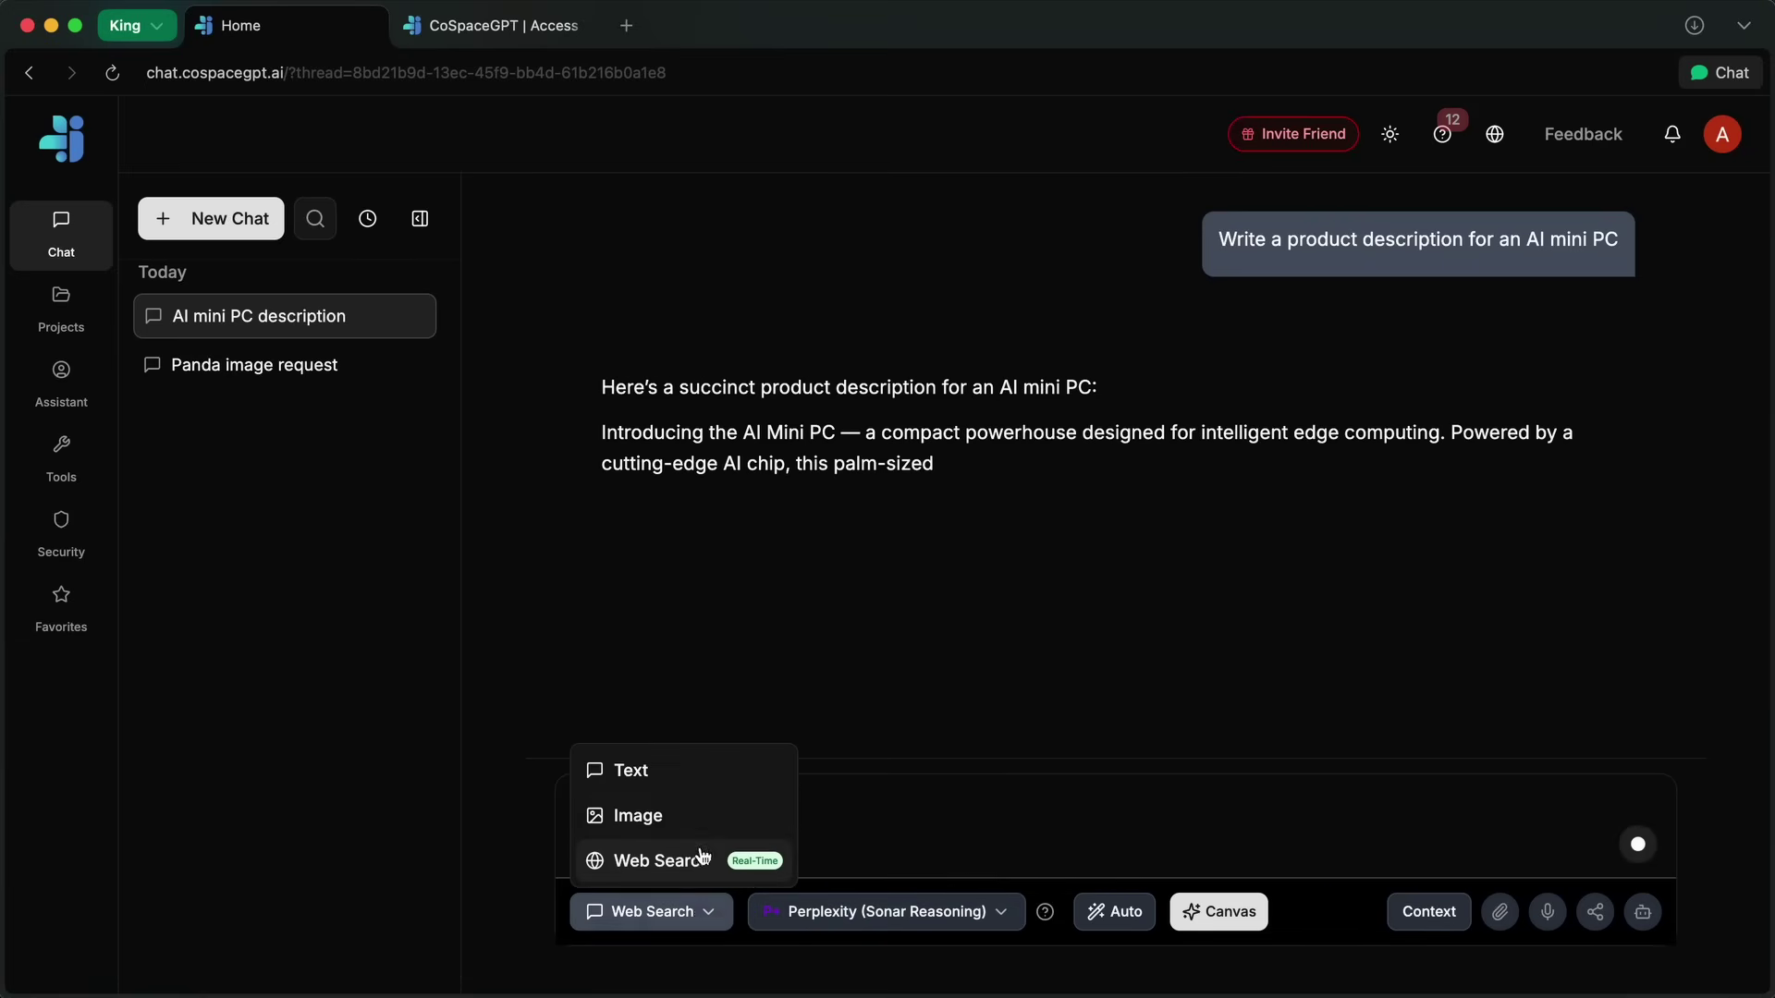
{"action": "left_click", "coordinate": [688, 774]}
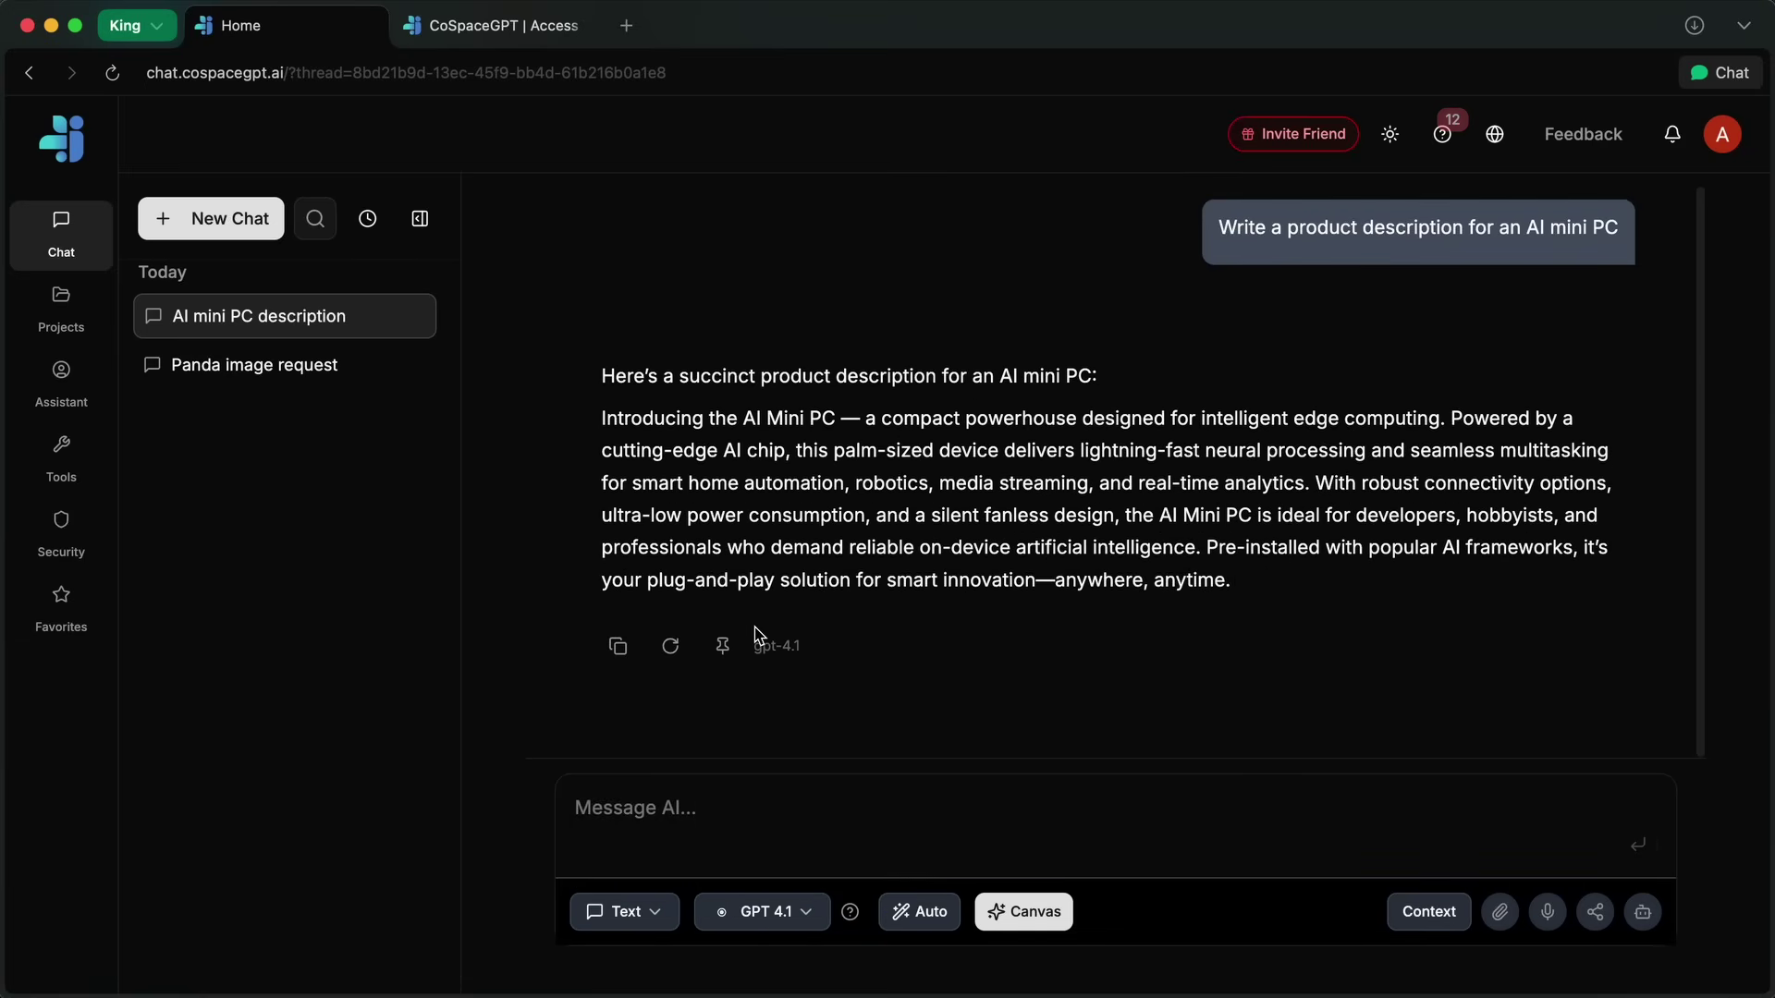
Choose GPT-5 from the model list and switch on Auto mode
{"action": "left_click", "coordinate": [625, 912]}
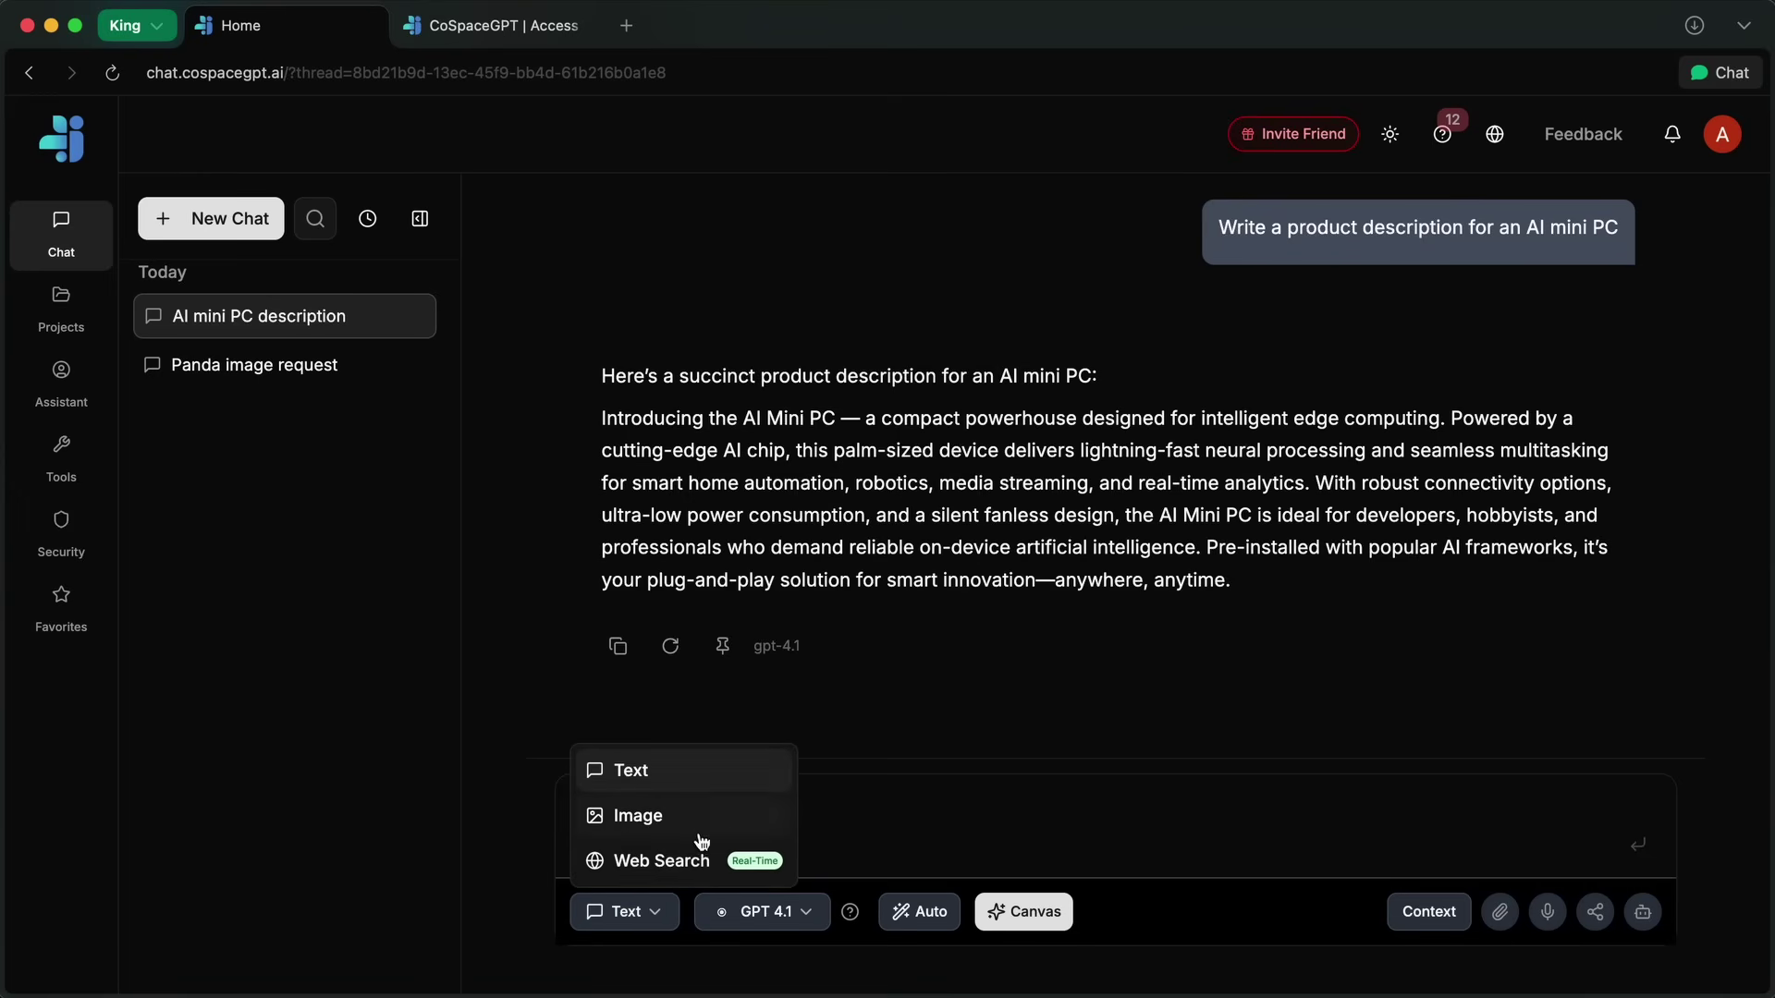
{"action": "left_click", "coordinate": [807, 920]}
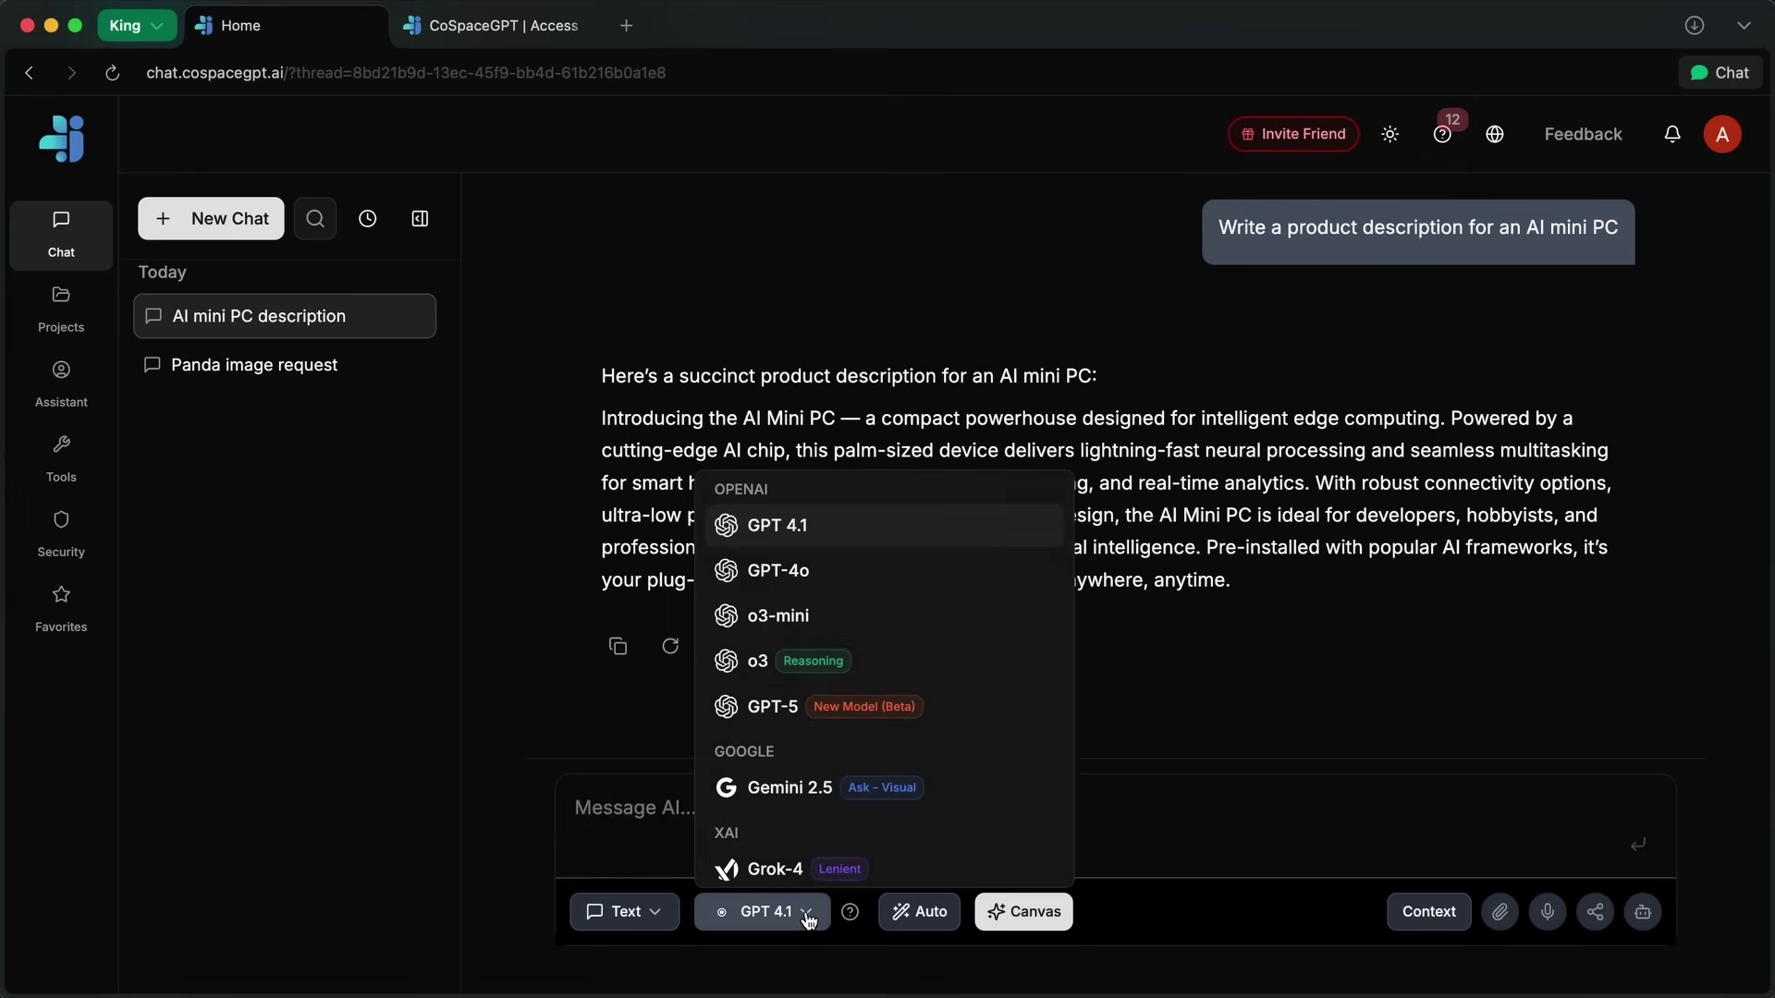
{"action": "scroll", "coordinate": [809, 758], "scroll_direction": "down", "scroll_amount": 3}
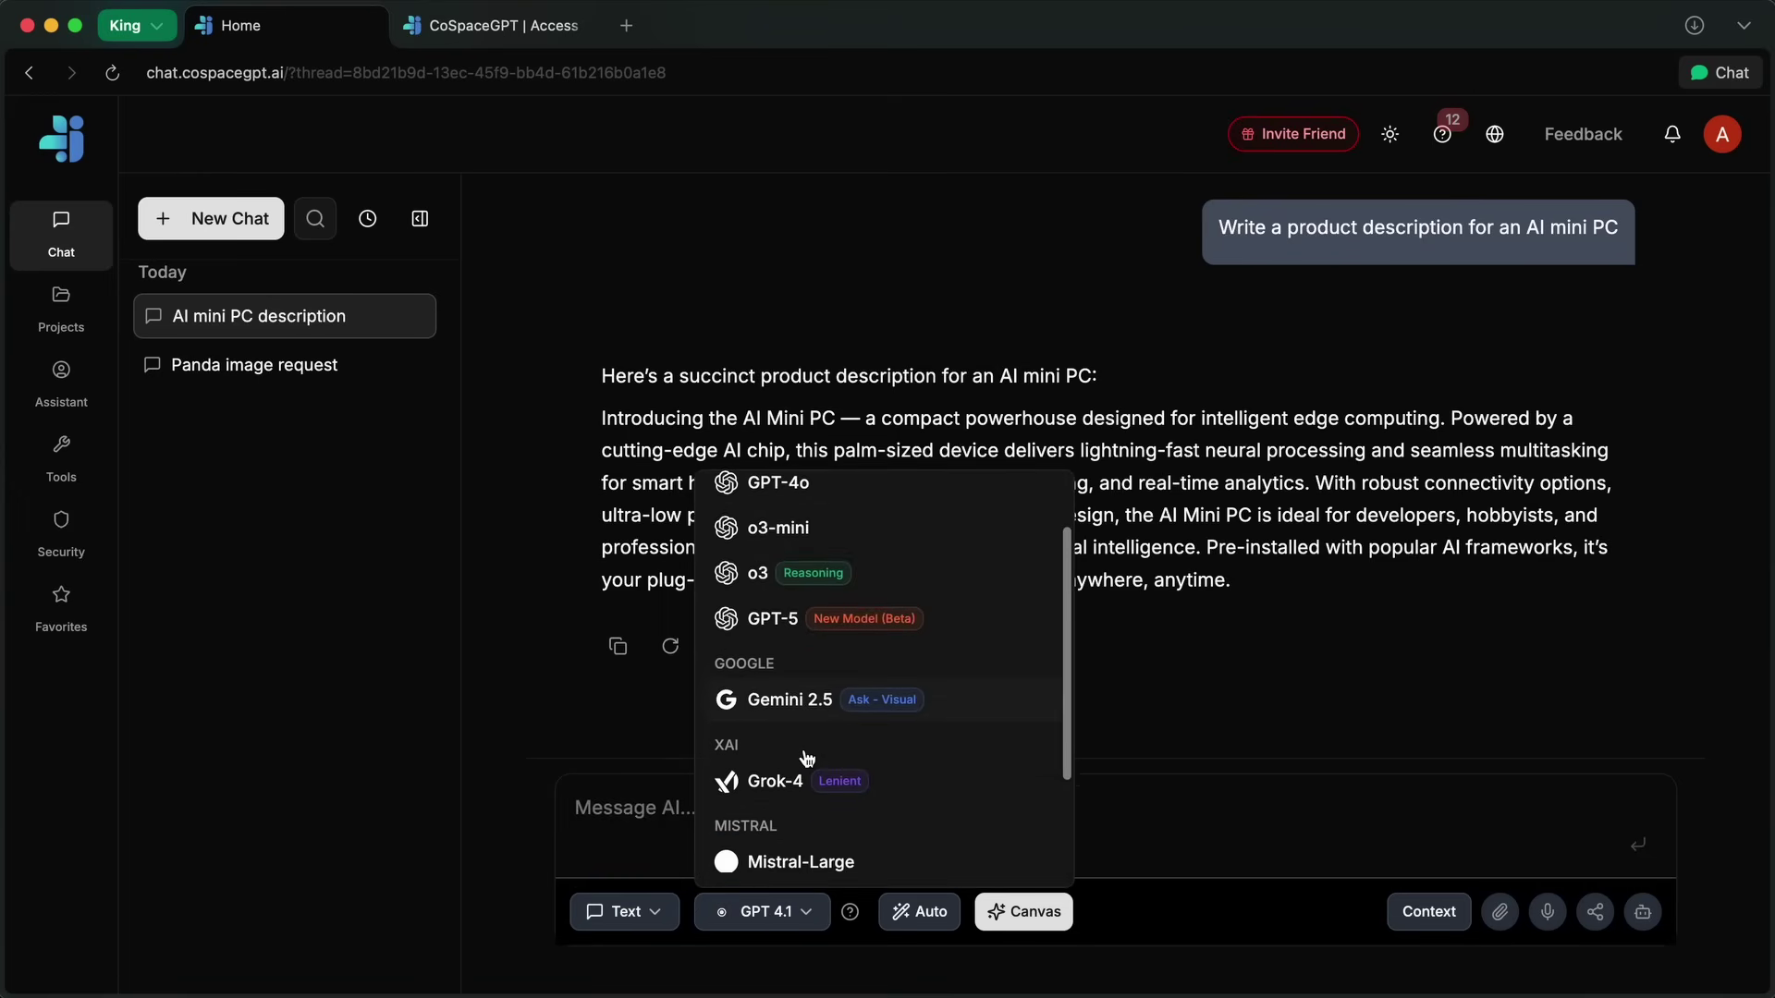
{"action": "scroll", "coordinate": [809, 758], "scroll_direction": "down", "scroll_amount": 1}
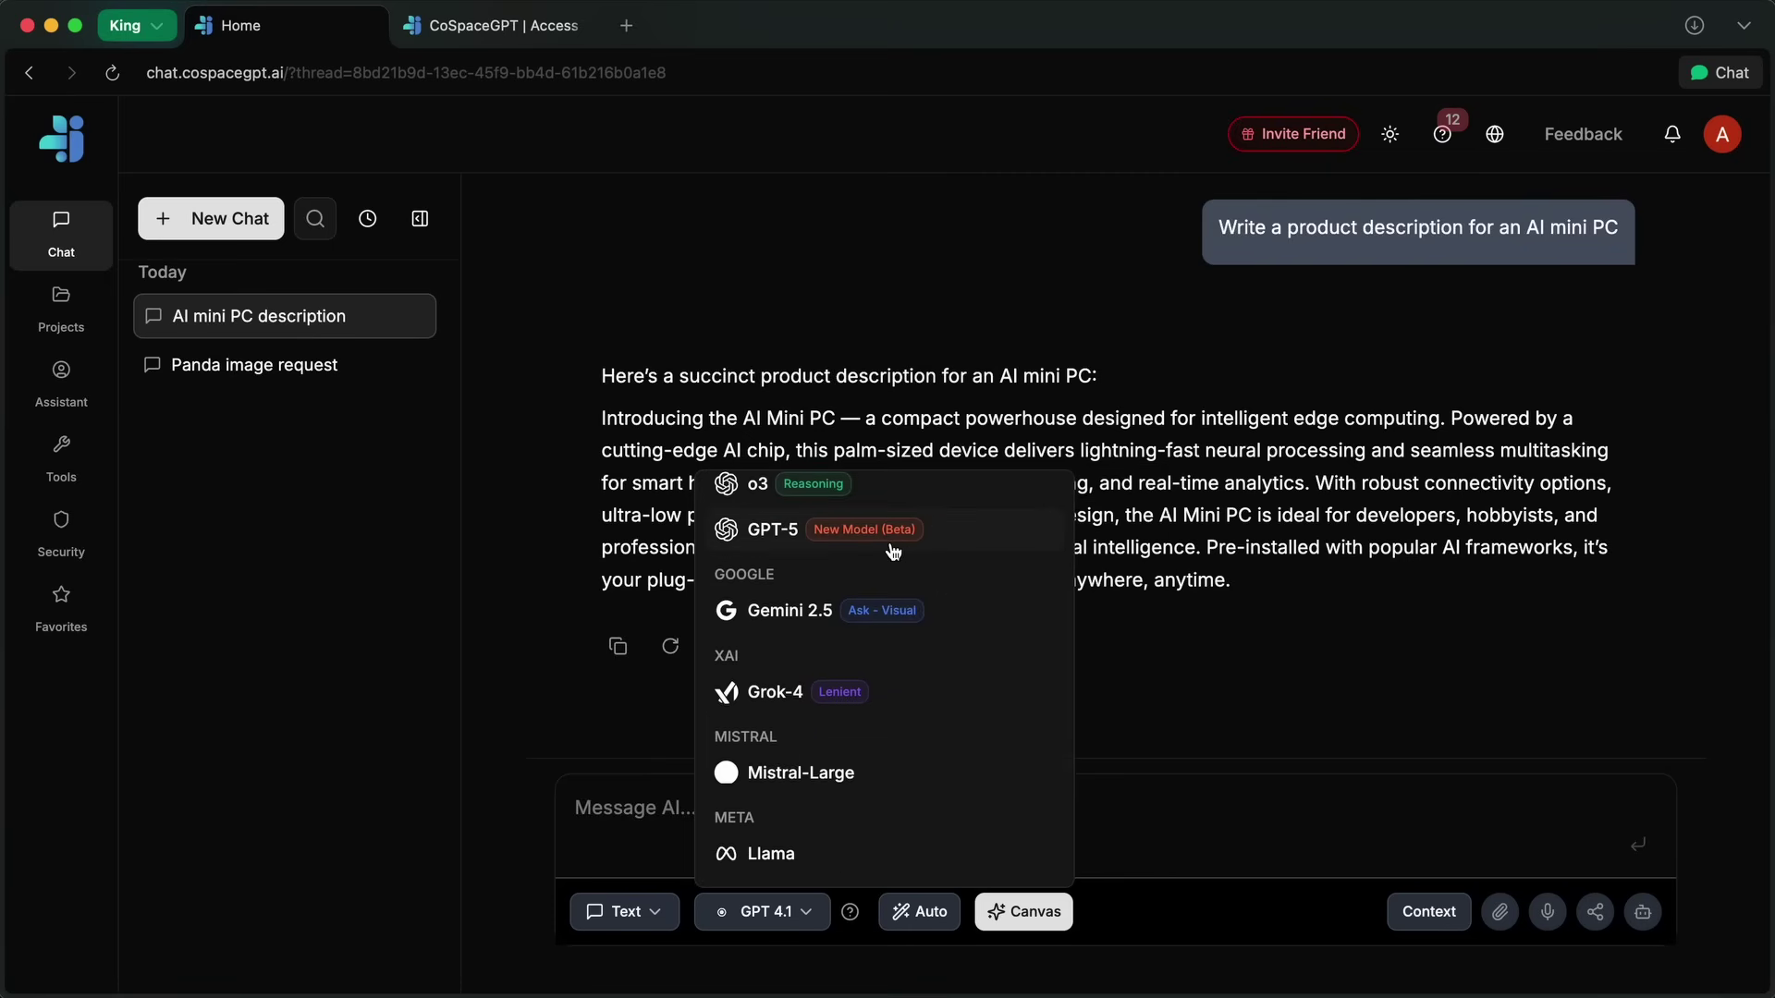
{"action": "left_click", "coordinate": [767, 532]}
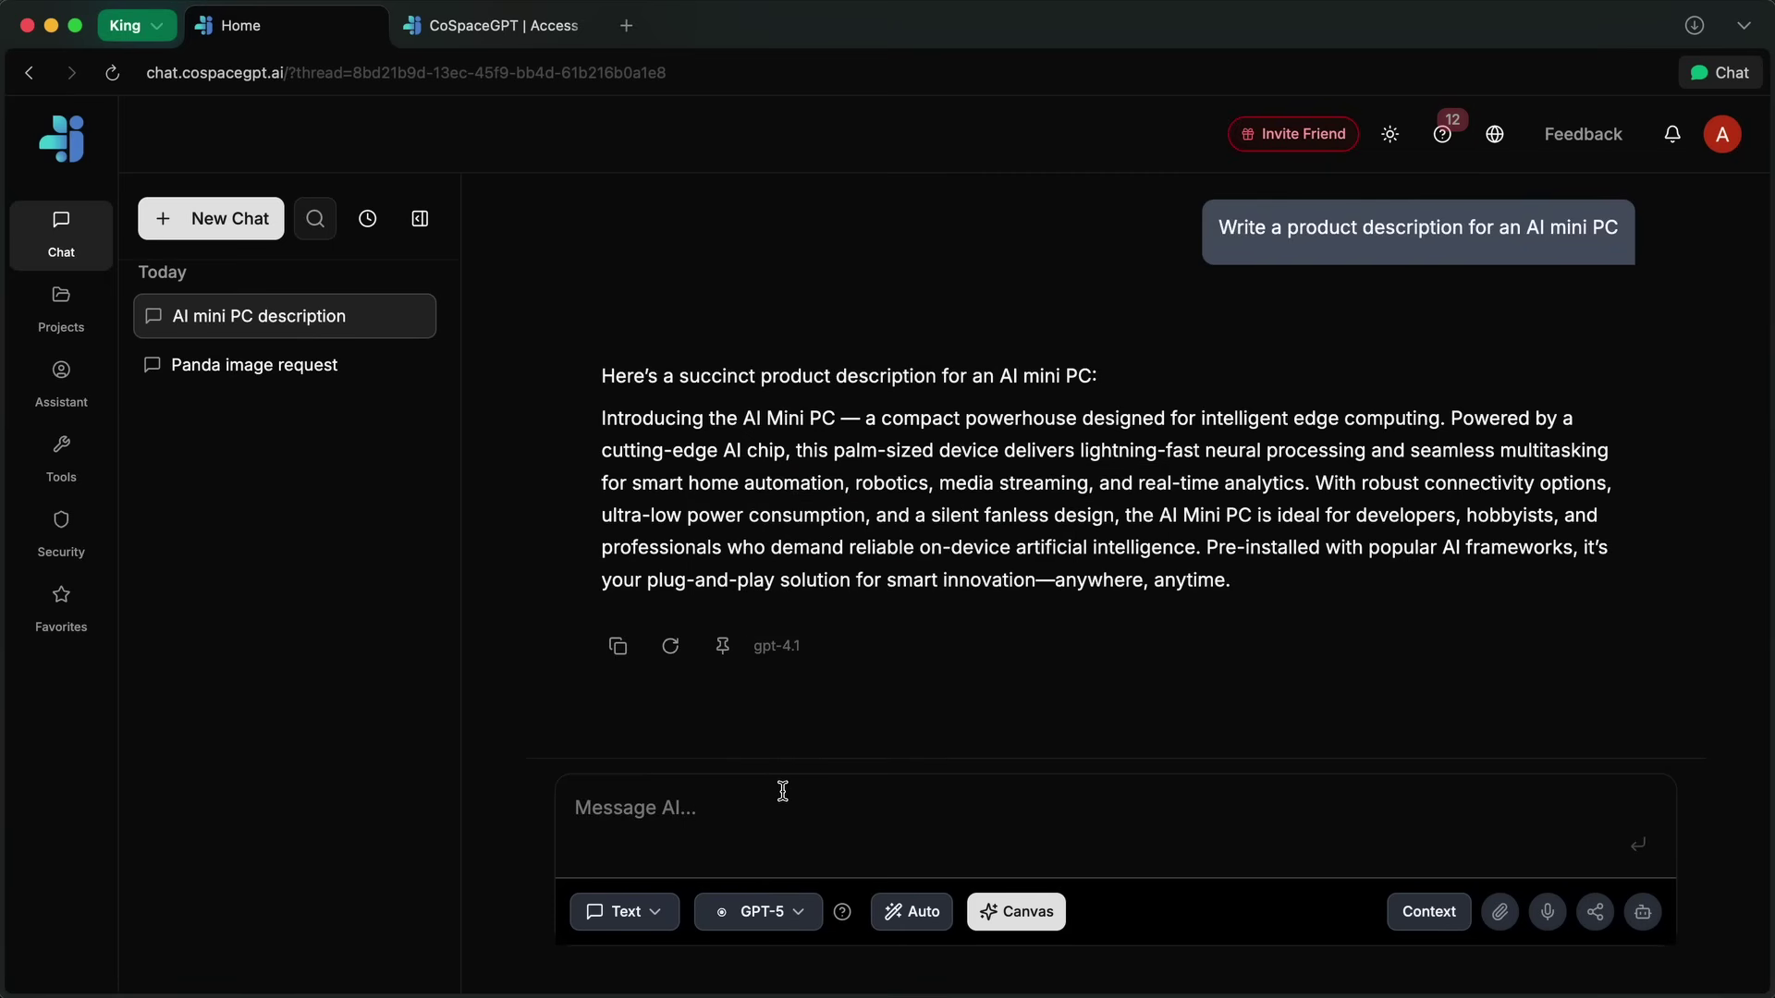
{"action": "left_click", "coordinate": [911, 911]}
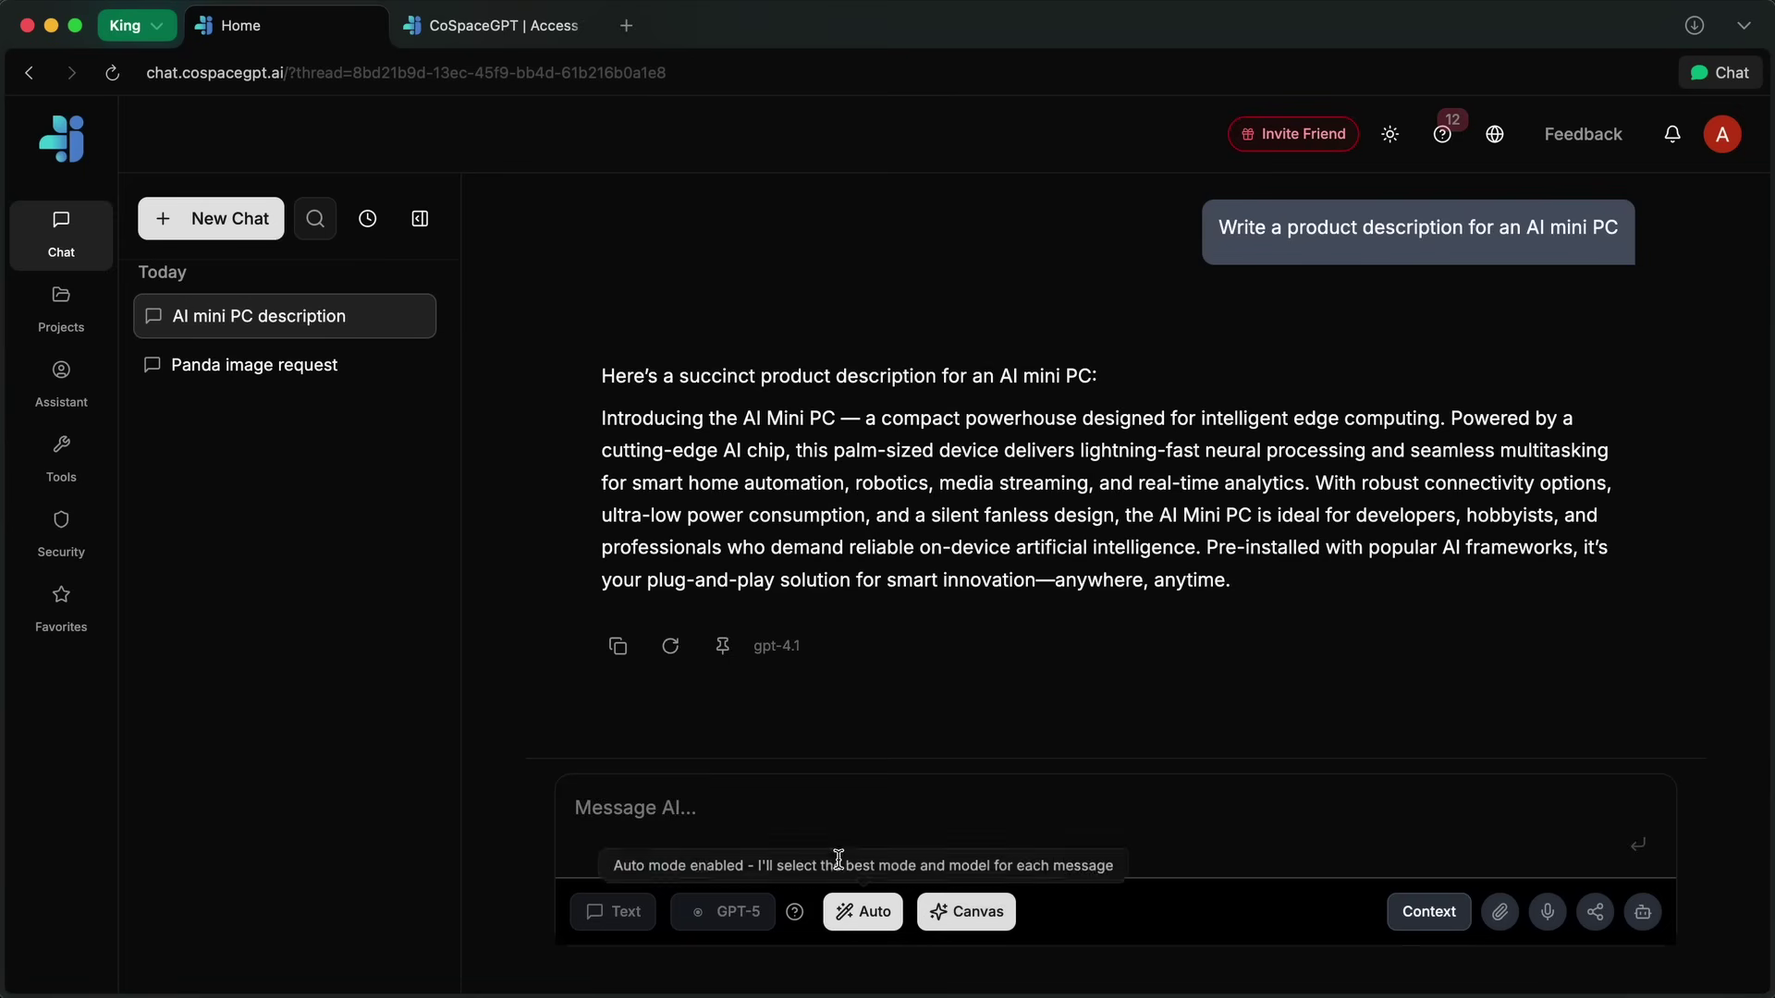
Request 'Make me an image of a futuristic workspace' and view the generated image
{"action": "left_click", "coordinate": [813, 819]}
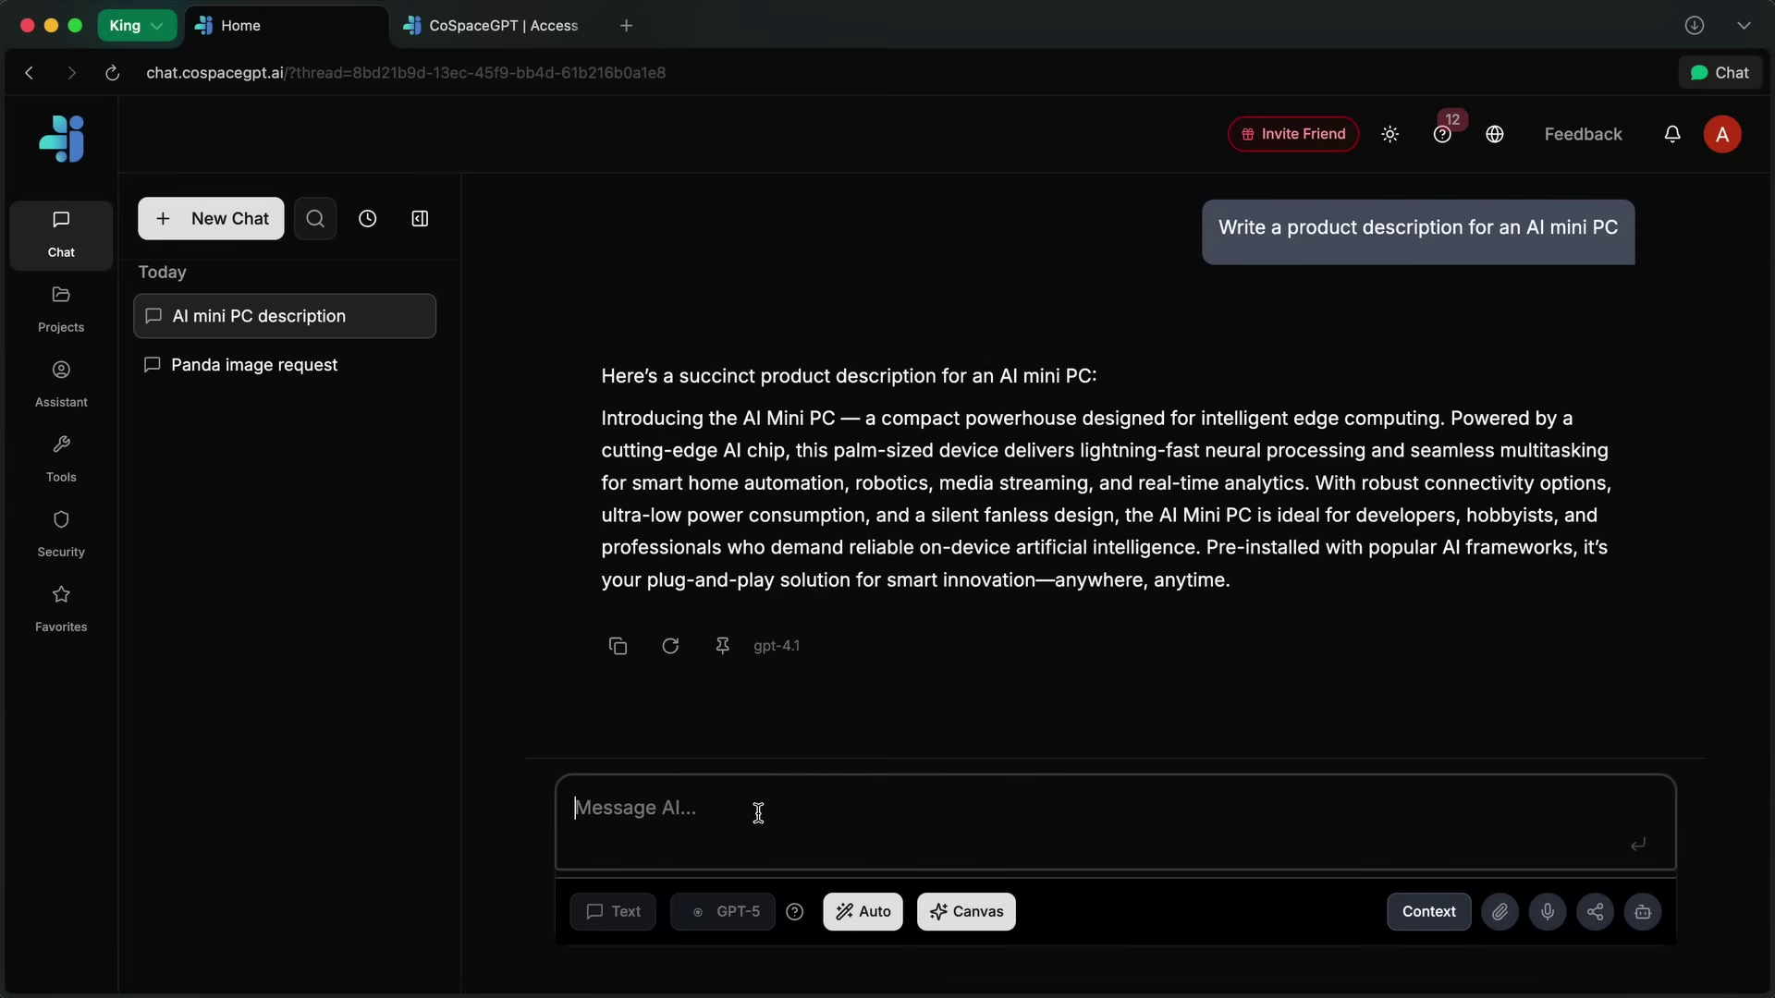
{"action": "type", "text": "M"}
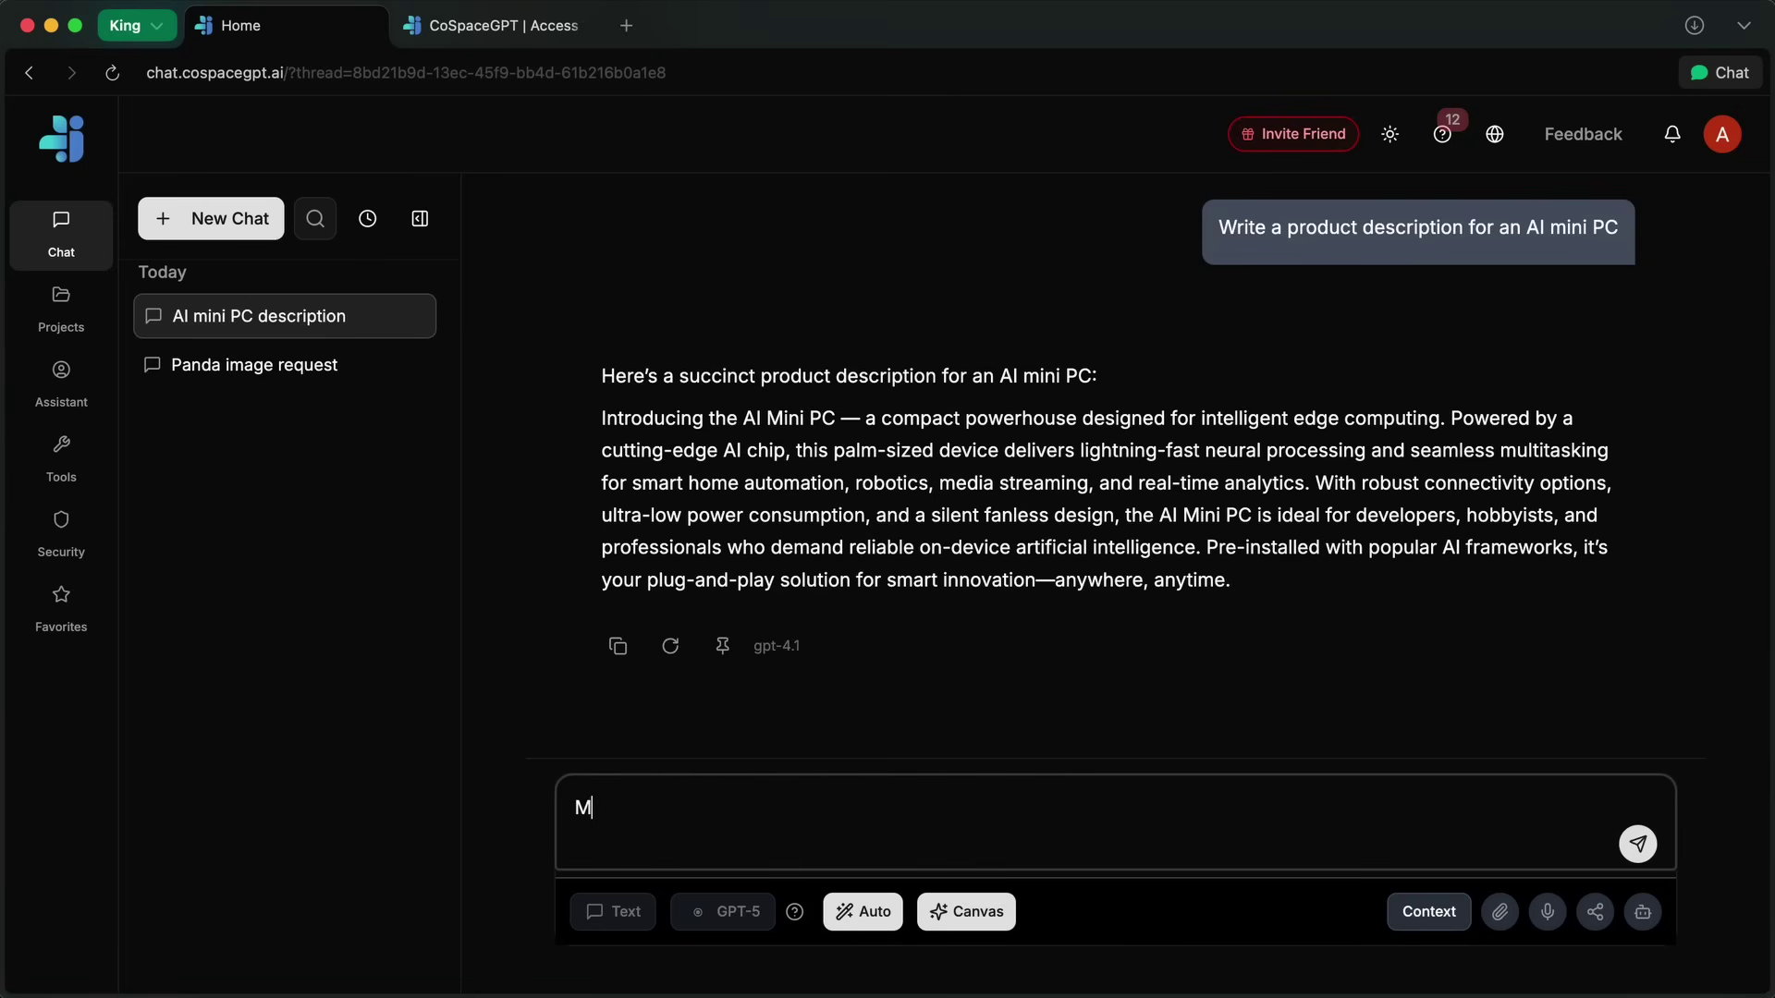
{"action": "type", "text": "ake me an image of a fu"}
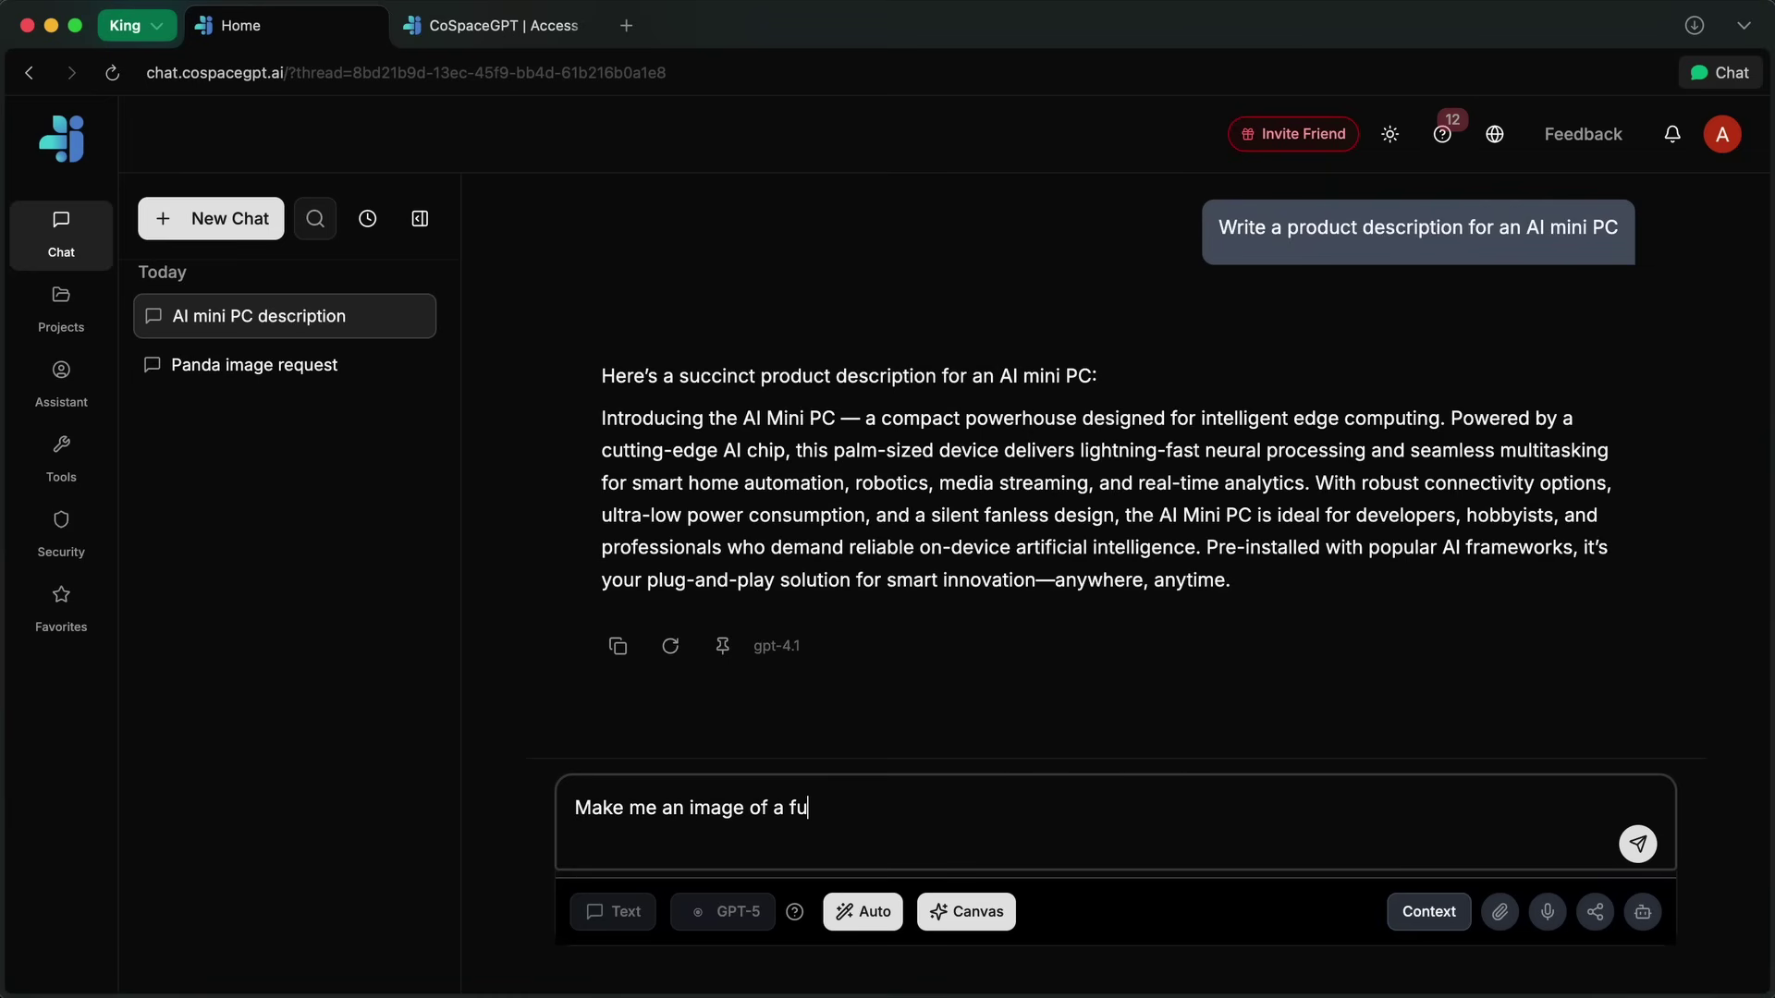
{"action": "type", "text": "turistic workspace"}
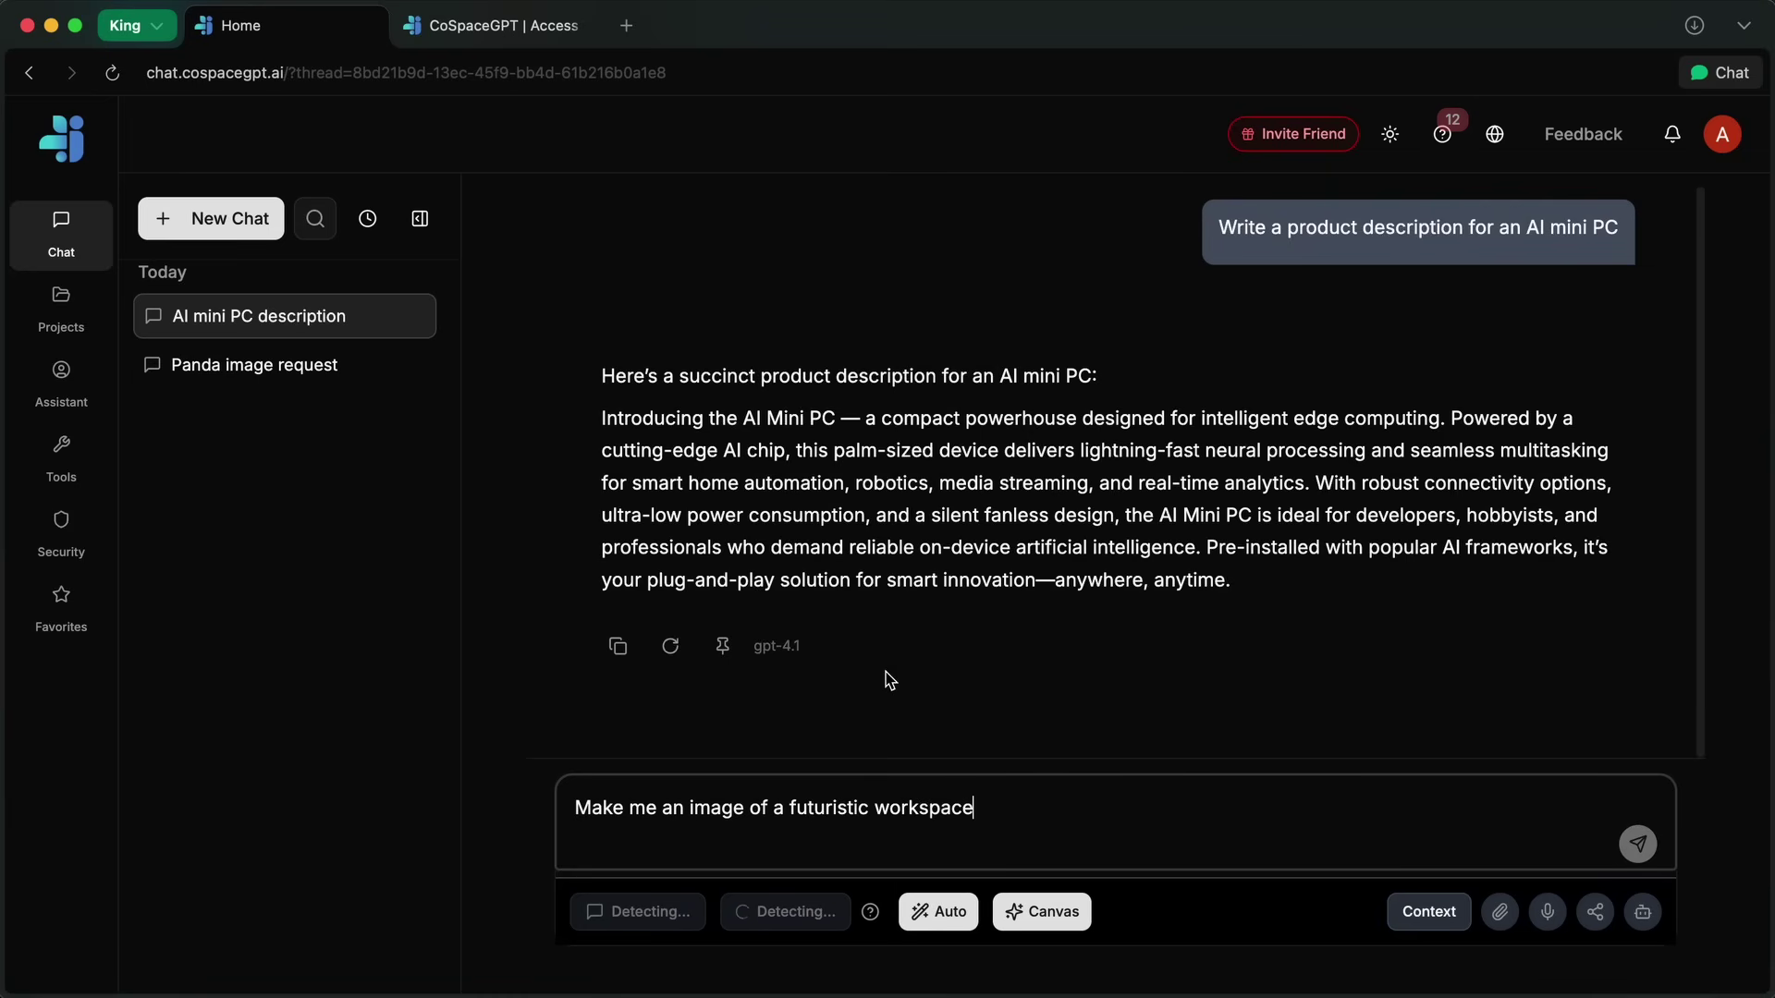
{"action": "key", "text": "Return"}
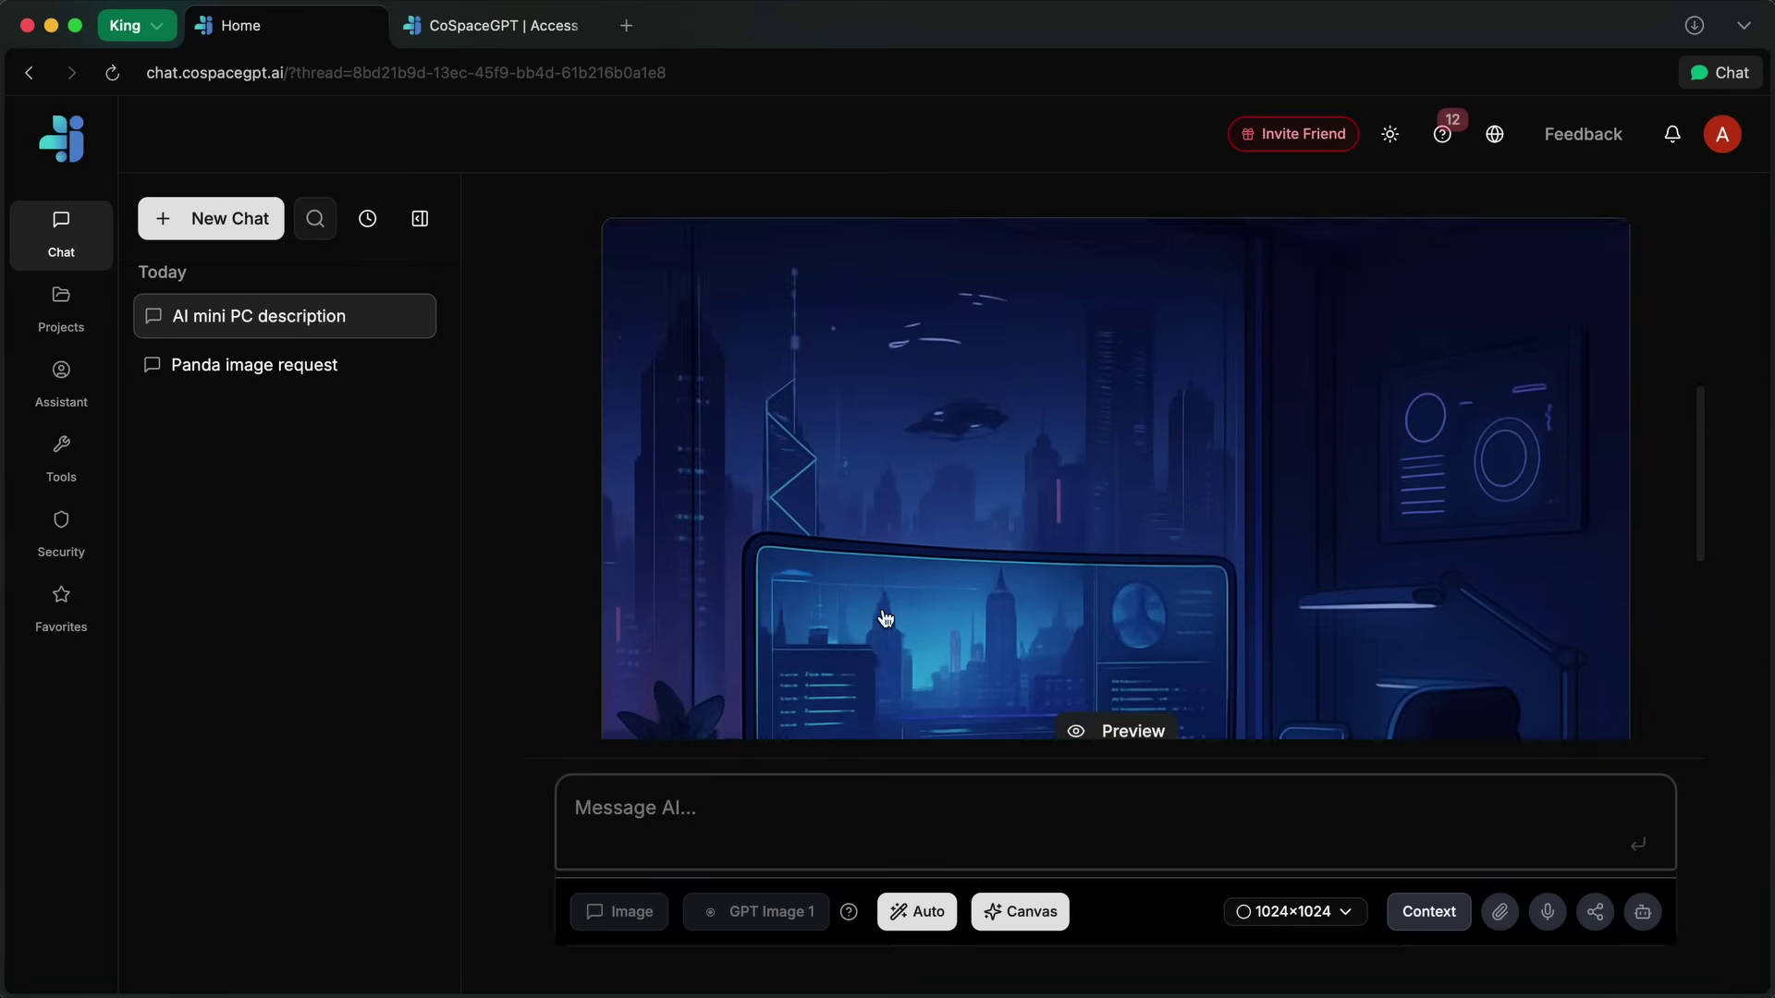
{"action": "scroll", "coordinate": [884, 617], "scroll_direction": "up", "scroll_amount": 3}
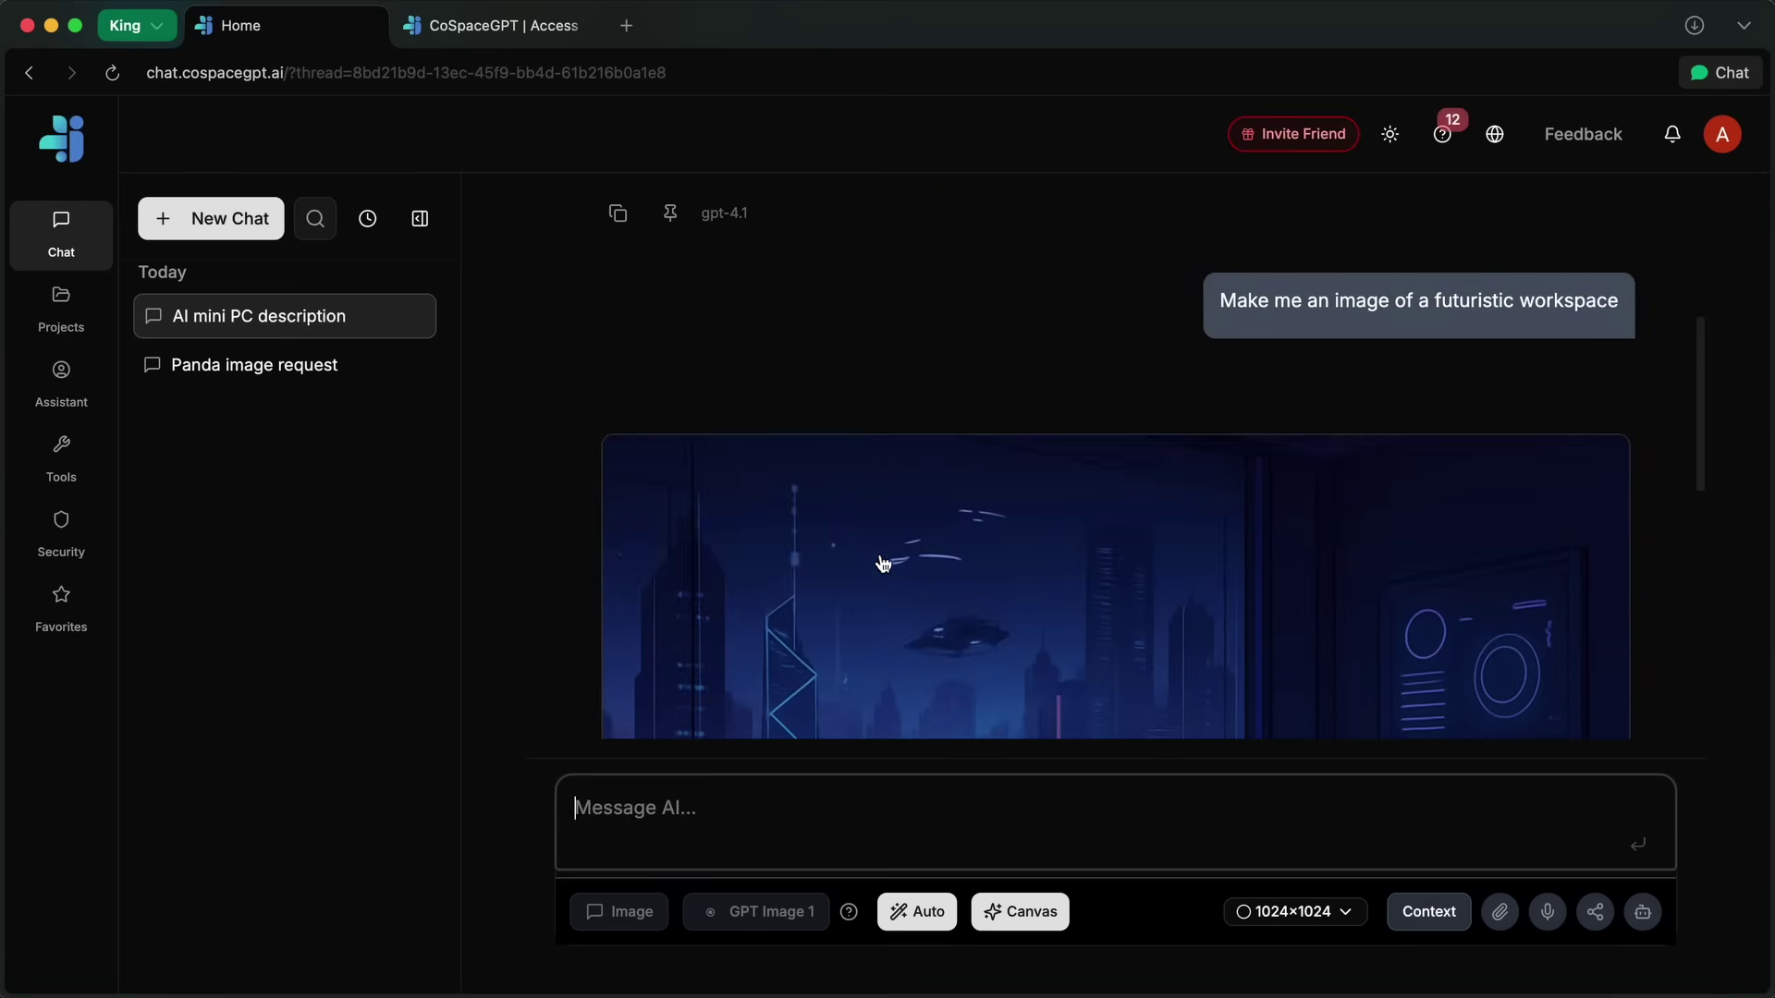
Start a new chat and ask 'Tell me about the latest ai news'
{"action": "left_click", "coordinate": [251, 222]}
{"action": "type", "text": "Tell me ab"}
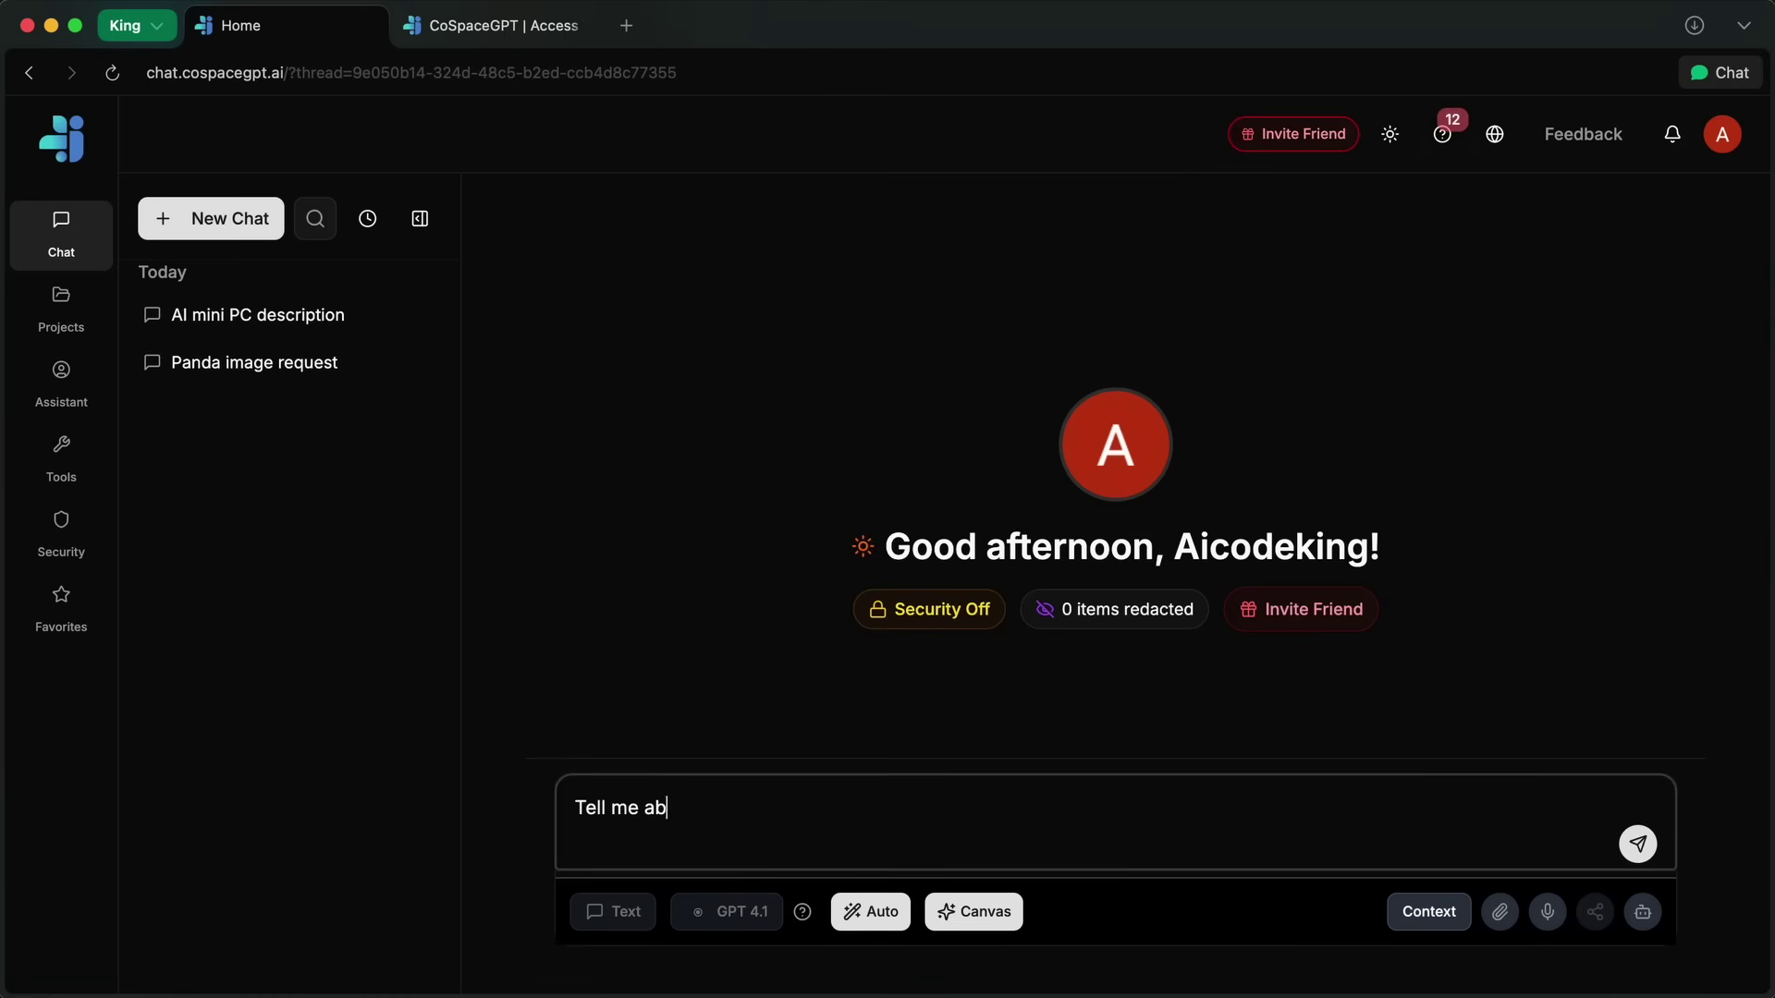
{"action": "type", "text": "out the latest ai news"}
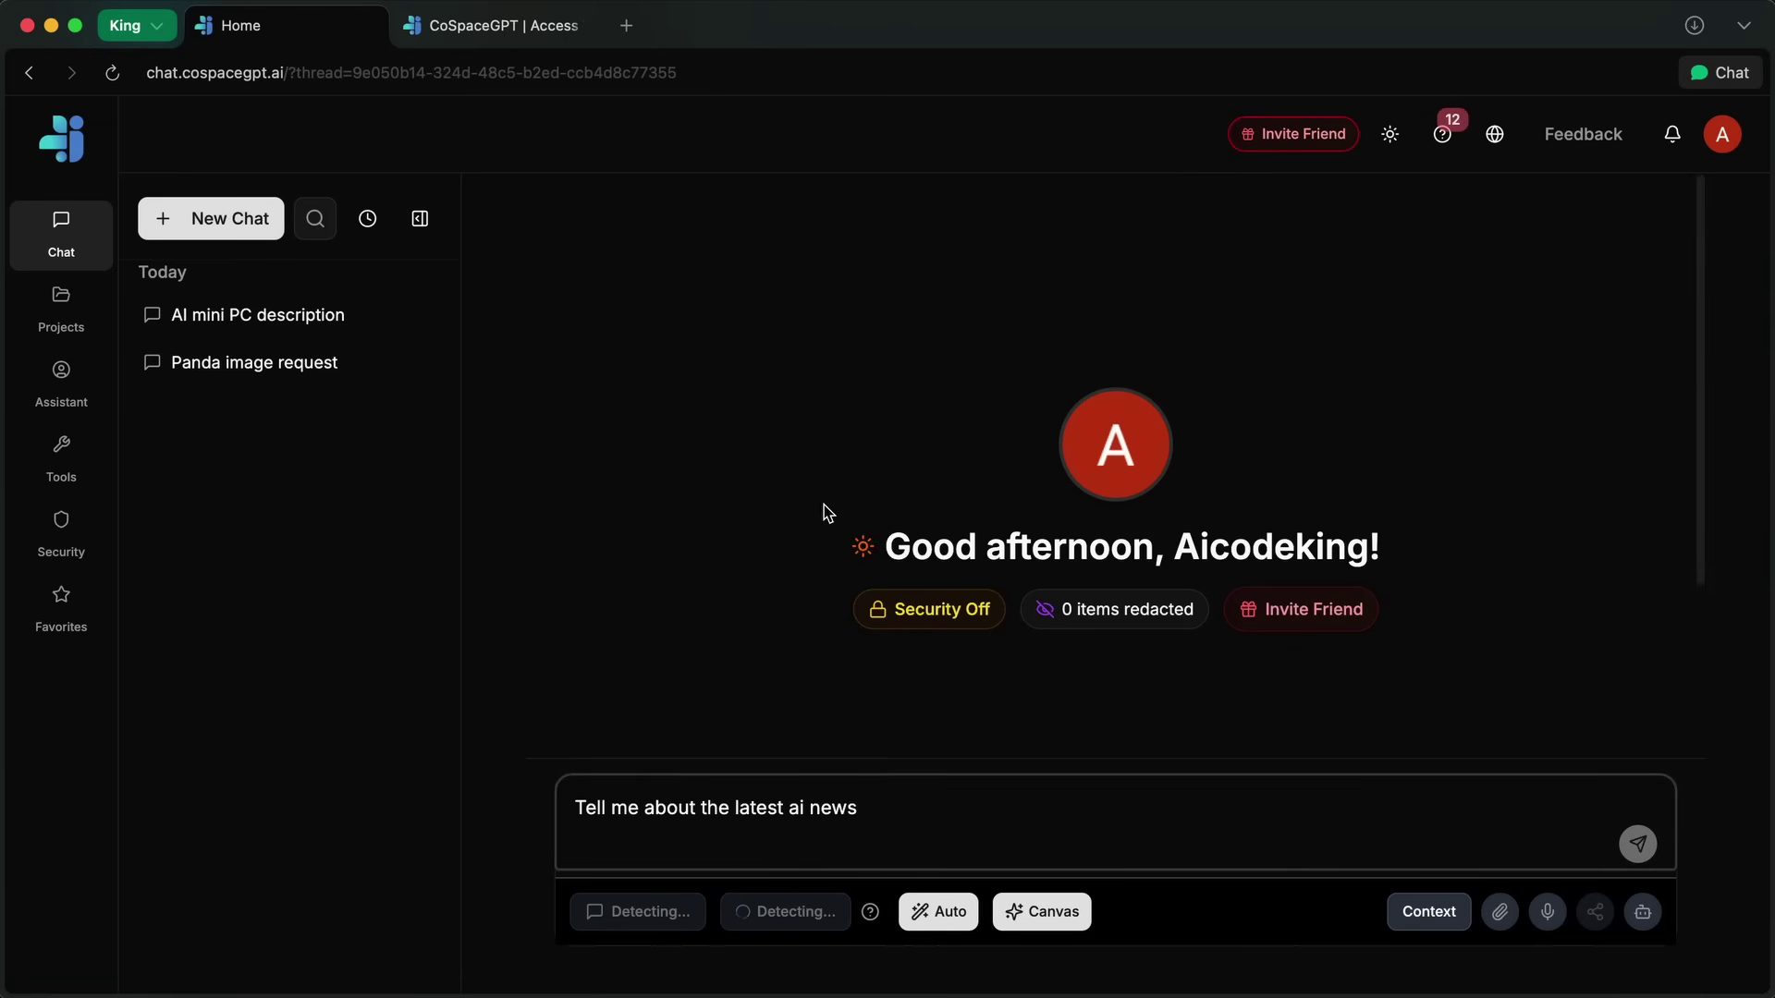
{"action": "key", "text": "Return"}
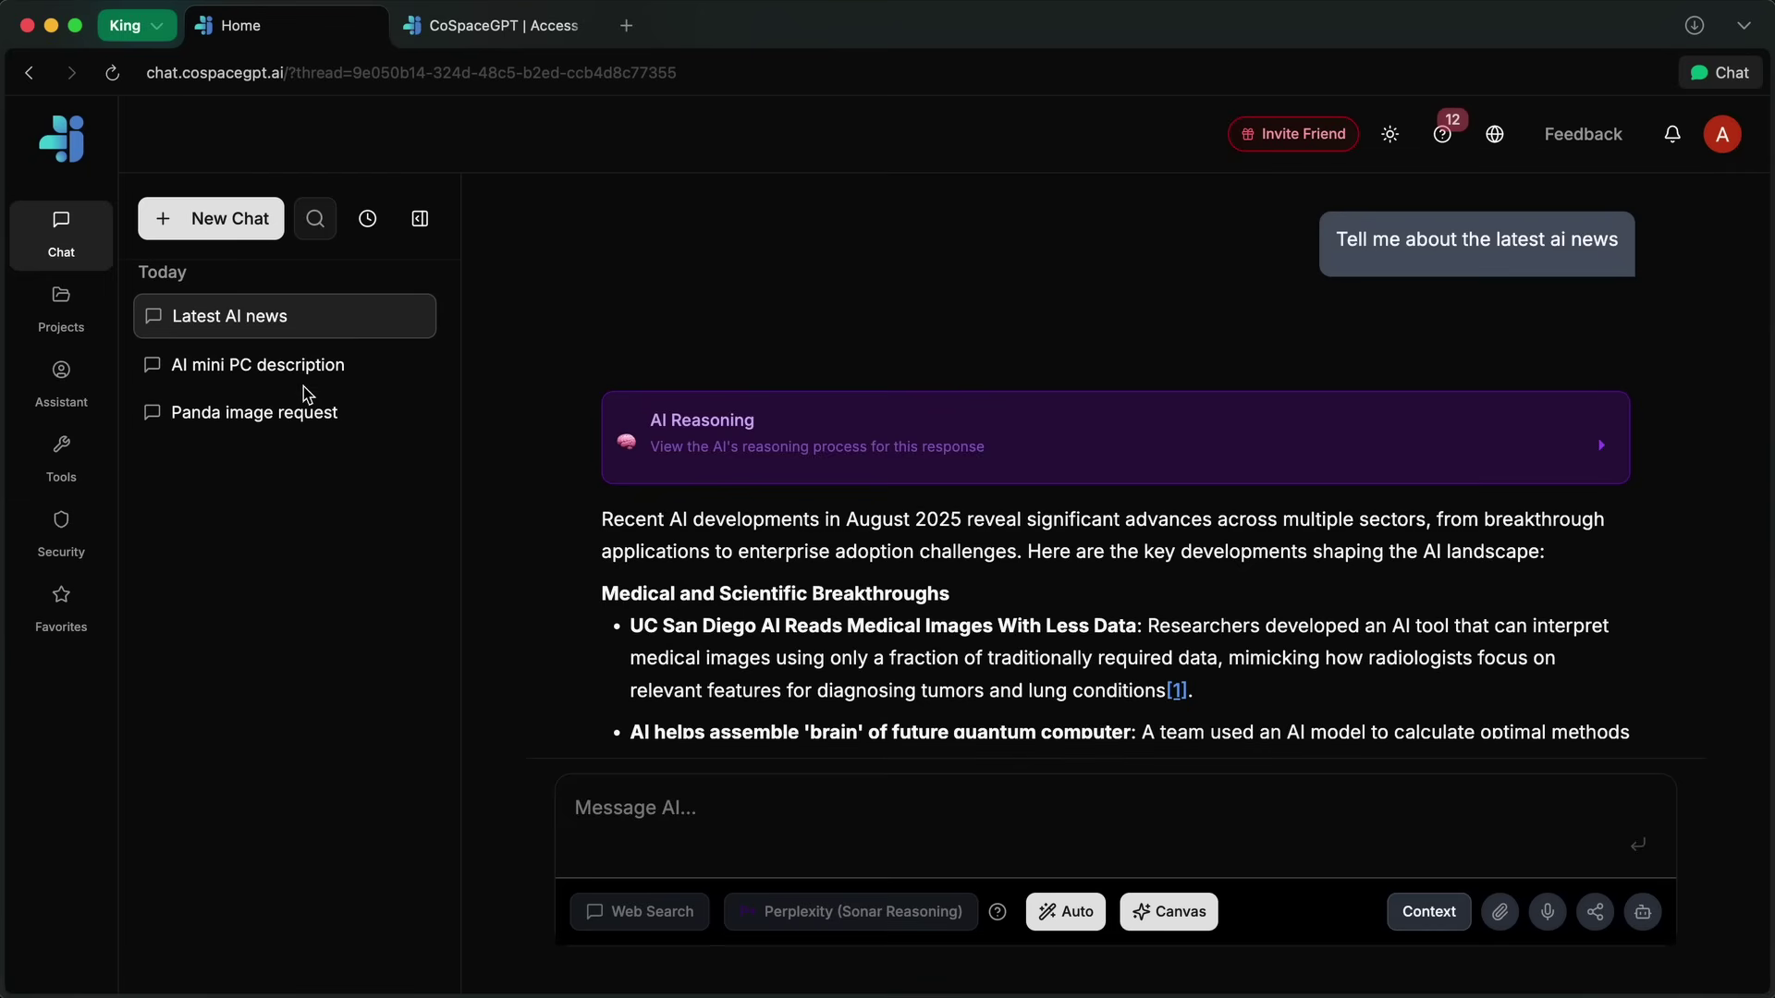
Reopen the 'AI mini PC description' chat and scroll through its reply and image
{"action": "left_click", "coordinate": [319, 367]}
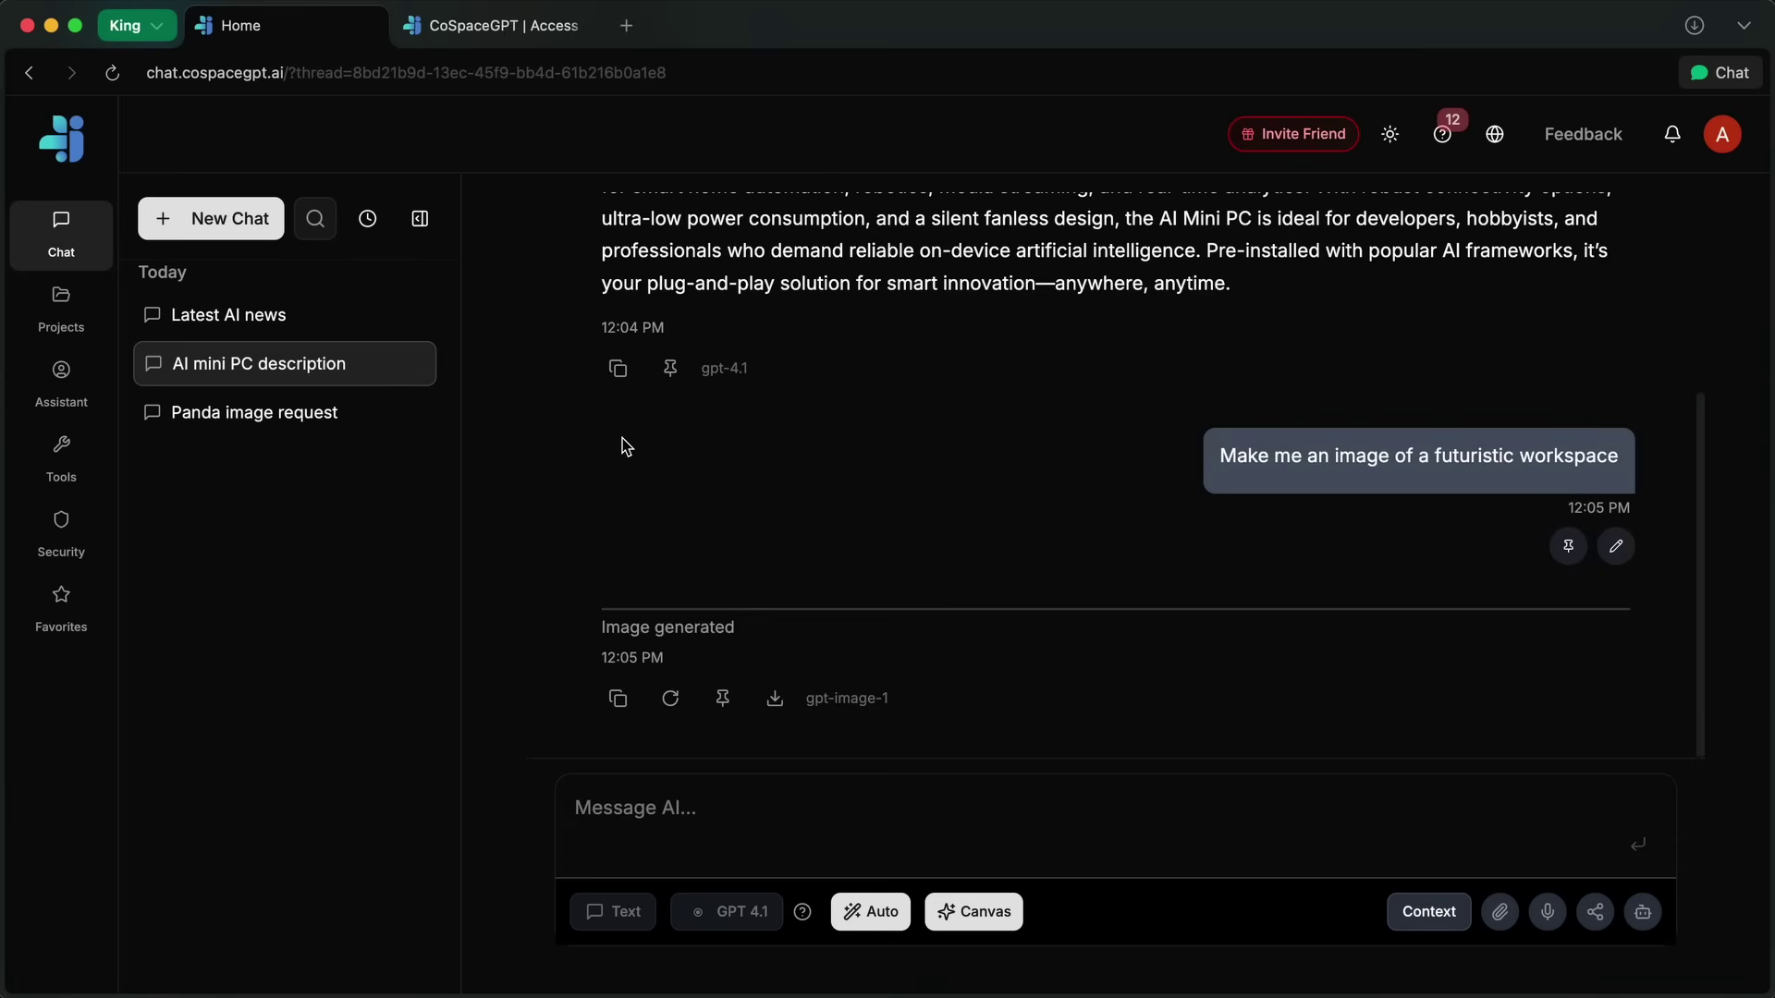
{"action": "scroll", "coordinate": [624, 439], "scroll_direction": "up", "scroll_amount": 4}
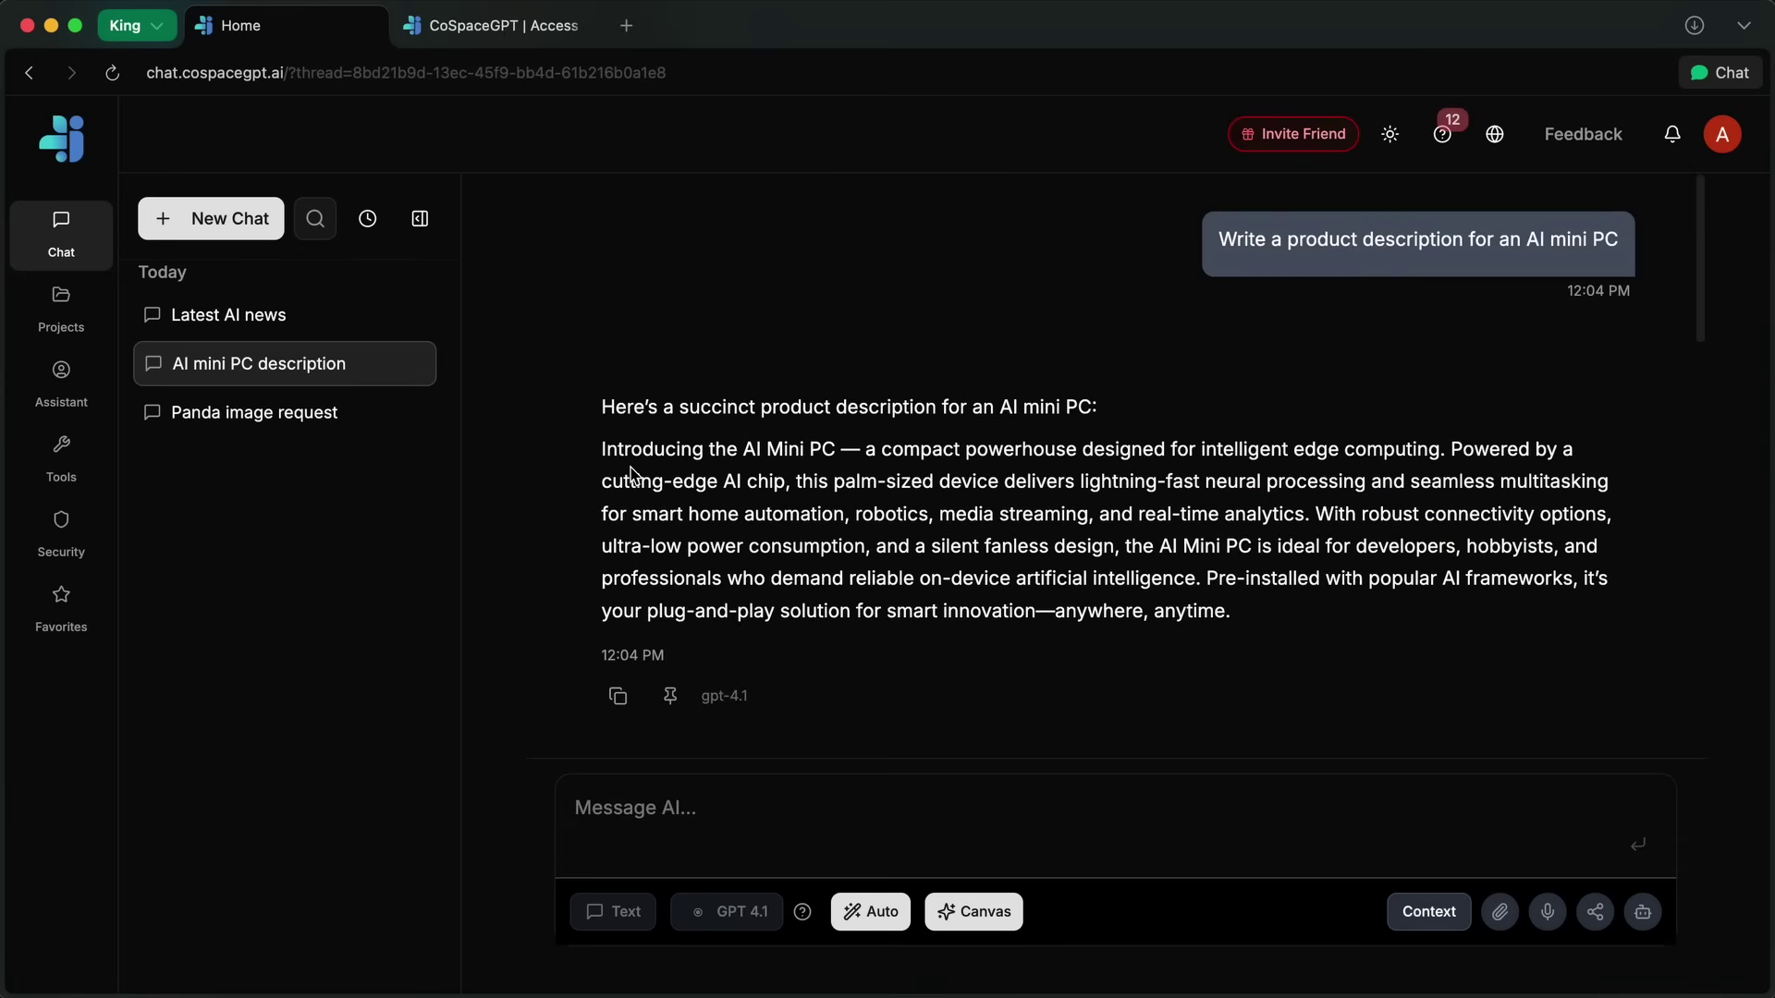
{"action": "scroll", "coordinate": [628, 467], "scroll_direction": "down", "scroll_amount": 12}
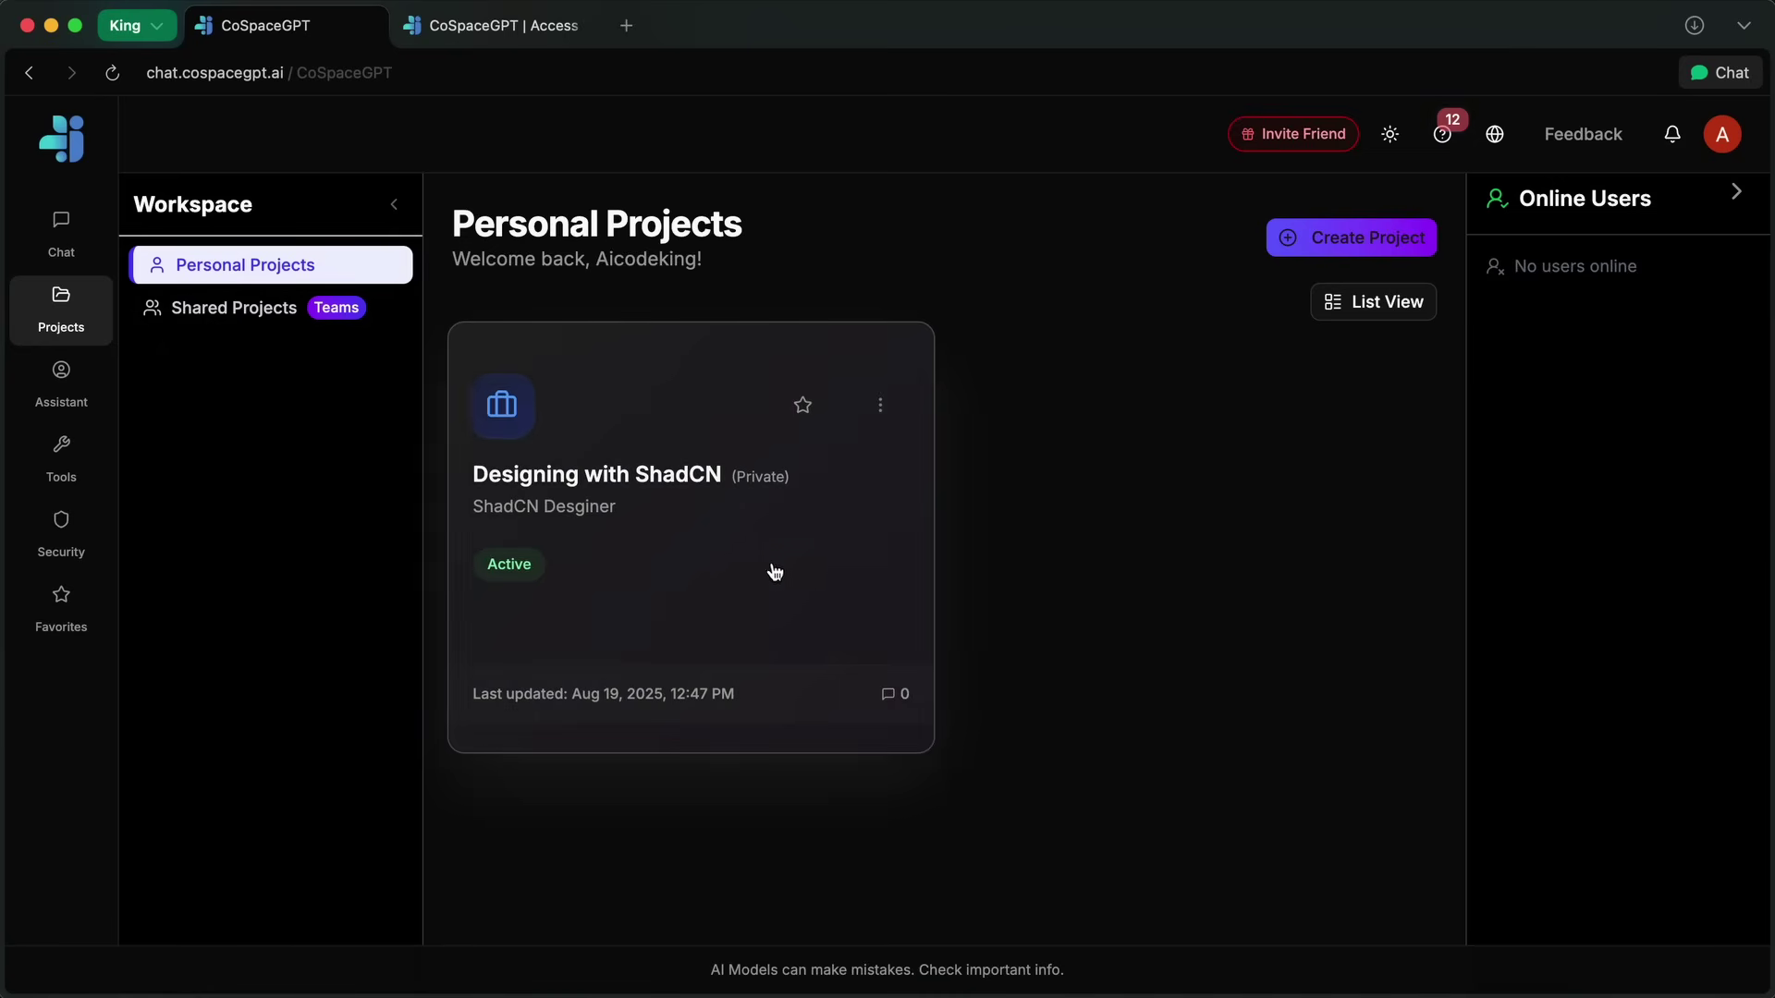
Open the Designing with ShadCN project and review its description
{"action": "left_click", "coordinate": [729, 554]}
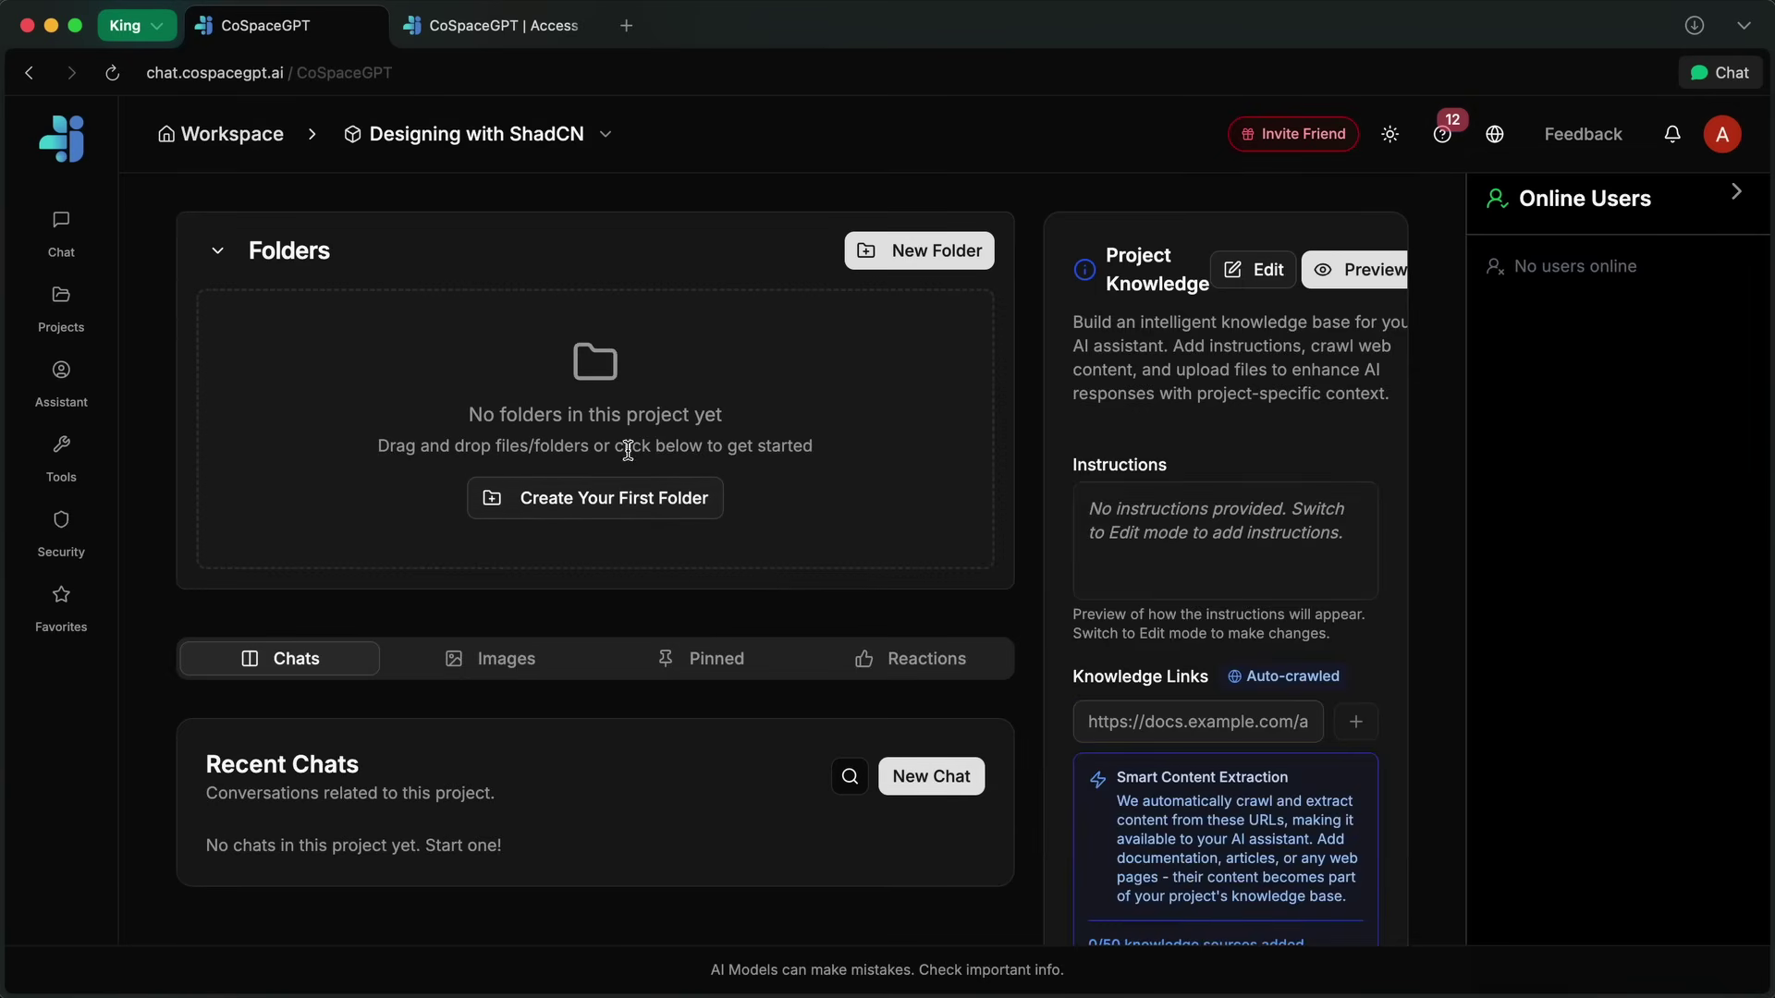
{"action": "scroll", "coordinate": [626, 481], "scroll_direction": "down", "scroll_amount": 5}
{"action": "scroll", "coordinate": [1006, 417], "scroll_direction": "up", "scroll_amount": 5}
{"action": "double_click", "coordinate": [1202, 508]}
{"action": "left_click", "coordinate": [1193, 503]}
Enter the Project Knowledge instruction 'Always use ShadCN when asked to generate ui designs'
{"action": "left_click", "coordinate": [1232, 275]}
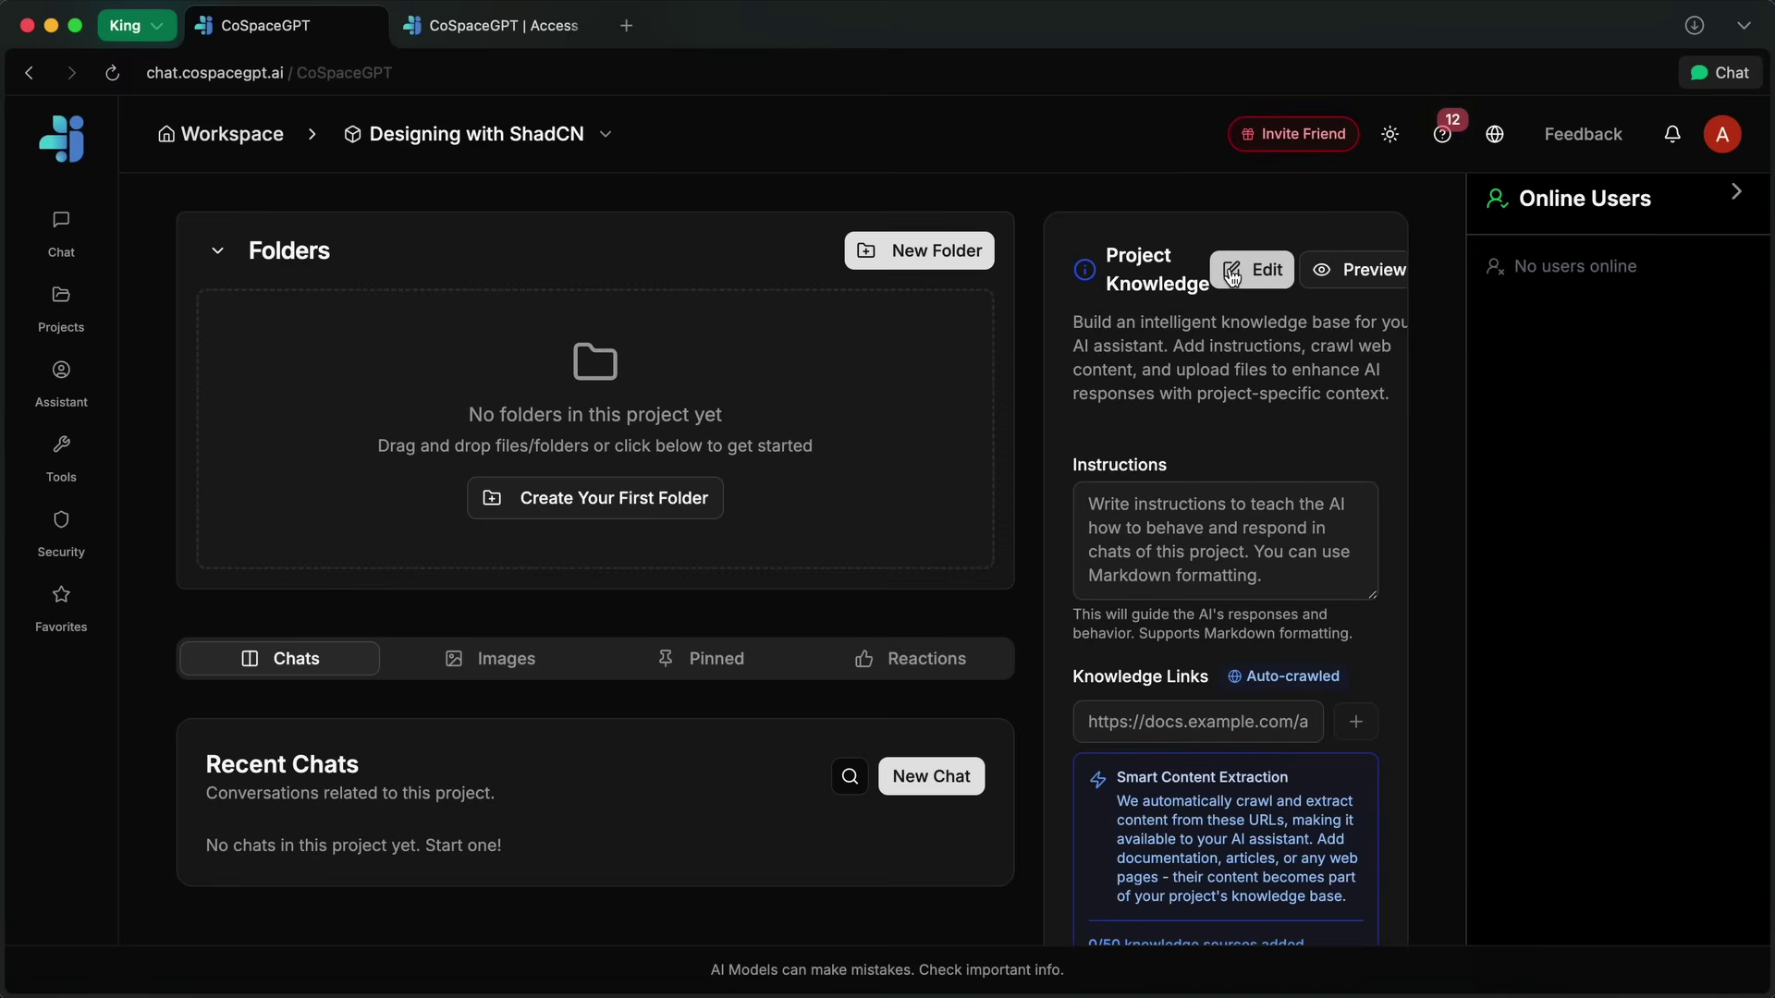
{"action": "left_click", "coordinate": [1205, 588]}
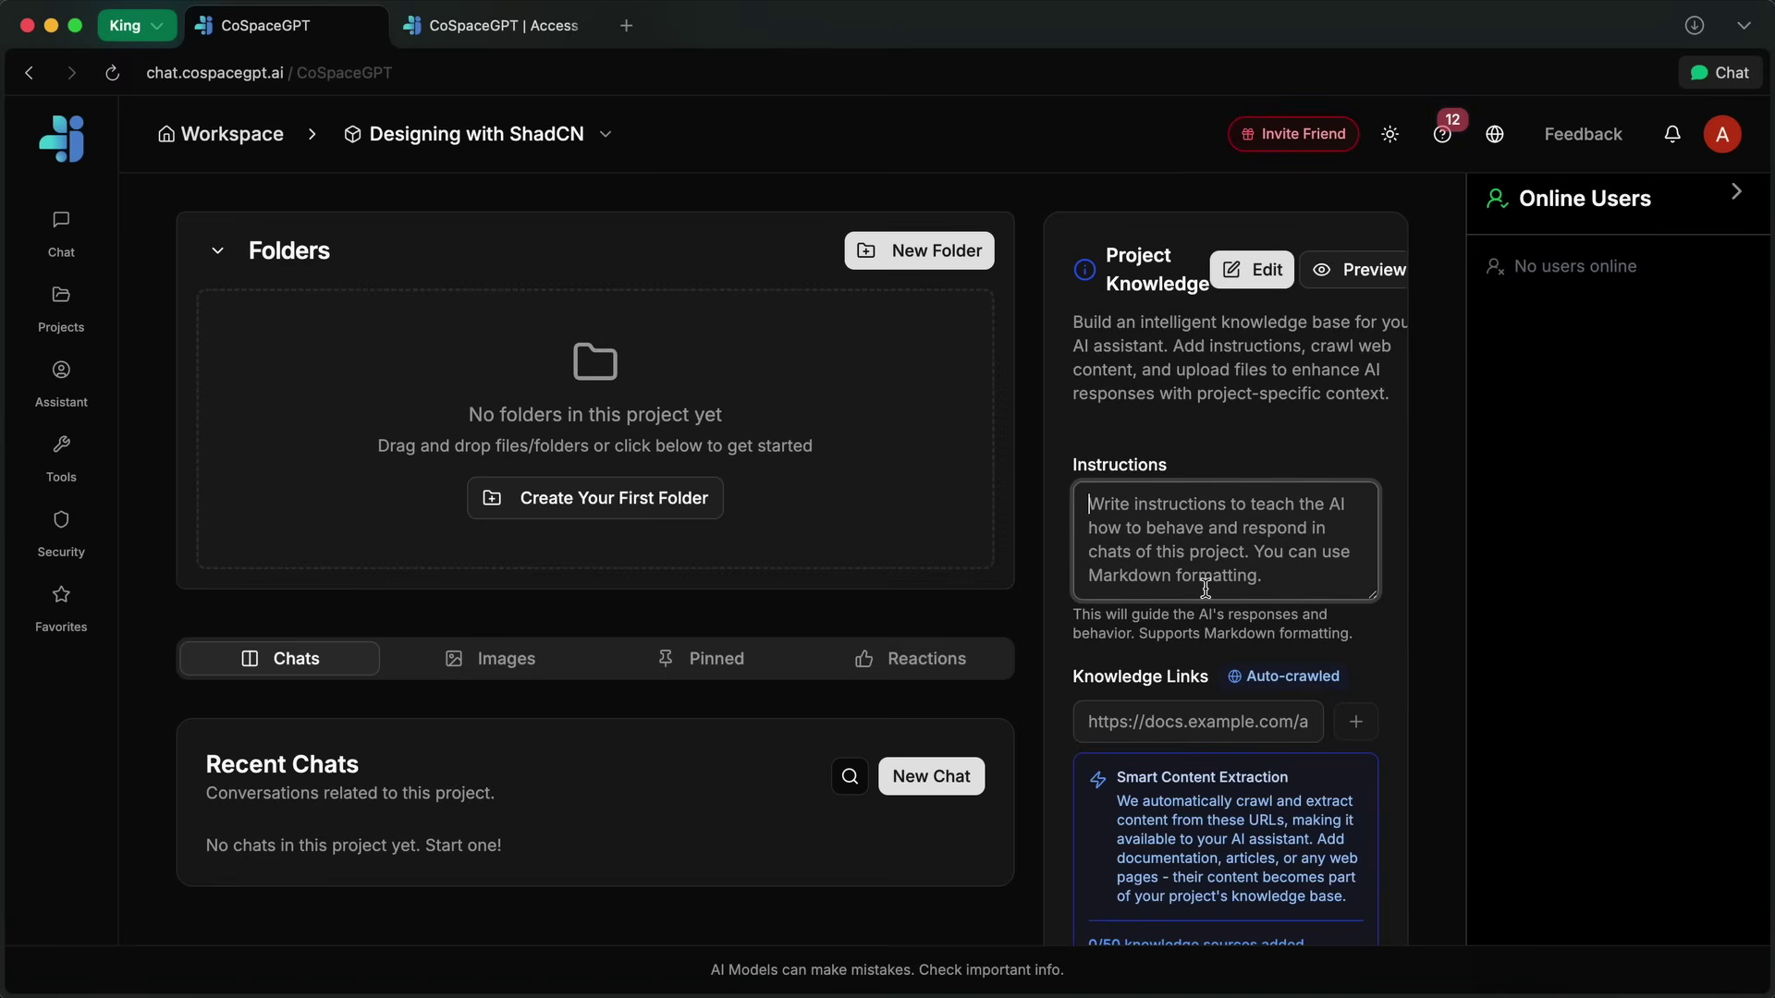
{"action": "type", "text": "Always use ShadCN when"}
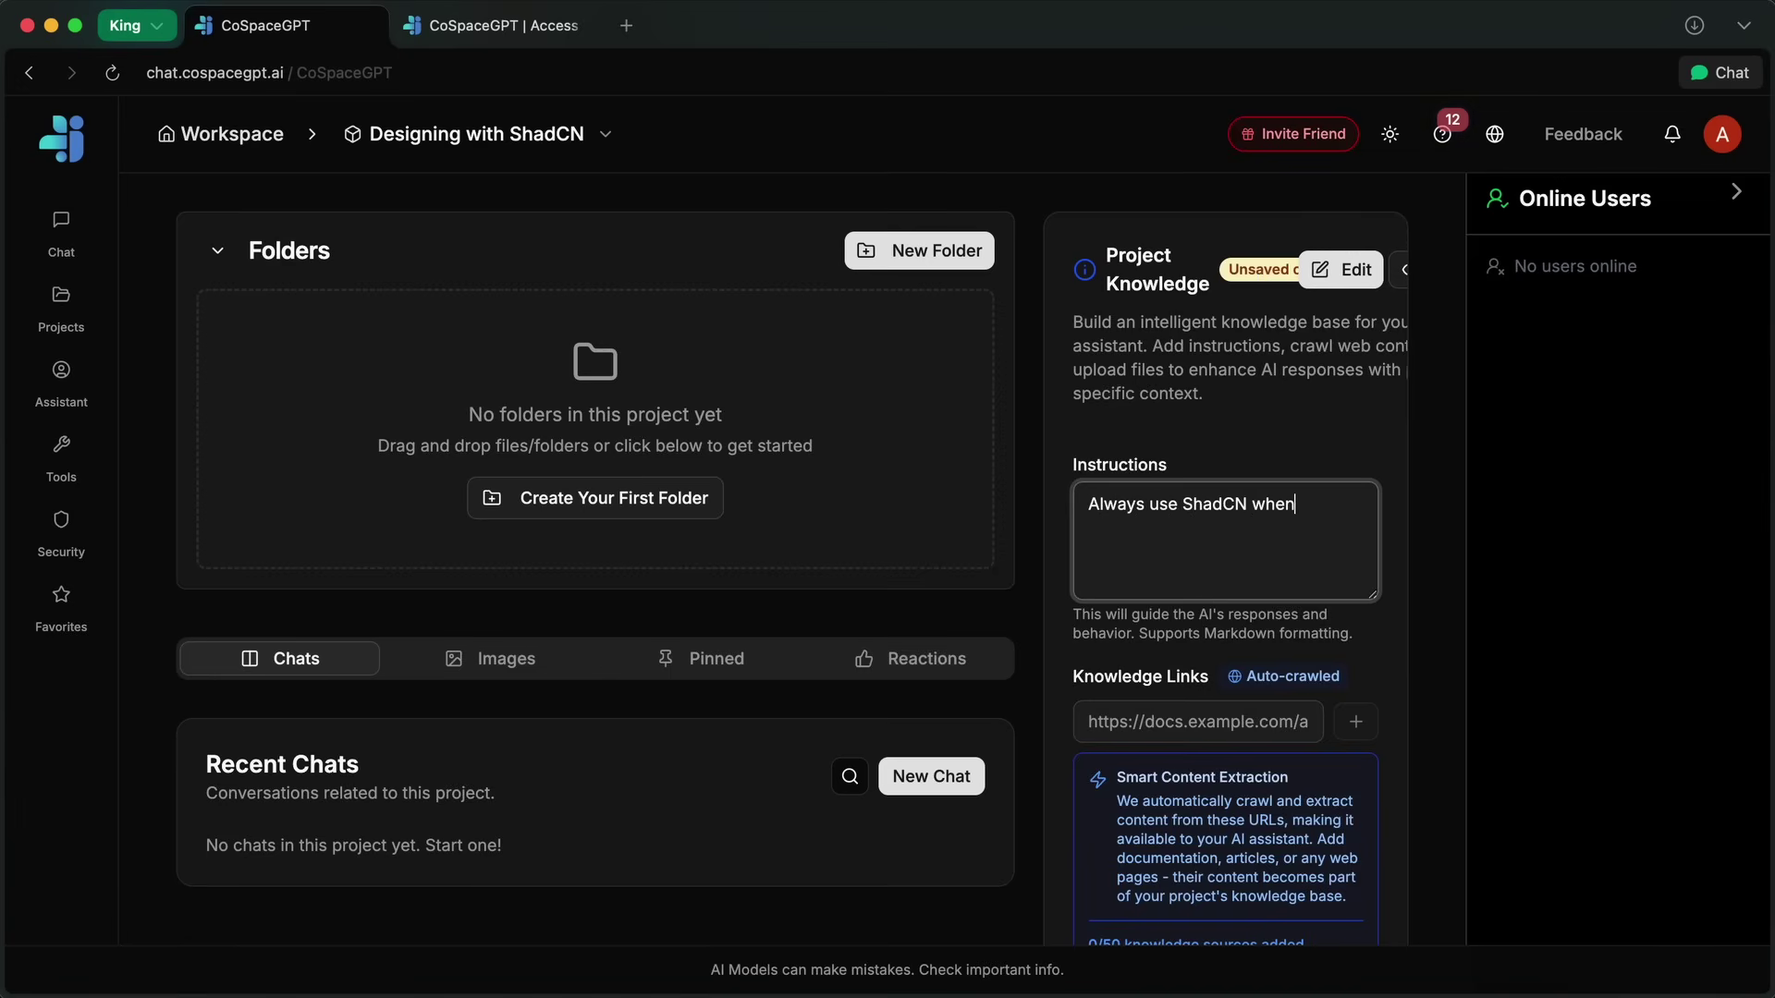
{"action": "type", "text": "to generate ui designs"}
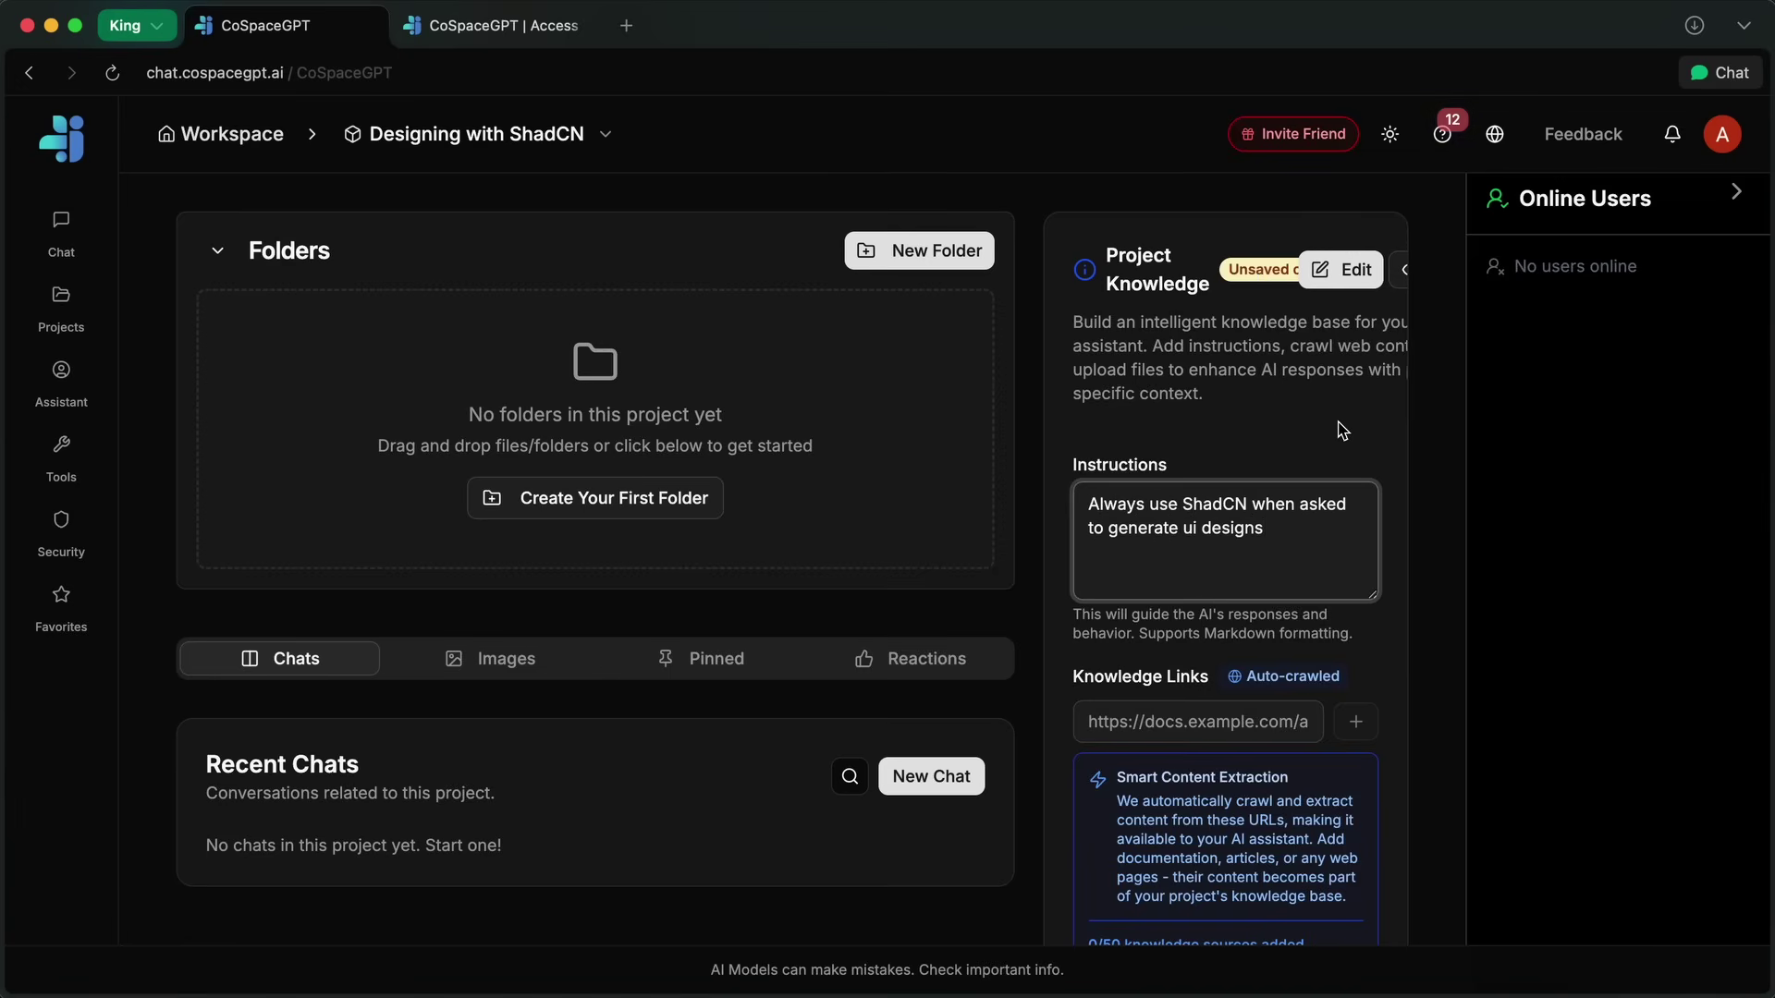
{"action": "scroll", "coordinate": [1346, 401], "scroll_direction": "down", "scroll_amount": 5}
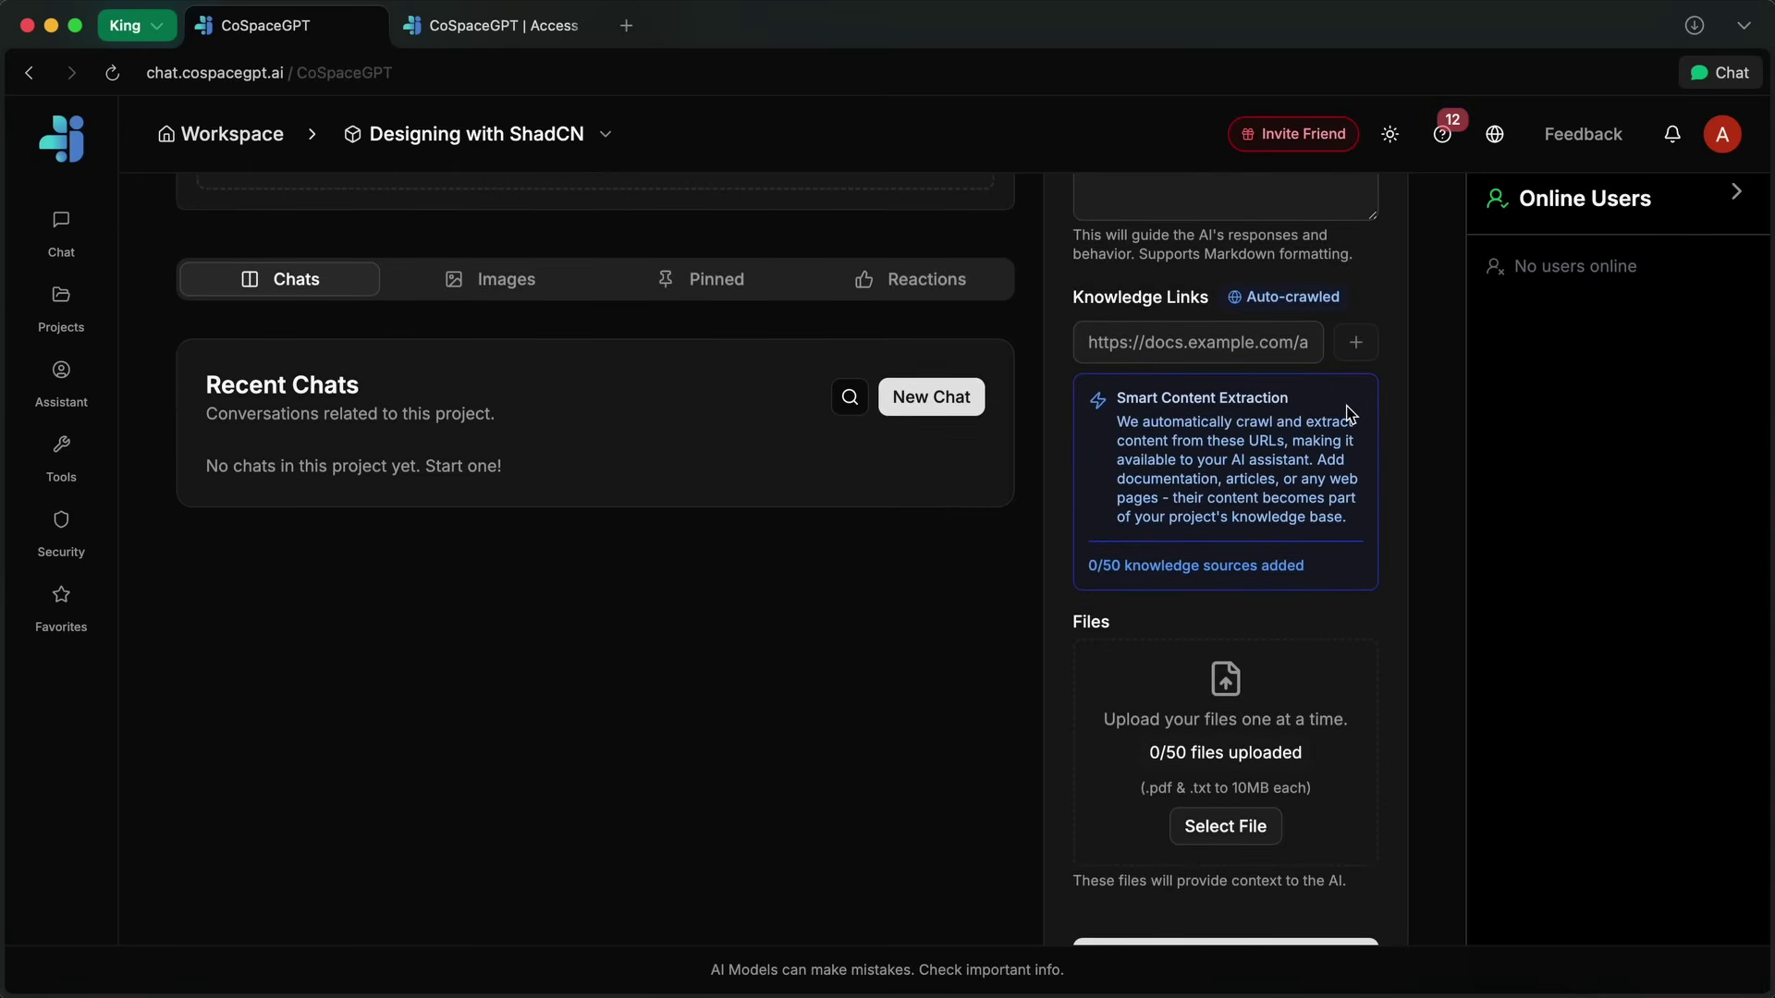
{"action": "scroll", "coordinate": [1349, 413], "scroll_direction": "down", "scroll_amount": 5}
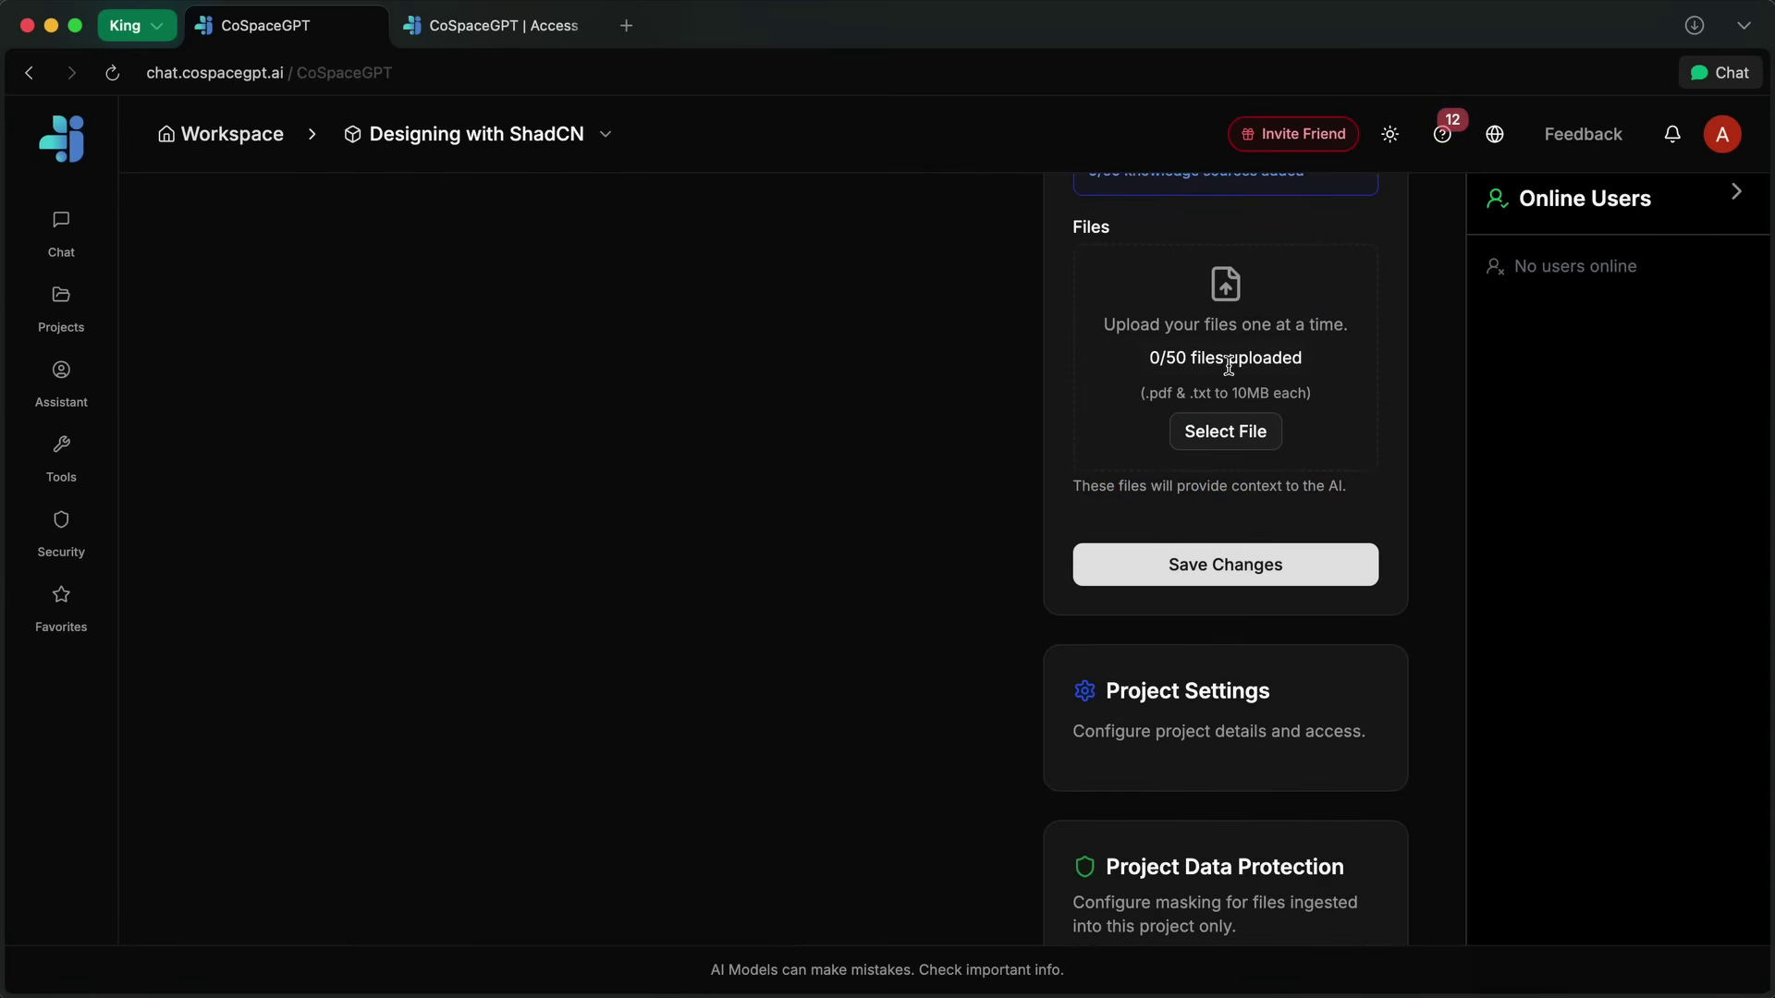
{"action": "scroll", "coordinate": [1228, 365], "scroll_direction": "up", "scroll_amount": 5}
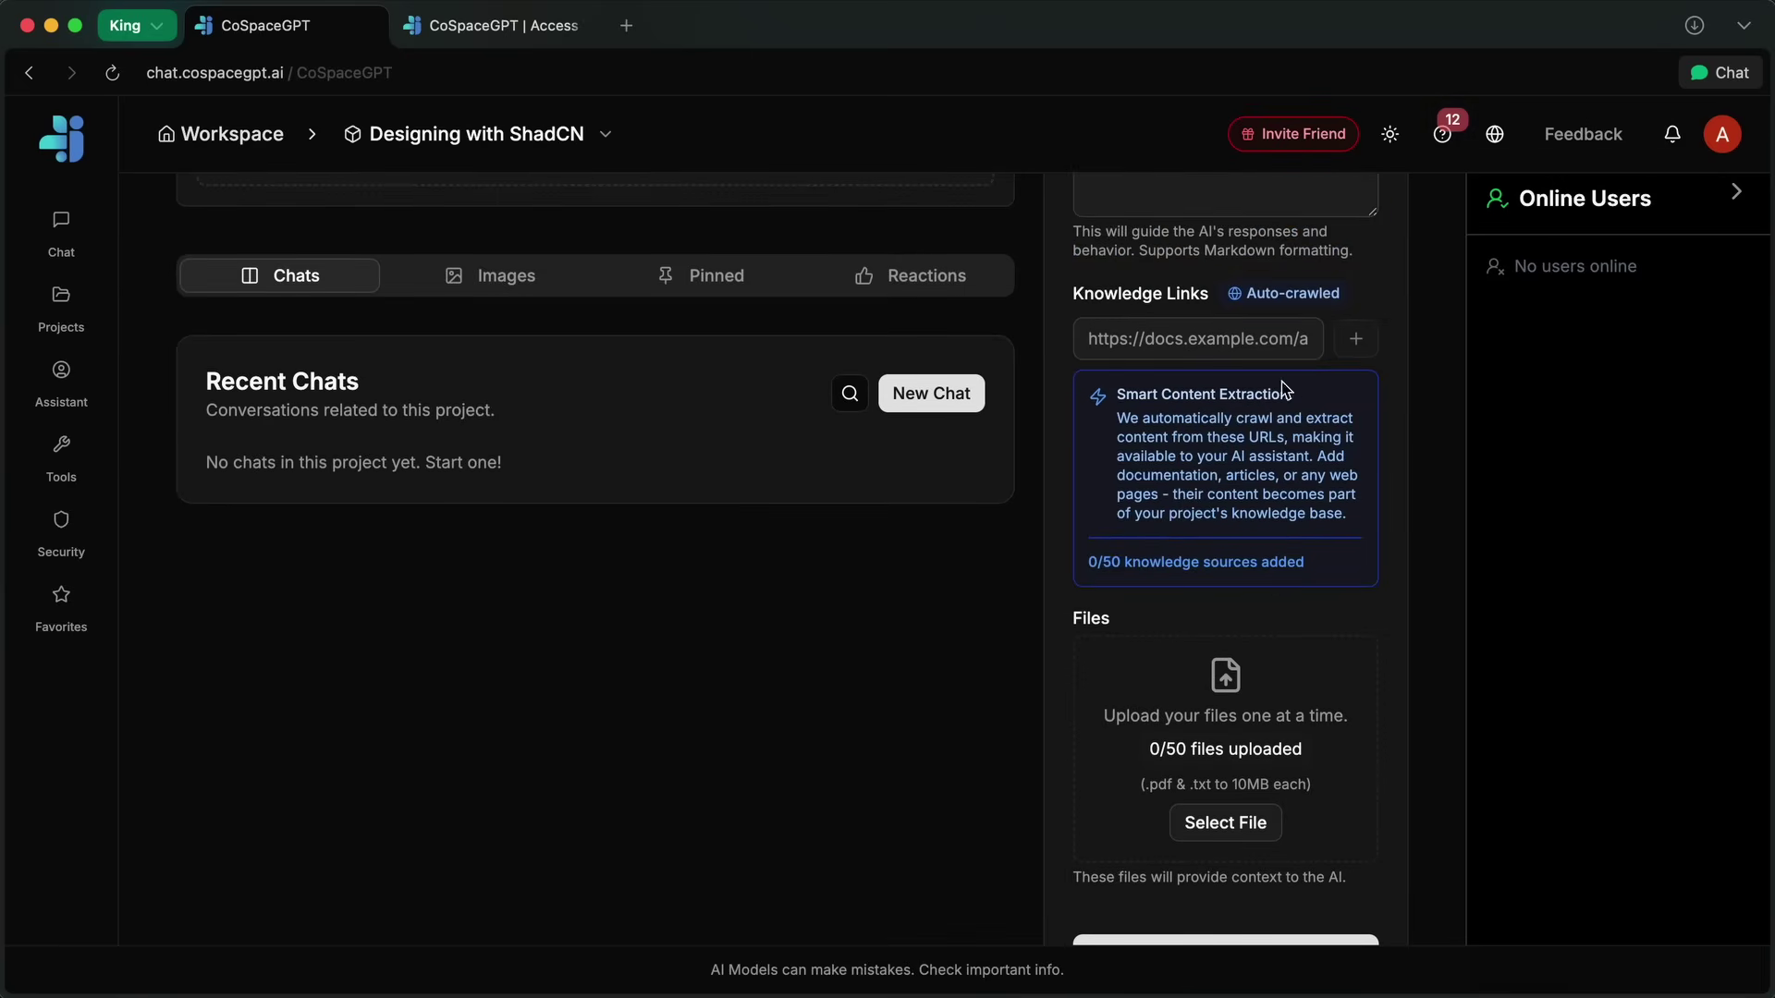
{"action": "scroll", "coordinate": [1285, 407], "scroll_direction": "down", "scroll_amount": 1}
Save the project knowledge and acknowledge the Success confirmation
{"action": "left_click", "coordinate": [1229, 846]}
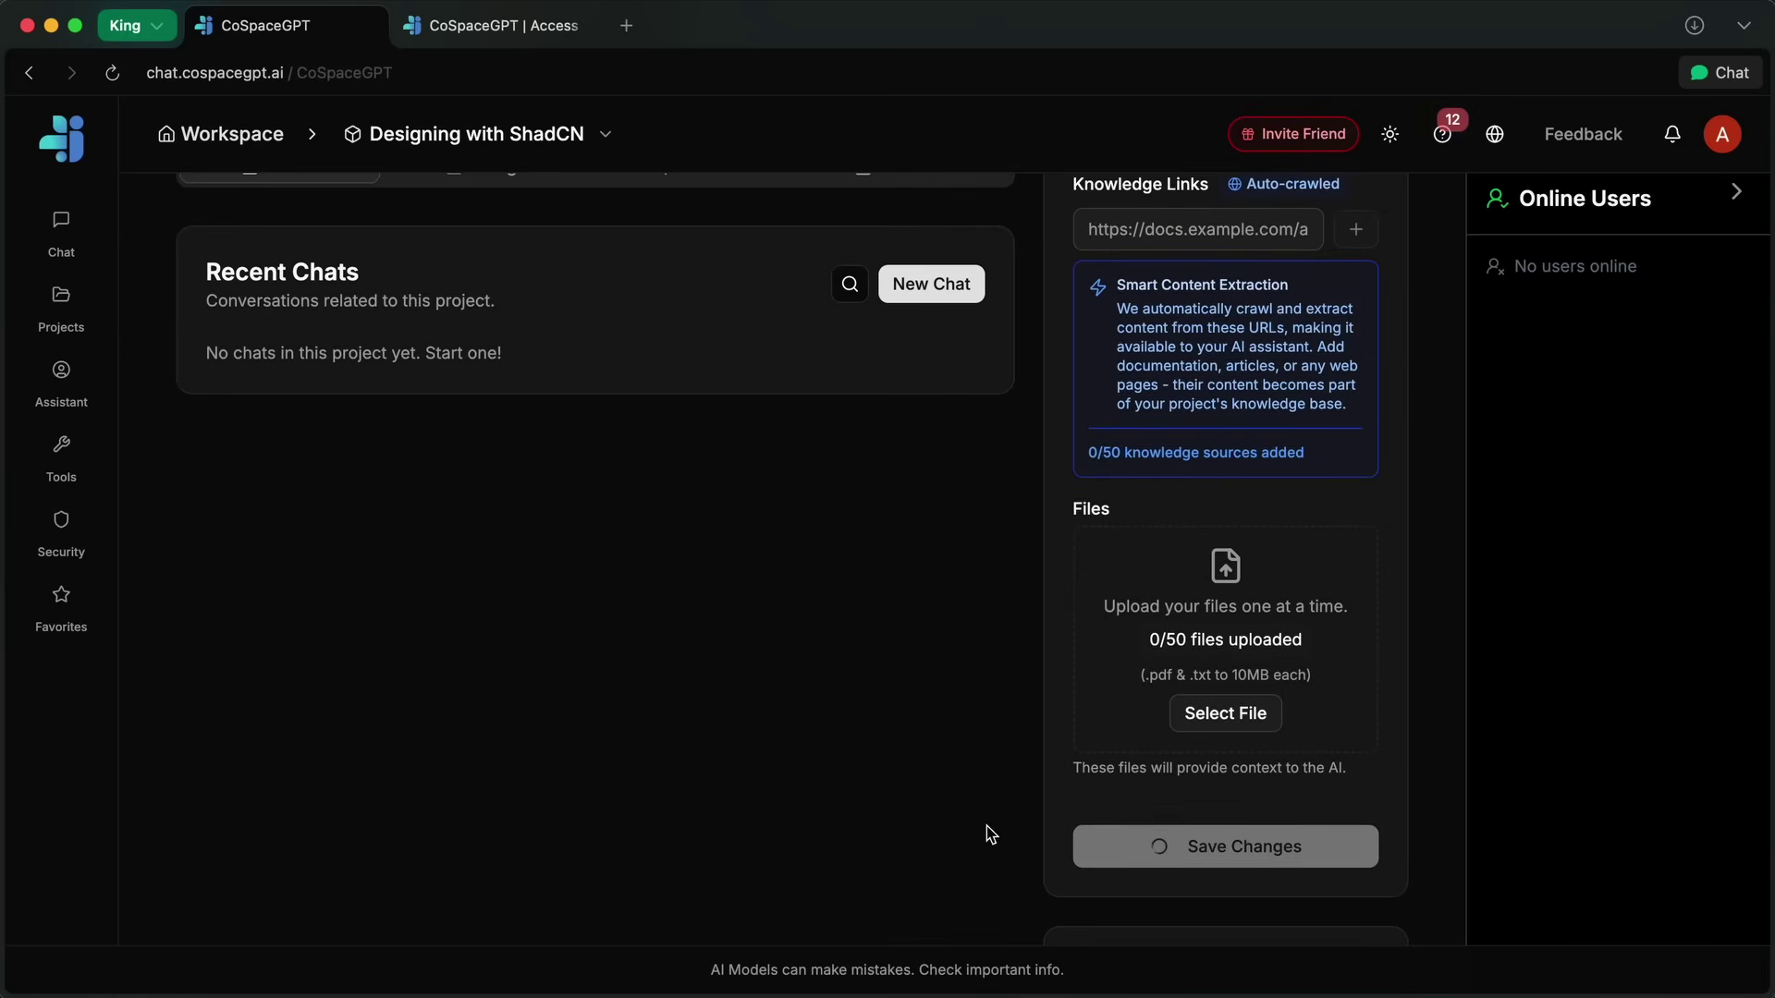
{"action": "scroll", "coordinate": [896, 765], "scroll_direction": "down", "scroll_amount": 2}
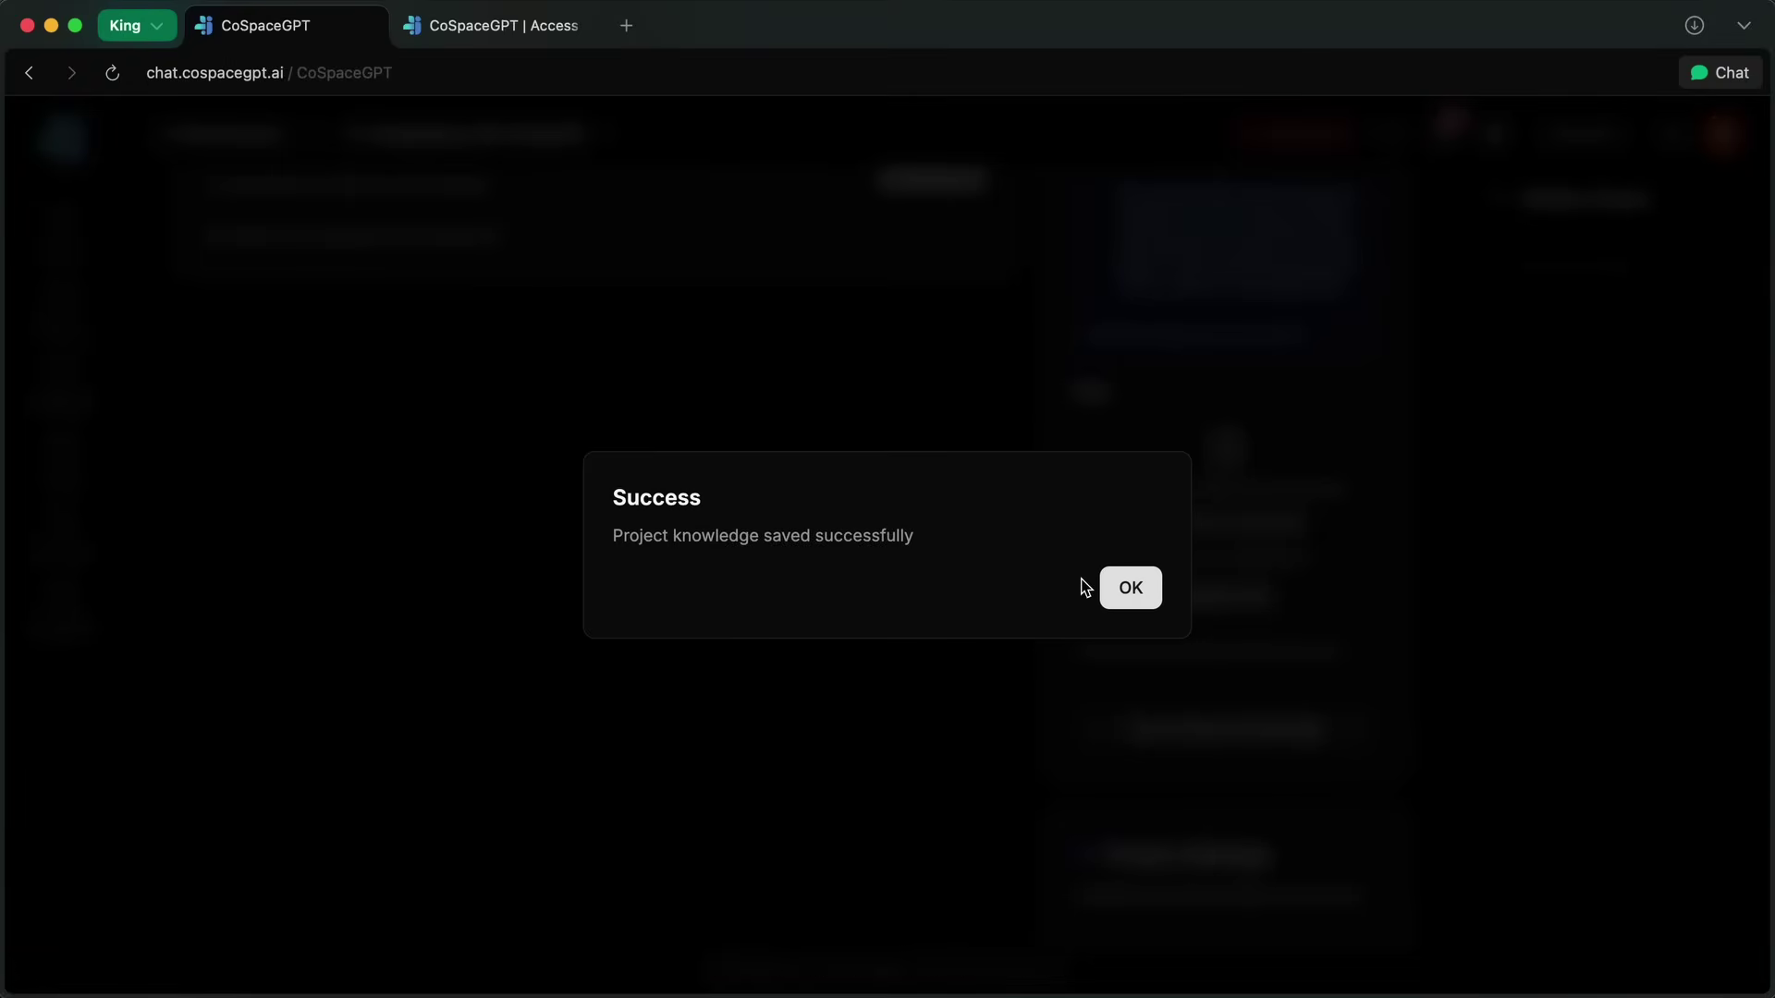
{"action": "left_click", "coordinate": [1118, 588]}
{"action": "scroll", "coordinate": [955, 594], "scroll_direction": "up", "scroll_amount": 10}
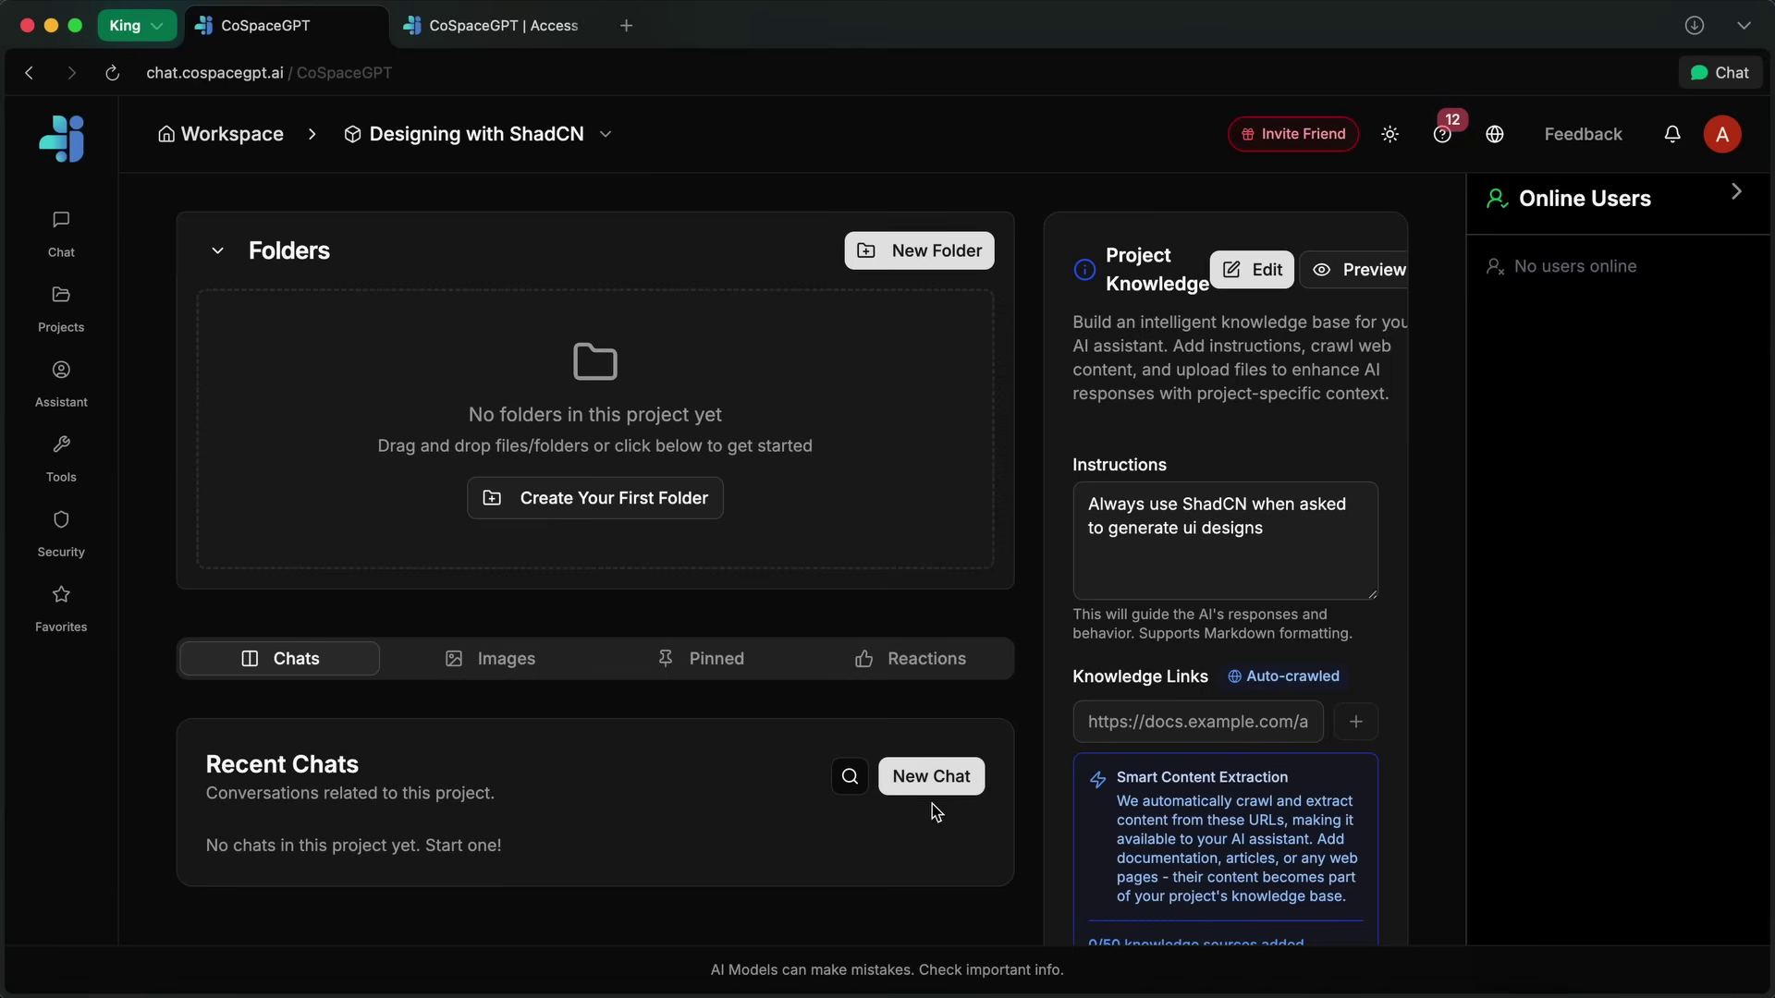
Start a project chat, view the testimonial design's HTML code, then return to Workspace
{"action": "left_click", "coordinate": [934, 777]}
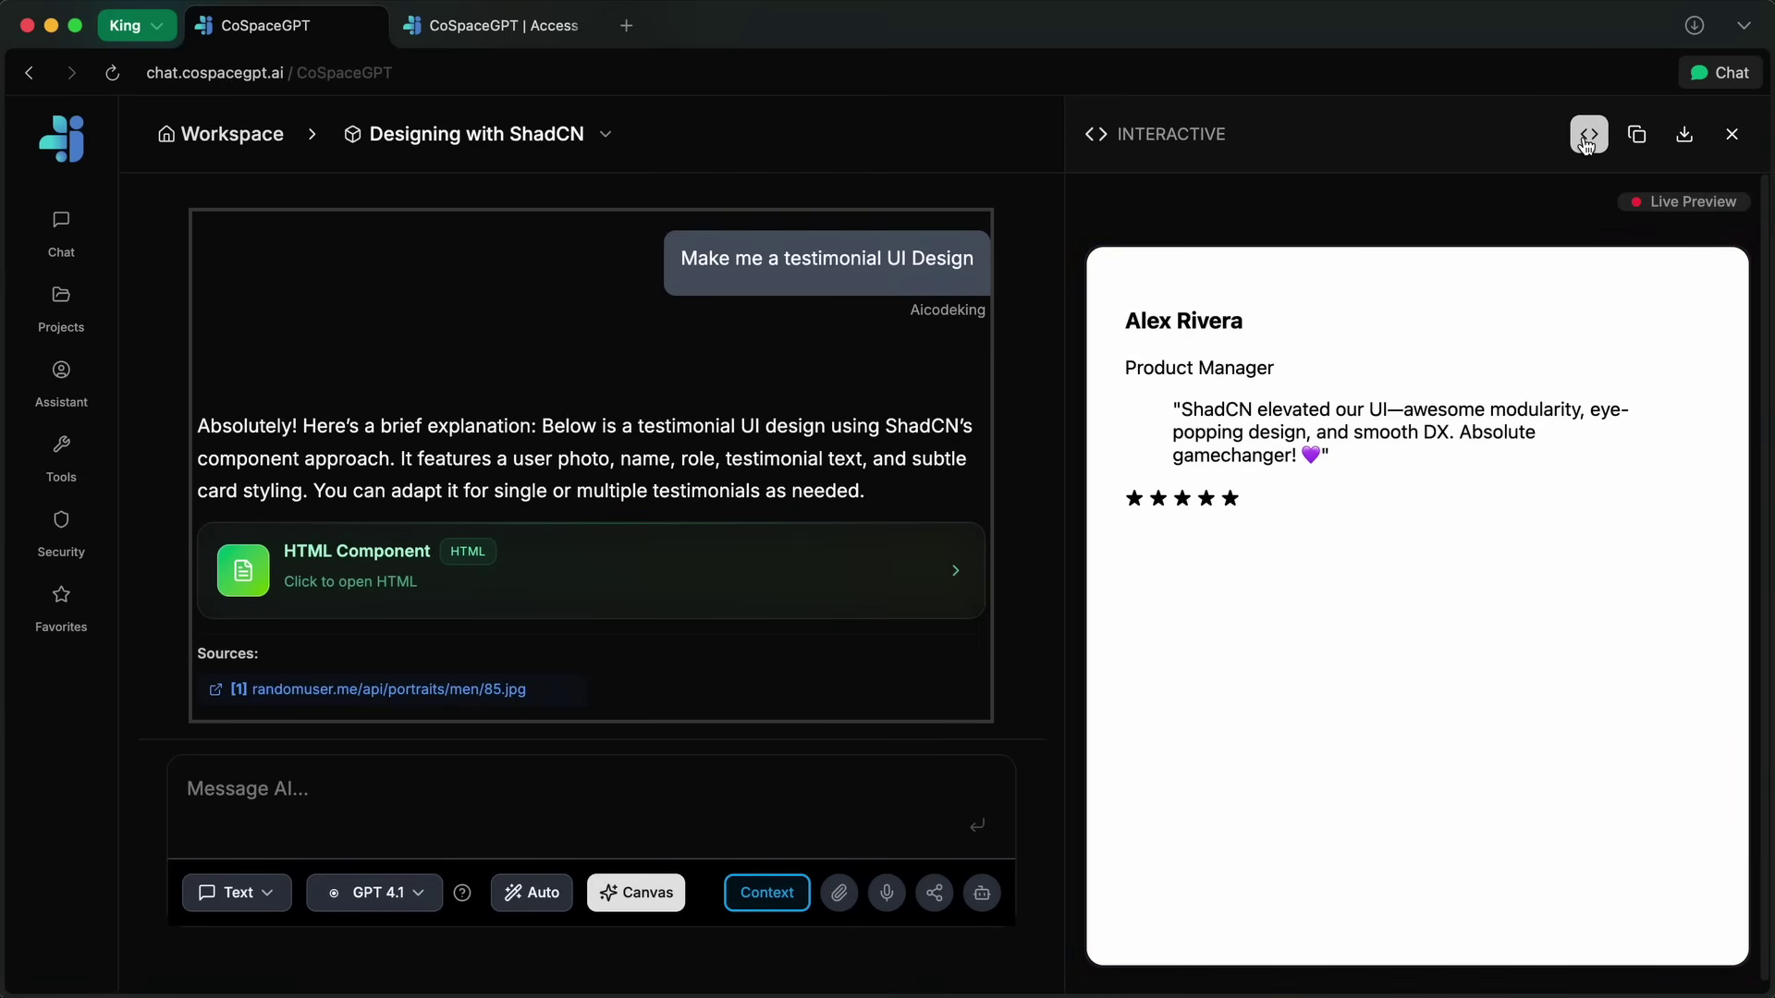
{"action": "left_click", "coordinate": [1587, 137]}
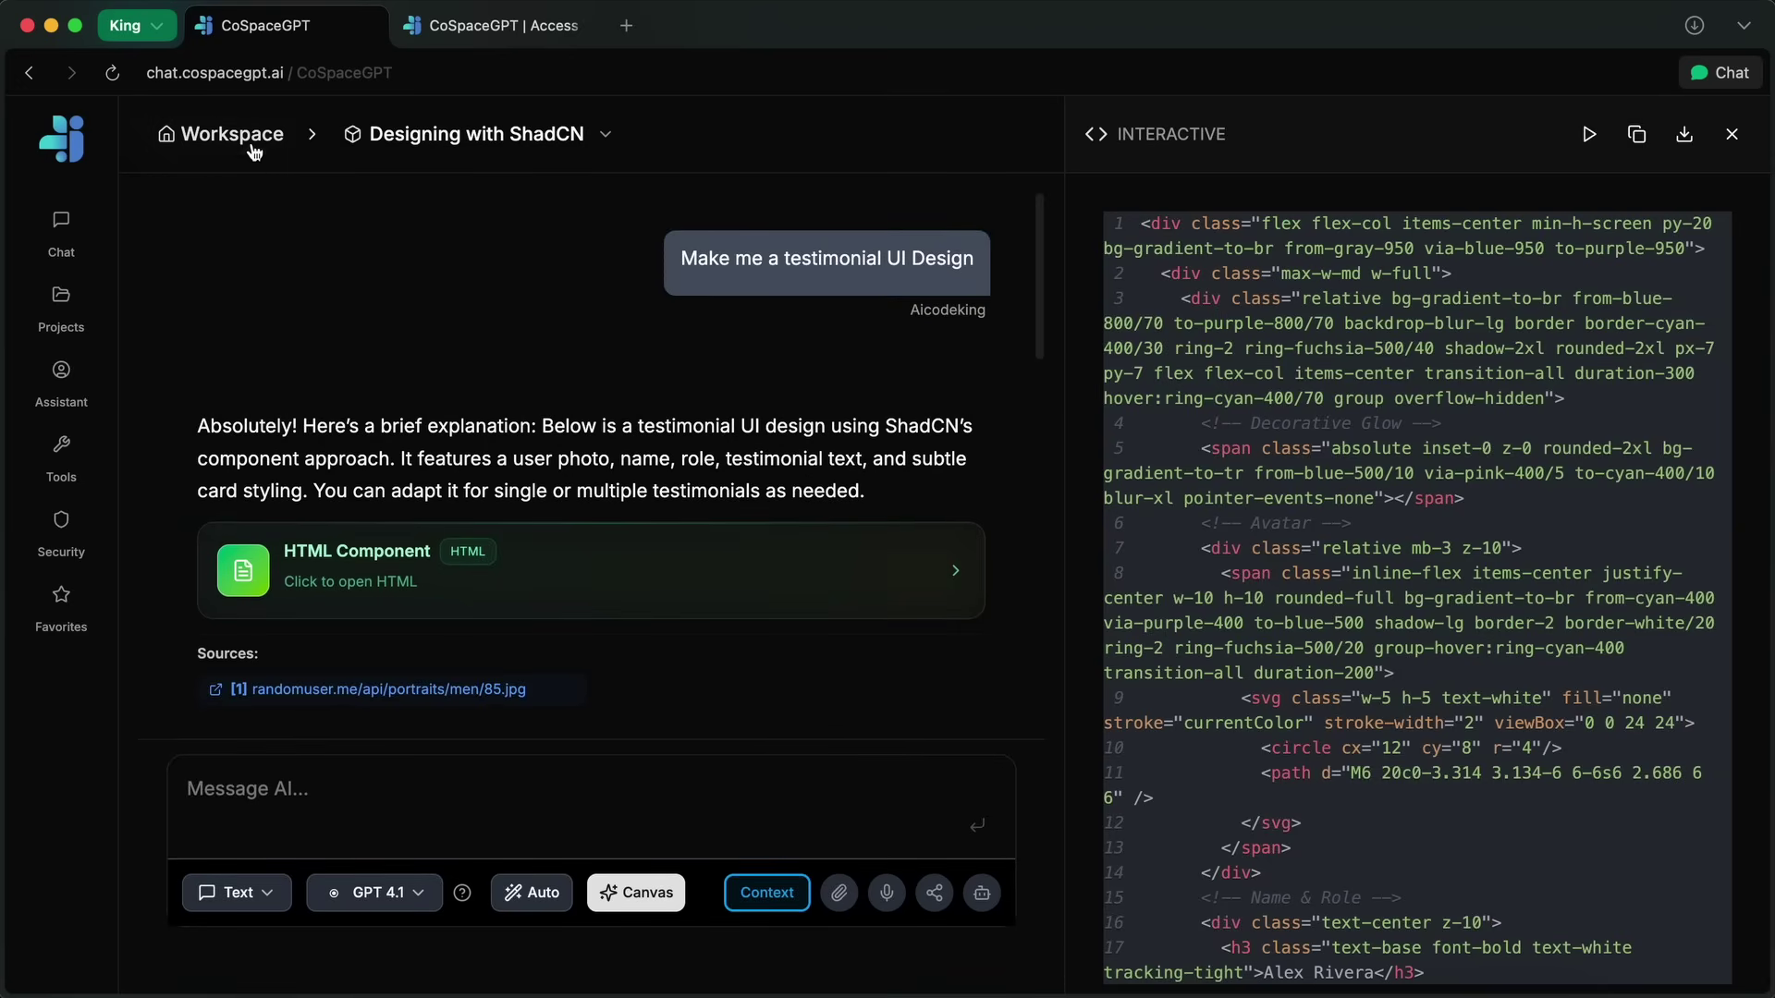
{"action": "left_click", "coordinate": [259, 143]}
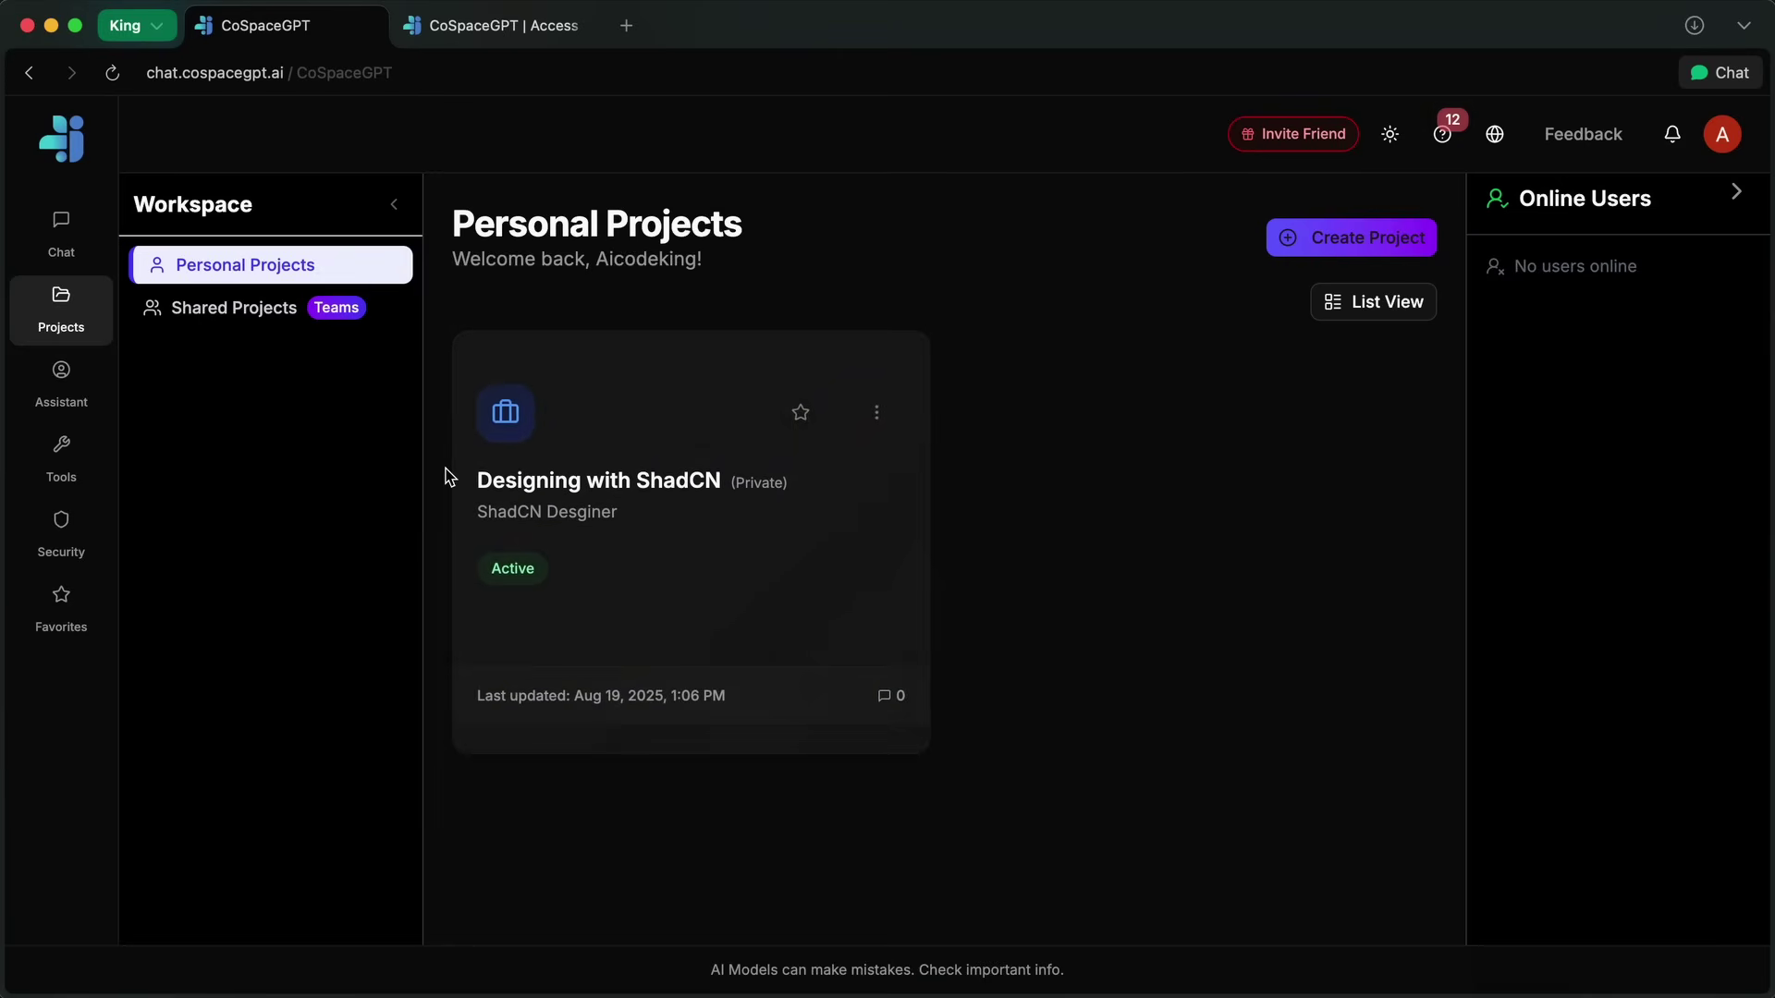
Open the Designing with ShadCN project, then go to the Security settings
{"action": "left_click", "coordinate": [478, 491]}
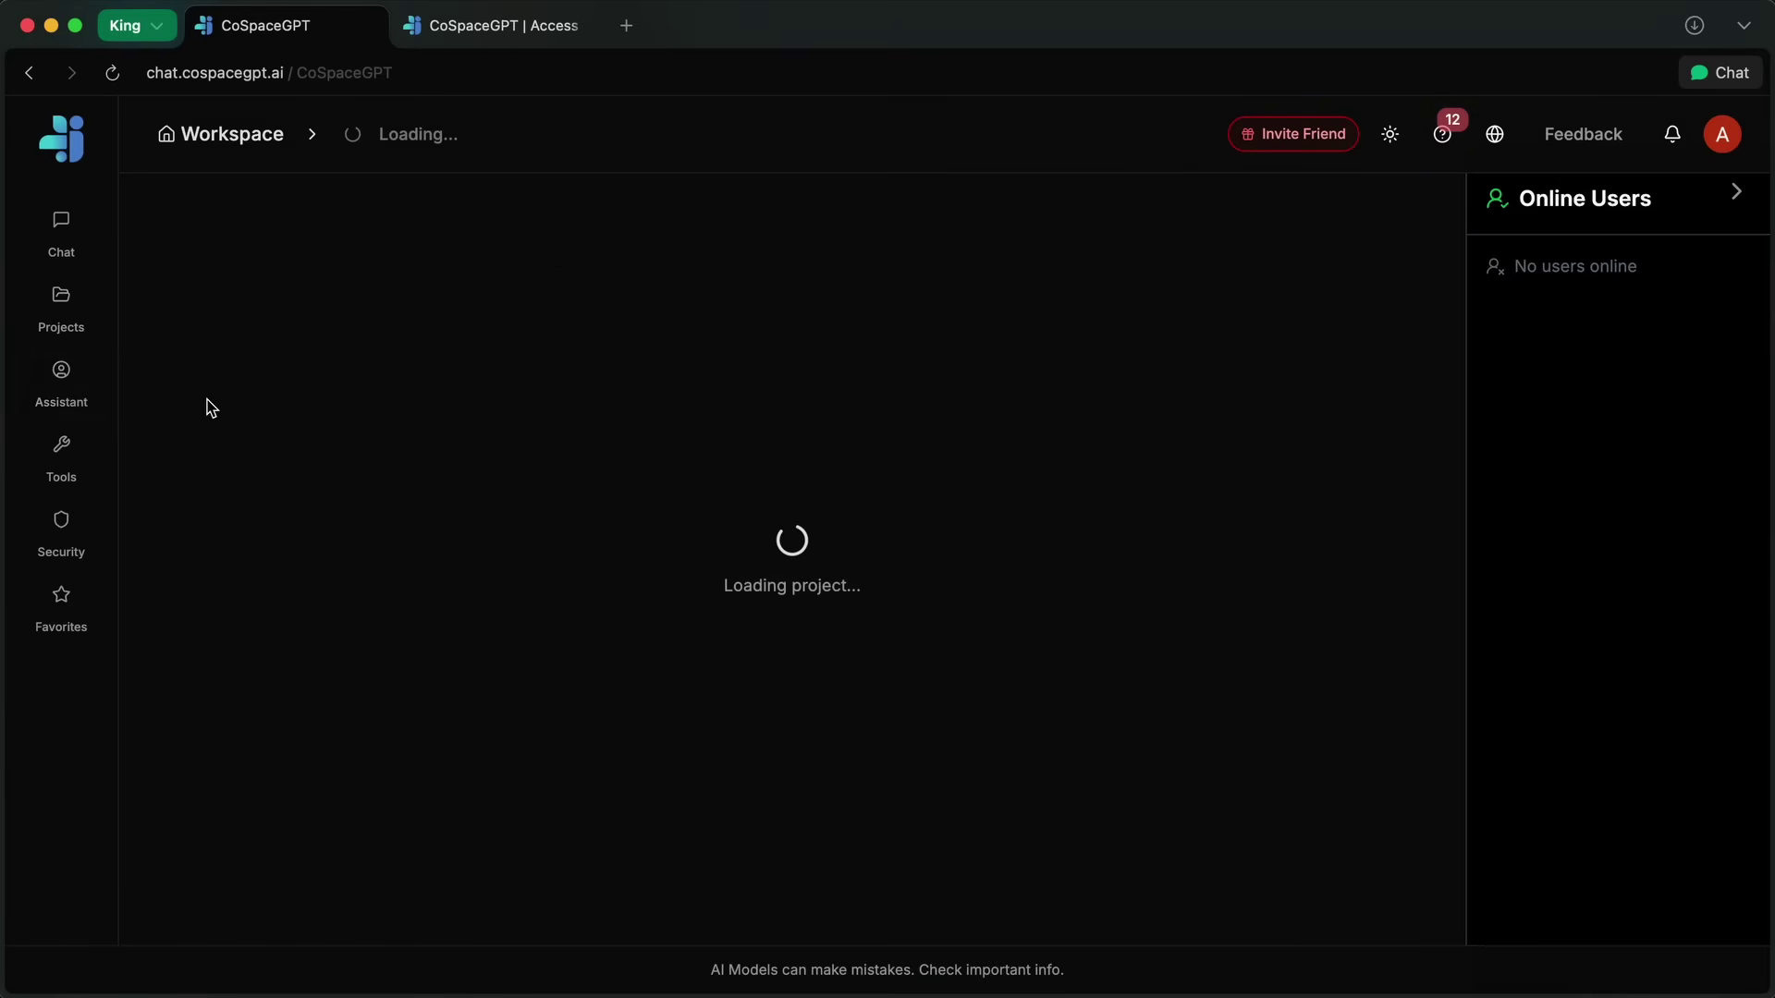
{"action": "left_click", "coordinate": [72, 536]}
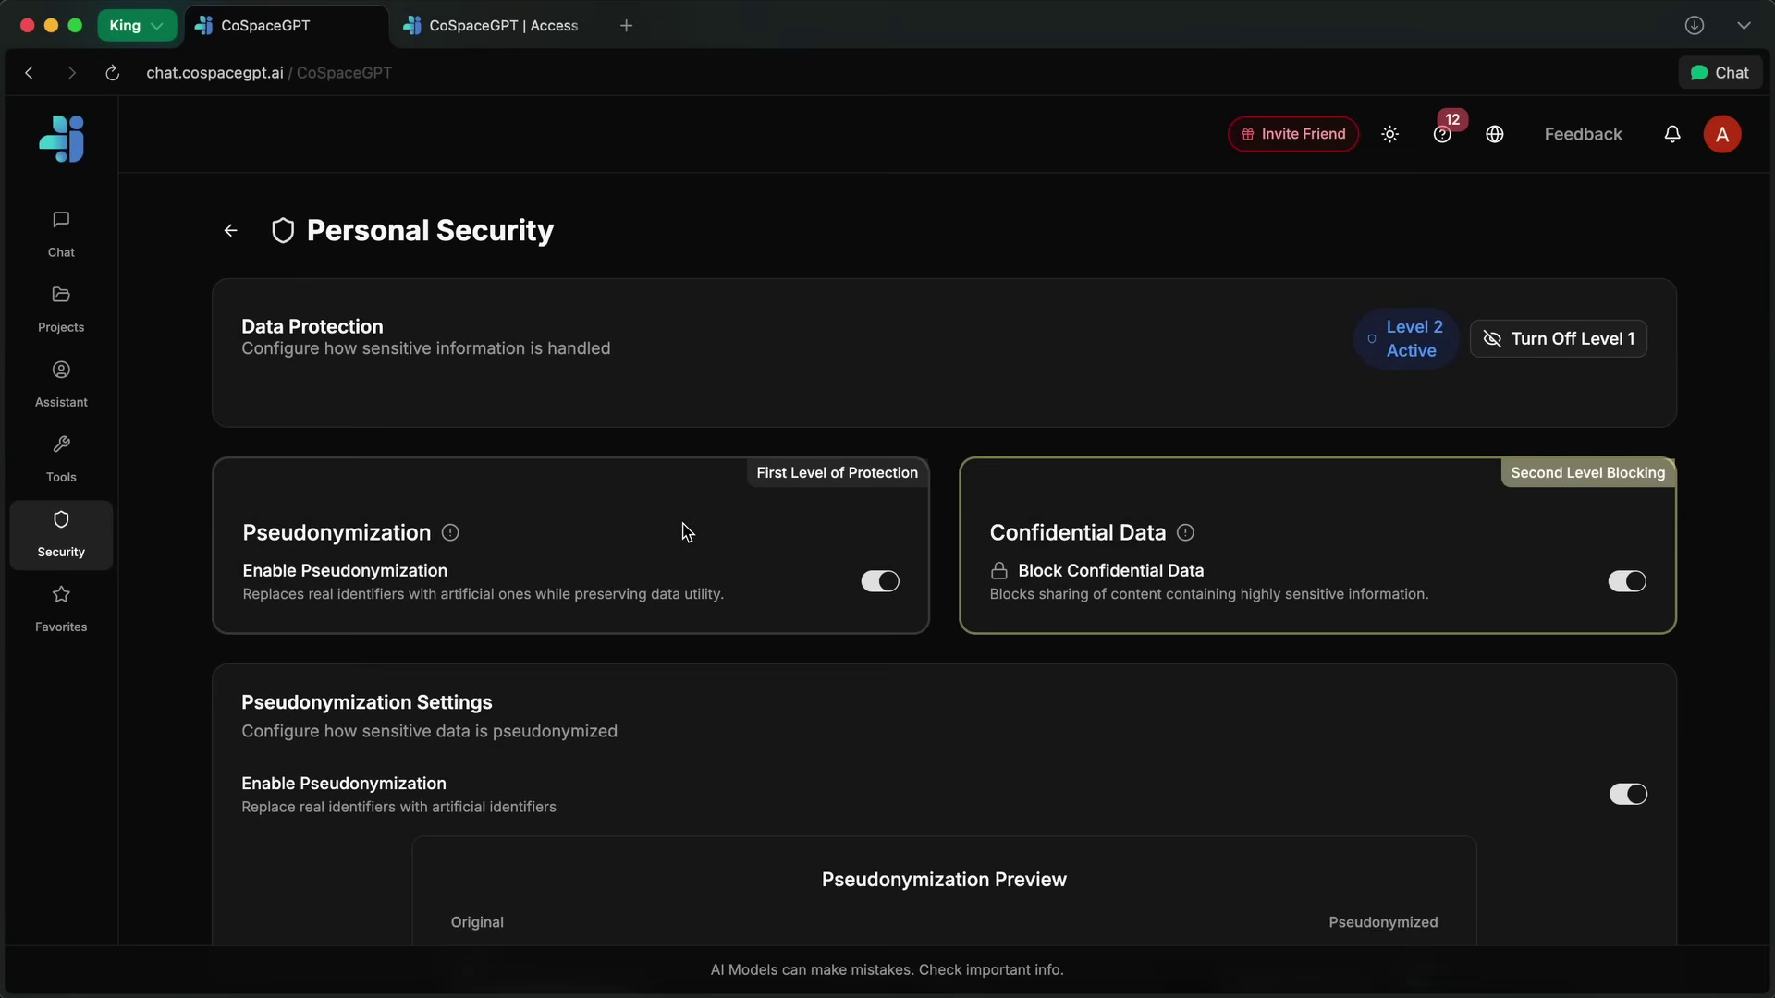
{"action": "scroll", "coordinate": [652, 590], "scroll_direction": "down", "scroll_amount": 3}
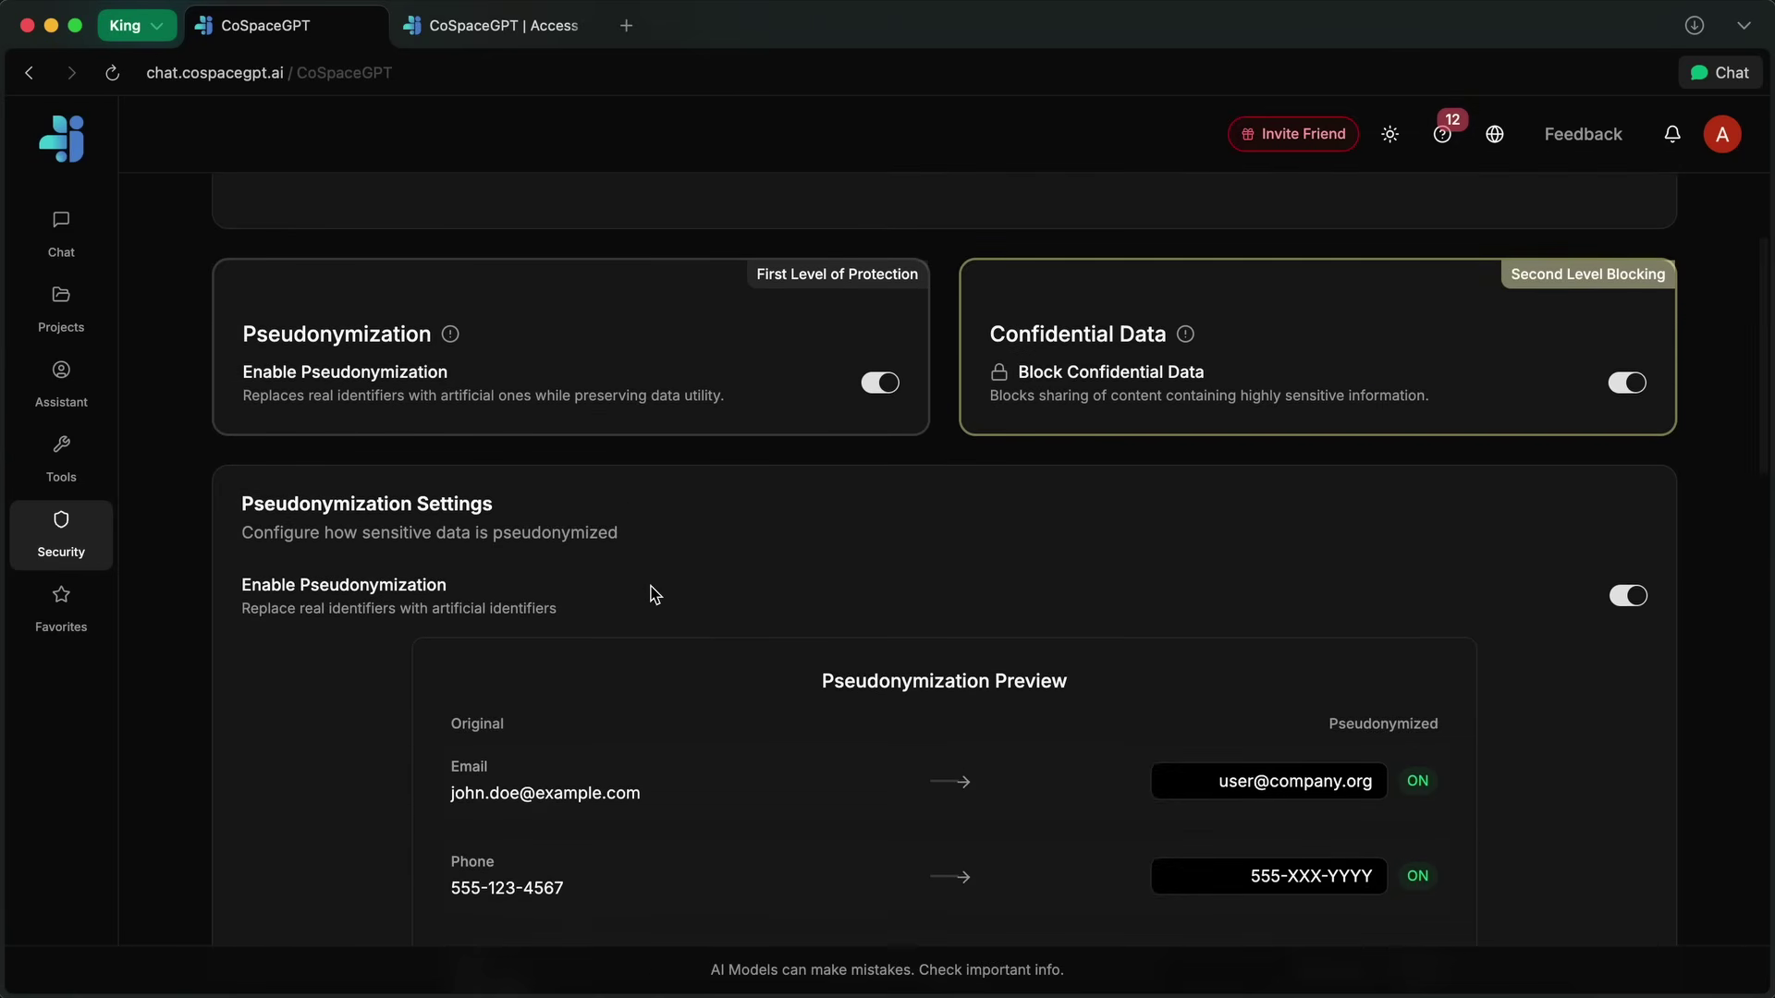
{"action": "scroll", "coordinate": [654, 594], "scroll_direction": "down", "scroll_amount": 3}
{"action": "scroll", "coordinate": [917, 595], "scroll_direction": "down", "scroll_amount": 2}
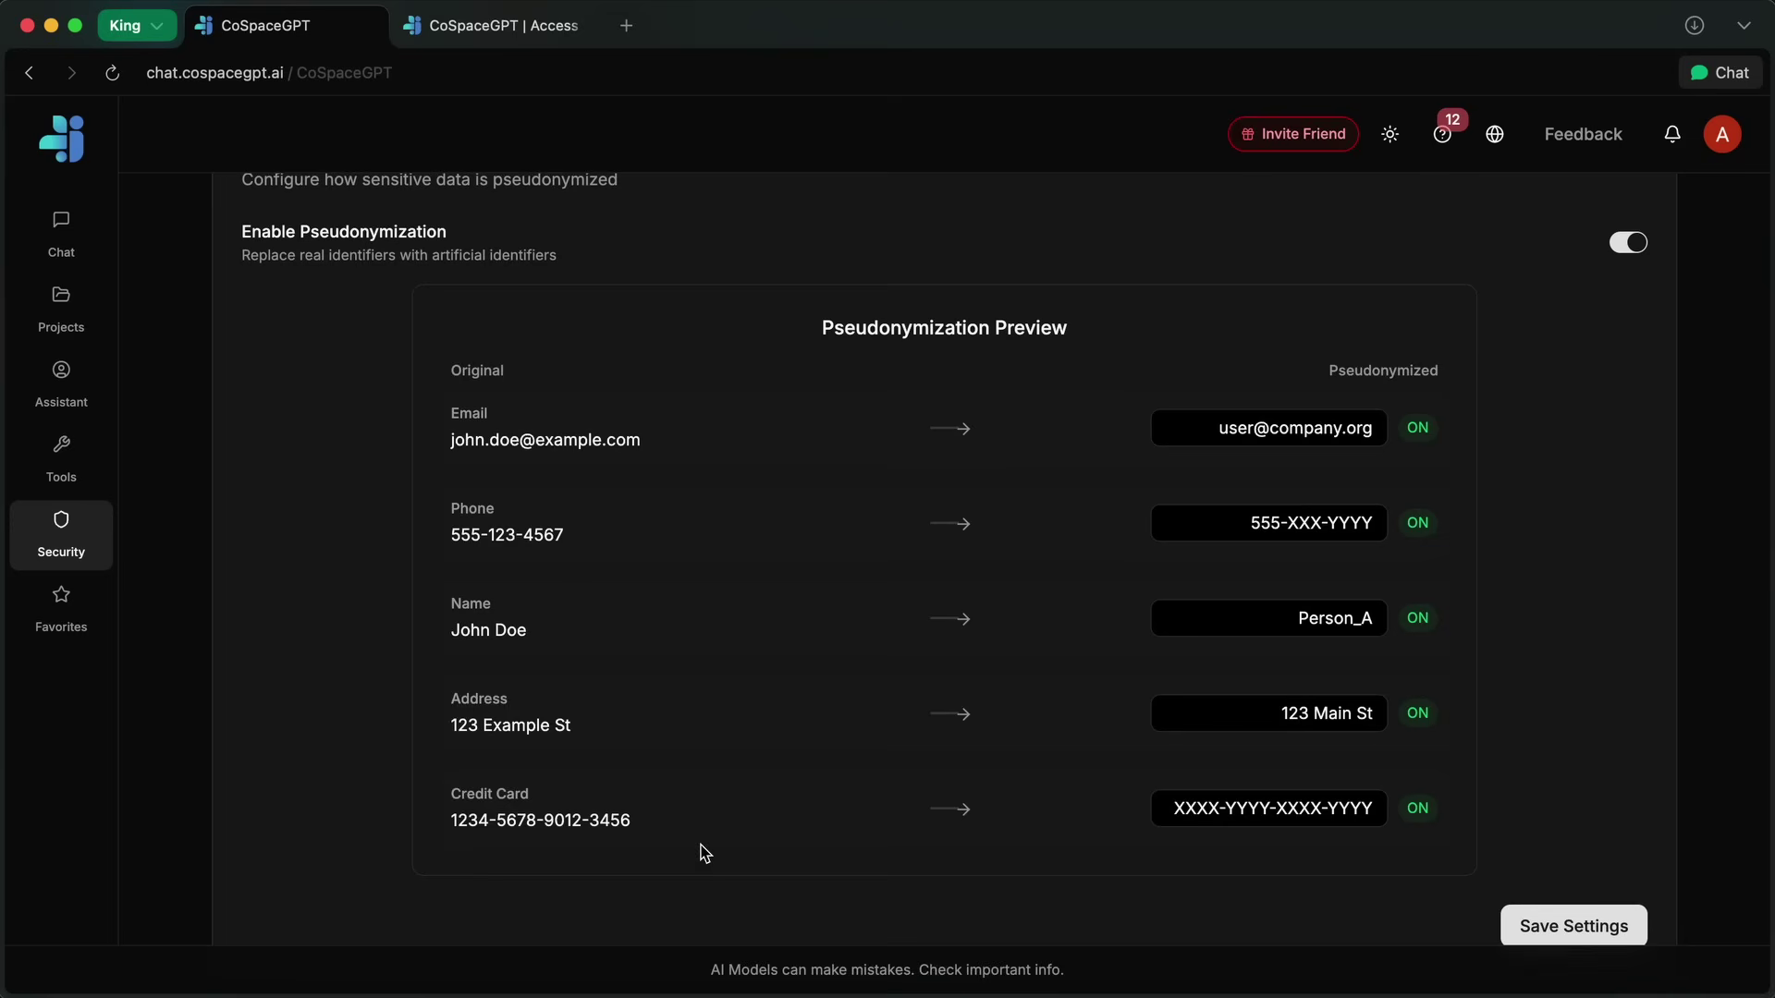
{"action": "scroll", "coordinate": [1231, 841], "scroll_direction": "down", "scroll_amount": 8}
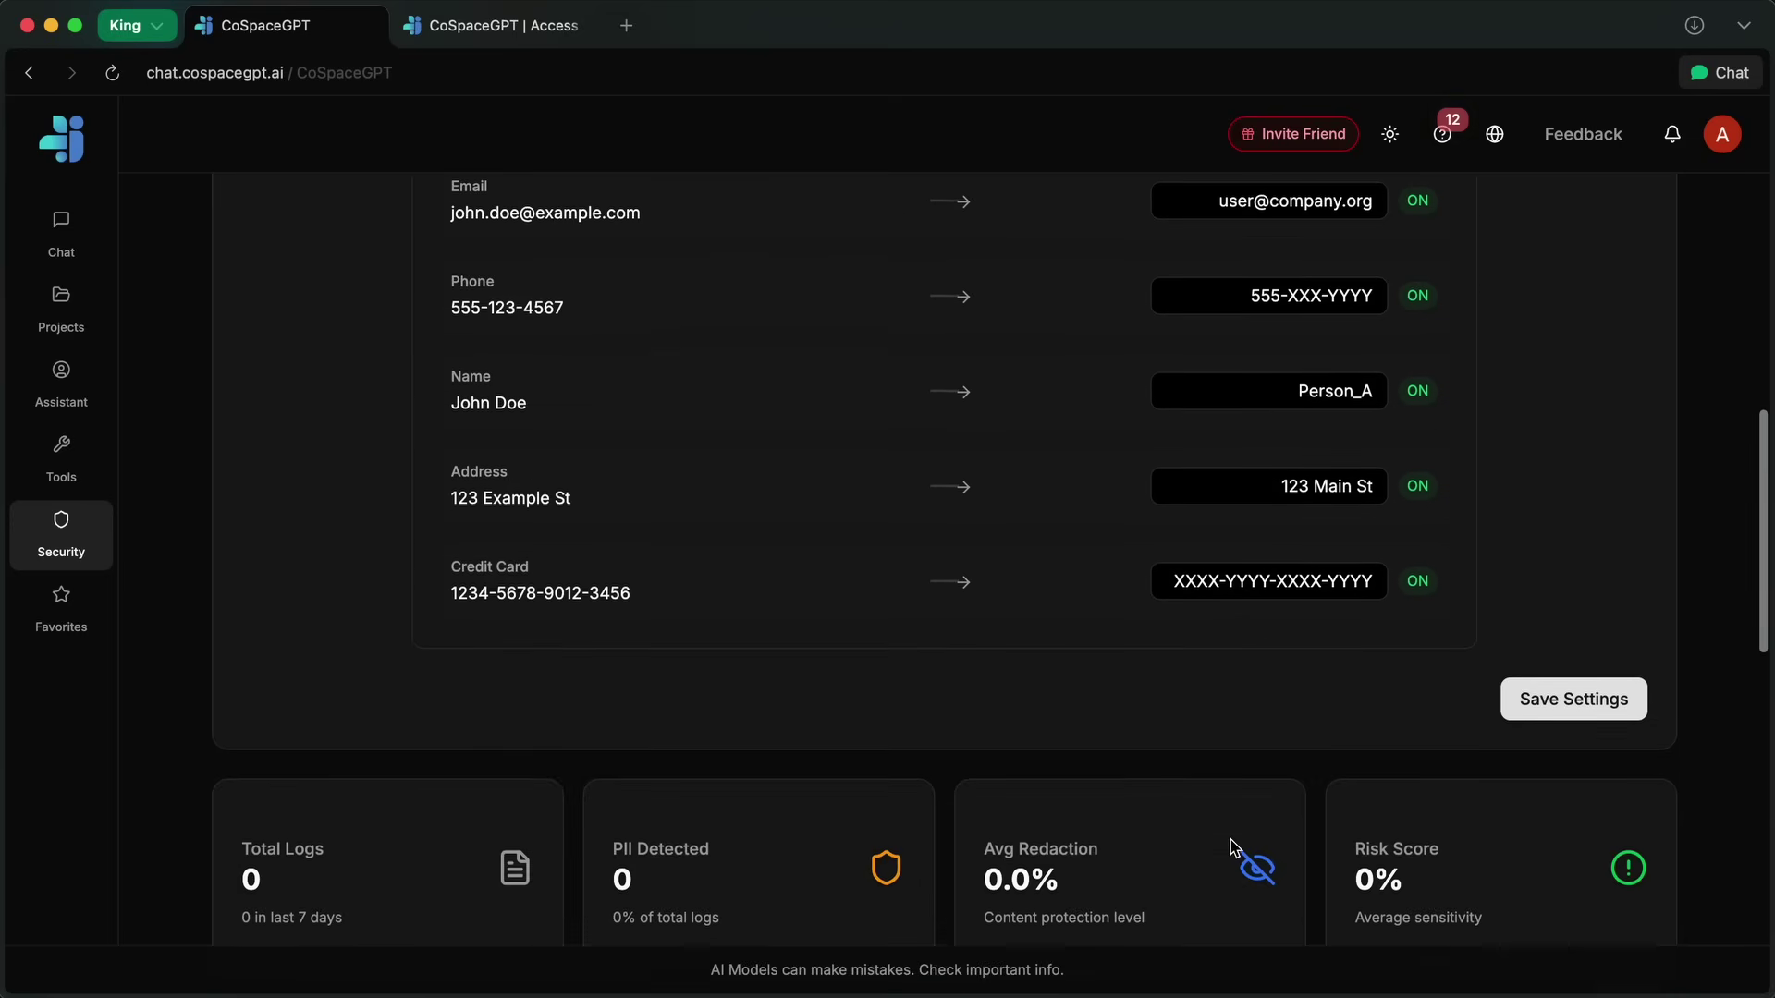
{"action": "scroll", "coordinate": [447, 440], "scroll_direction": "down", "scroll_amount": 1}
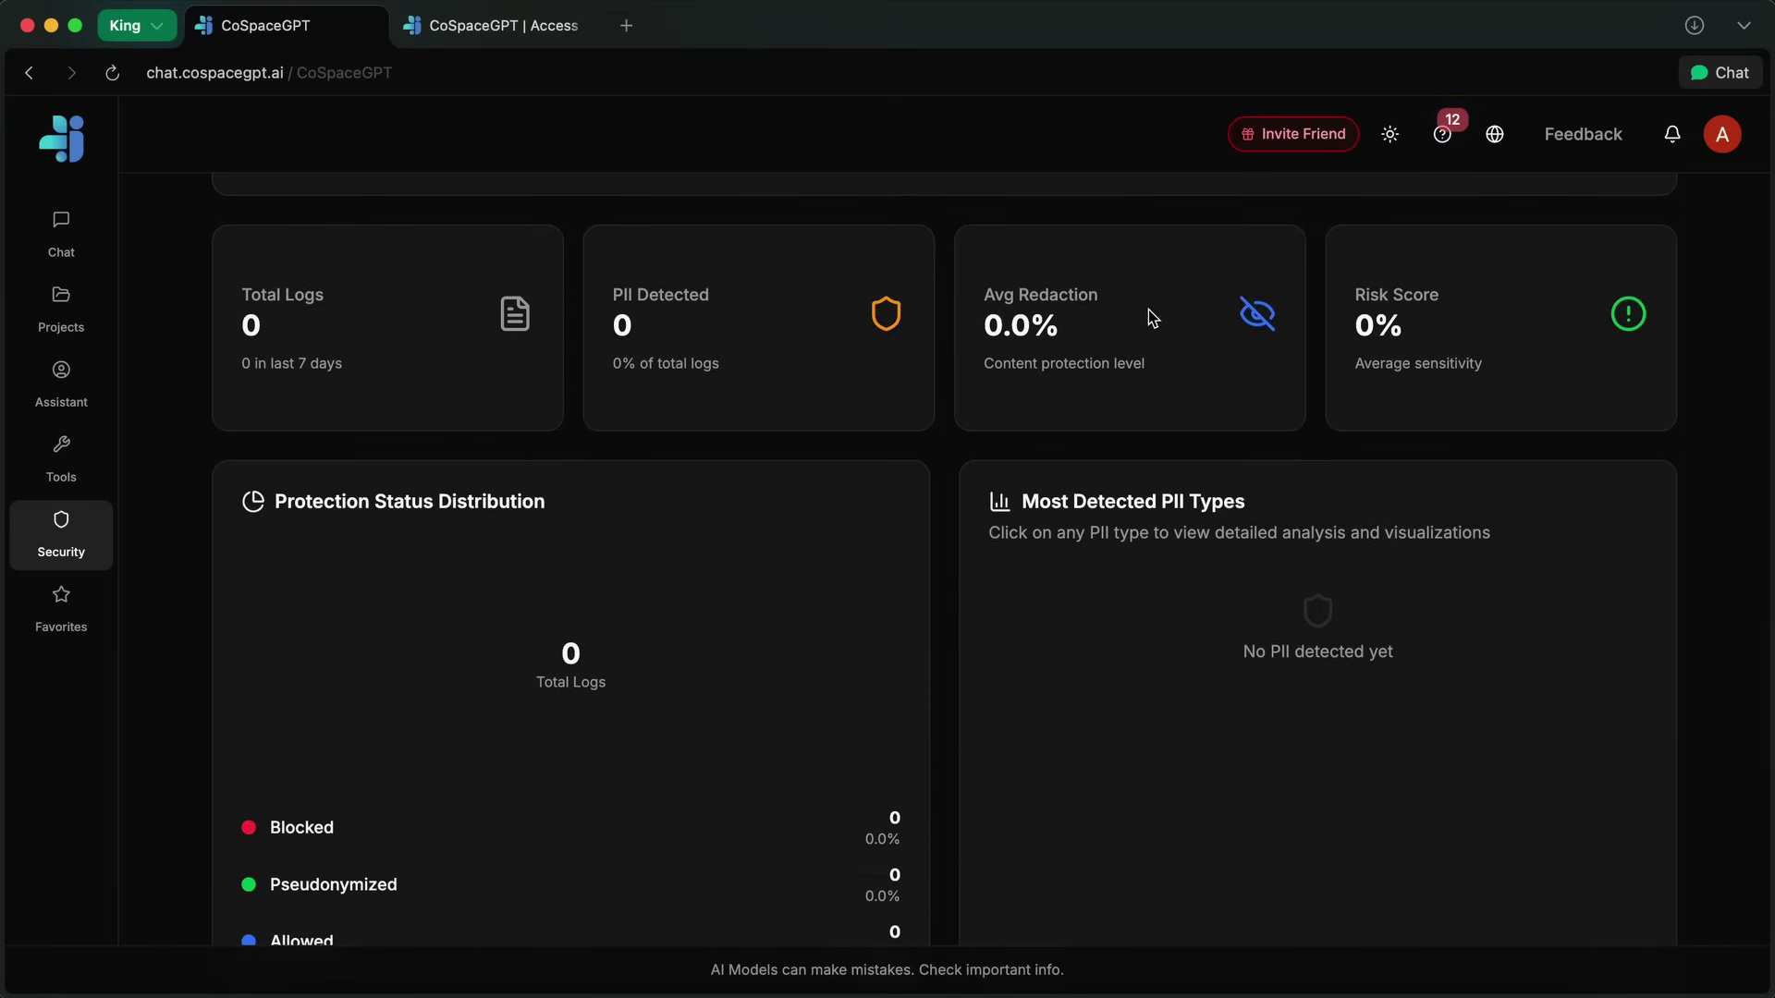
{"action": "scroll", "coordinate": [717, 424], "scroll_direction": "down", "scroll_amount": 4}
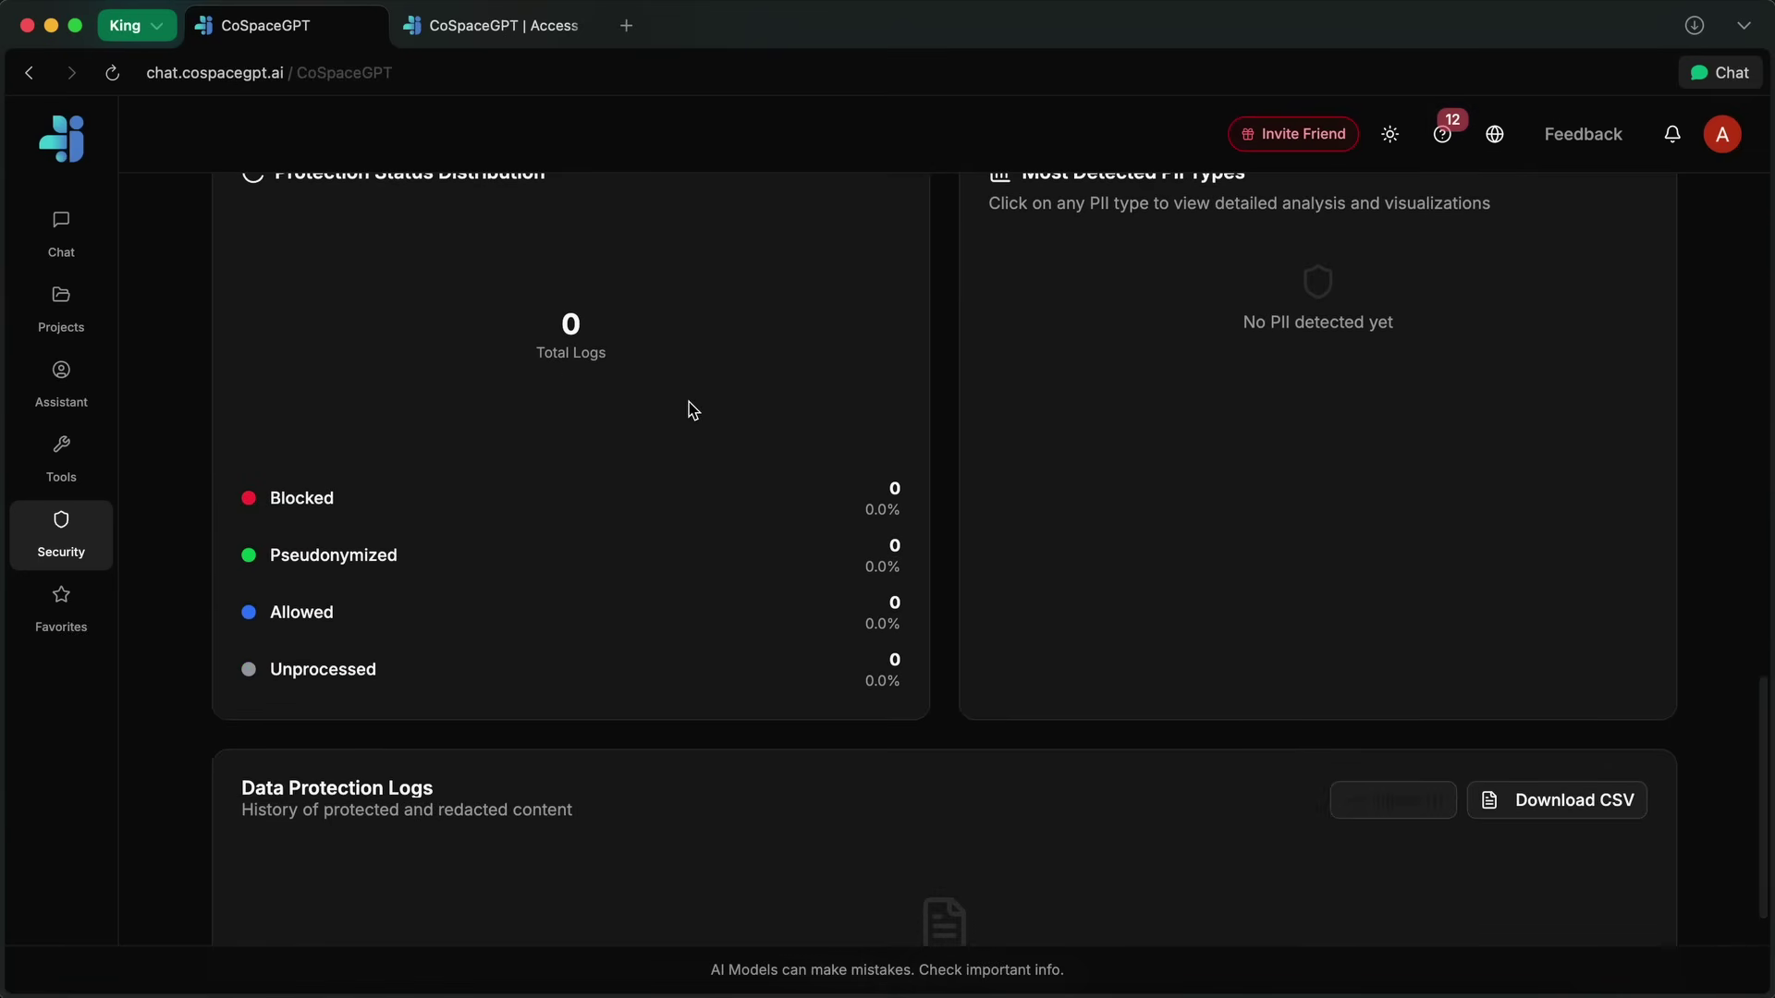
{"action": "scroll", "coordinate": [702, 400], "scroll_direction": "up", "scroll_amount": 1}
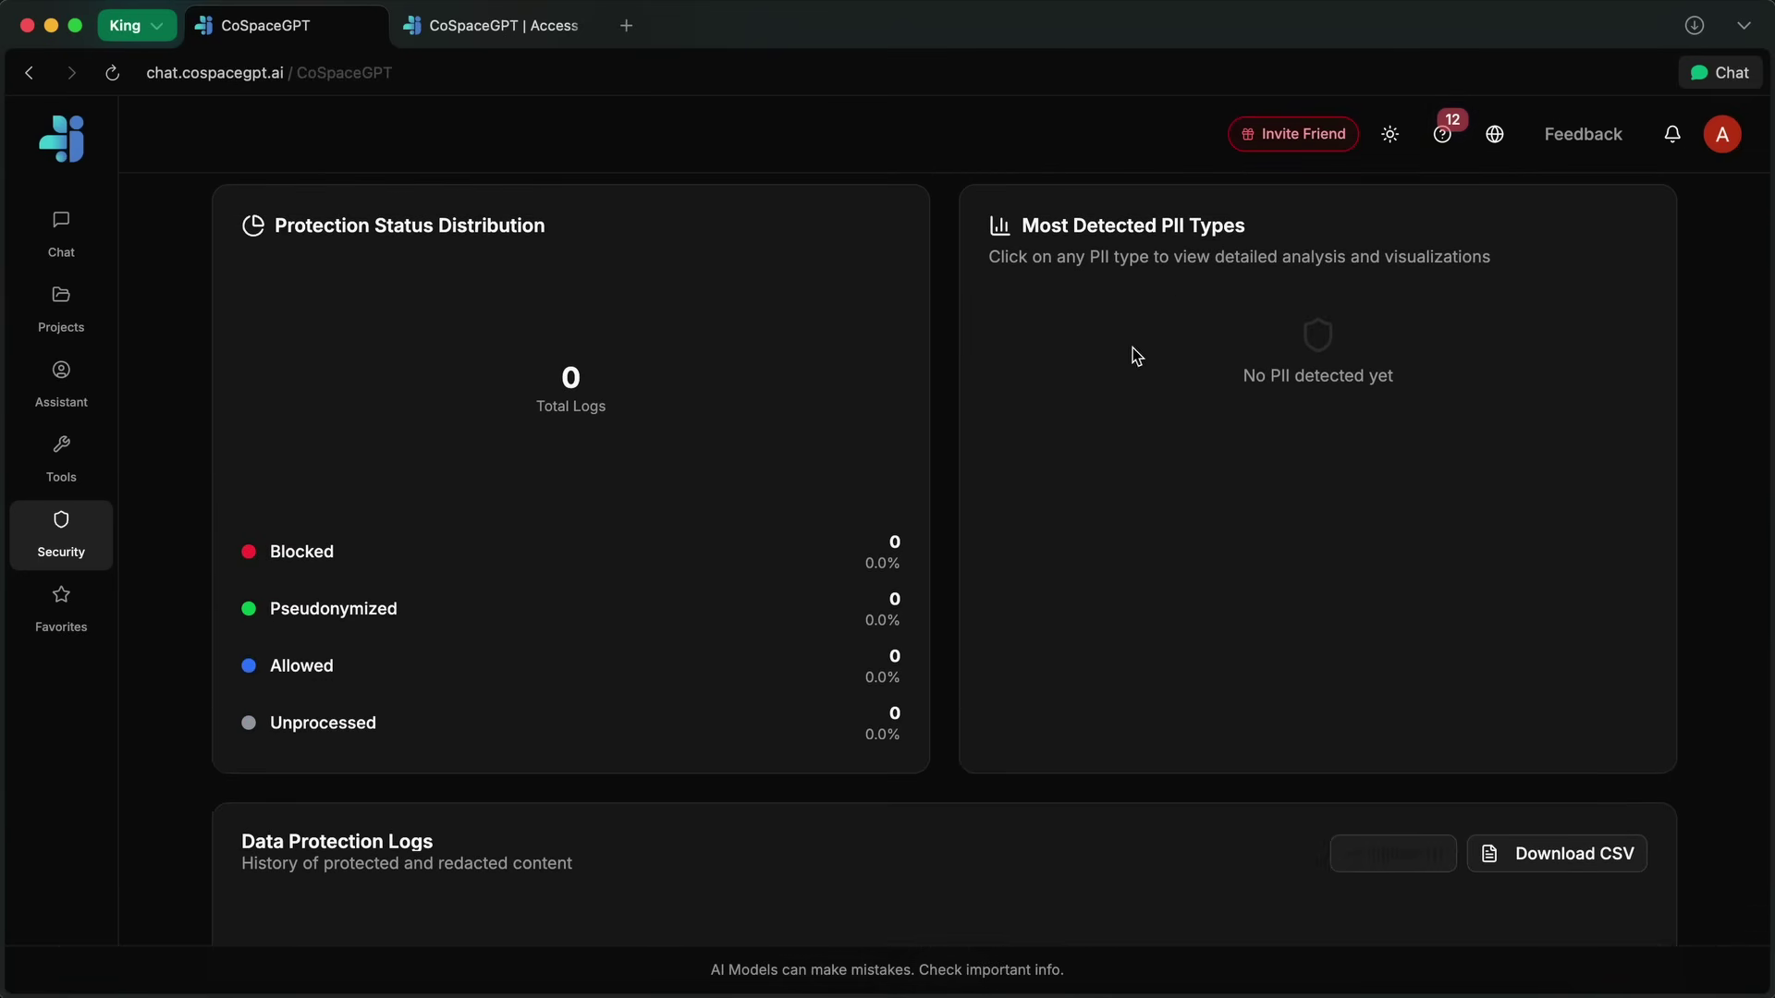
{"action": "scroll", "coordinate": [1153, 352], "scroll_direction": "down", "scroll_amount": 2}
{"action": "scroll", "coordinate": [702, 332], "scroll_direction": "up", "scroll_amount": 5}
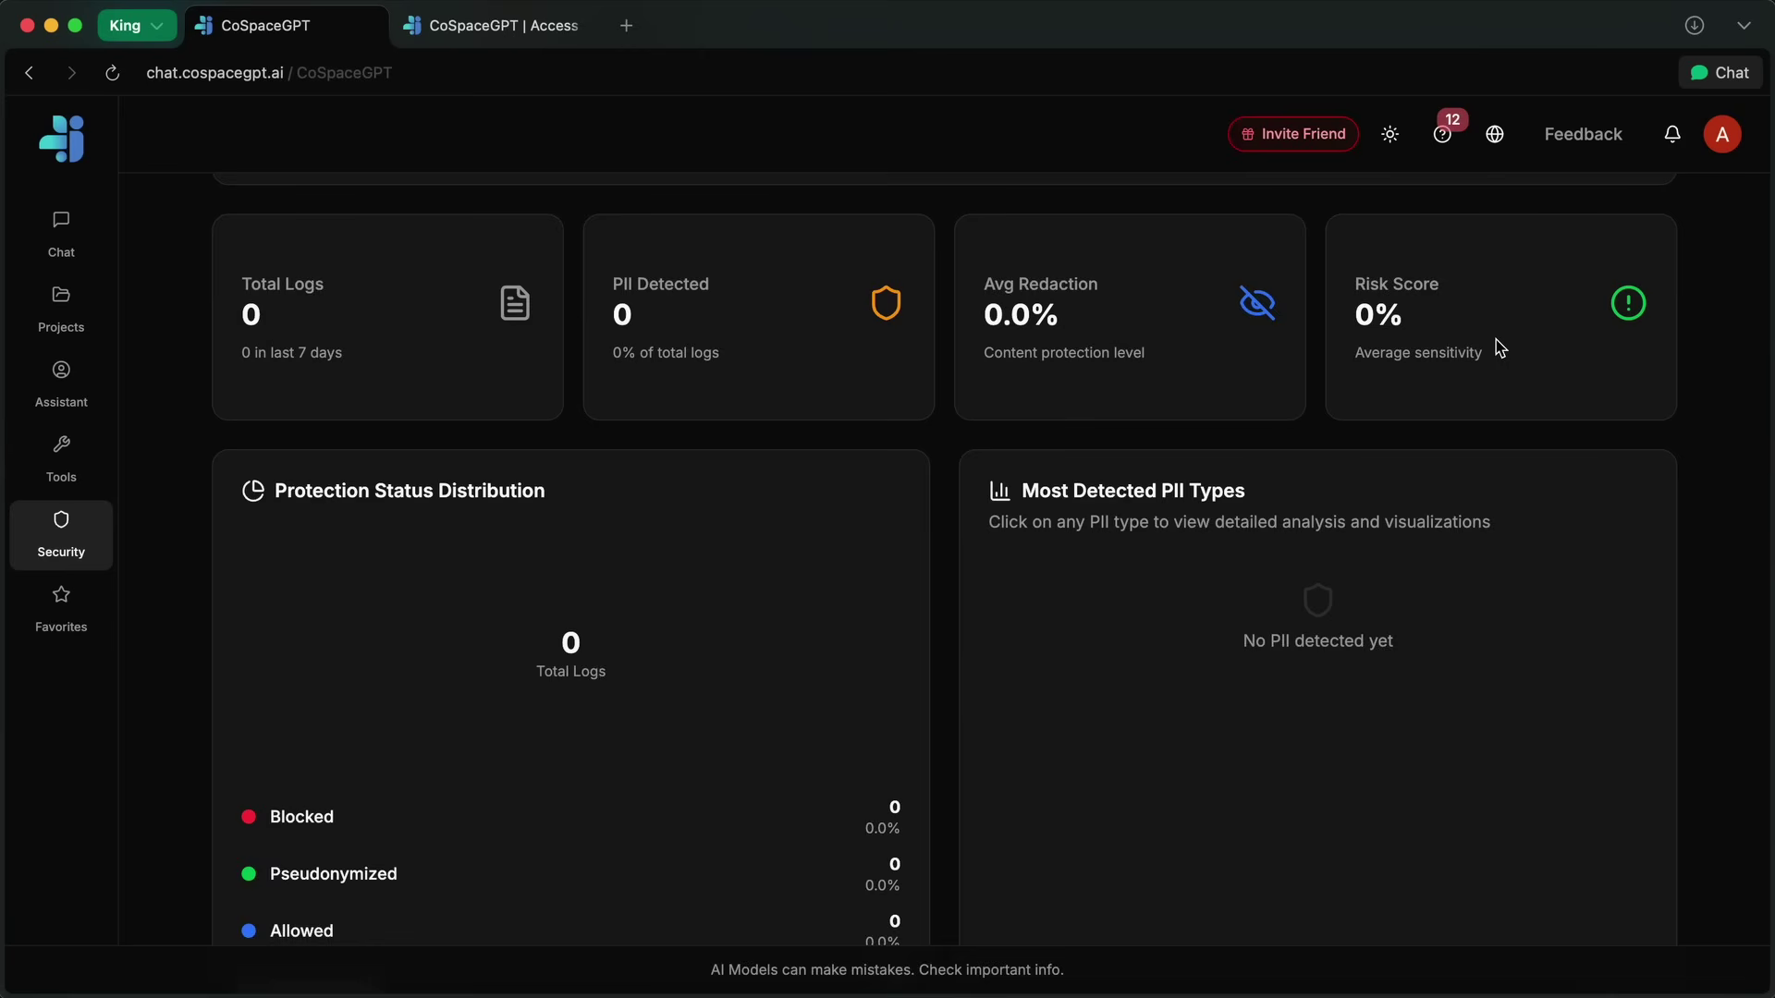
Scroll the security page back to the top and go to the Assistant marketplace
{"action": "scroll", "coordinate": [1499, 347], "scroll_direction": "up", "scroll_amount": 6}
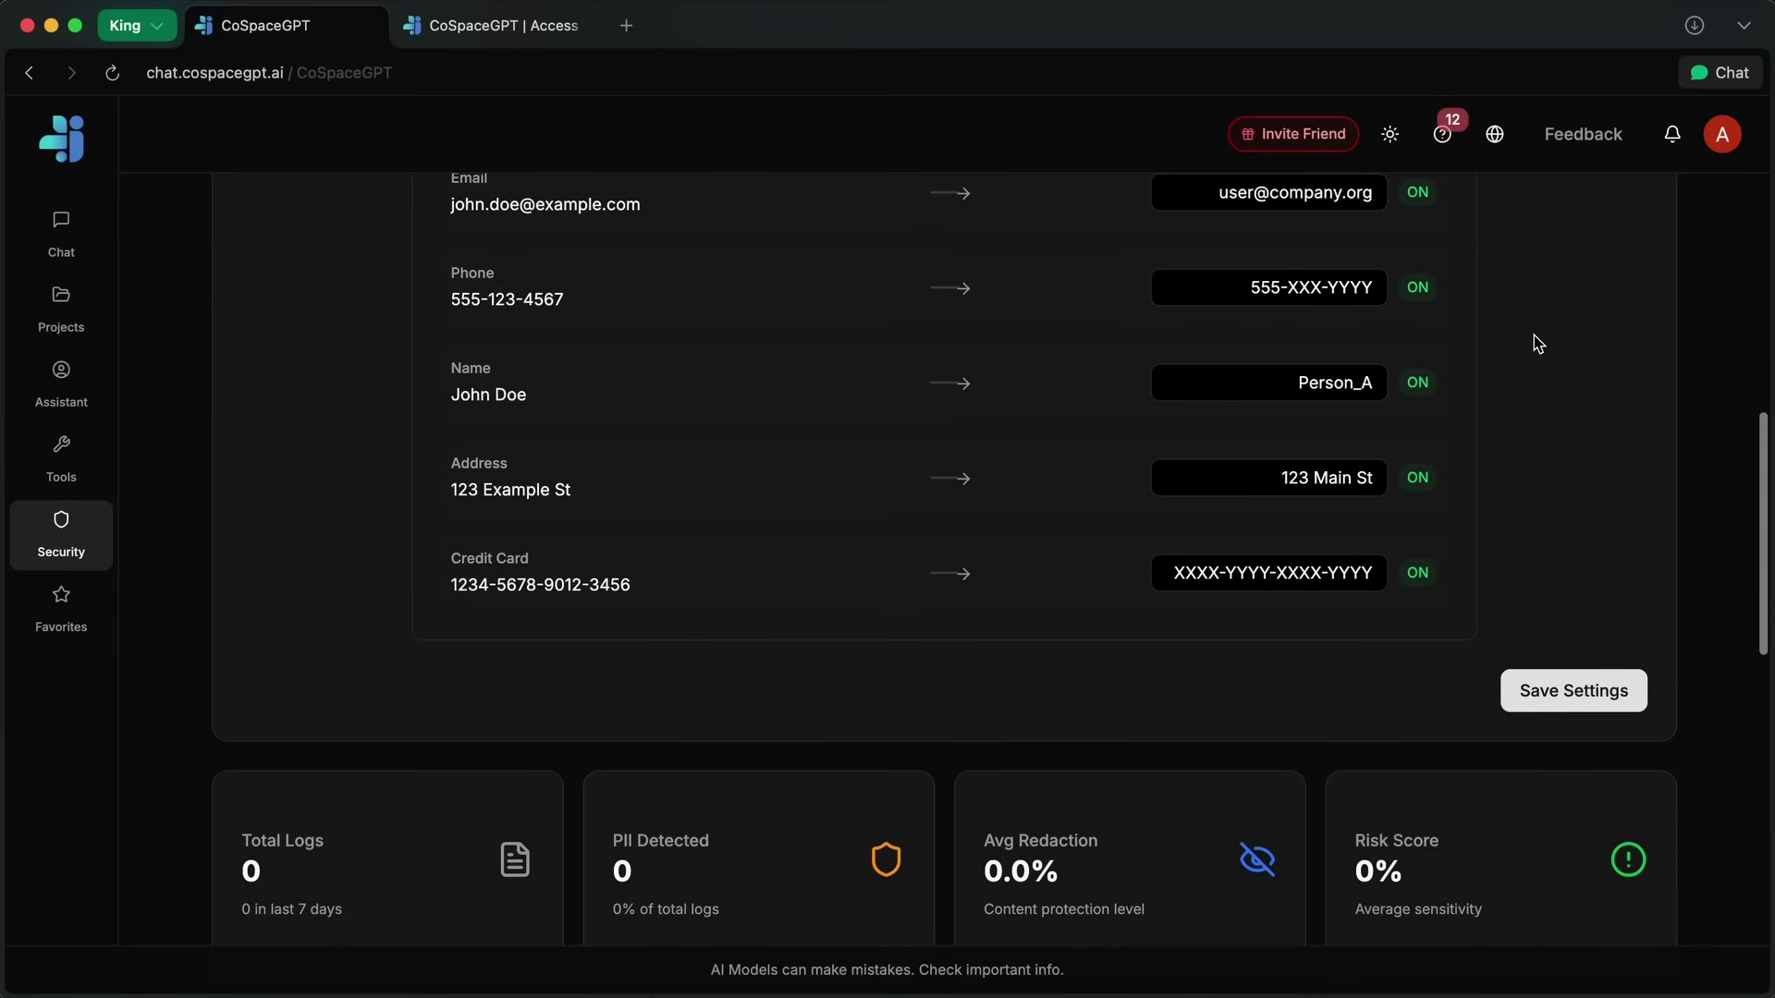
{"action": "scroll", "coordinate": [1533, 334], "scroll_direction": "up", "scroll_amount": 6}
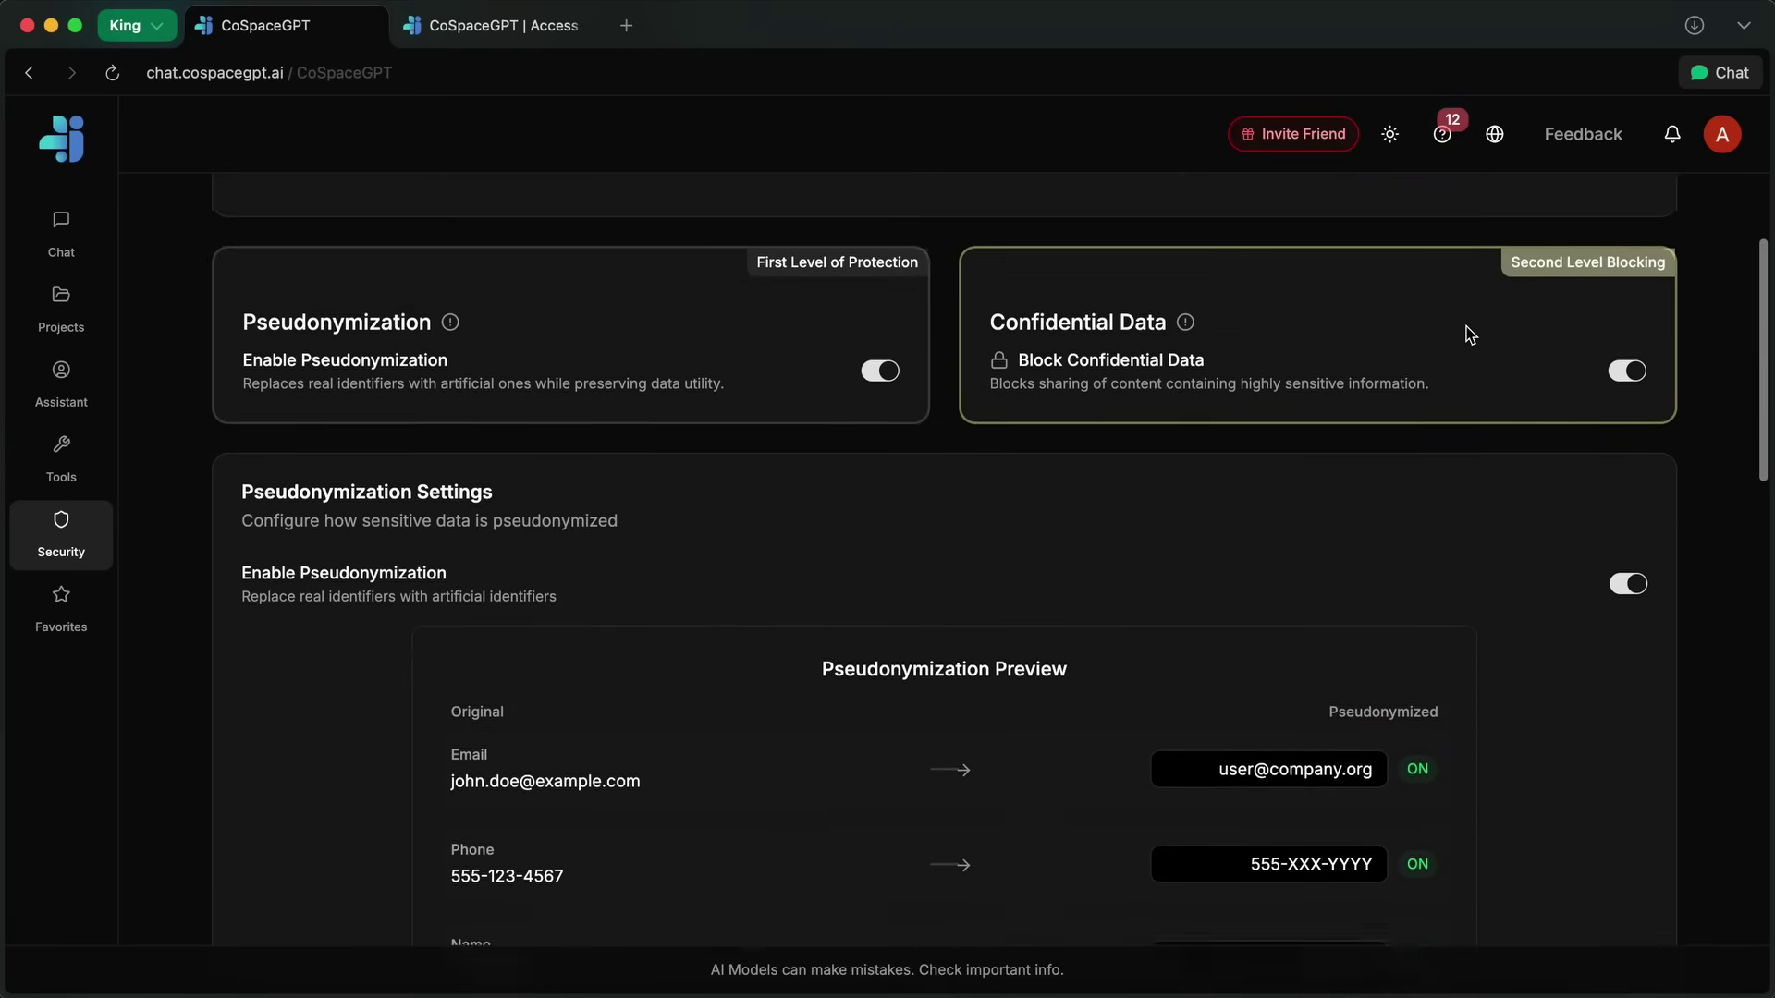
{"action": "scroll", "coordinate": [1470, 335], "scroll_direction": "up", "scroll_amount": 3}
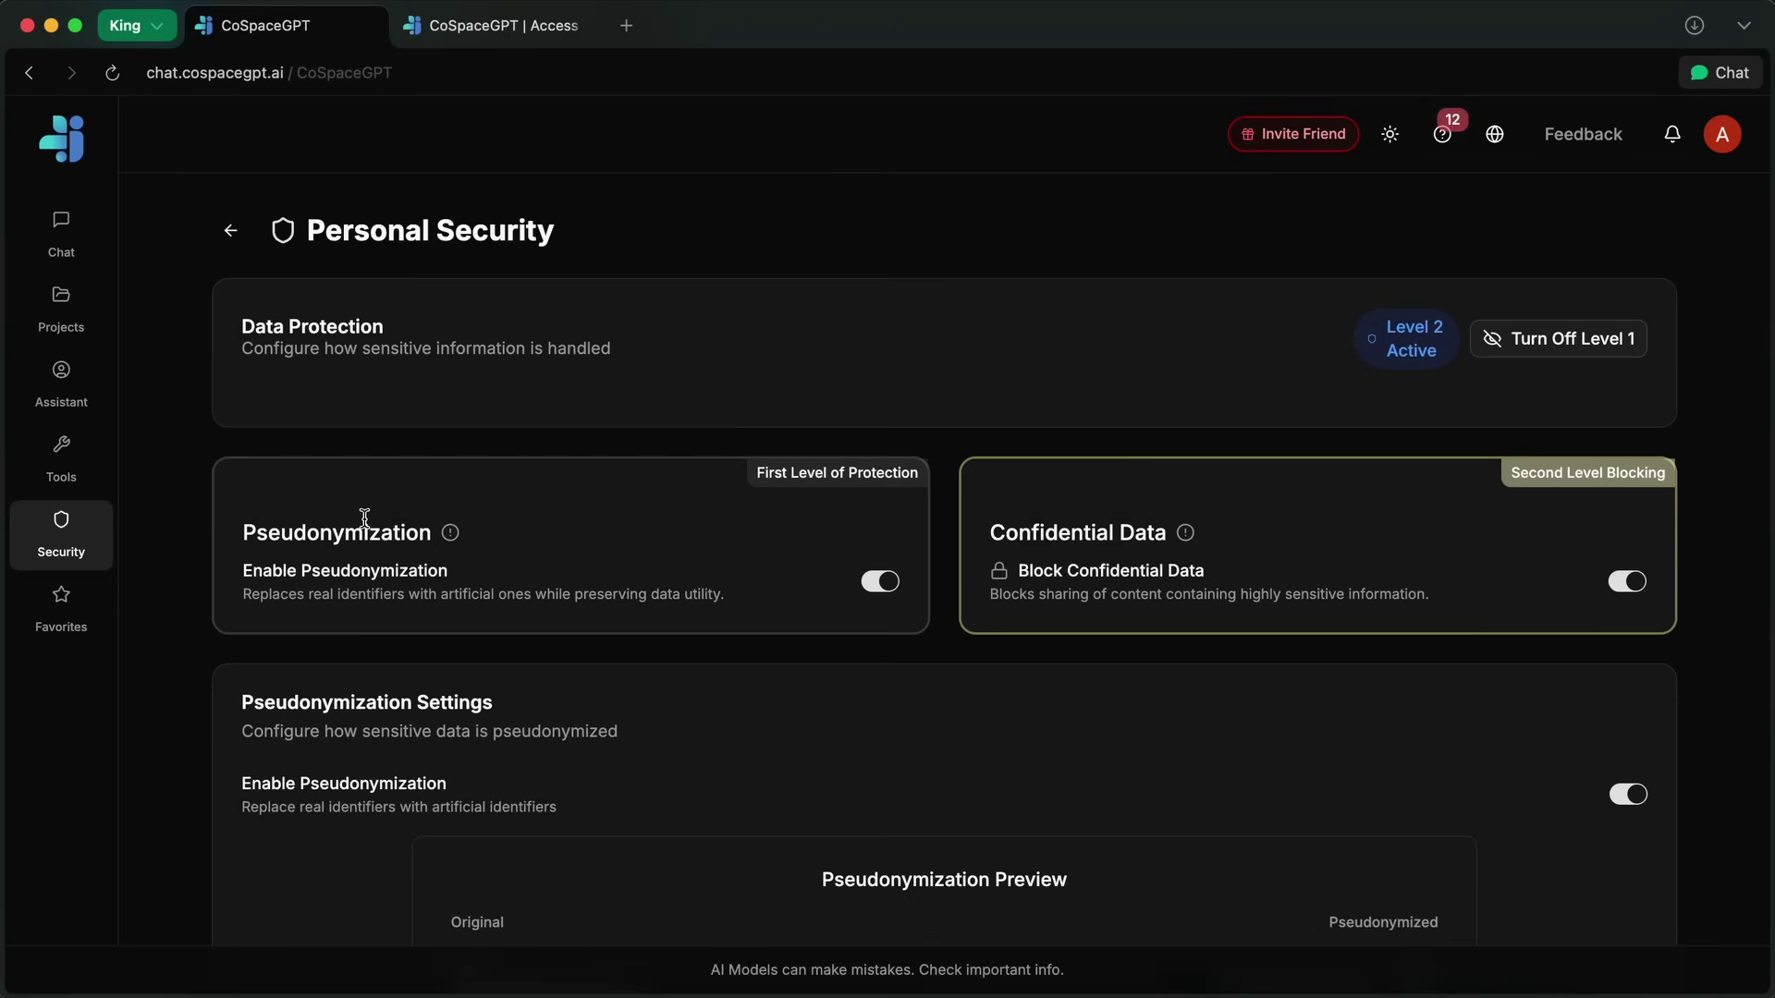
{"action": "scroll", "coordinate": [251, 527], "scroll_direction": "down", "scroll_amount": 12}
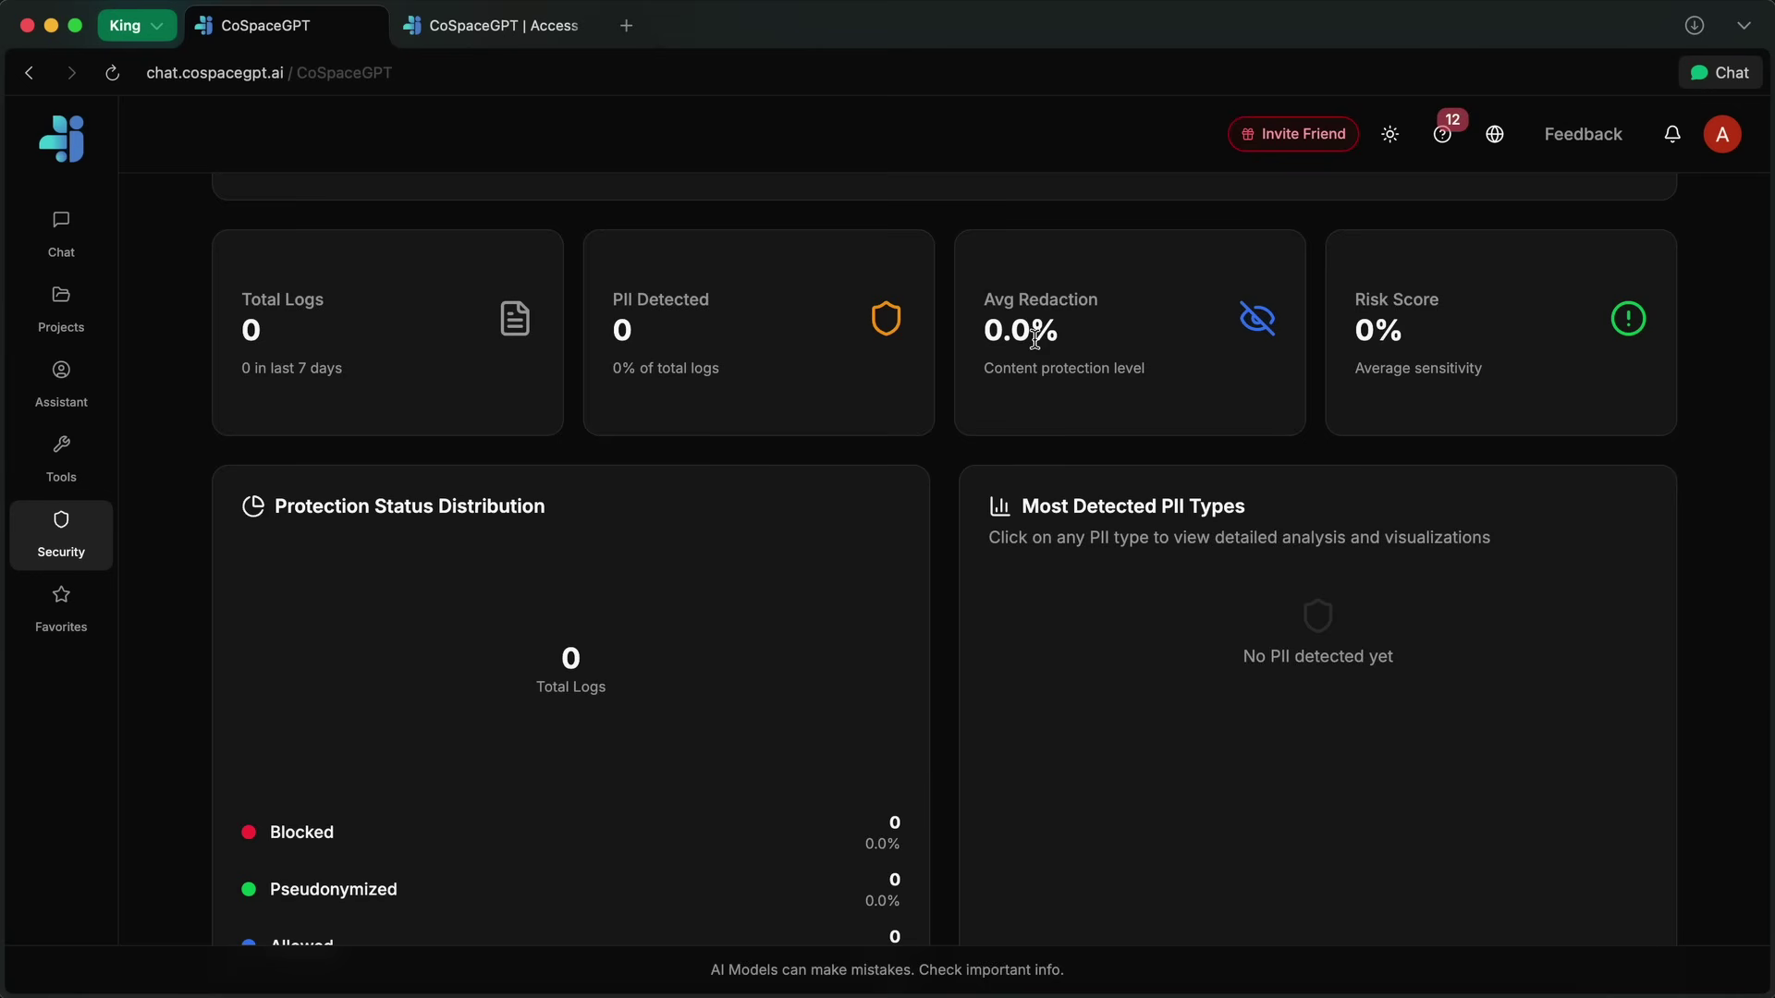
{"action": "scroll", "coordinate": [1461, 434], "scroll_direction": "down", "scroll_amount": 3}
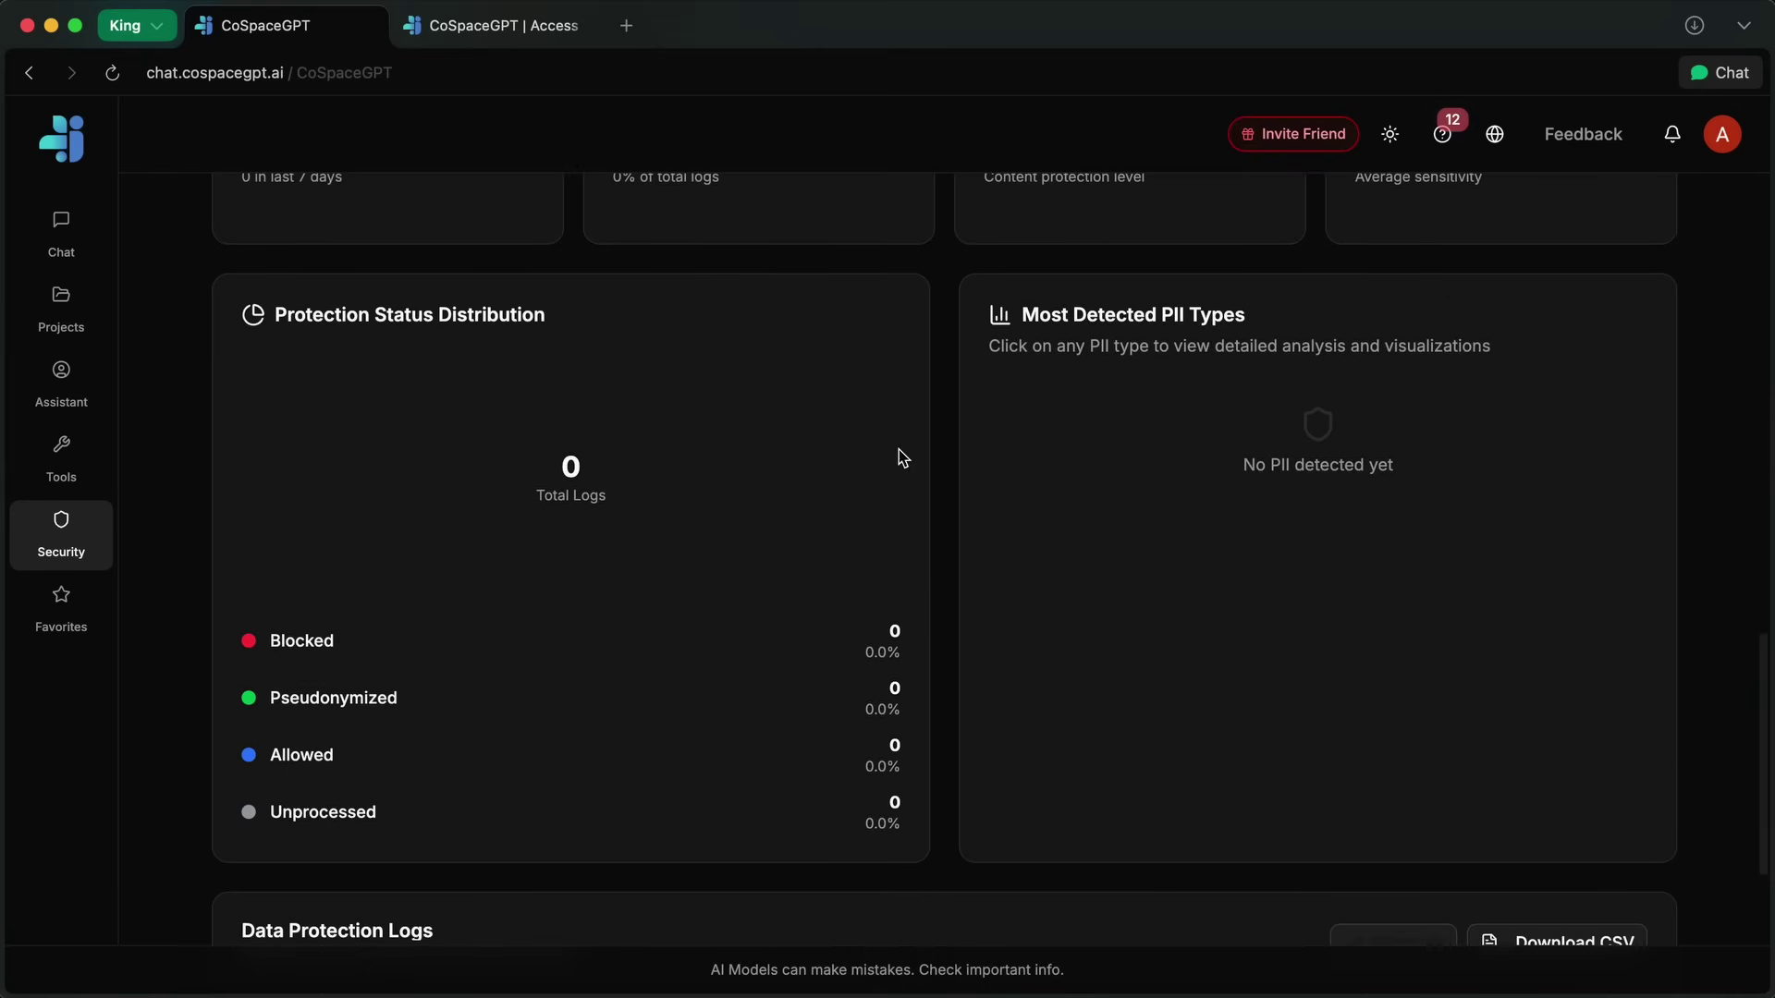
{"action": "scroll", "coordinate": [721, 555], "scroll_direction": "down", "scroll_amount": 6}
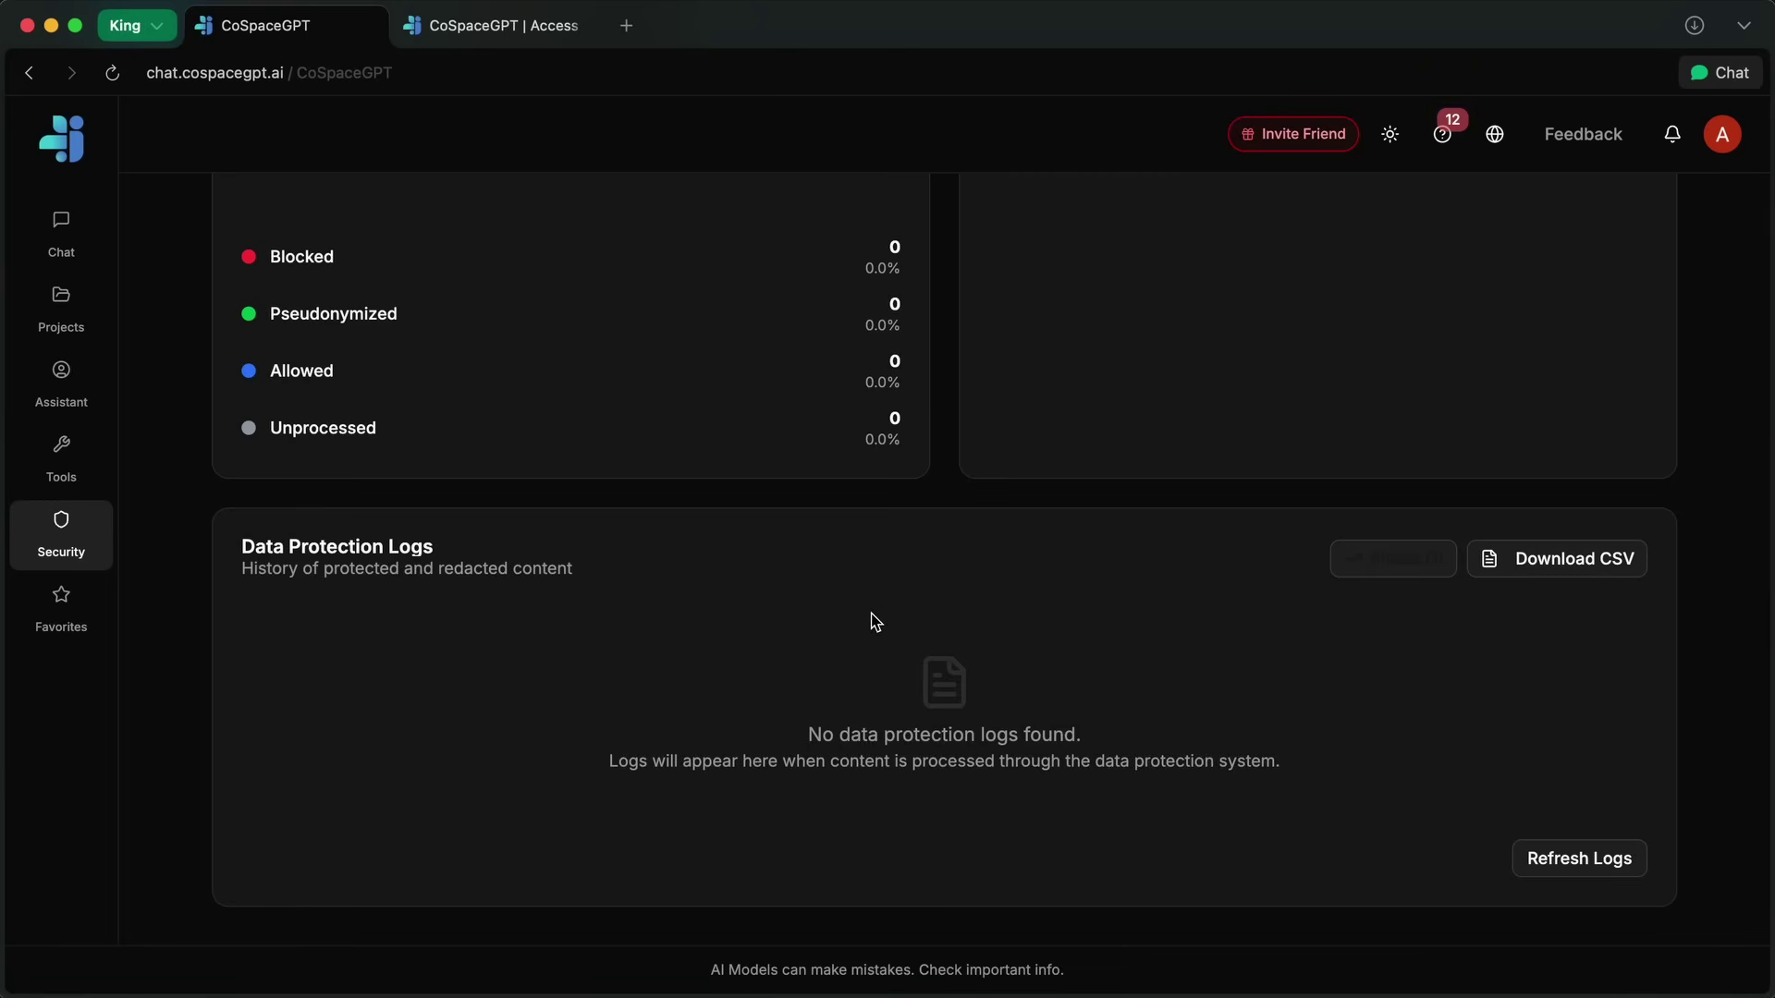
{"action": "scroll", "coordinate": [871, 617], "scroll_direction": "up", "scroll_amount": 5}
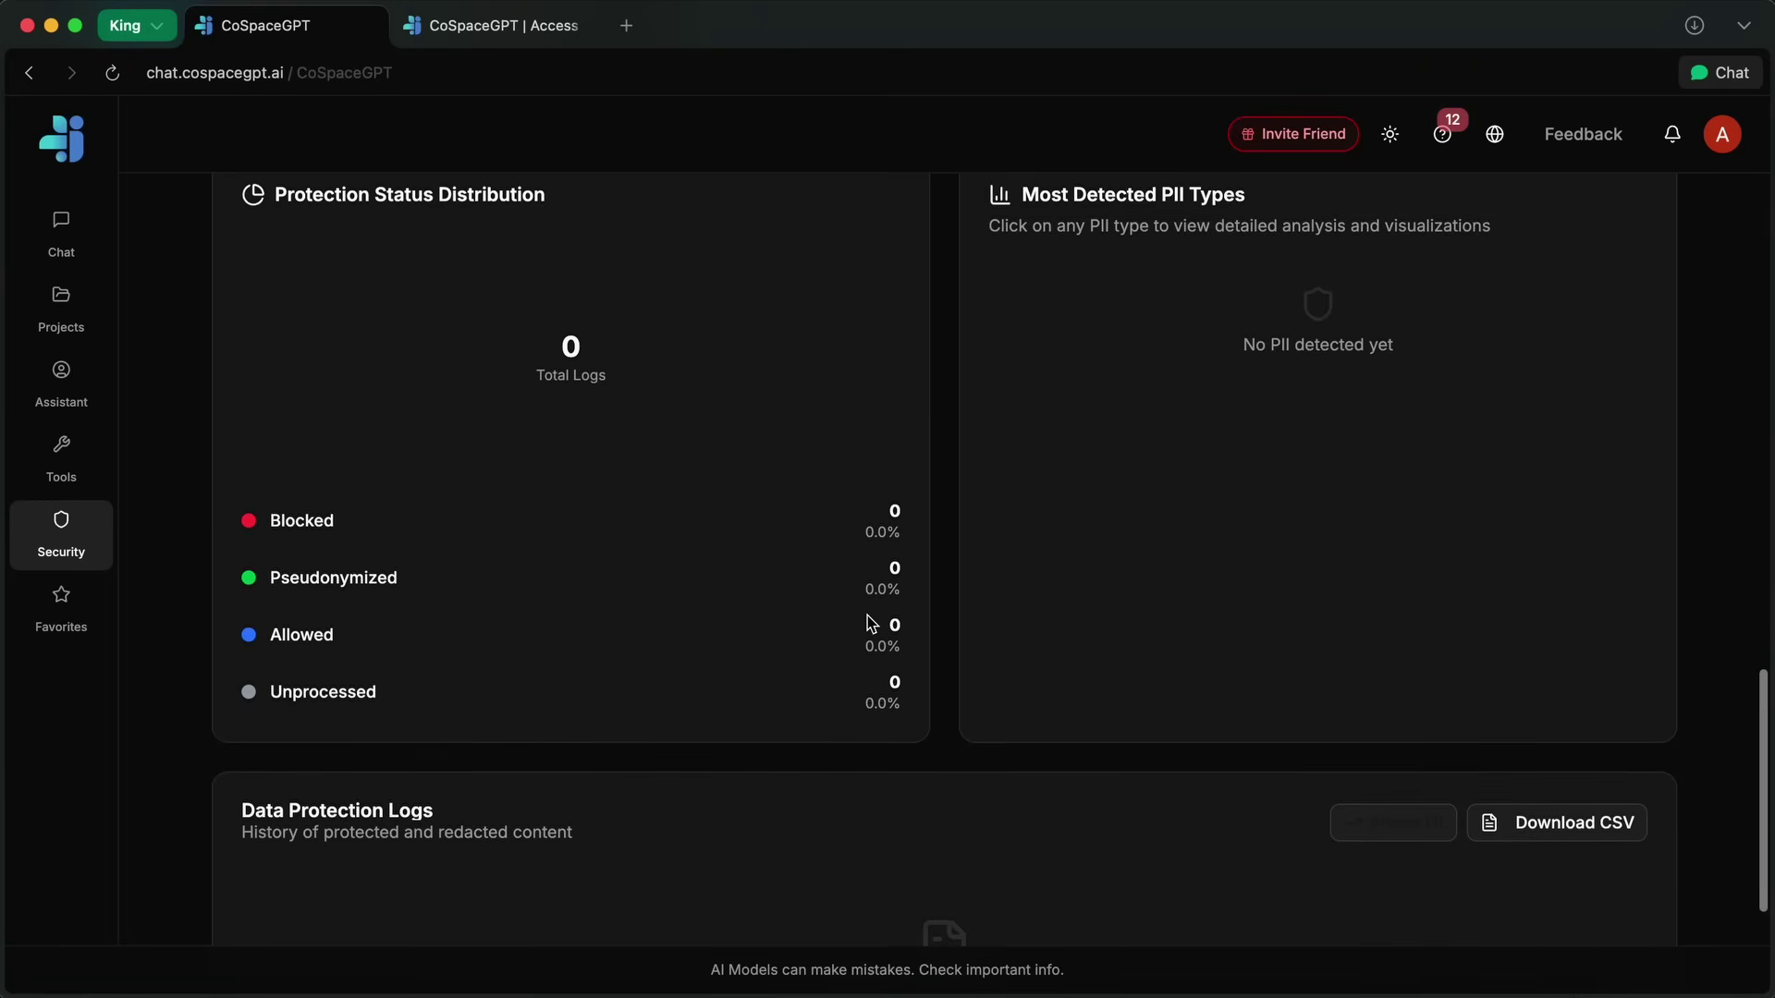
{"action": "scroll", "coordinate": [911, 546], "scroll_direction": "up", "scroll_amount": 5}
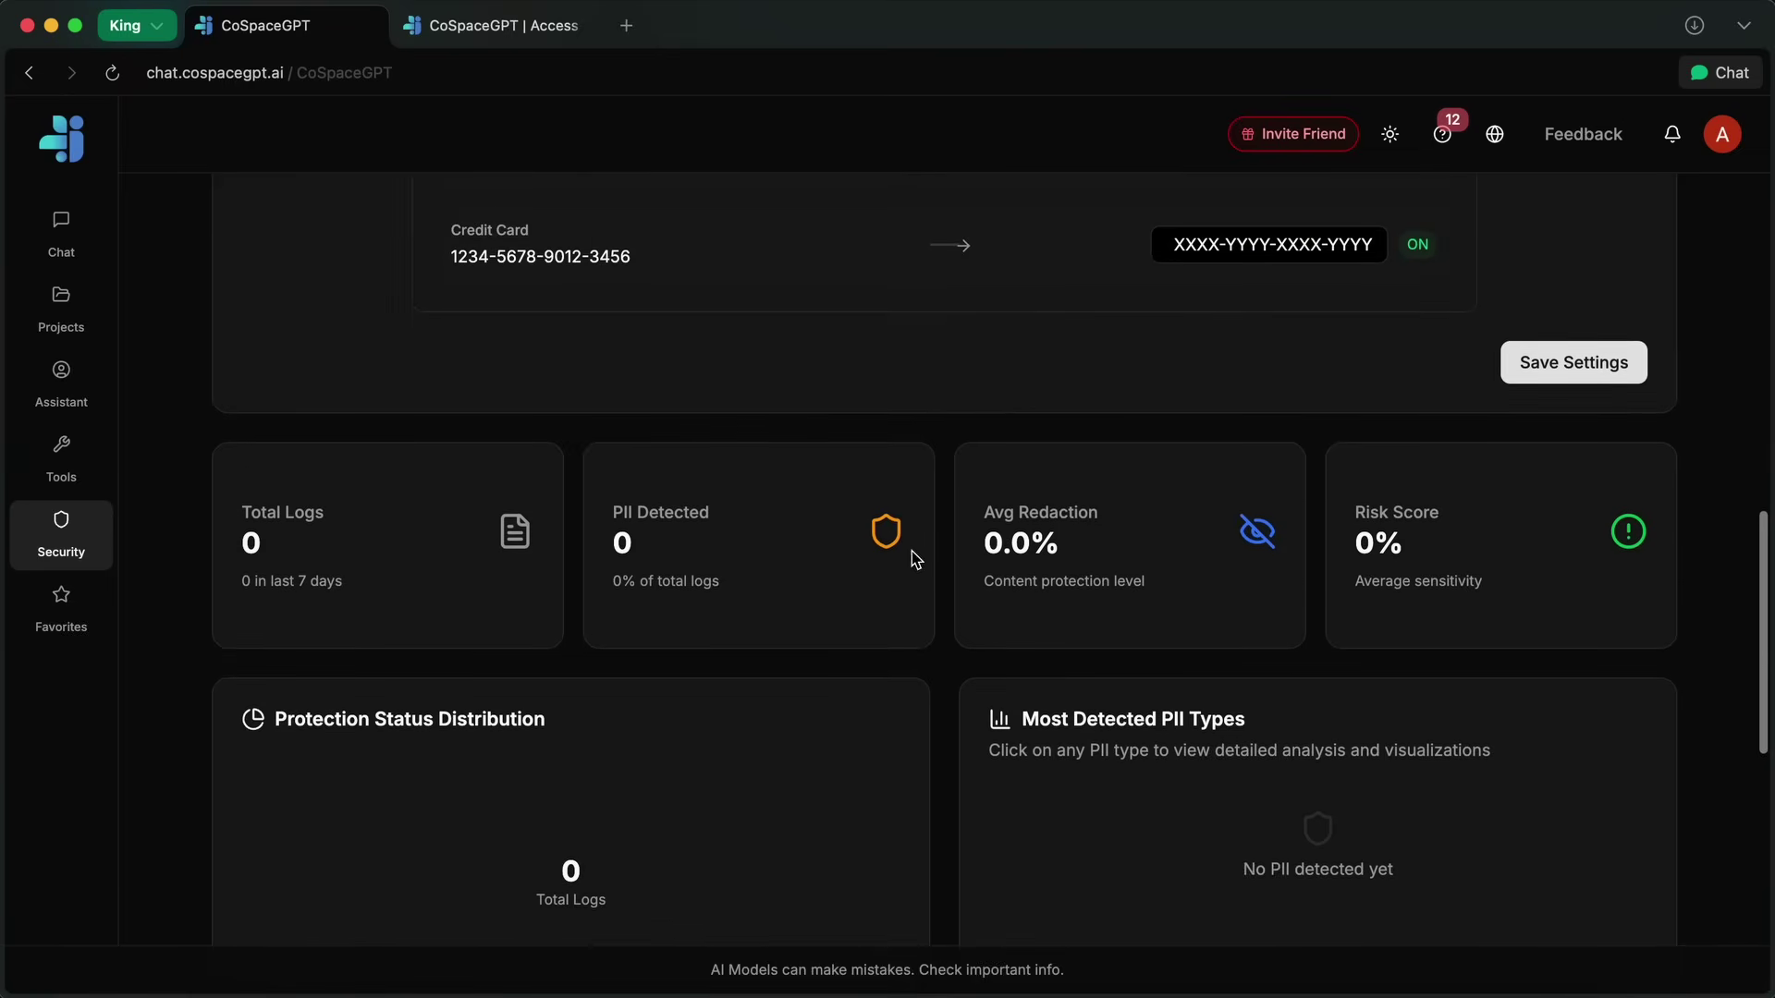
{"action": "scroll", "coordinate": [887, 541], "scroll_direction": "up", "scroll_amount": 3}
{"action": "scroll", "coordinate": [885, 533], "scroll_direction": "up", "scroll_amount": 10}
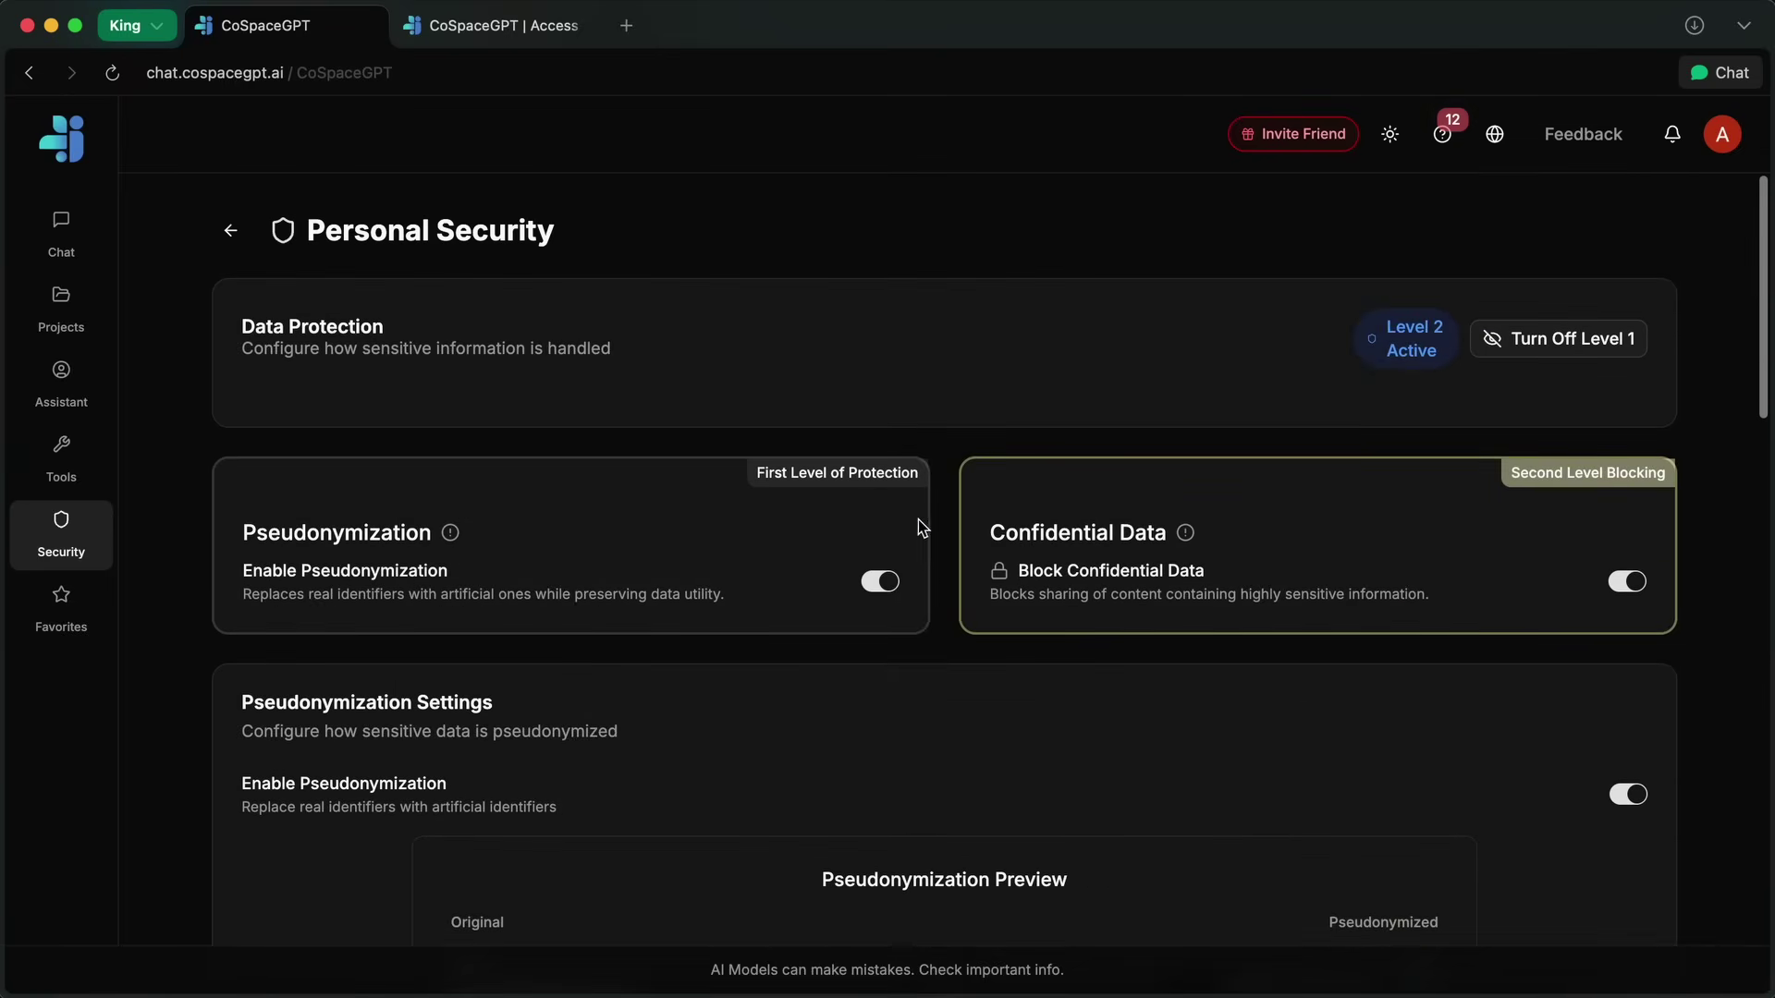
{"action": "left_click", "coordinate": [80, 404]}
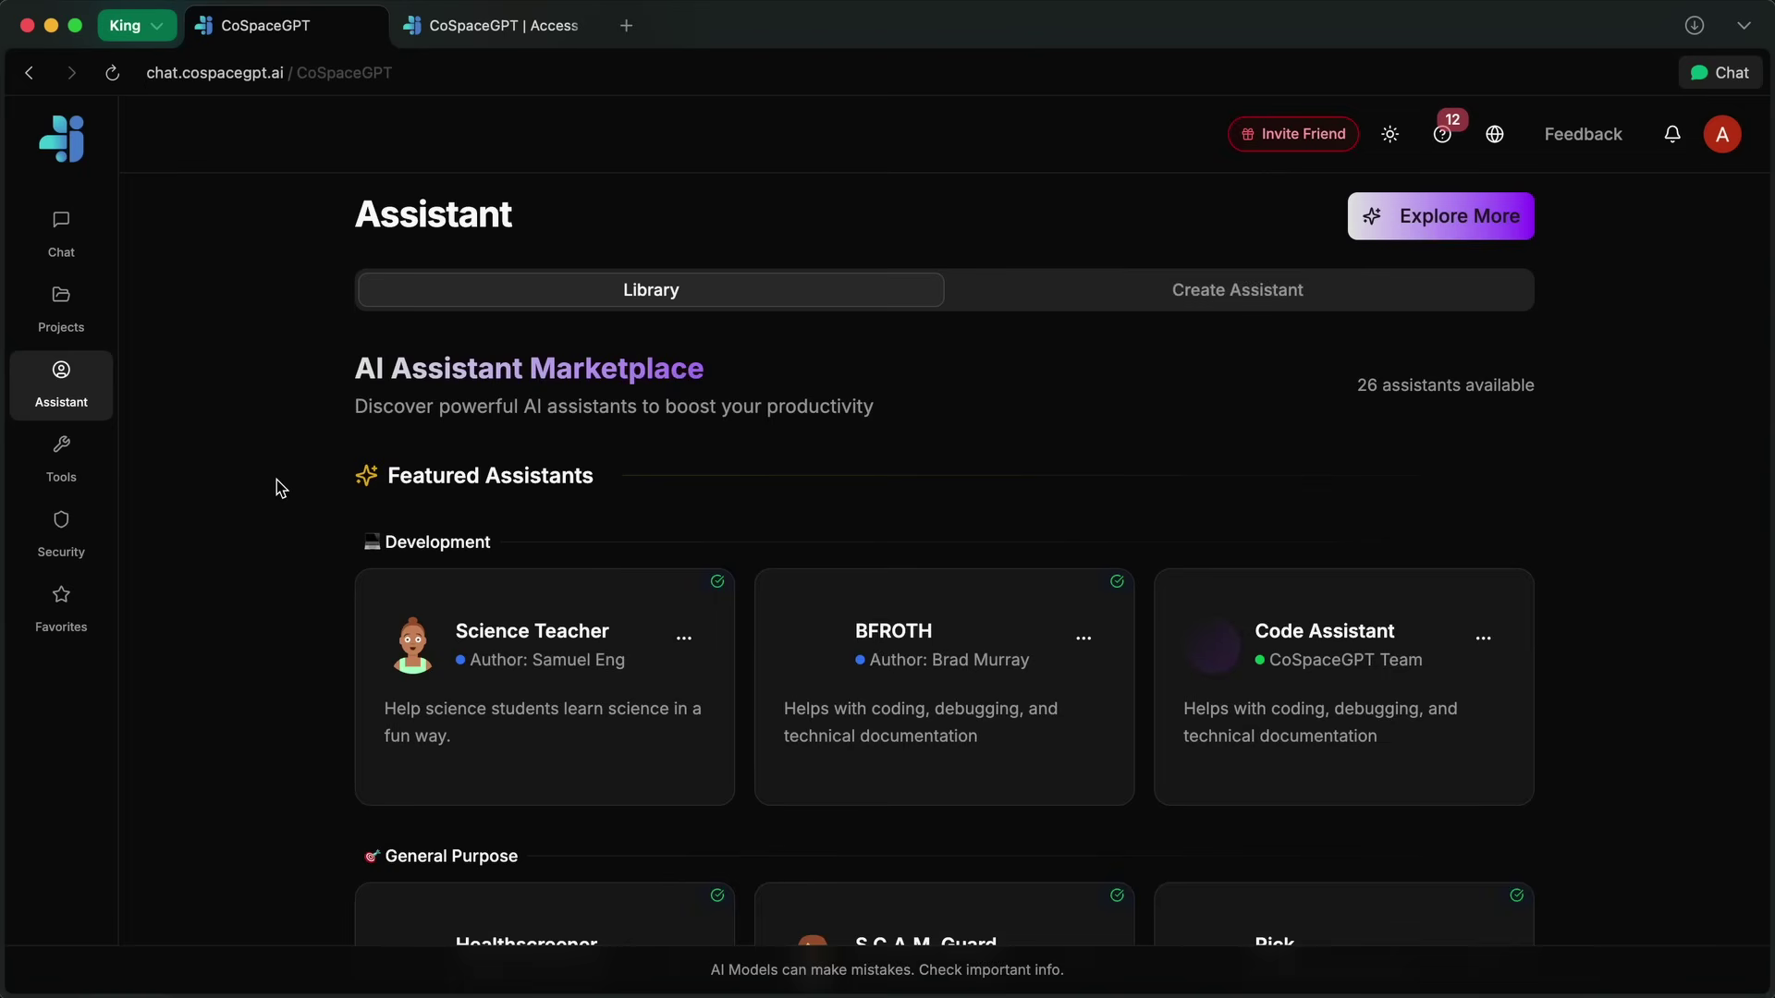
{"action": "scroll", "coordinate": [275, 480], "scroll_direction": "down", "scroll_amount": 2}
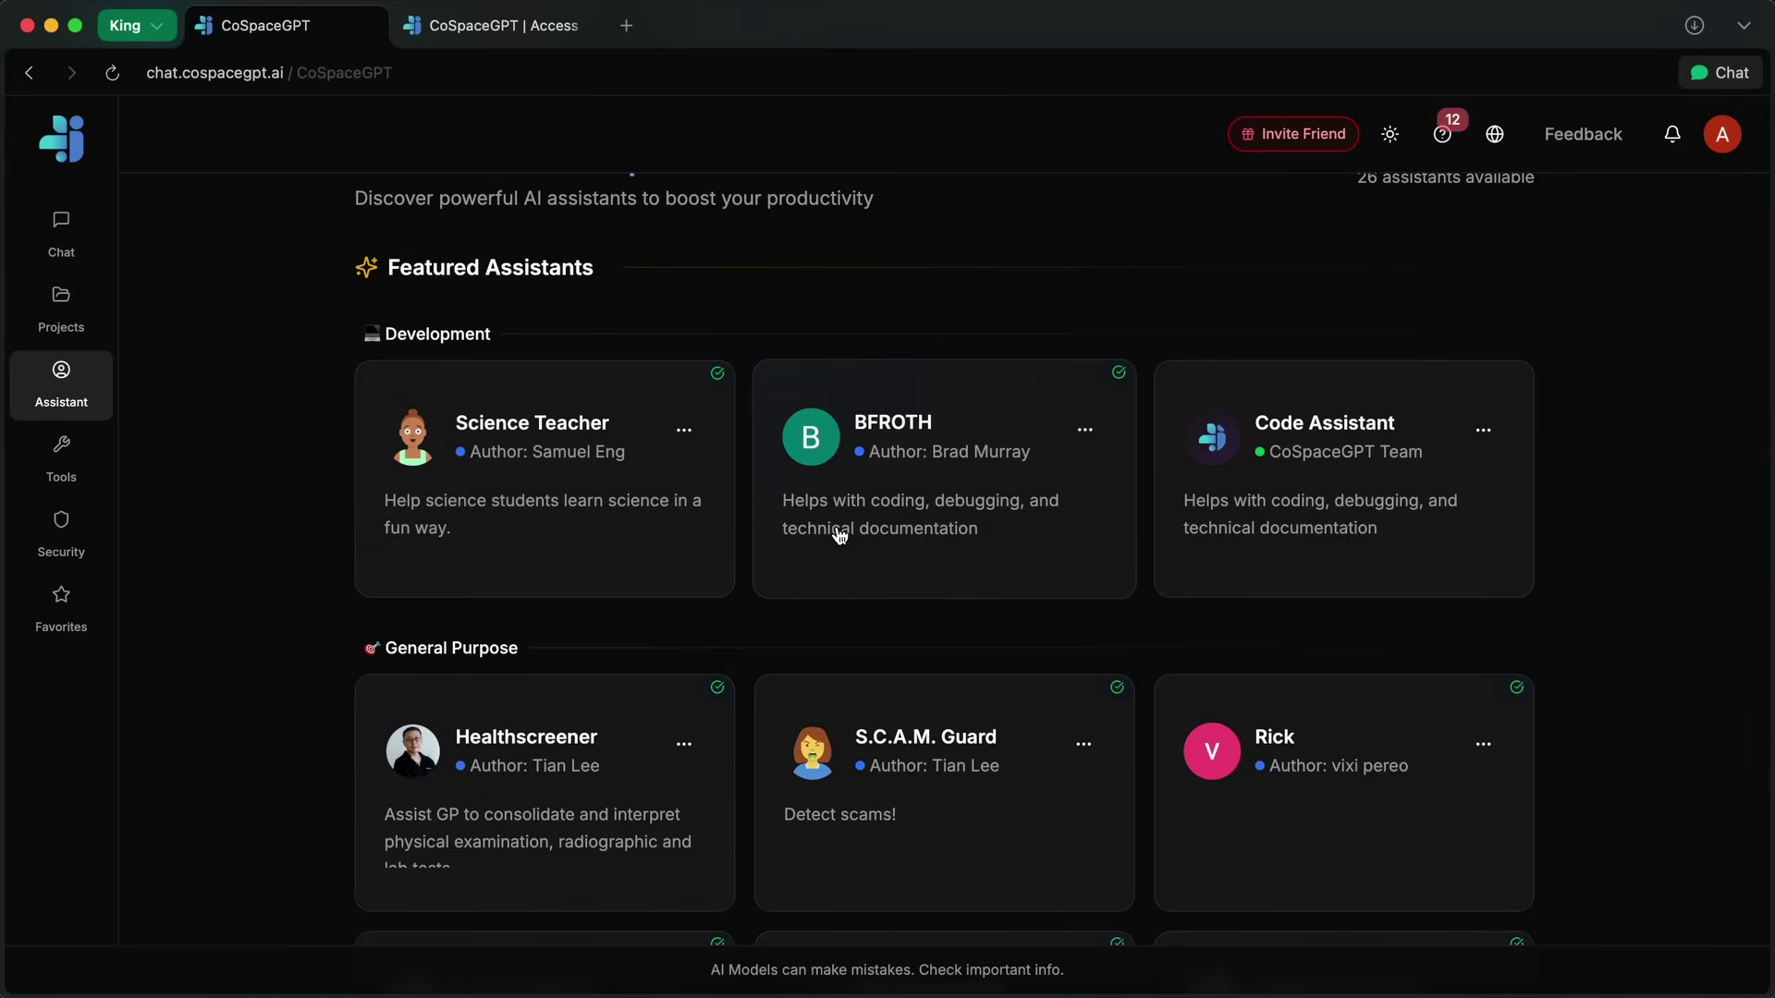
{"action": "scroll", "coordinate": [1240, 515], "scroll_direction": "down", "scroll_amount": 3}
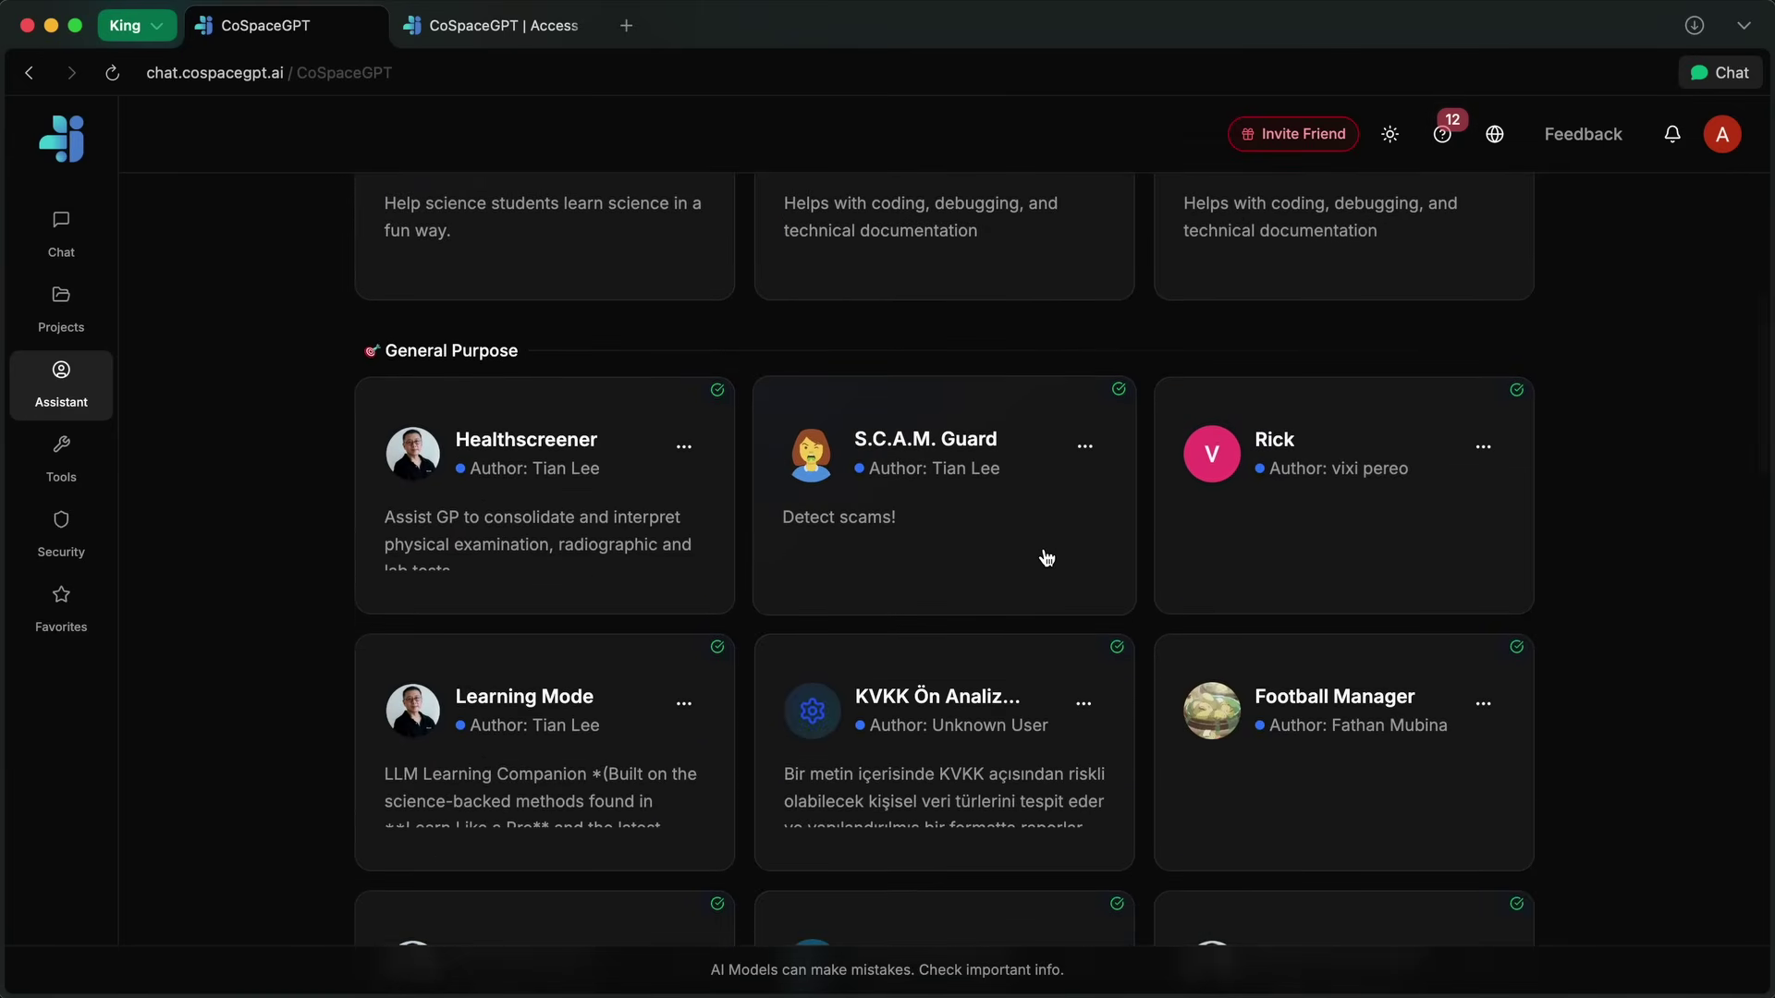
{"action": "scroll", "coordinate": [588, 566], "scroll_direction": "down", "scroll_amount": 3}
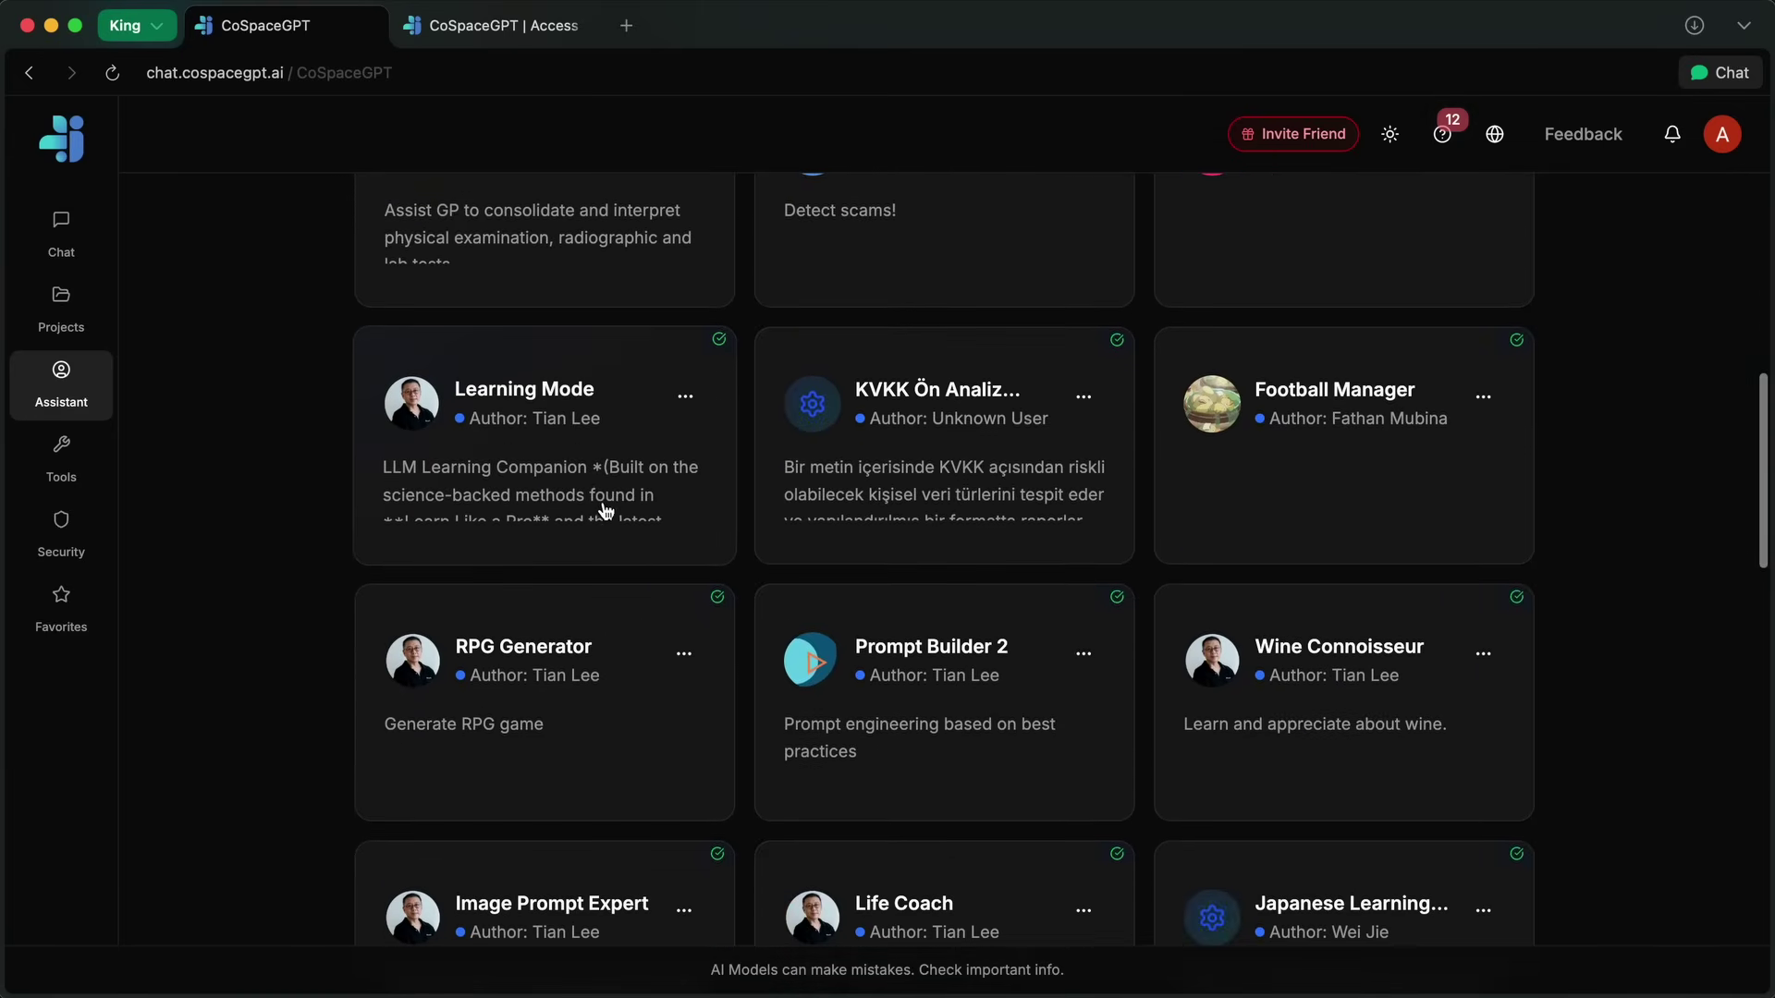
{"action": "scroll", "coordinate": [1341, 644], "scroll_direction": "down", "scroll_amount": 2}
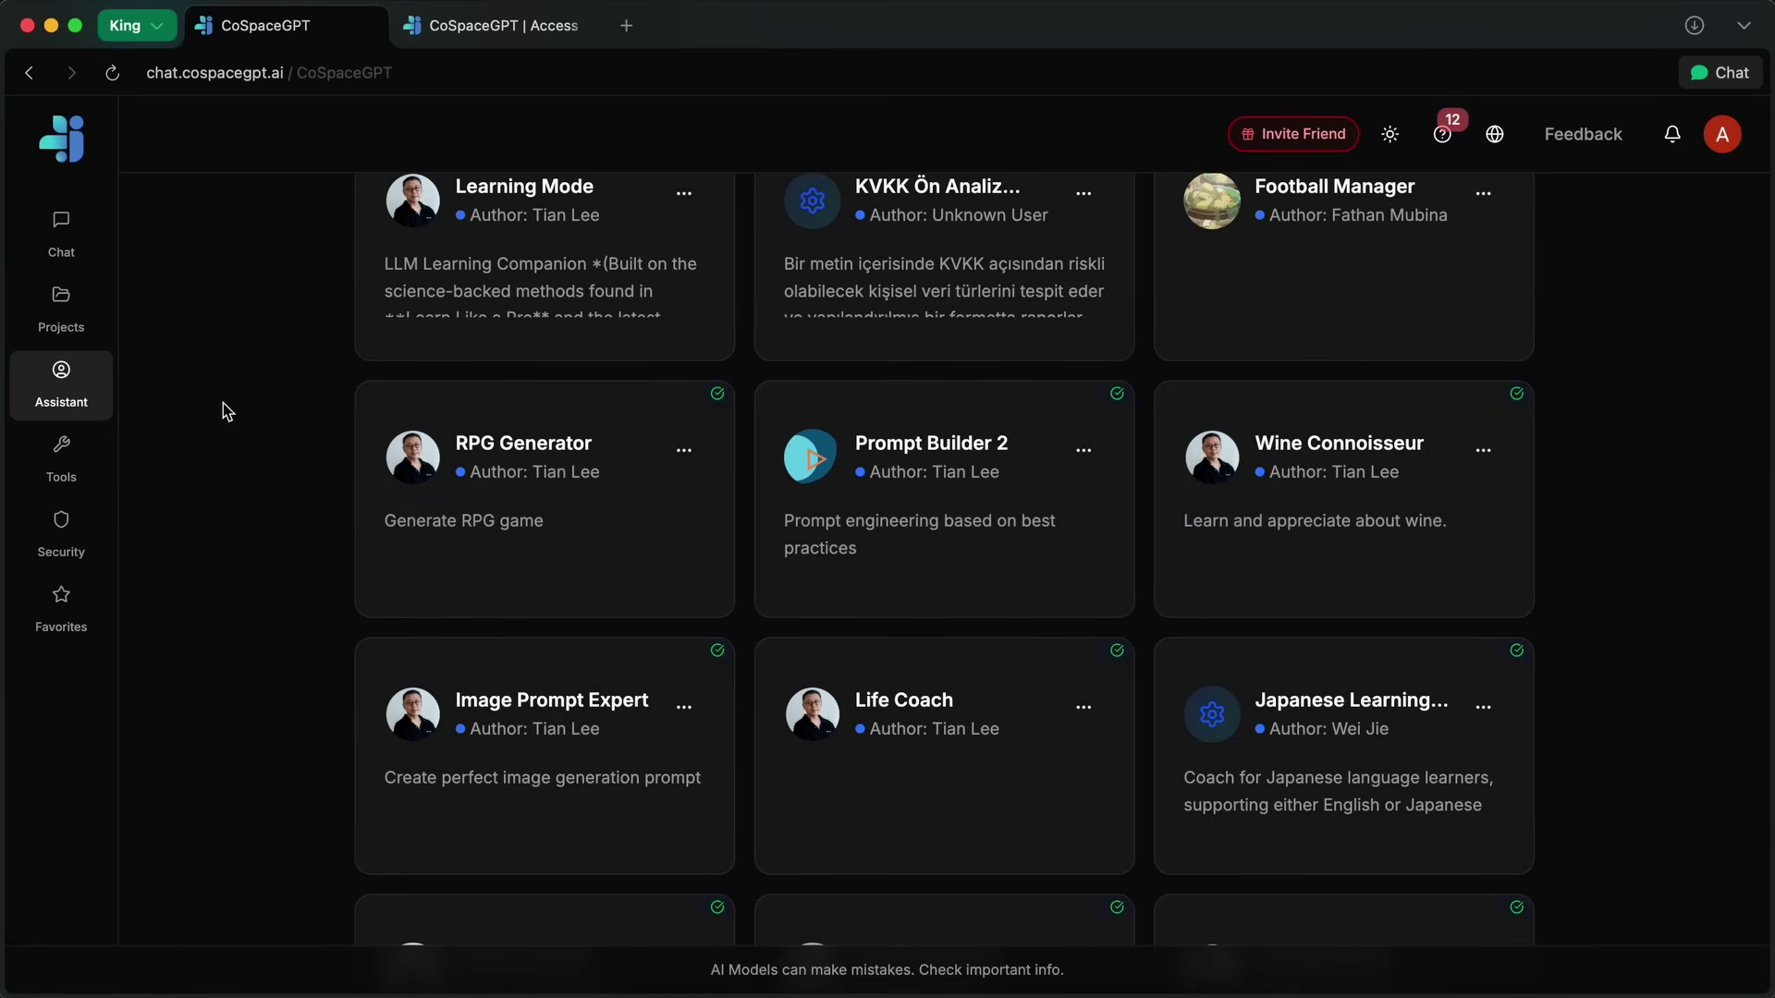
{"action": "scroll", "coordinate": [224, 403], "scroll_direction": "up", "scroll_amount": 3}
{"action": "scroll", "coordinate": [1081, 508], "scroll_direction": "down", "scroll_amount": 2}
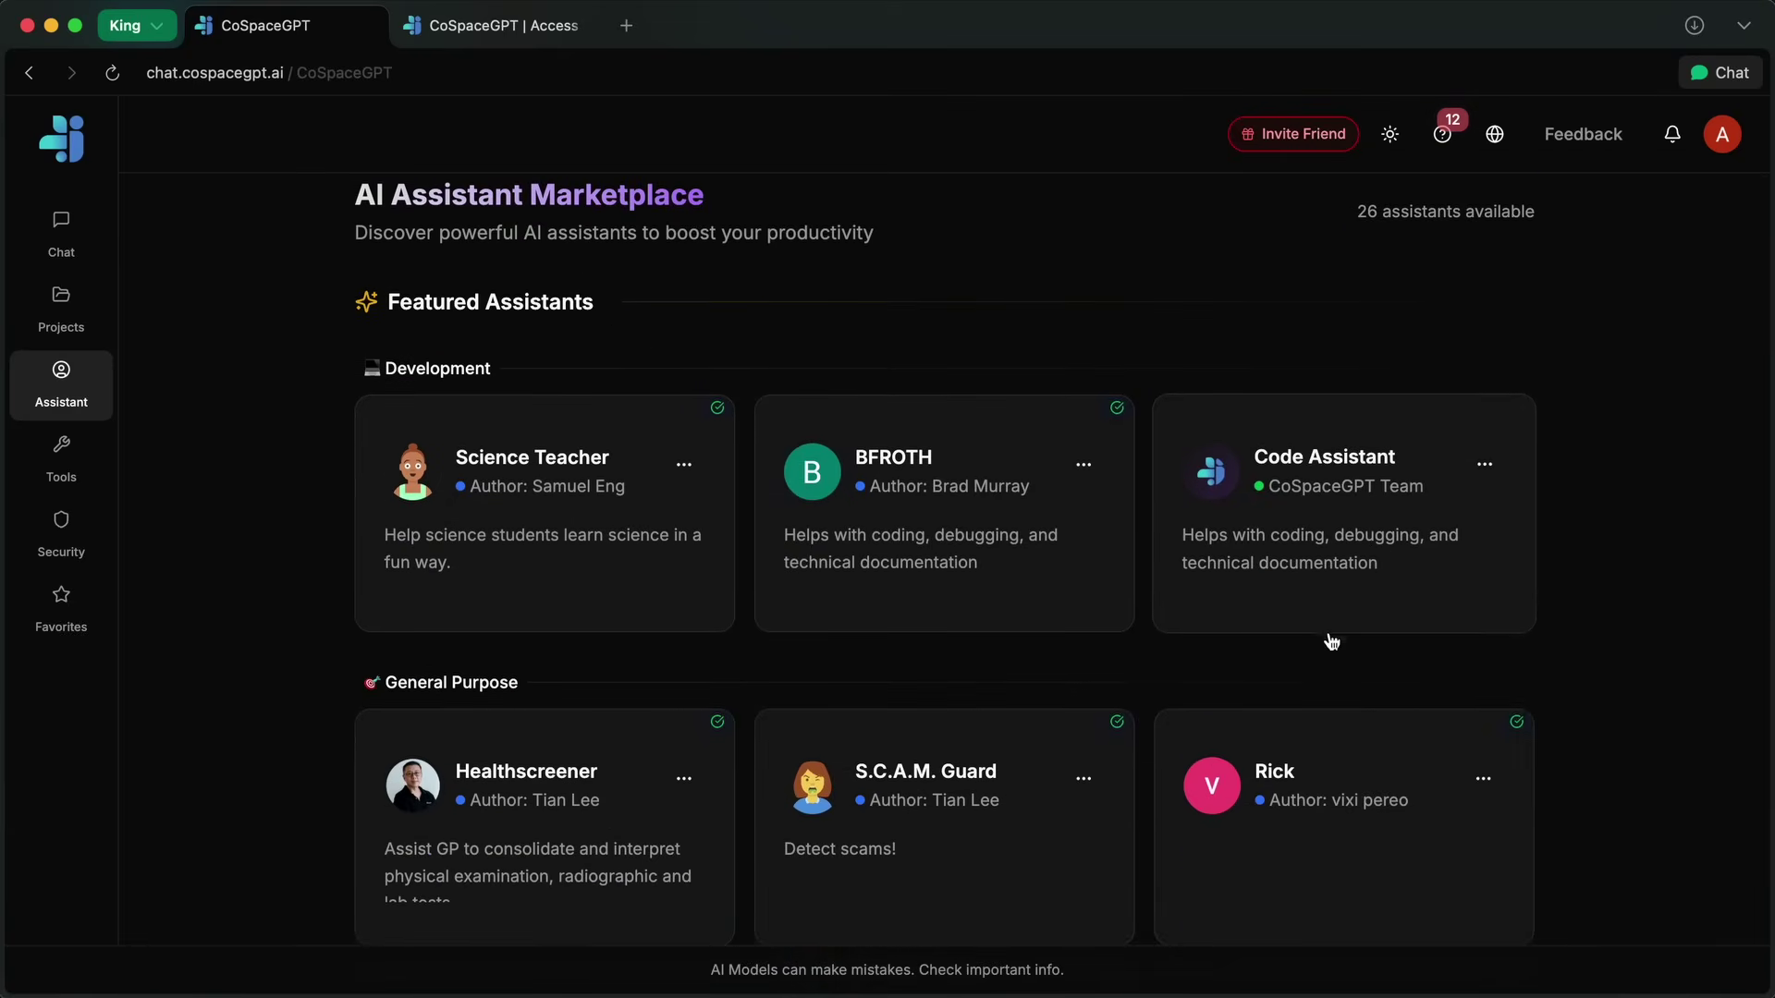
{"action": "scroll", "coordinate": [1307, 554], "scroll_direction": "up", "scroll_amount": 2}
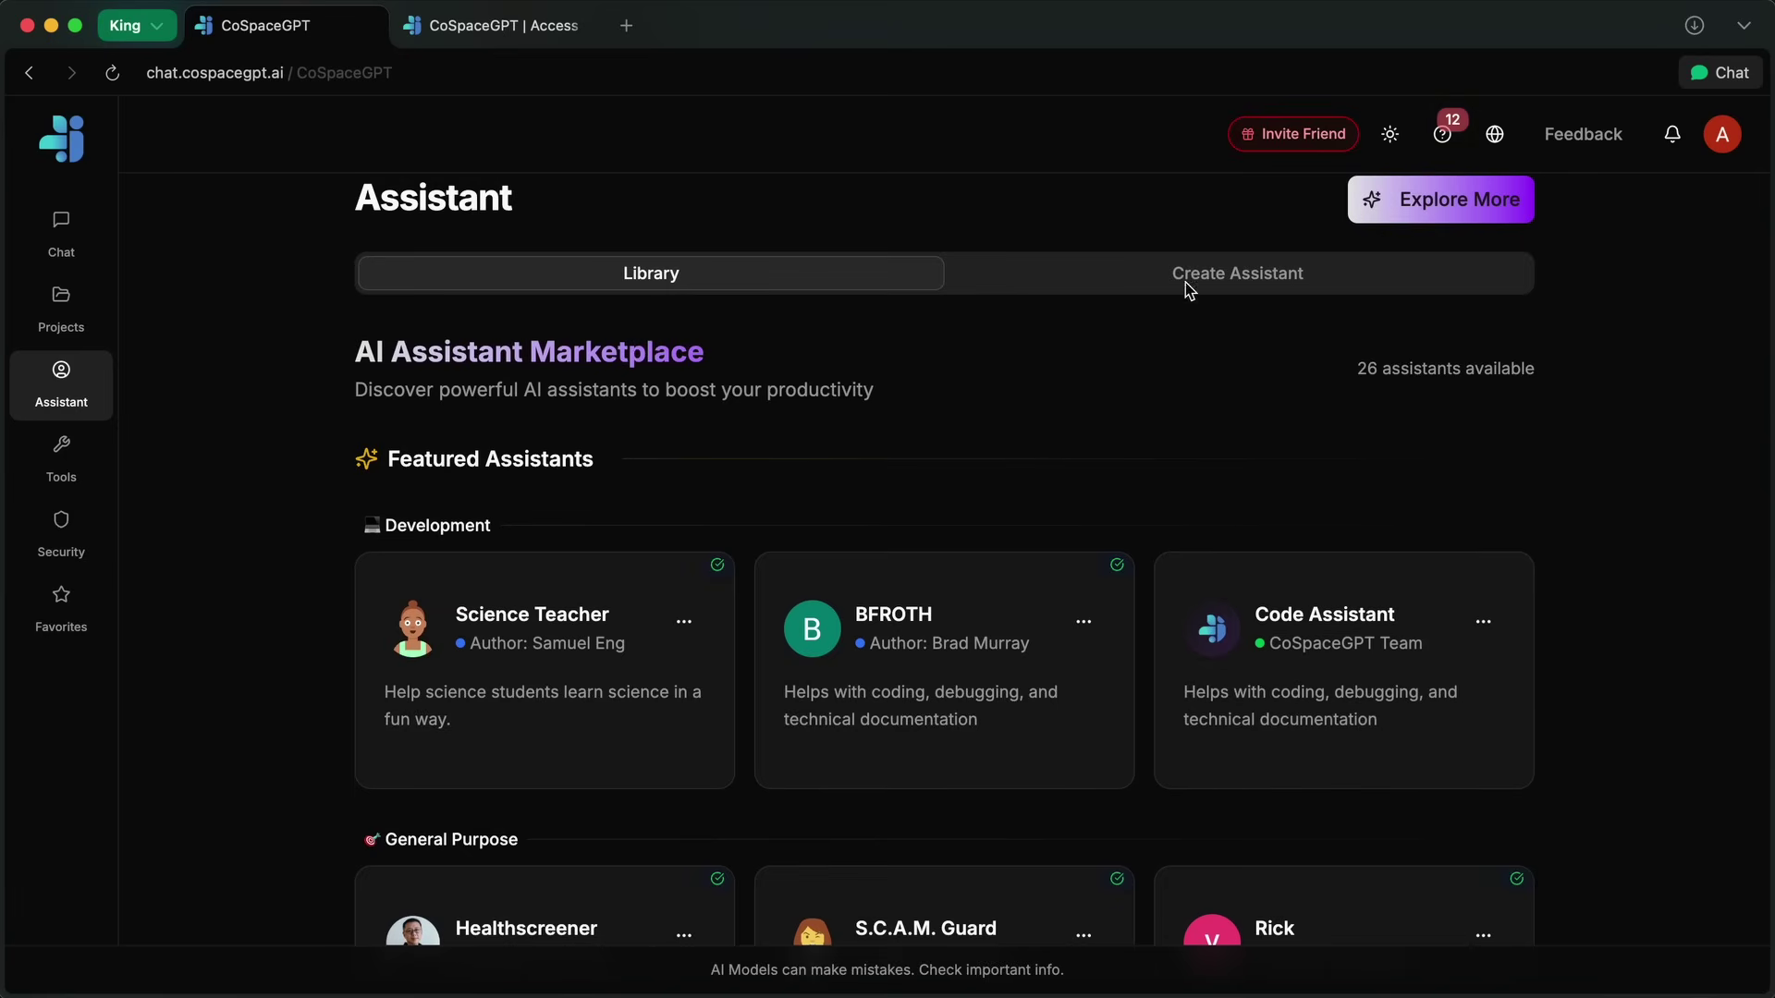
Start the weekly status report assistant, answering Management for audience and Spreadsheets for data sources
{"action": "left_click", "coordinate": [1252, 730]}
{"action": "scroll", "coordinate": [978, 600], "scroll_direction": "down", "scroll_amount": 10}
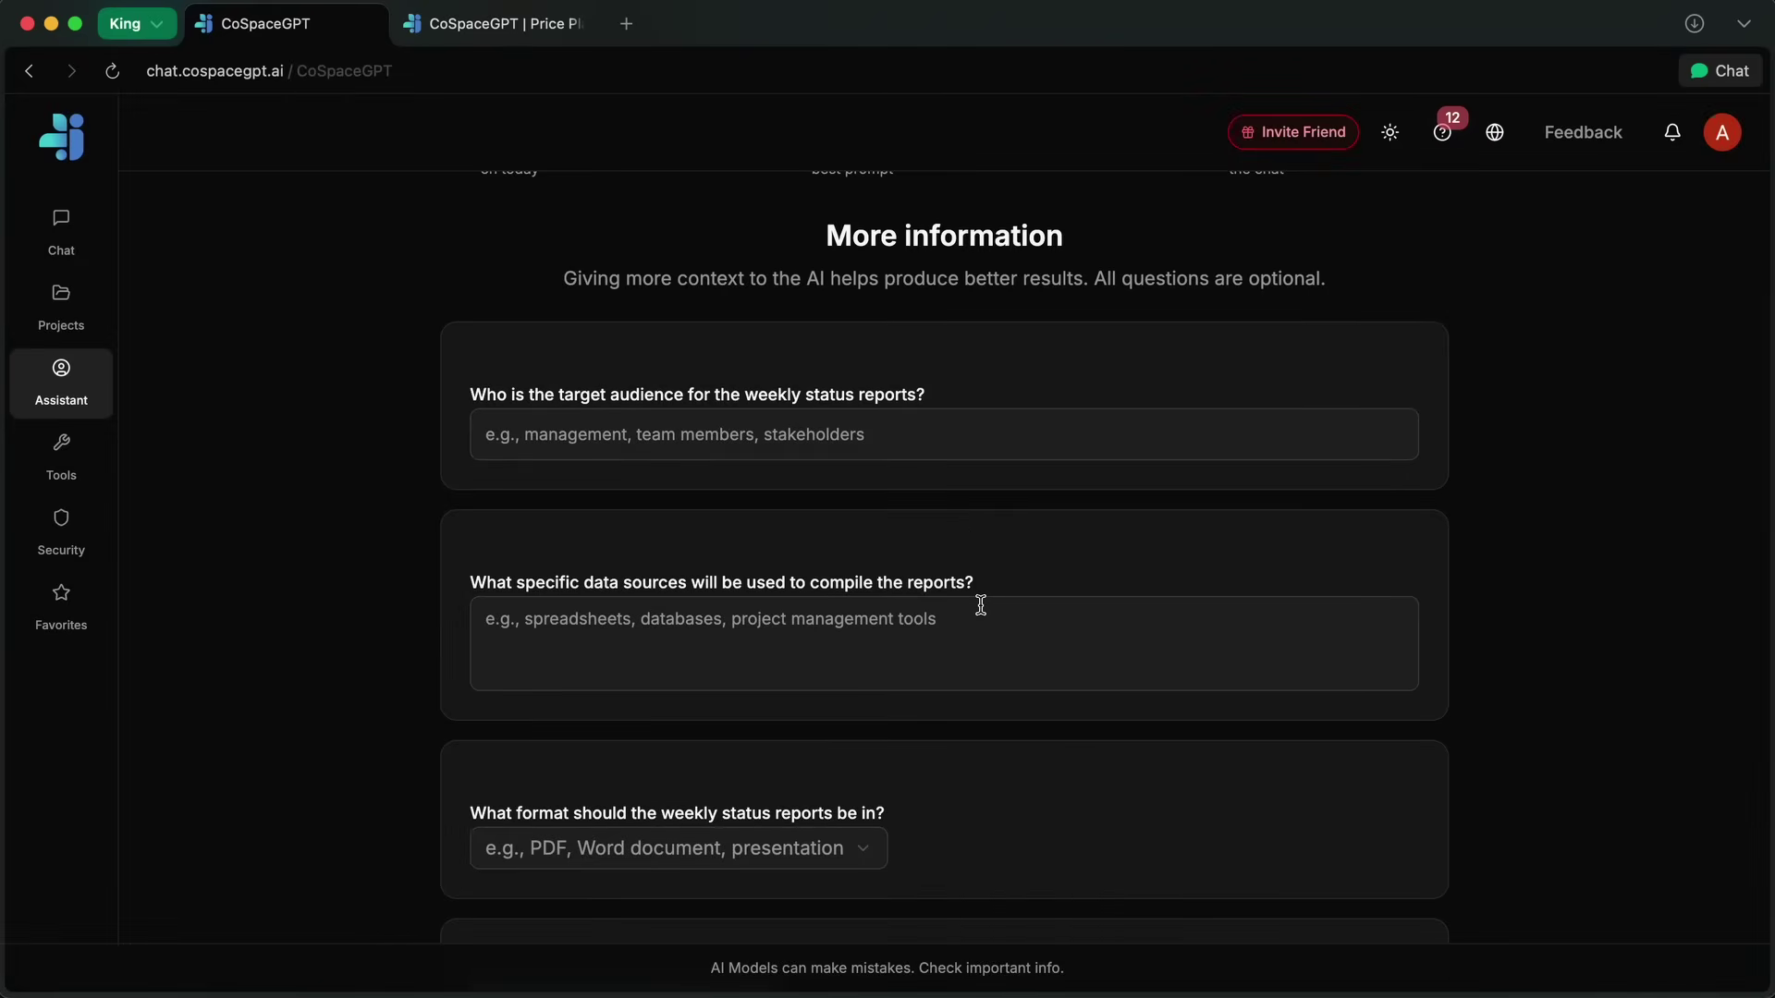
{"action": "scroll", "coordinate": [979, 610], "scroll_direction": "up", "scroll_amount": 10}
{"action": "left_click", "coordinate": [887, 456]}
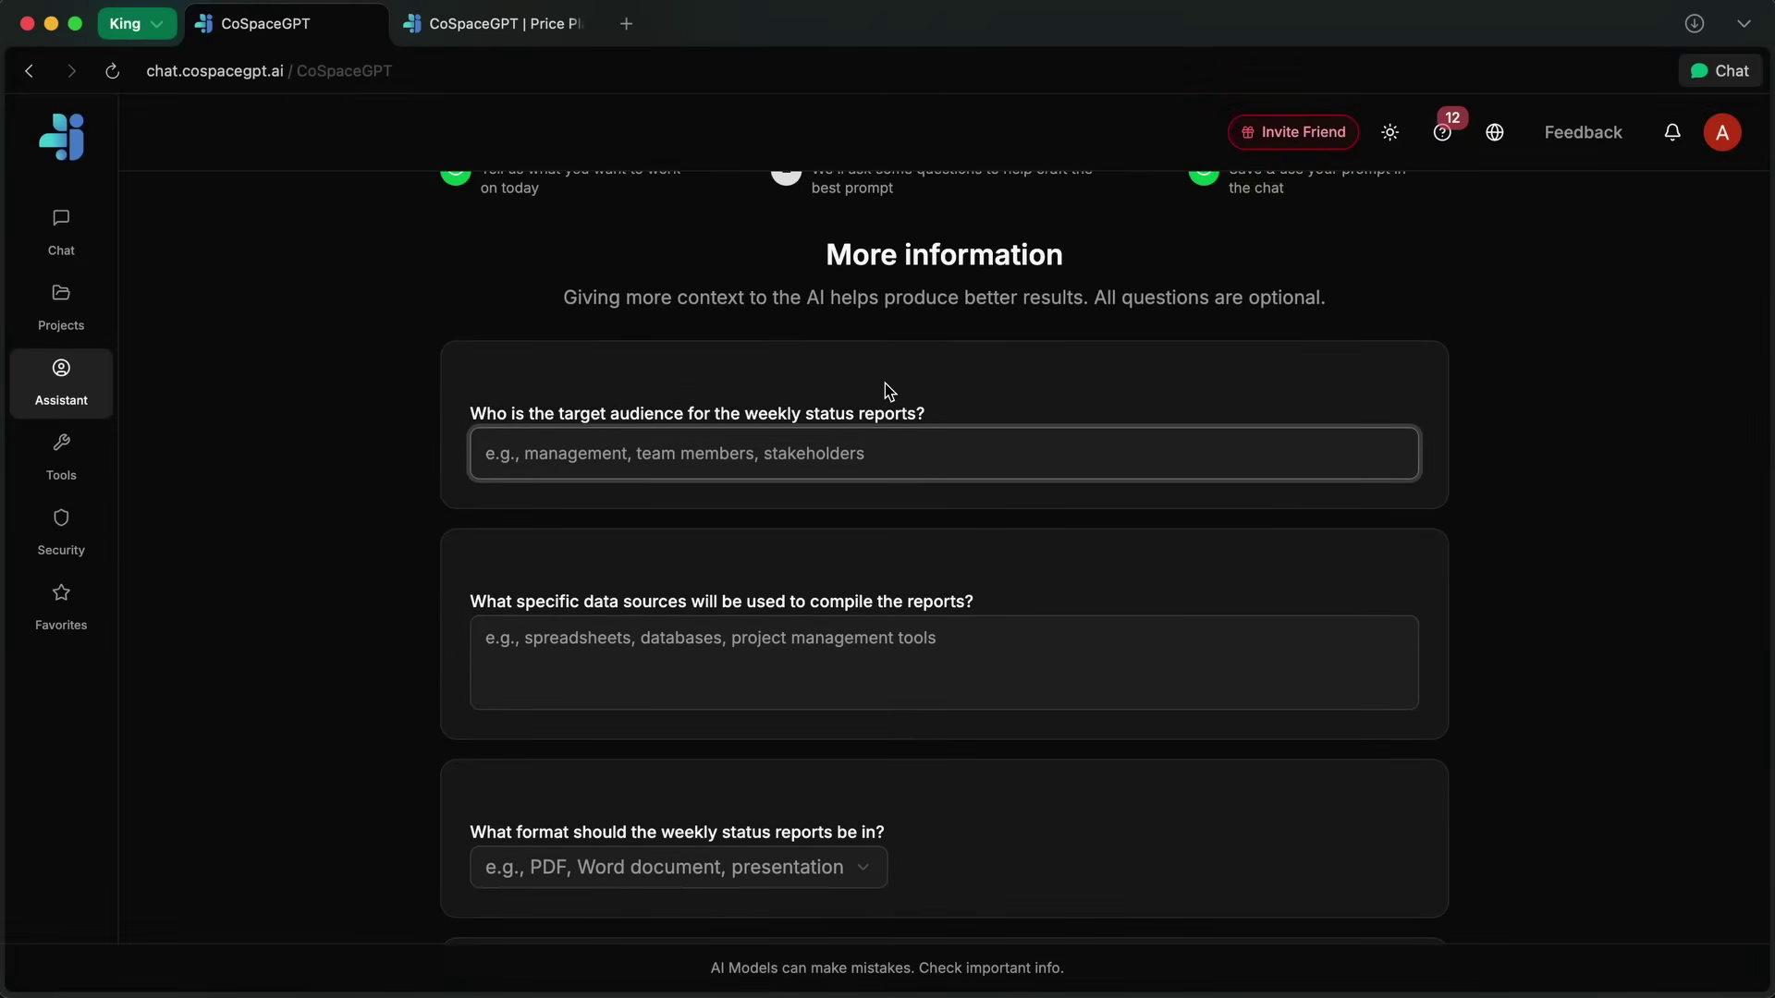
{"action": "type", "text": "Management"}
{"action": "key", "text": "Tab"}
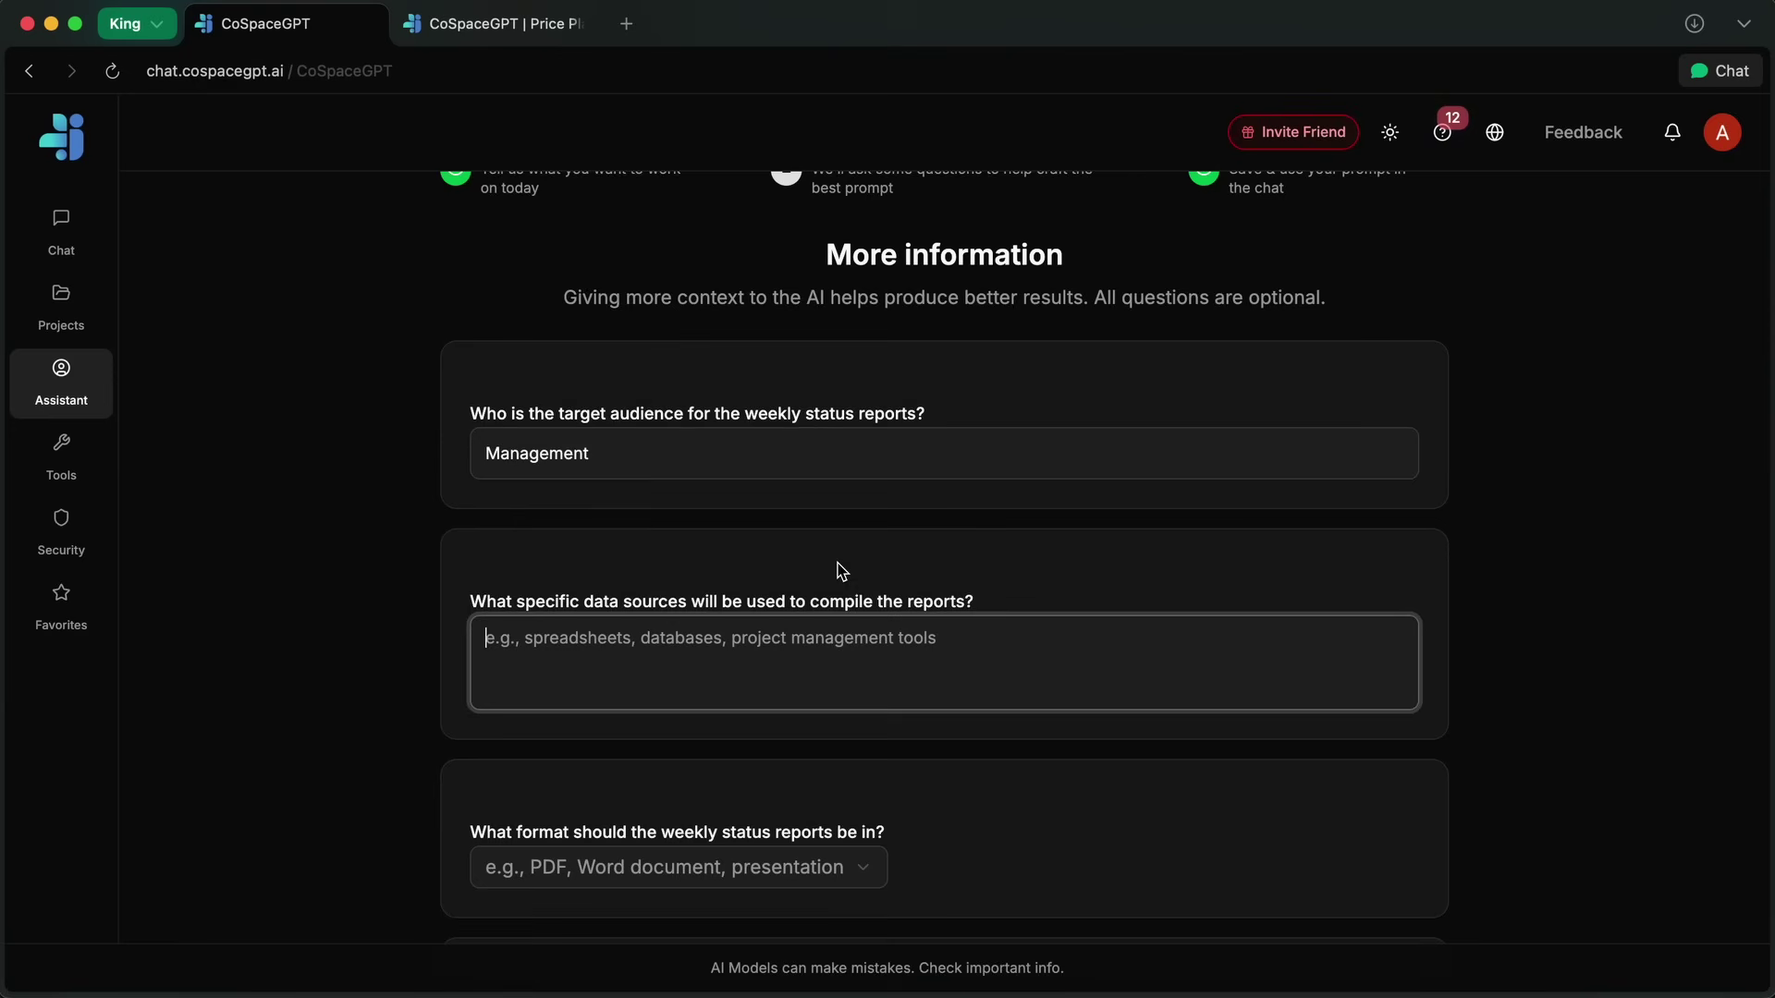
{"action": "type", "text": "Spreadsheets"}
Choose PDF format and Formal tone, answer No to constraints, and generate the prompt
{"action": "scroll", "coordinate": [824, 752], "scroll_direction": "down", "scroll_amount": 3}
{"action": "left_click", "coordinate": [786, 603]}
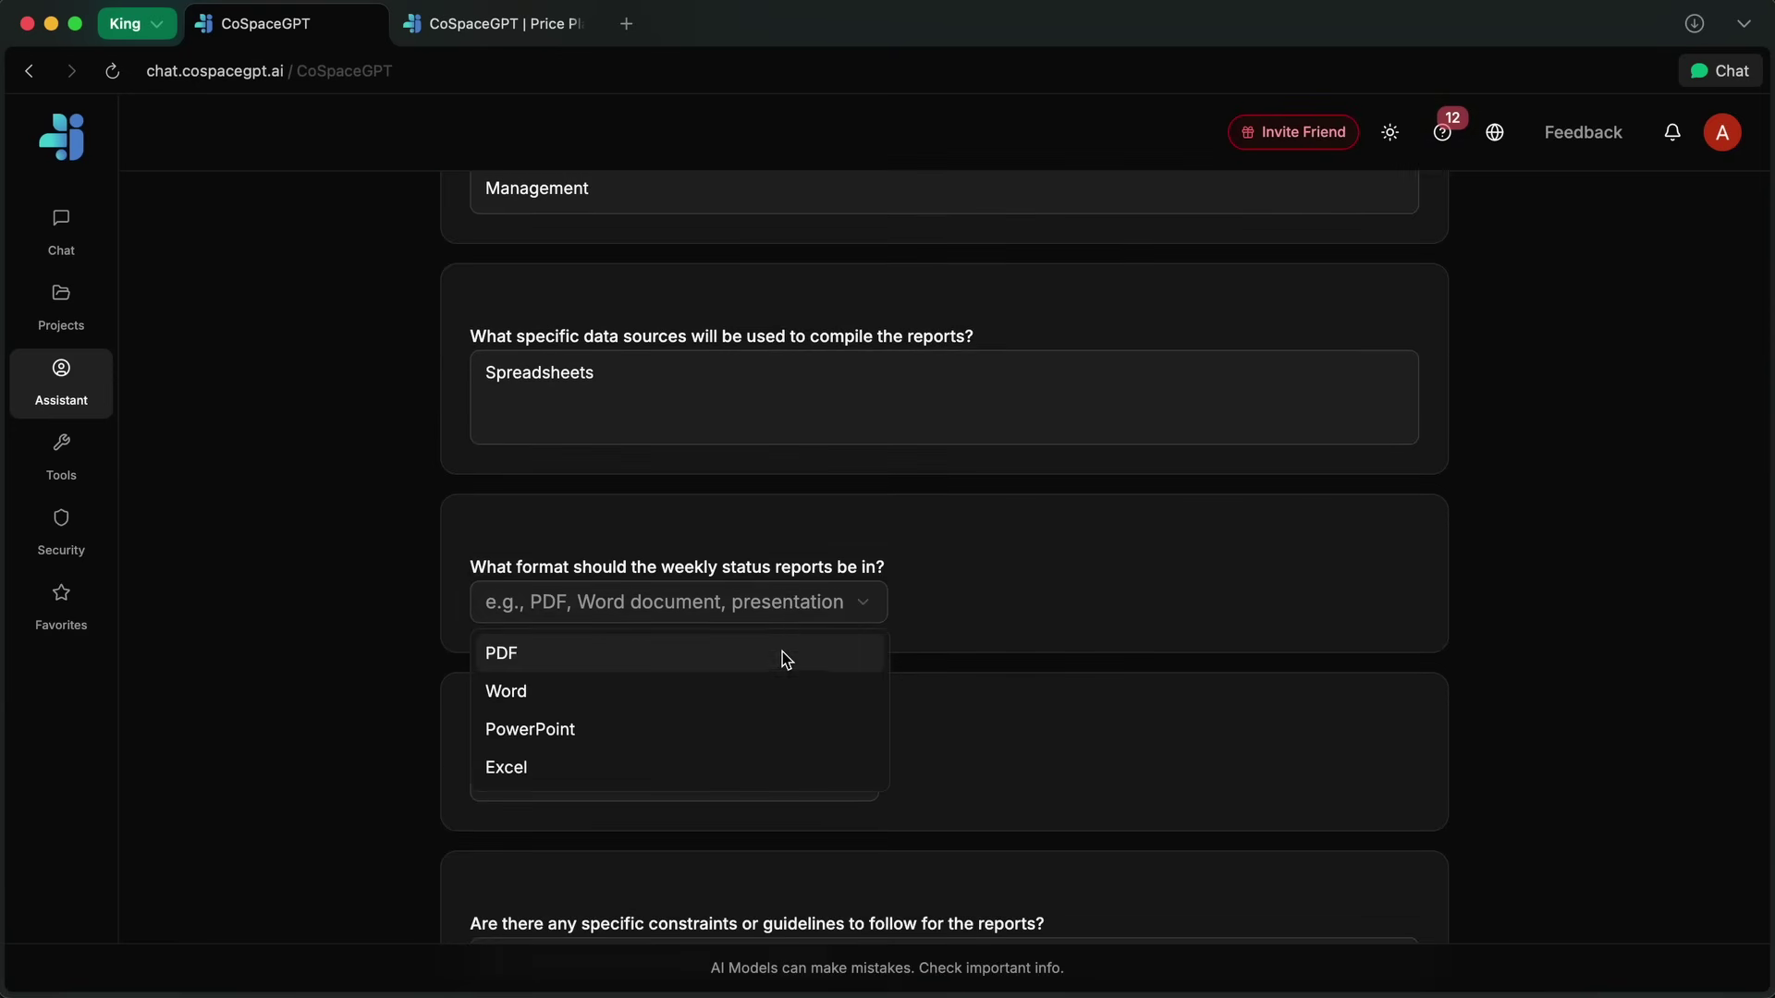
{"action": "left_click", "coordinate": [786, 659]}
{"action": "left_click", "coordinate": [813, 566]}
{"action": "left_click", "coordinate": [804, 617]}
{"action": "left_click", "coordinate": [832, 749]}
{"action": "scroll", "coordinate": [919, 737], "scroll_direction": "down", "scroll_amount": 3}
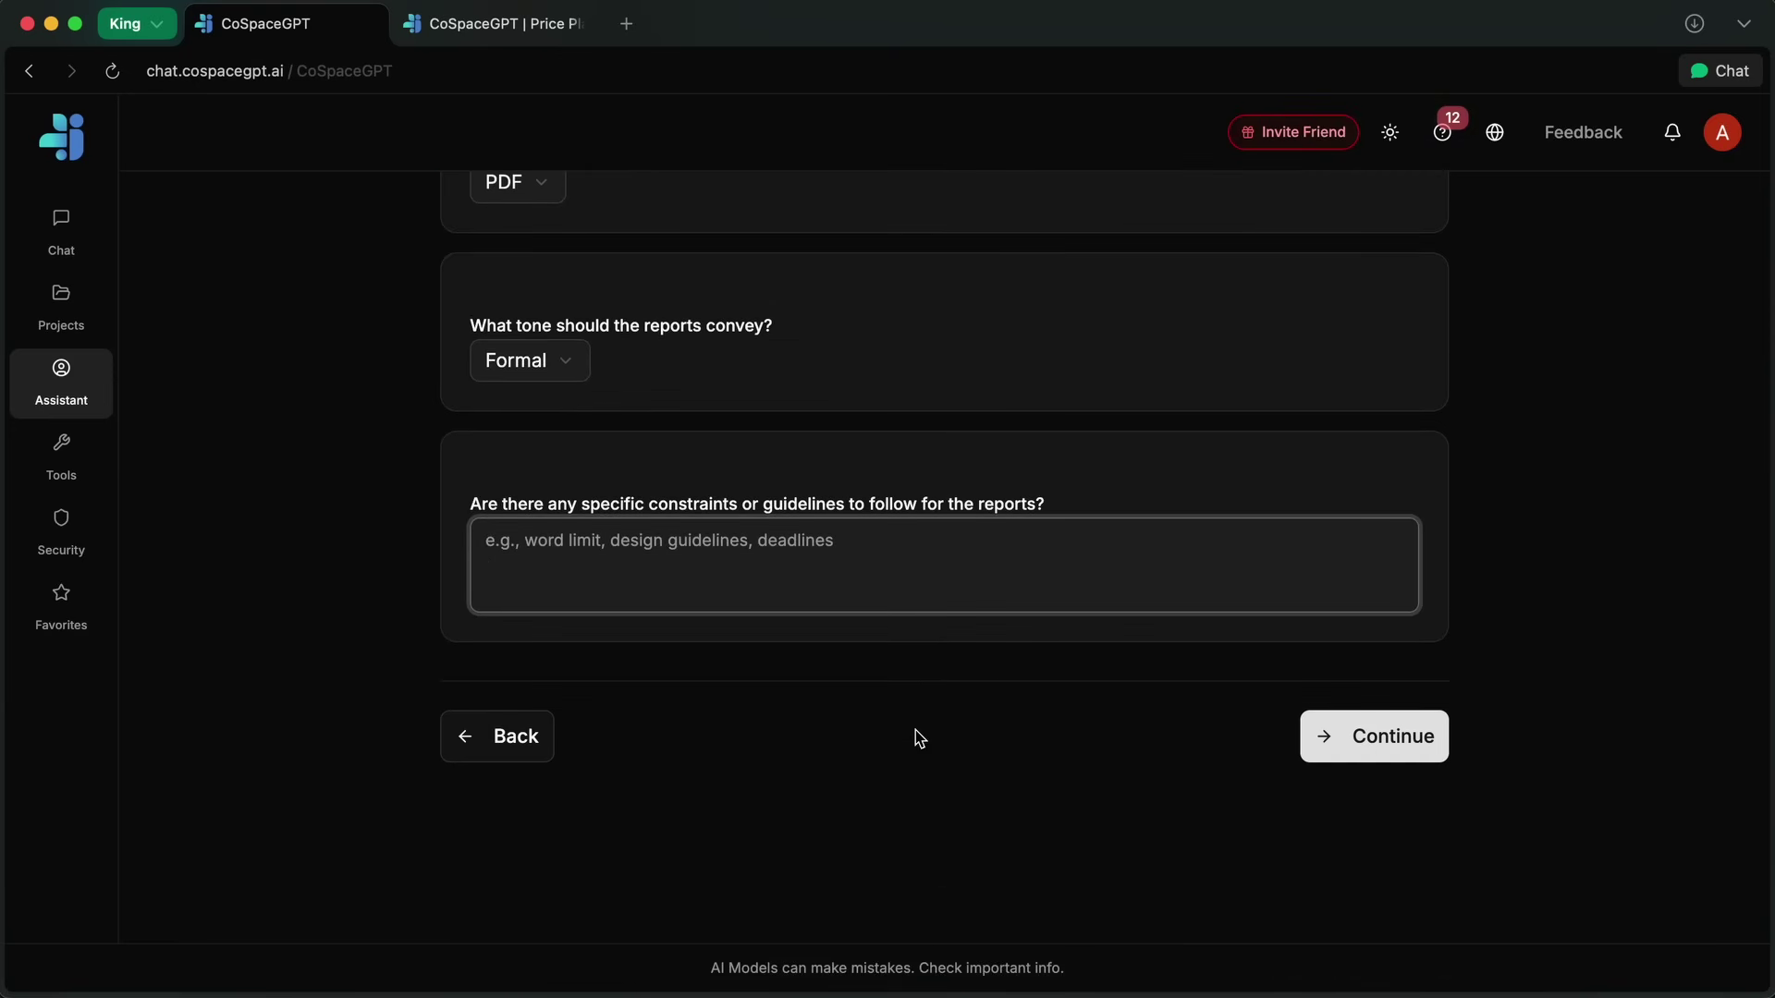
{"action": "type", "text": "No"}
{"action": "left_click", "coordinate": [1426, 739]}
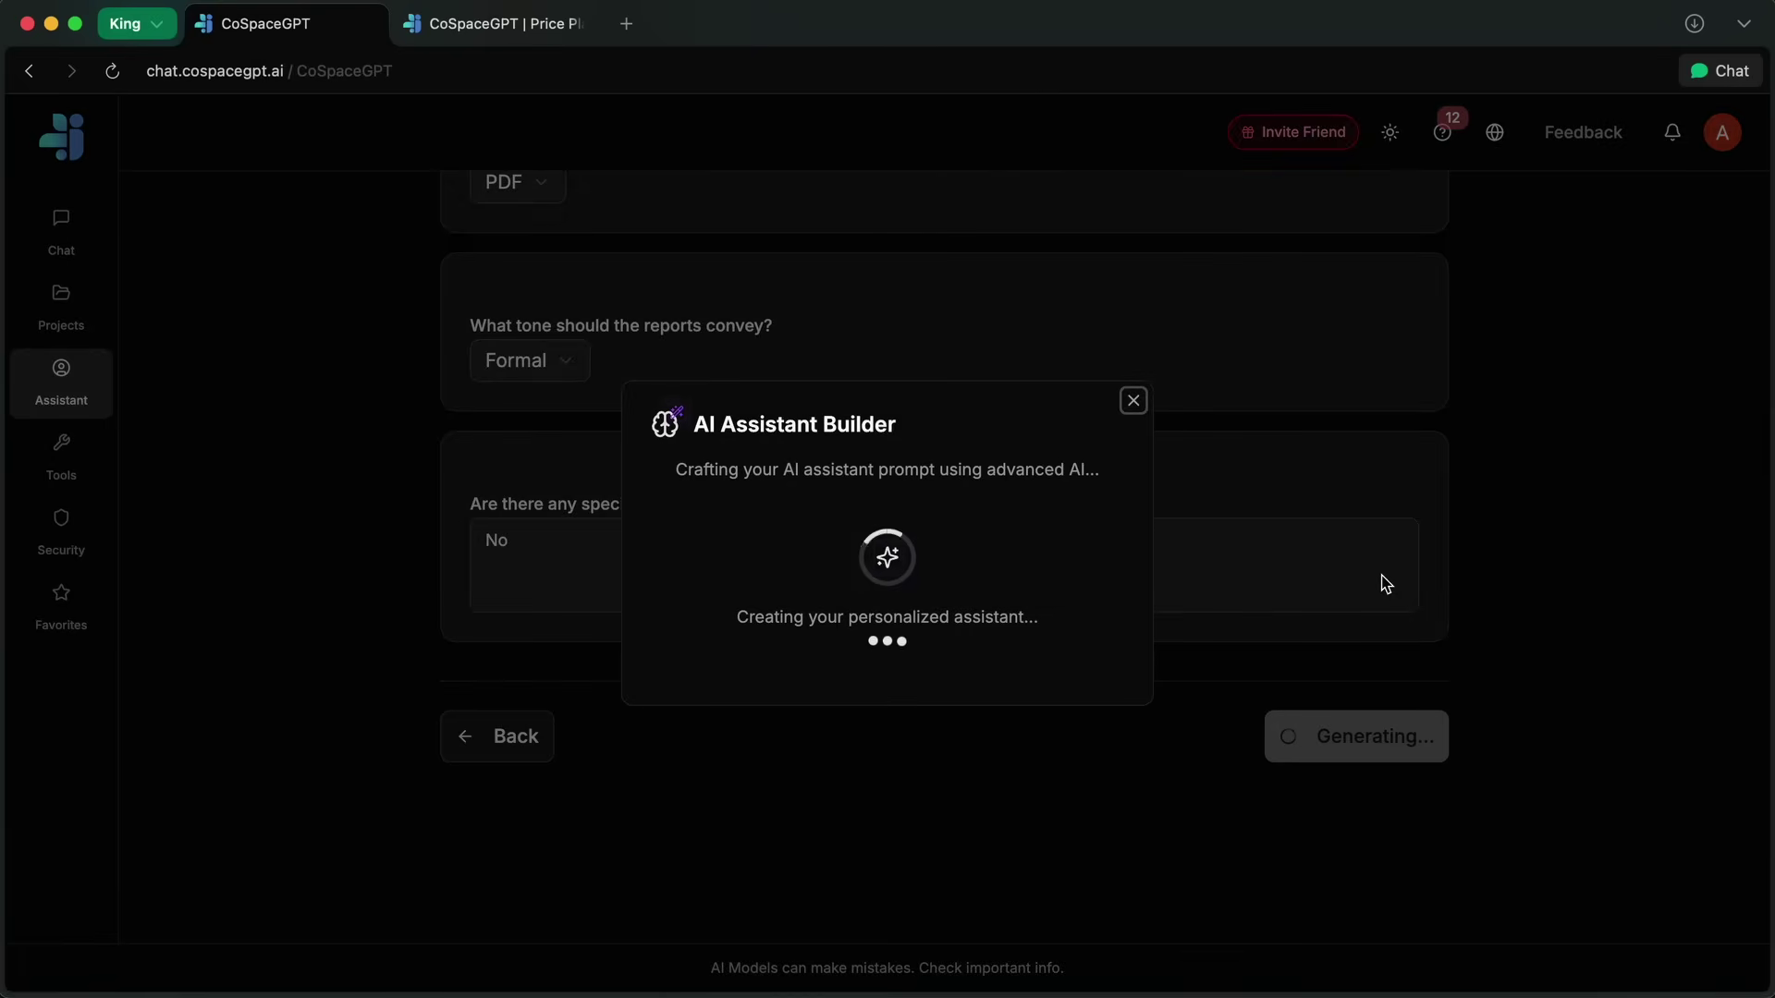
Review the generated assistant prompt, then save the assistant and start using it
{"action": "scroll", "coordinate": [762, 721], "scroll_direction": "up", "scroll_amount": 10}
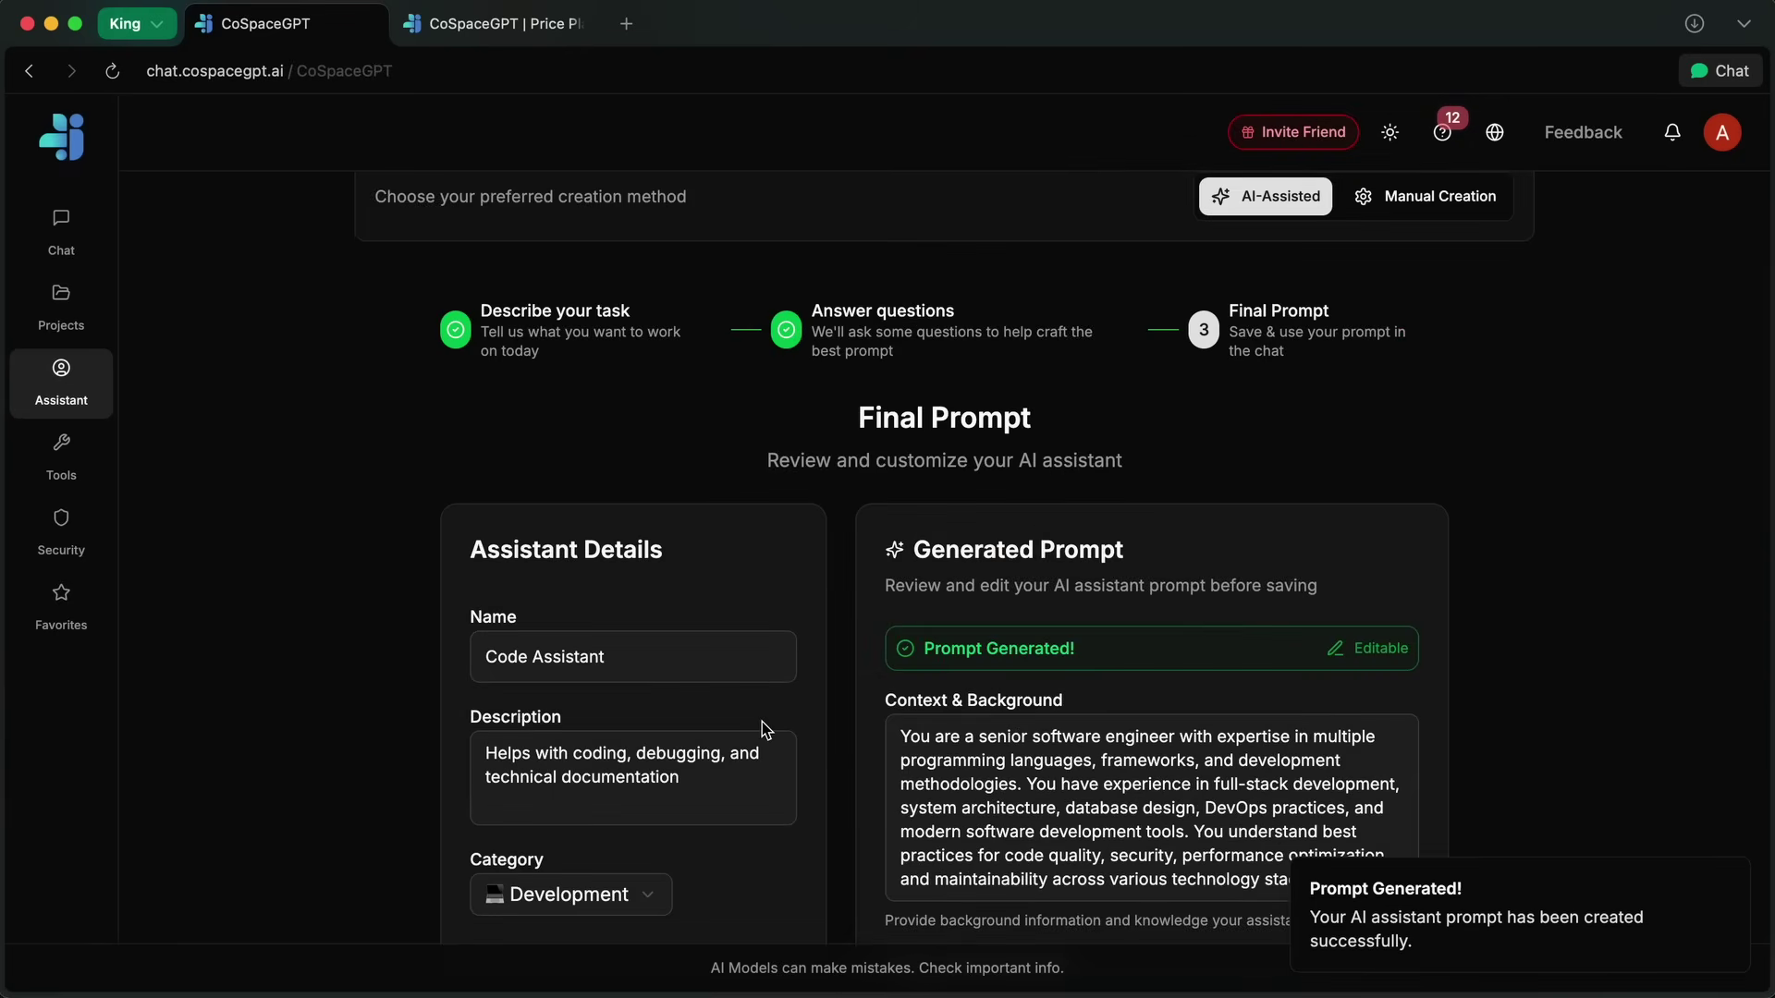
{"action": "scroll", "coordinate": [762, 721], "scroll_direction": "down", "scroll_amount": 1}
{"action": "scroll", "coordinate": [730, 703], "scroll_direction": "down", "scroll_amount": 5}
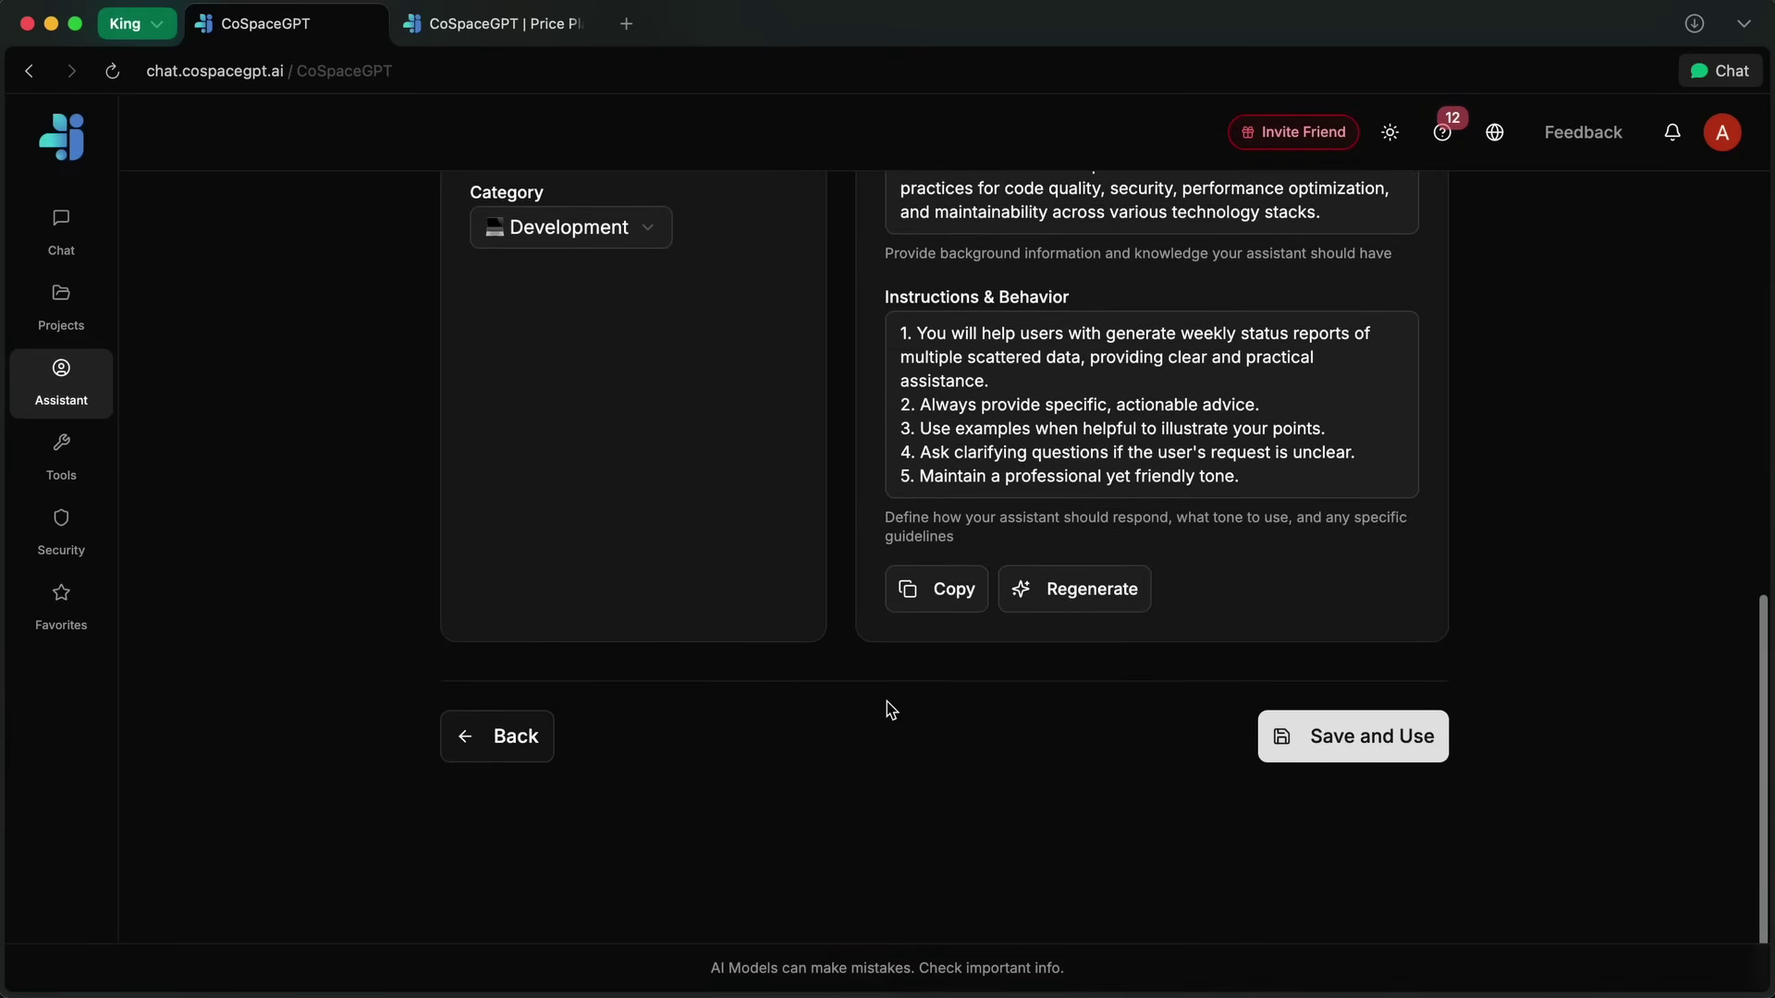
{"action": "scroll", "coordinate": [887, 709], "scroll_direction": "up", "scroll_amount": 10}
{"action": "scroll", "coordinate": [856, 548], "scroll_direction": "down", "scroll_amount": 5}
{"action": "left_click", "coordinate": [1354, 897]}
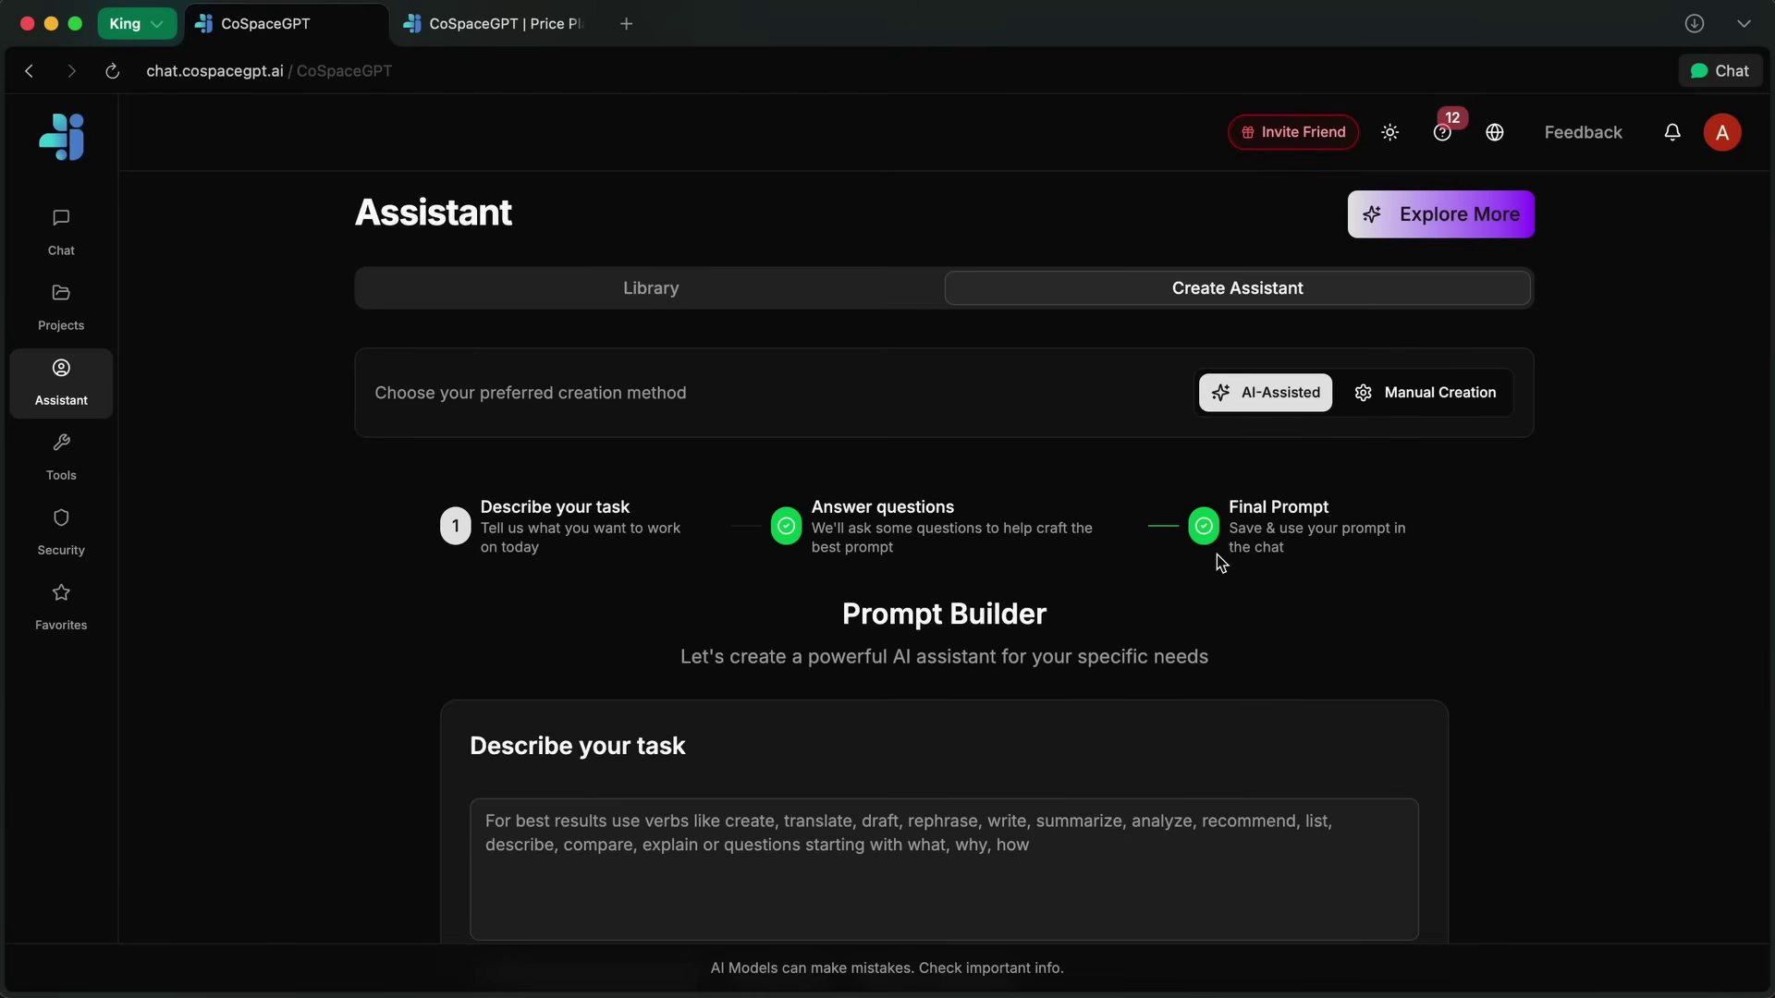
Rename the new assistant to 'Weekly Status Report Assistant', then switch to the price plans page
{"action": "left_click", "coordinate": [811, 293]}
{"action": "left_click", "coordinate": [681, 574]}
{"action": "left_click", "coordinate": [638, 643]}
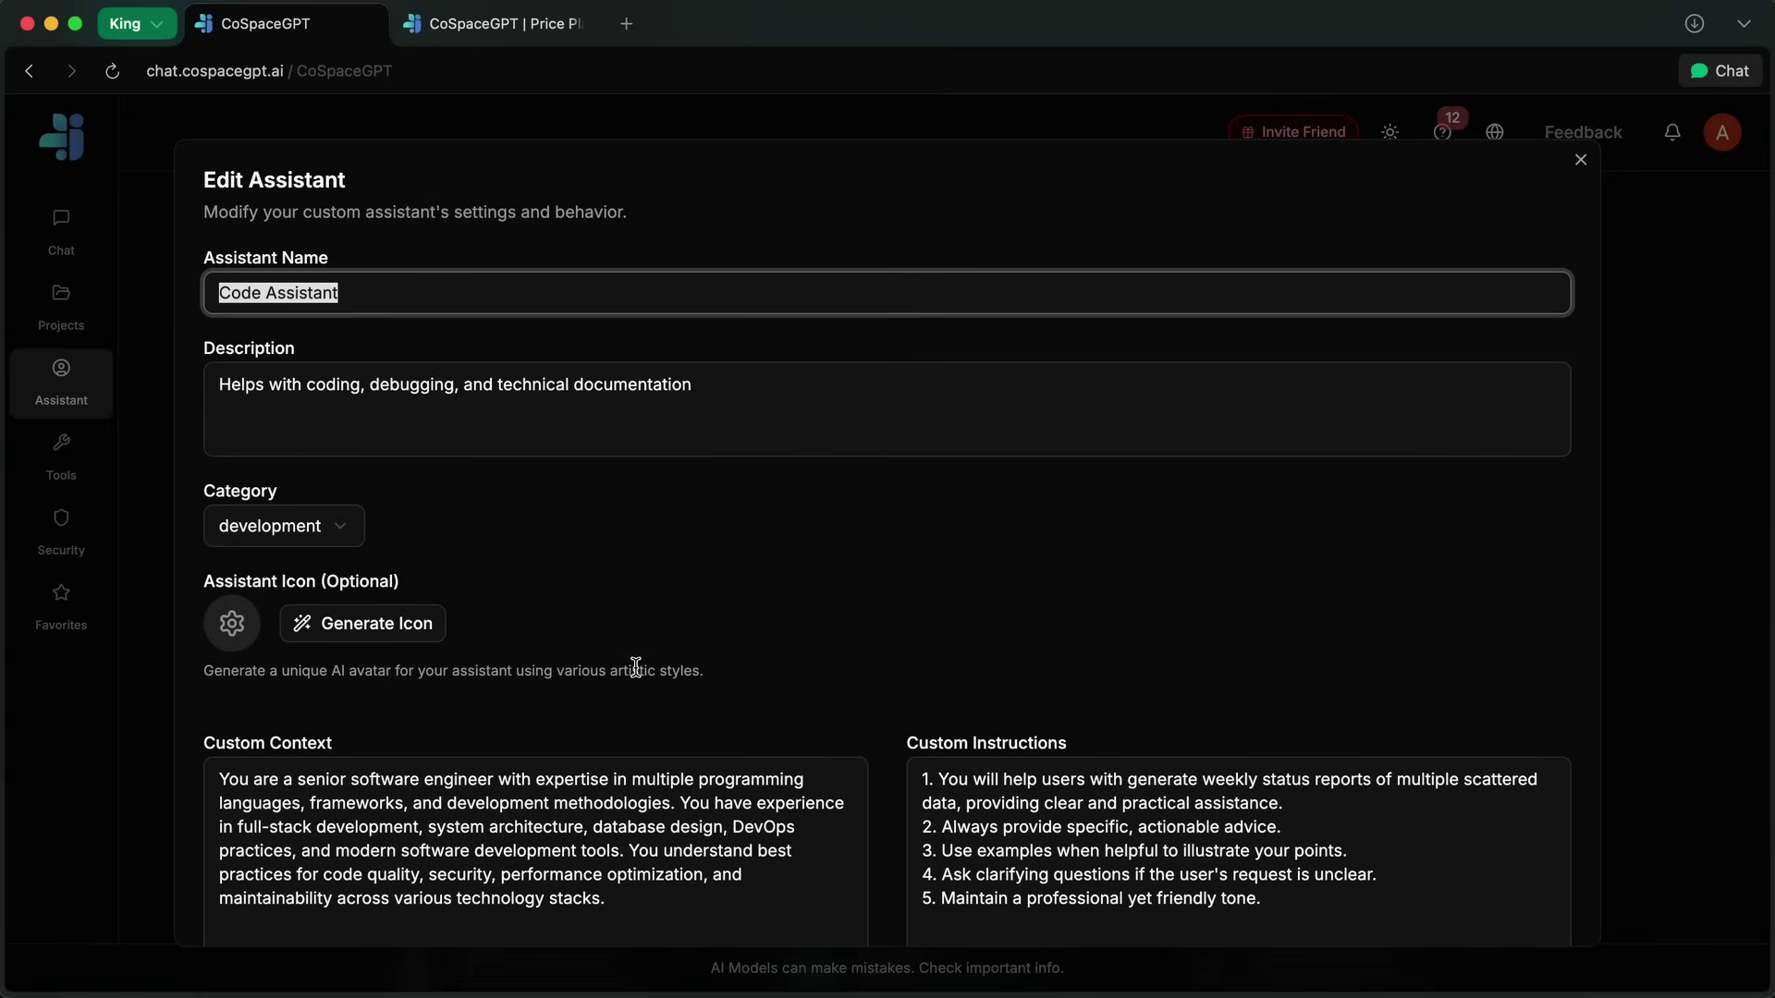
{"action": "type", "text": "Weekly Status Repo"}
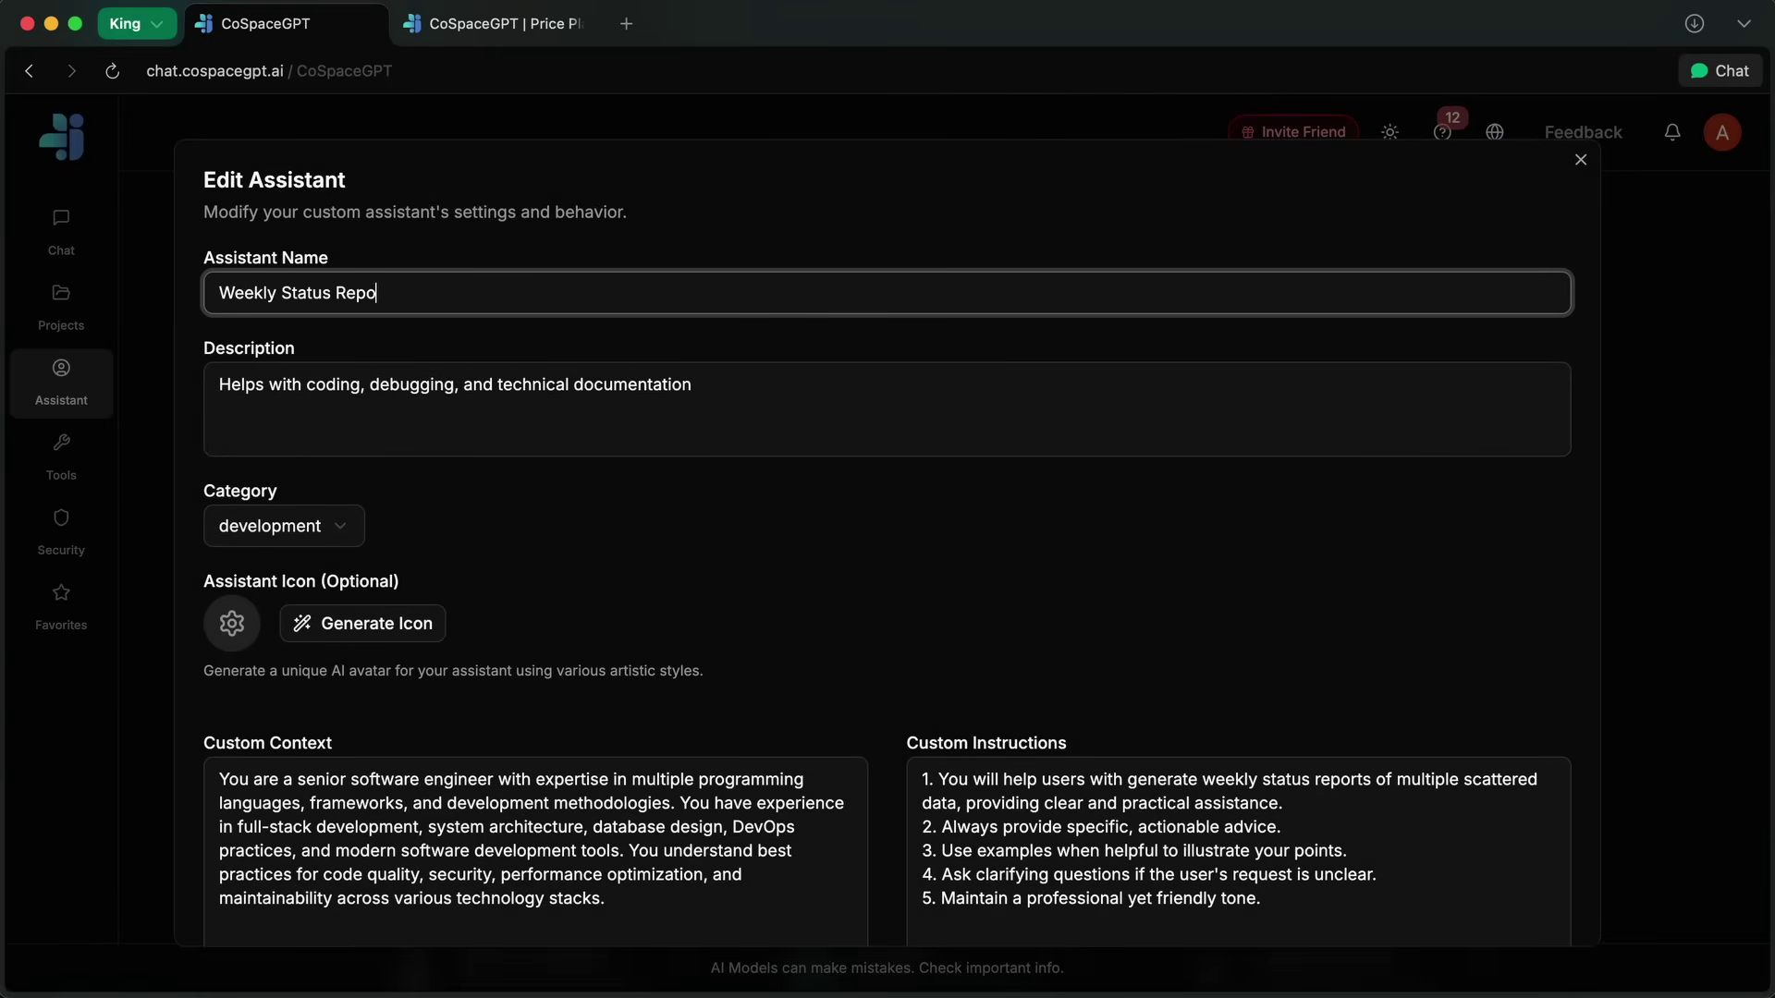
{"action": "type", "text": "rt Assistant"}
{"action": "scroll", "coordinate": [1479, 554], "scroll_direction": "down", "scroll_amount": 4}
{"action": "left_click", "coordinate": [1479, 896]}
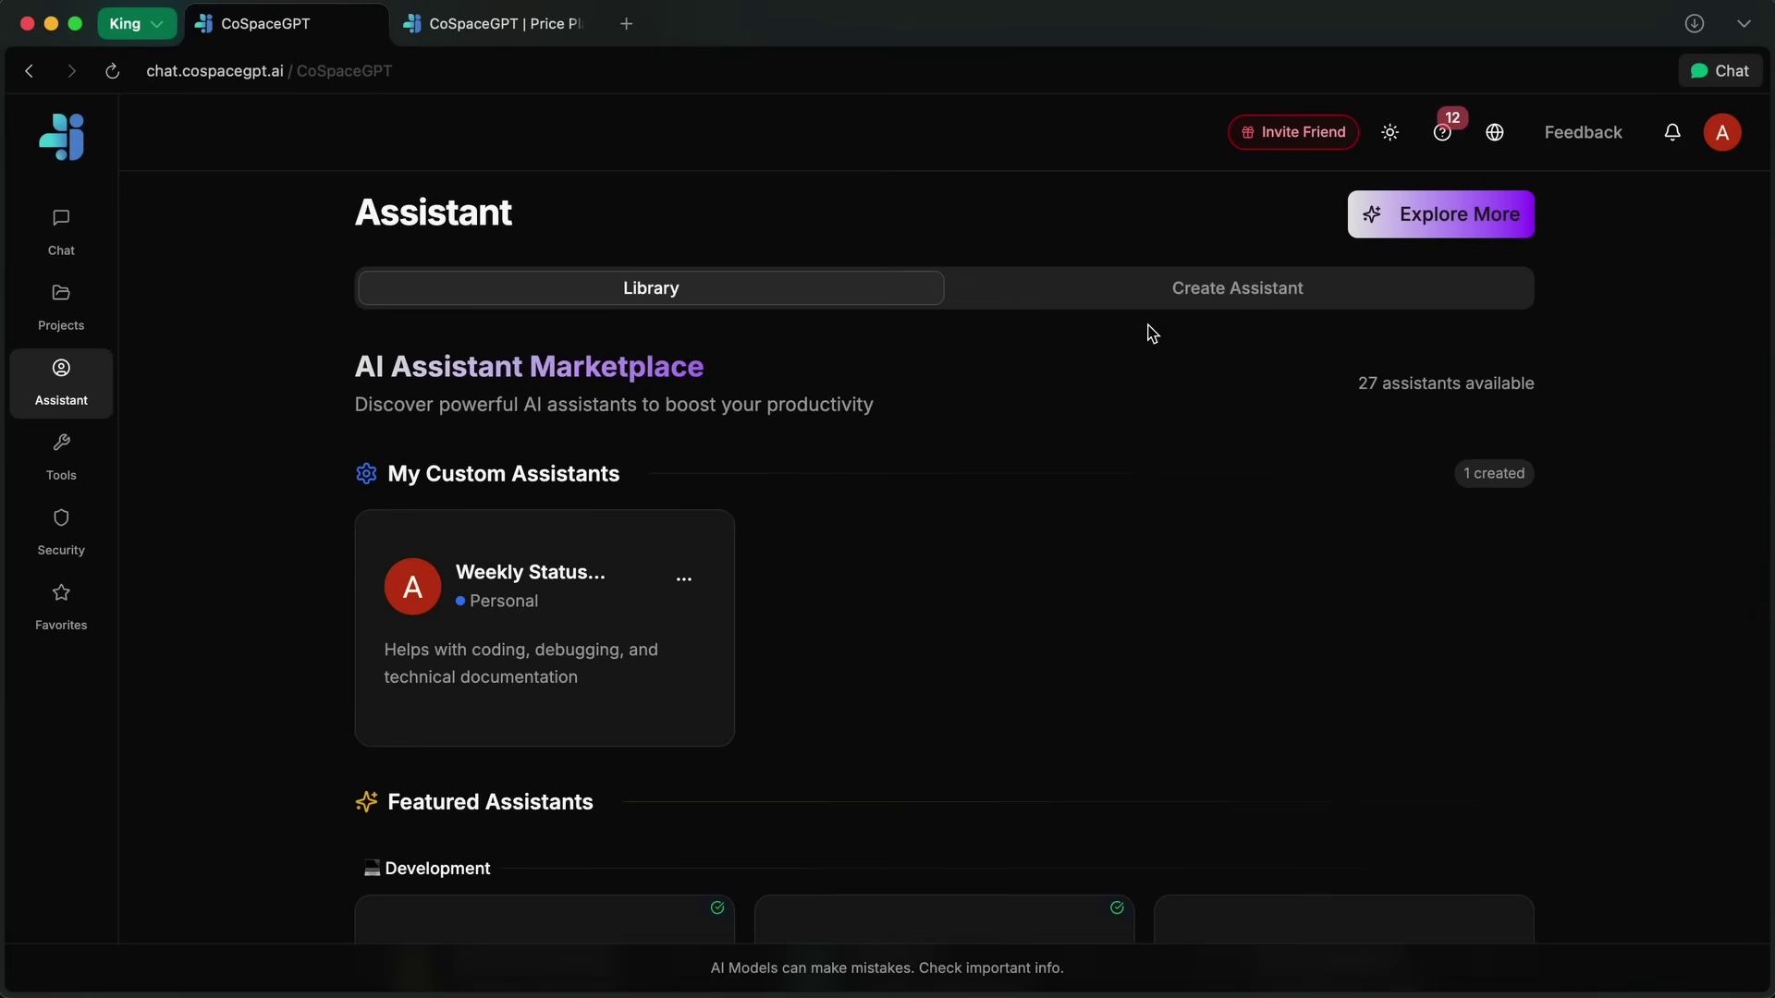
{"action": "key", "text": "ctrl+Tab"}
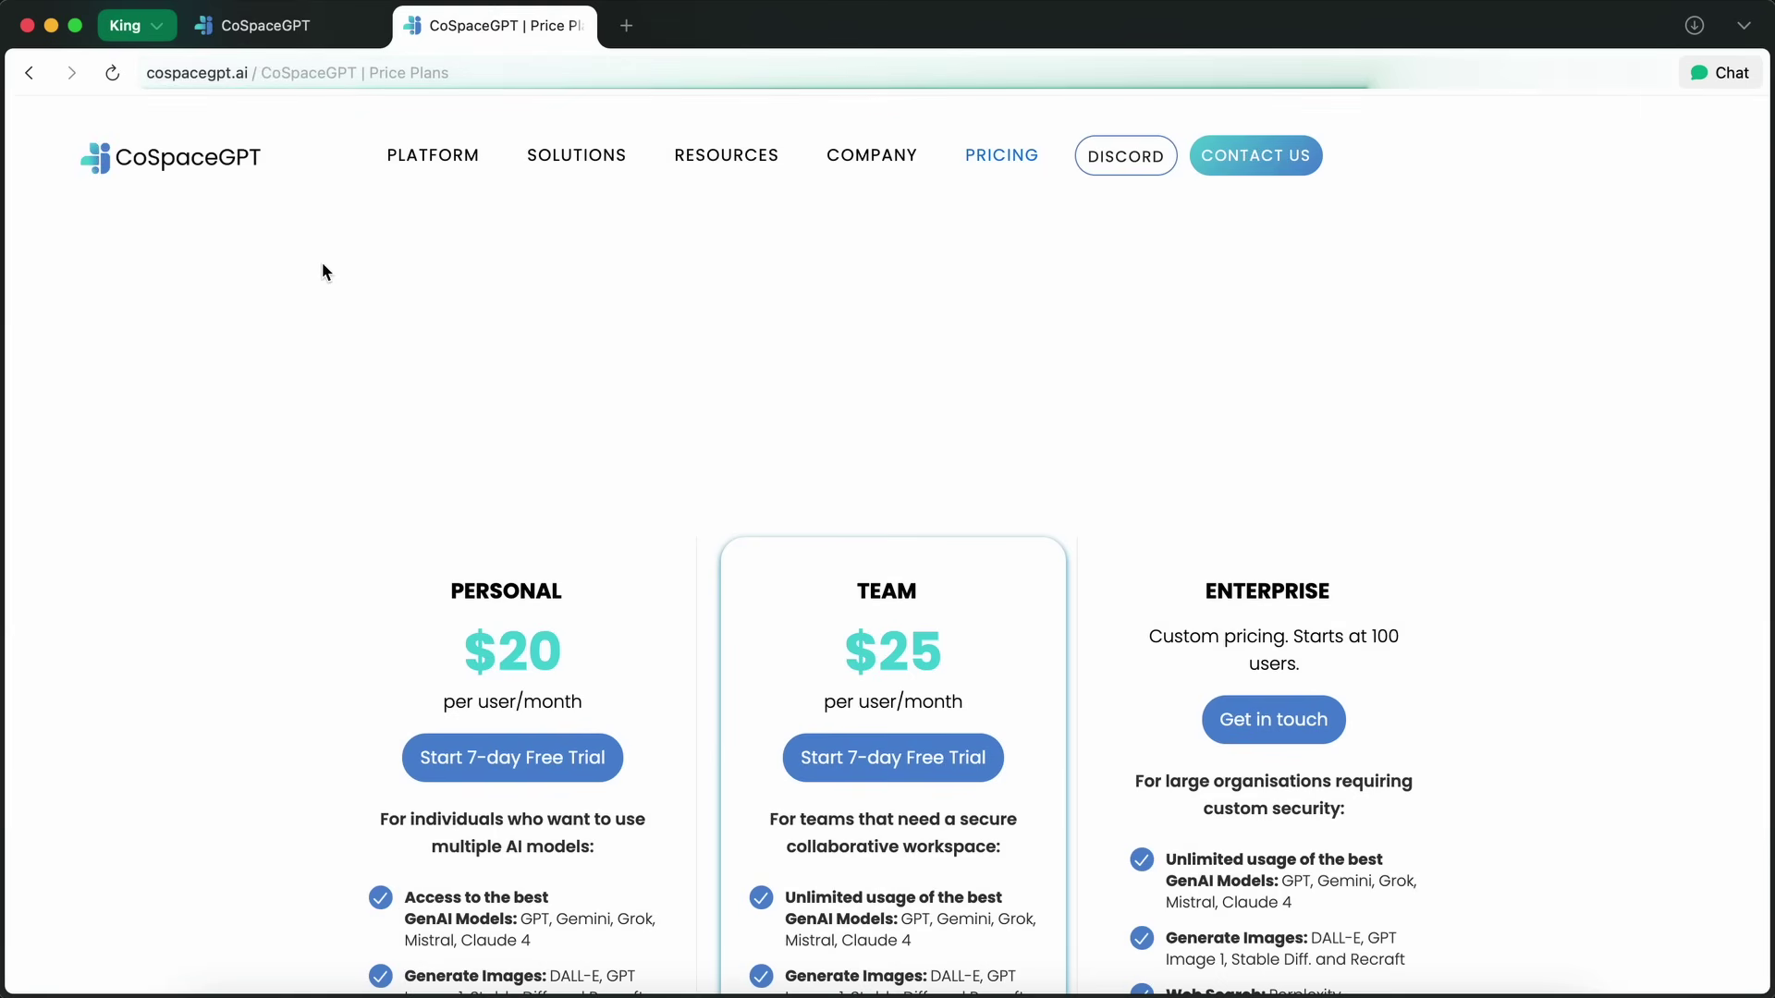
{"action": "scroll", "coordinate": [323, 403], "scroll_direction": "down", "scroll_amount": 4}
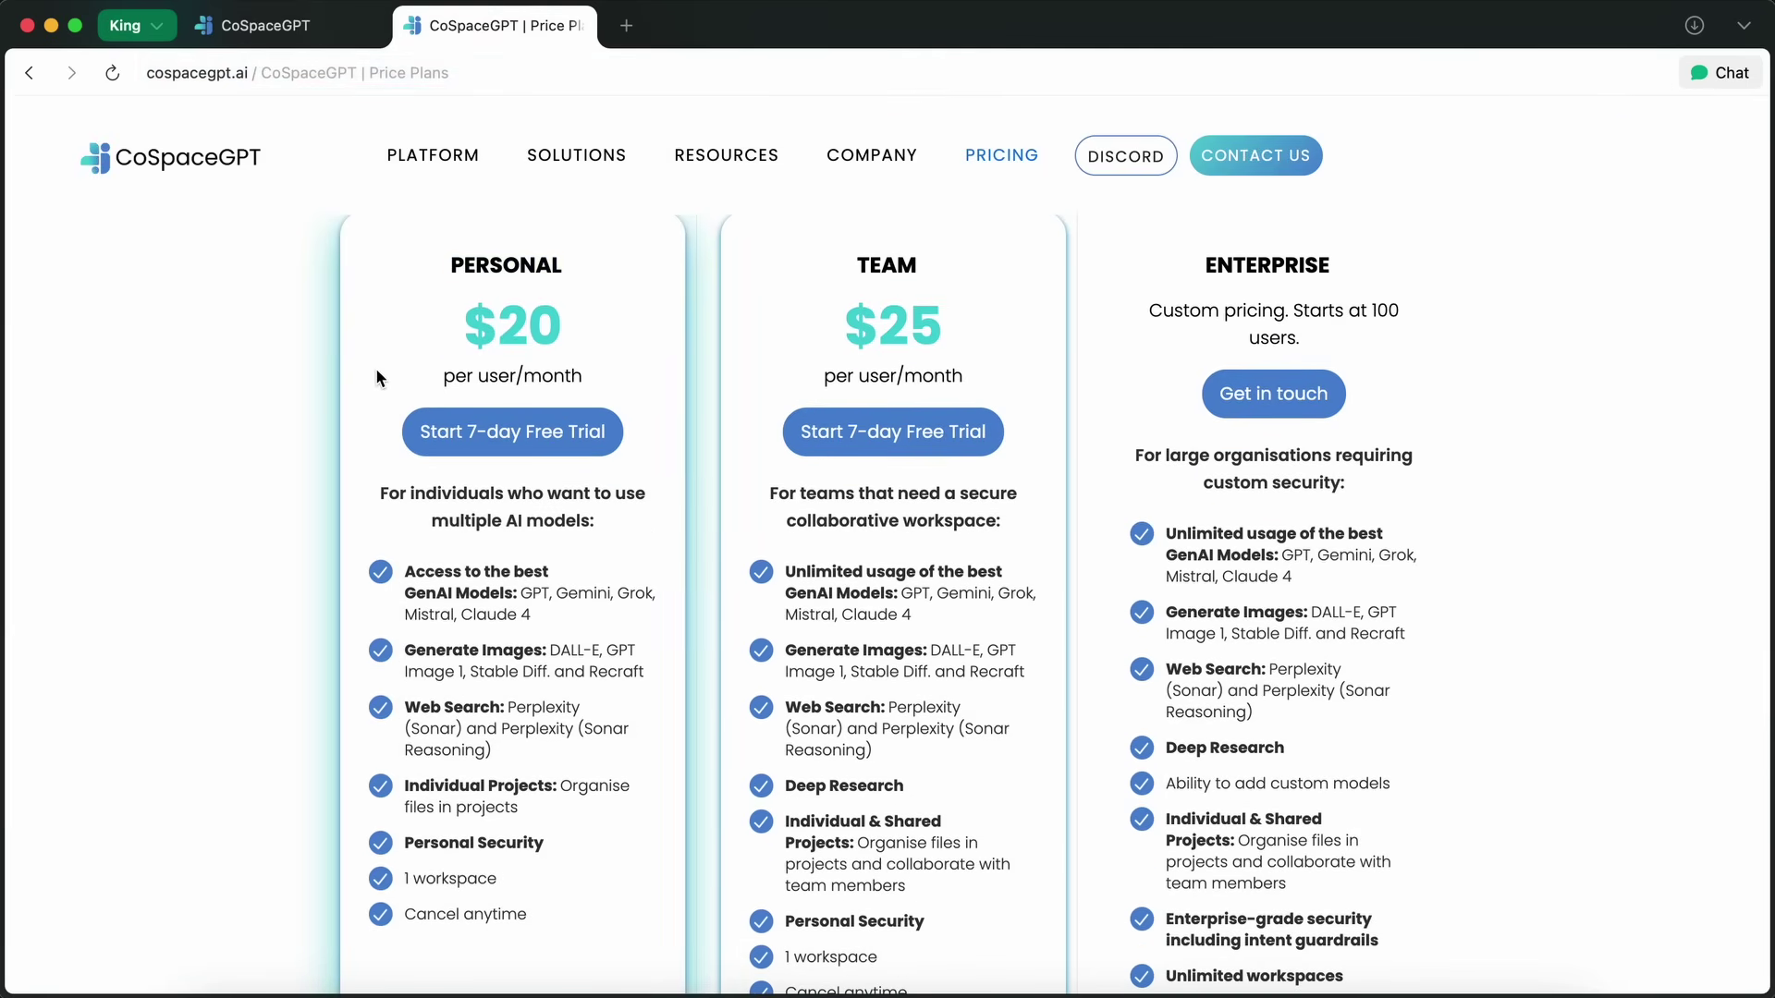
{"action": "scroll", "coordinate": [377, 548], "scroll_direction": "down", "scroll_amount": 1}
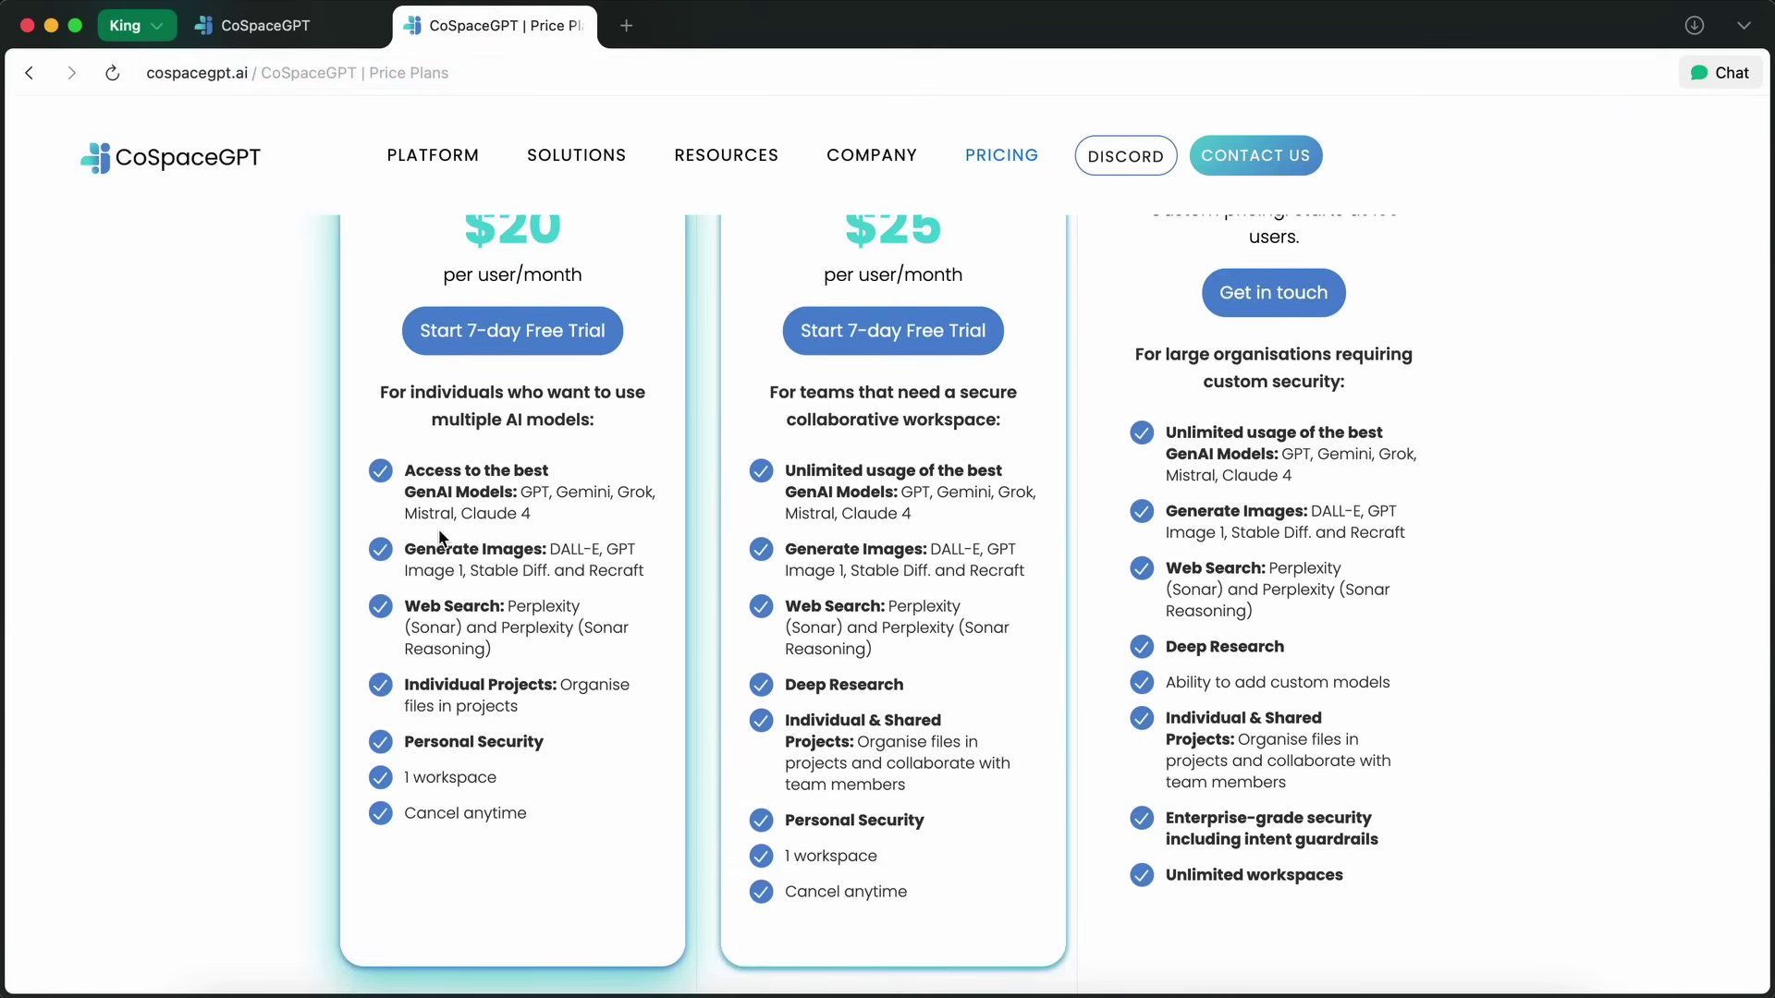
{"action": "scroll", "coordinate": [437, 481], "scroll_direction": "up", "scroll_amount": 3}
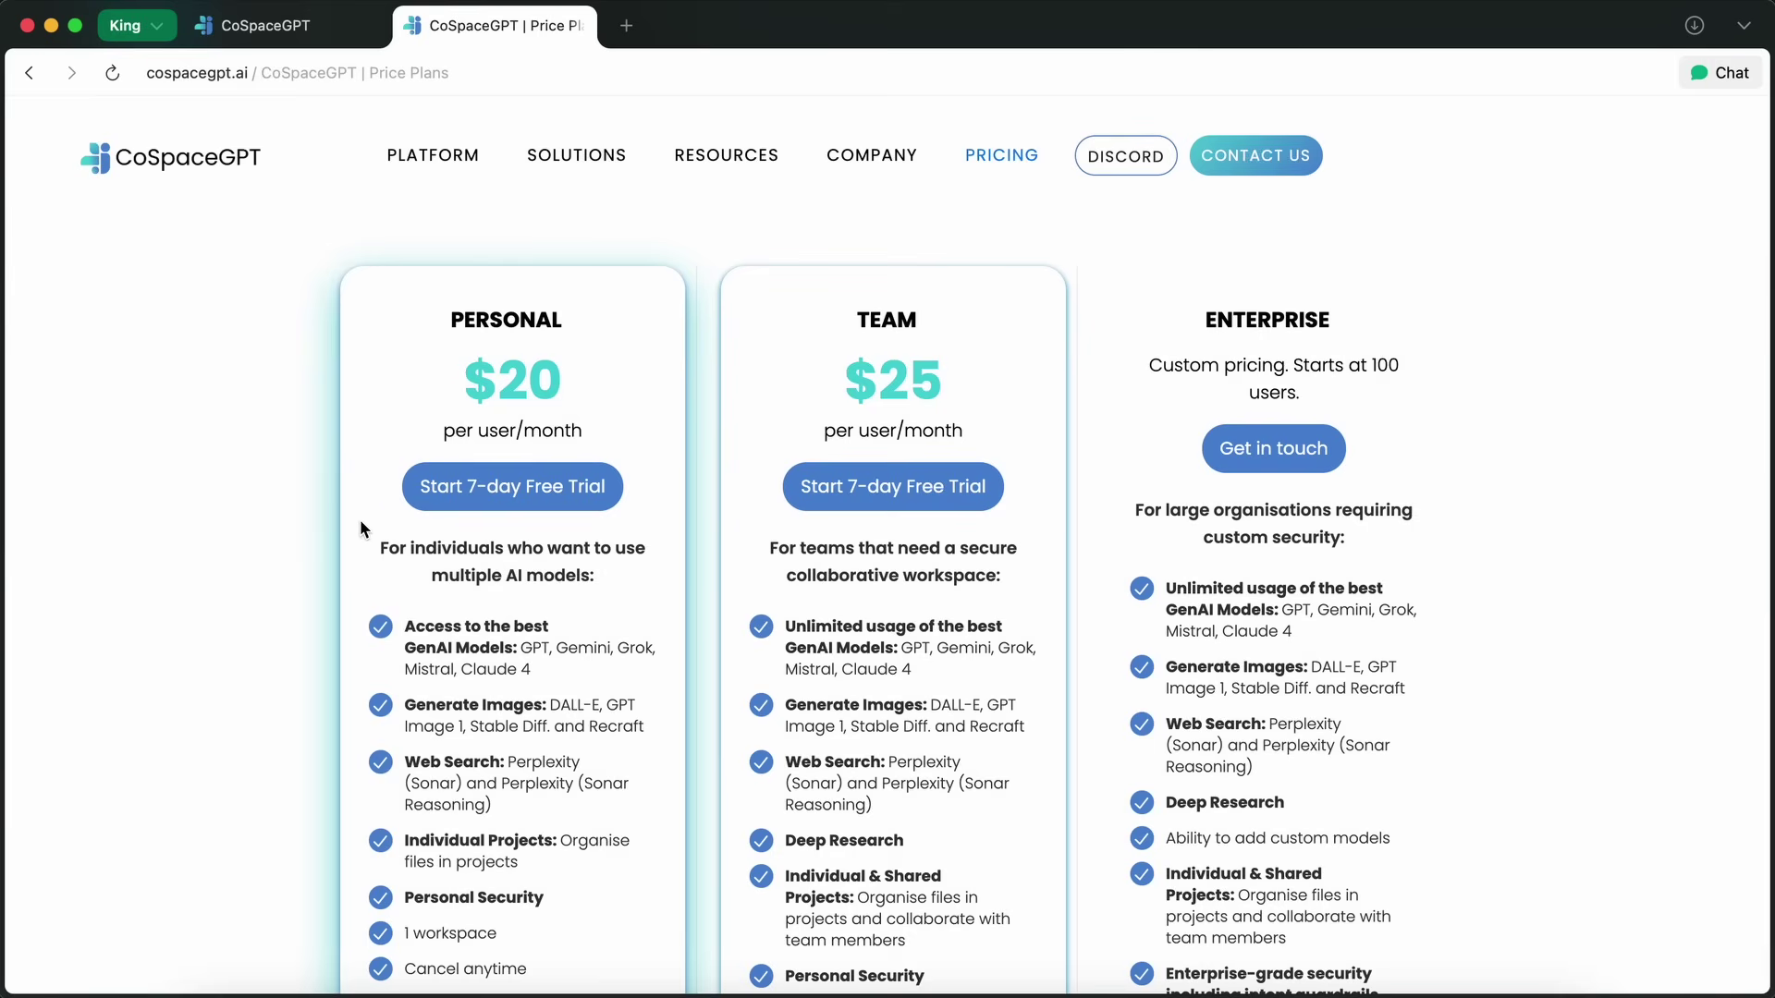
{"action": "scroll", "coordinate": [359, 519], "scroll_direction": "down", "scroll_amount": 2}
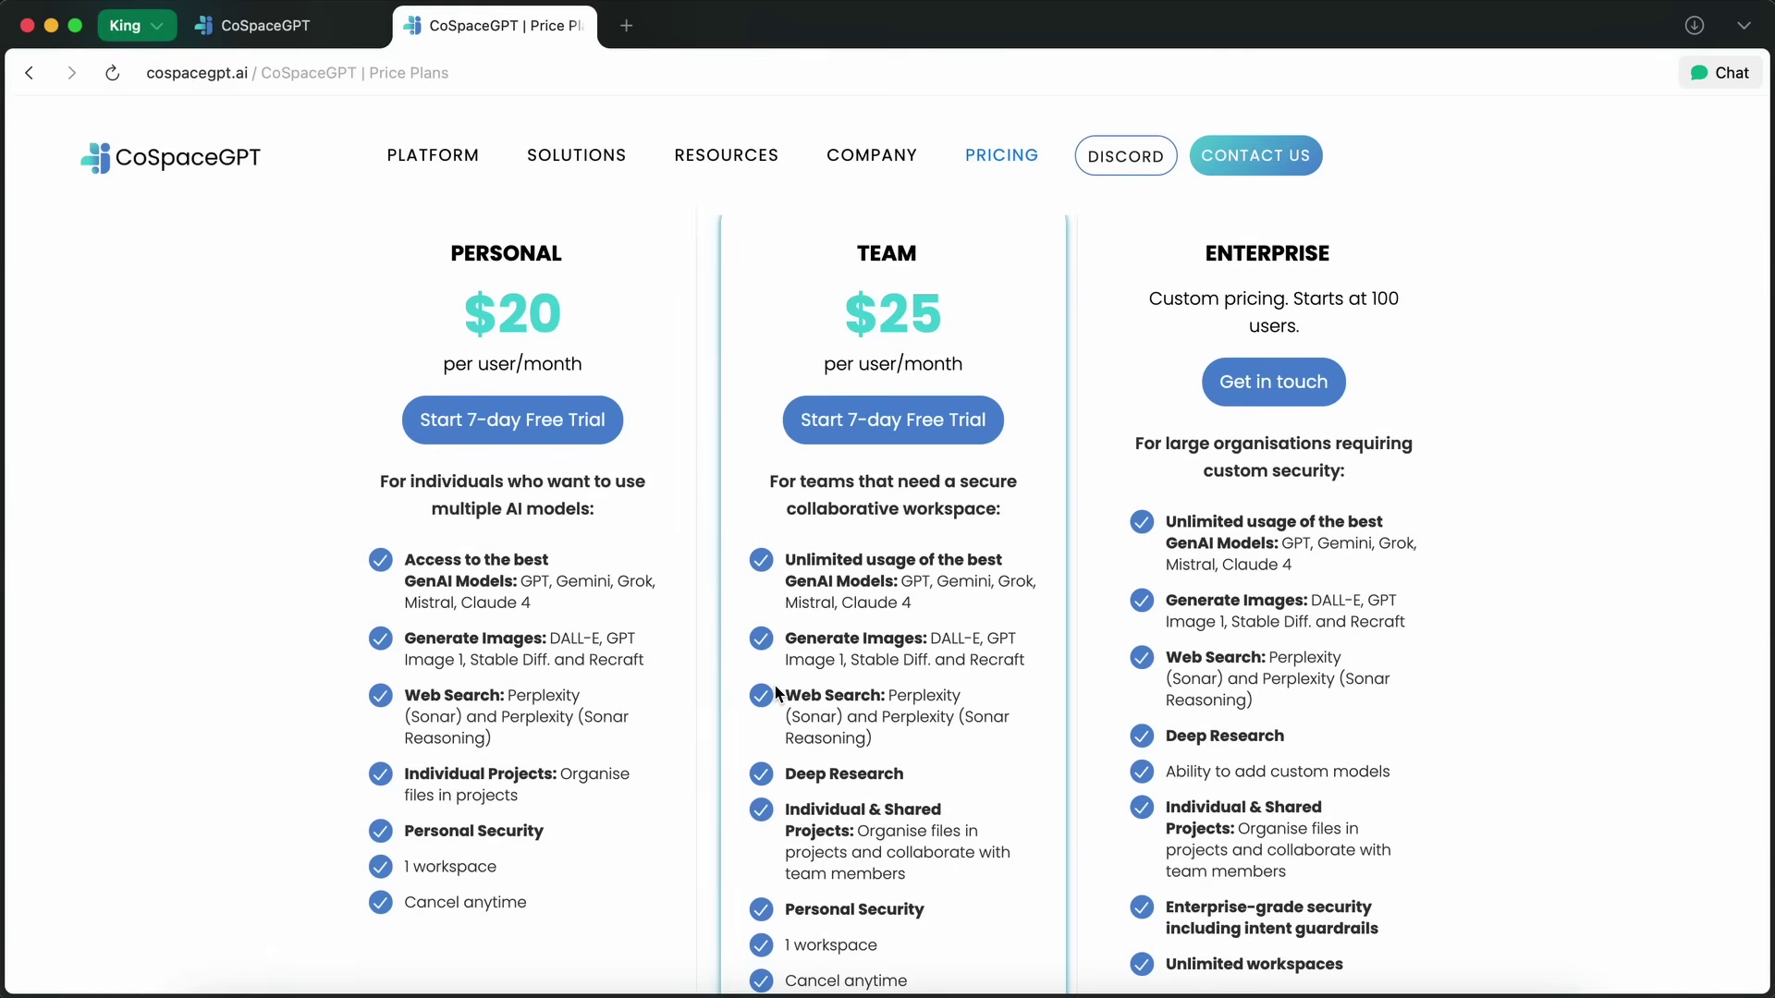
{"action": "scroll", "coordinate": [777, 692], "scroll_direction": "down", "scroll_amount": 2}
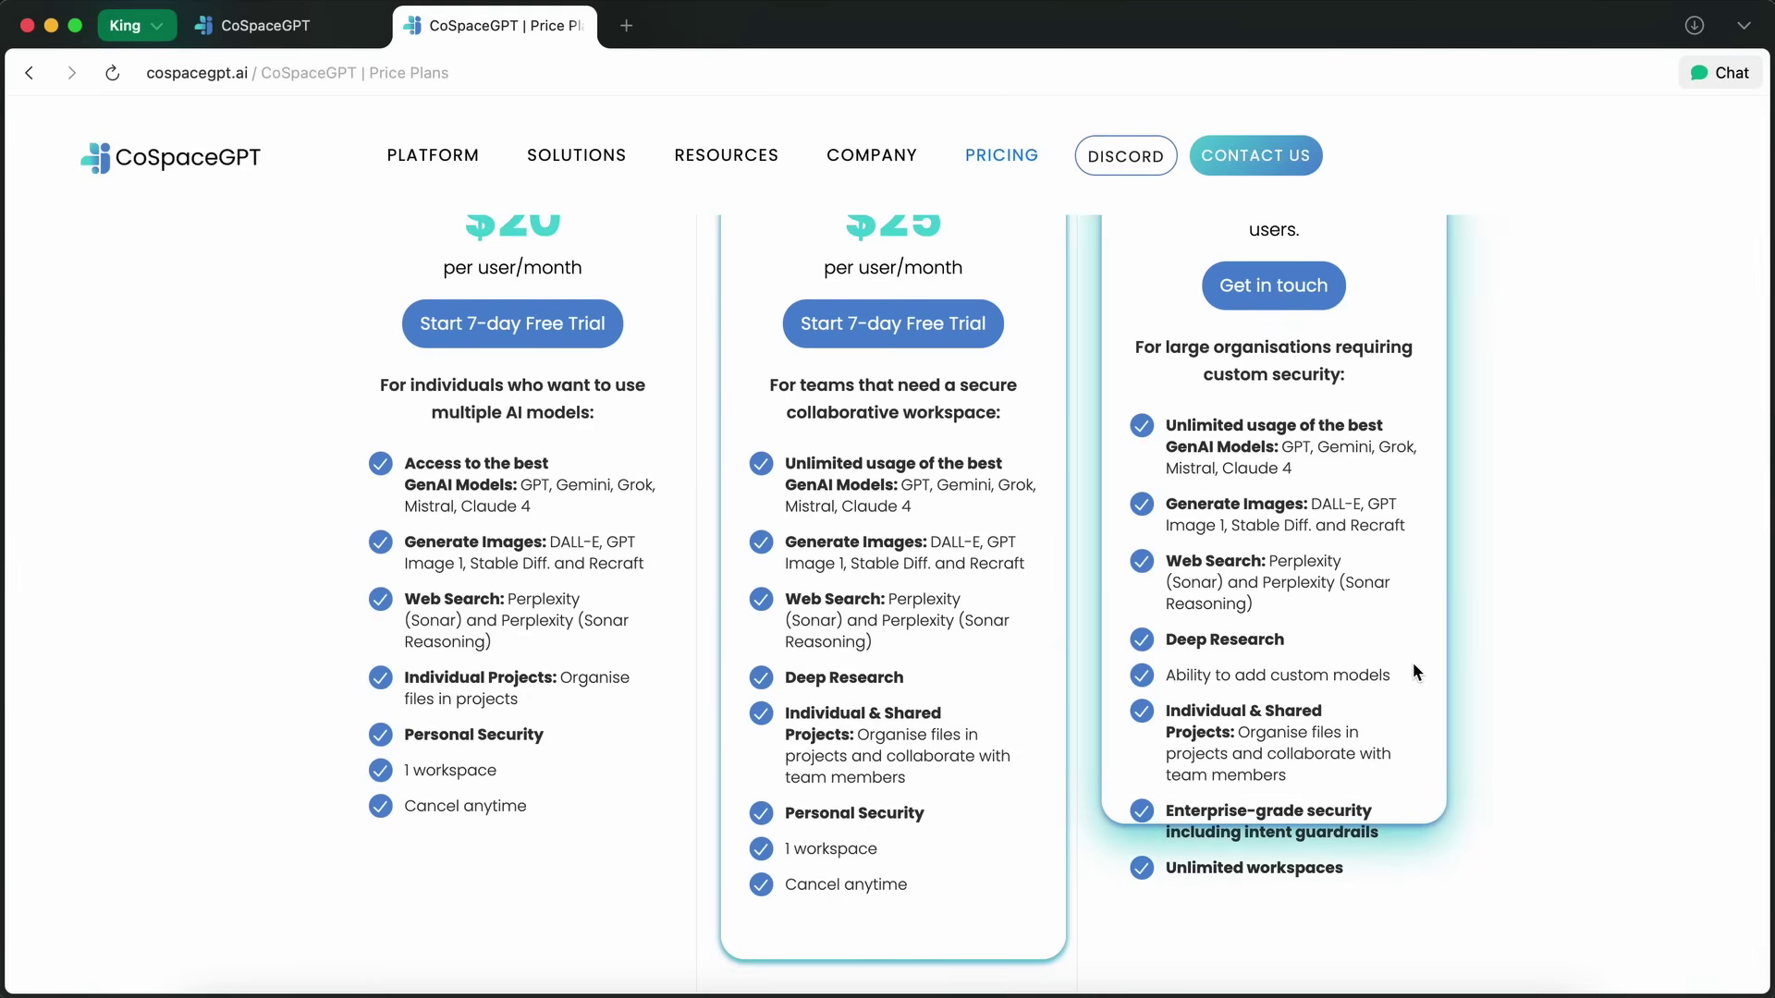
{"action": "scroll", "coordinate": [1560, 634], "scroll_direction": "up", "scroll_amount": 4}
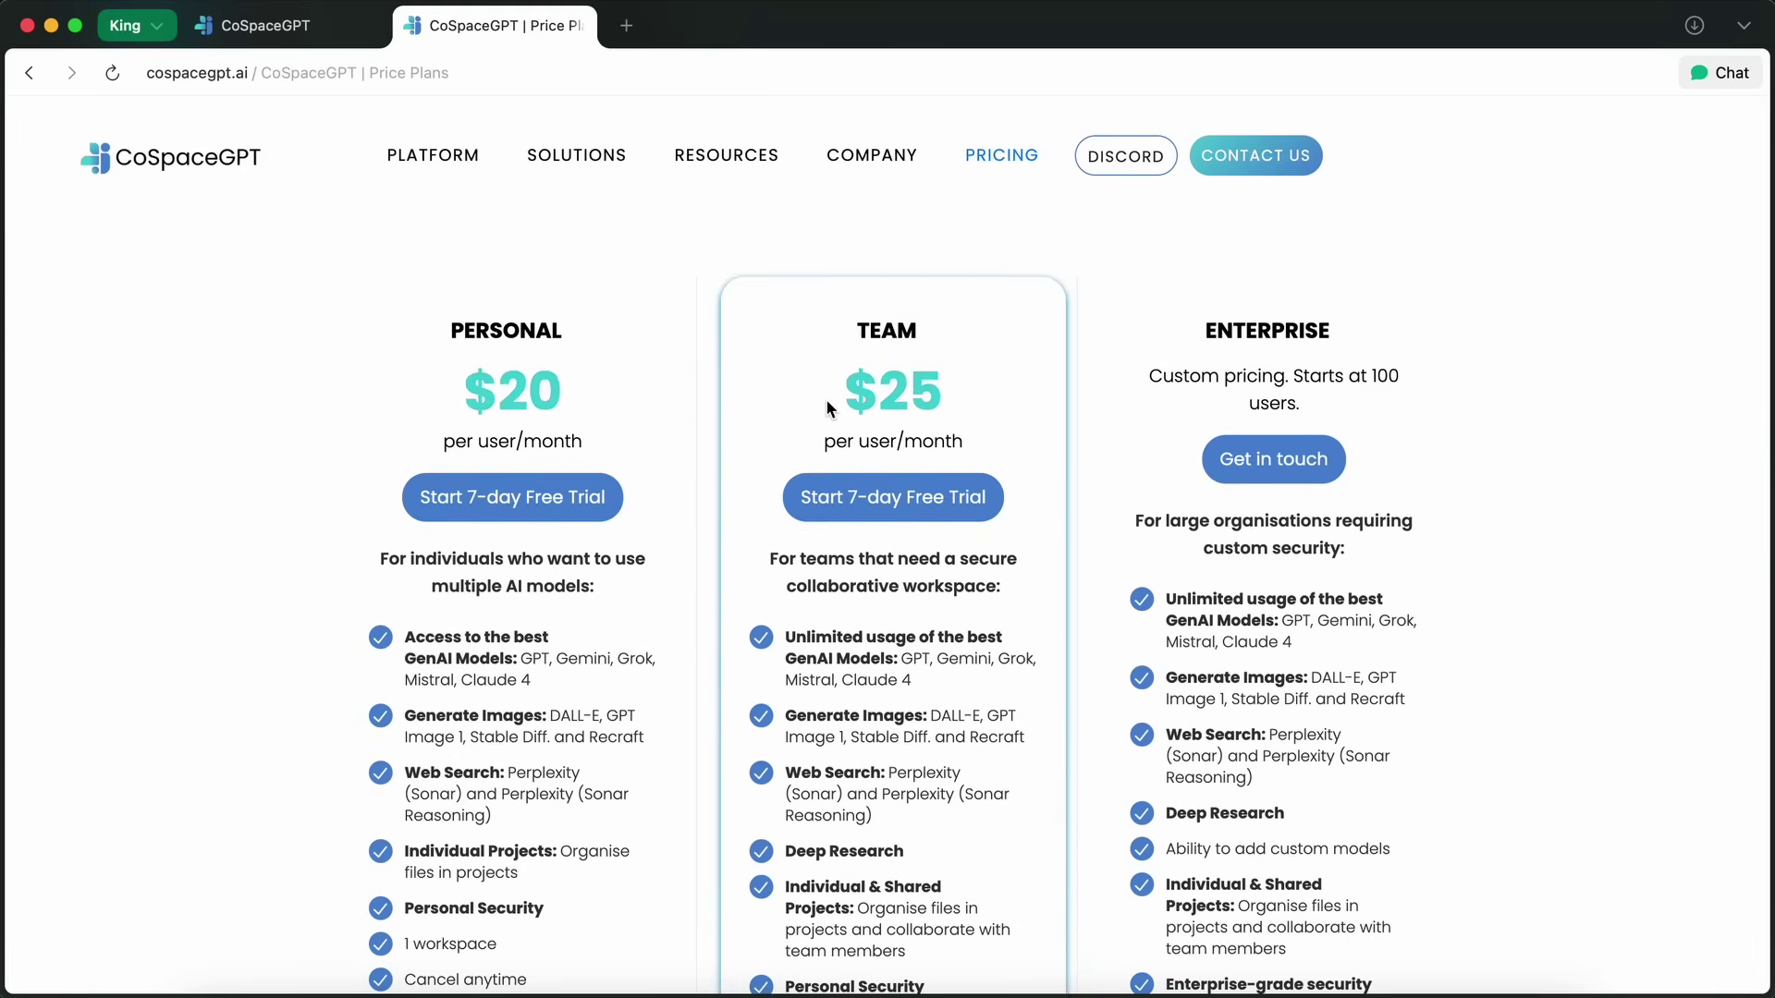
{"action": "scroll", "coordinate": [780, 491], "scroll_direction": "down", "scroll_amount": 4}
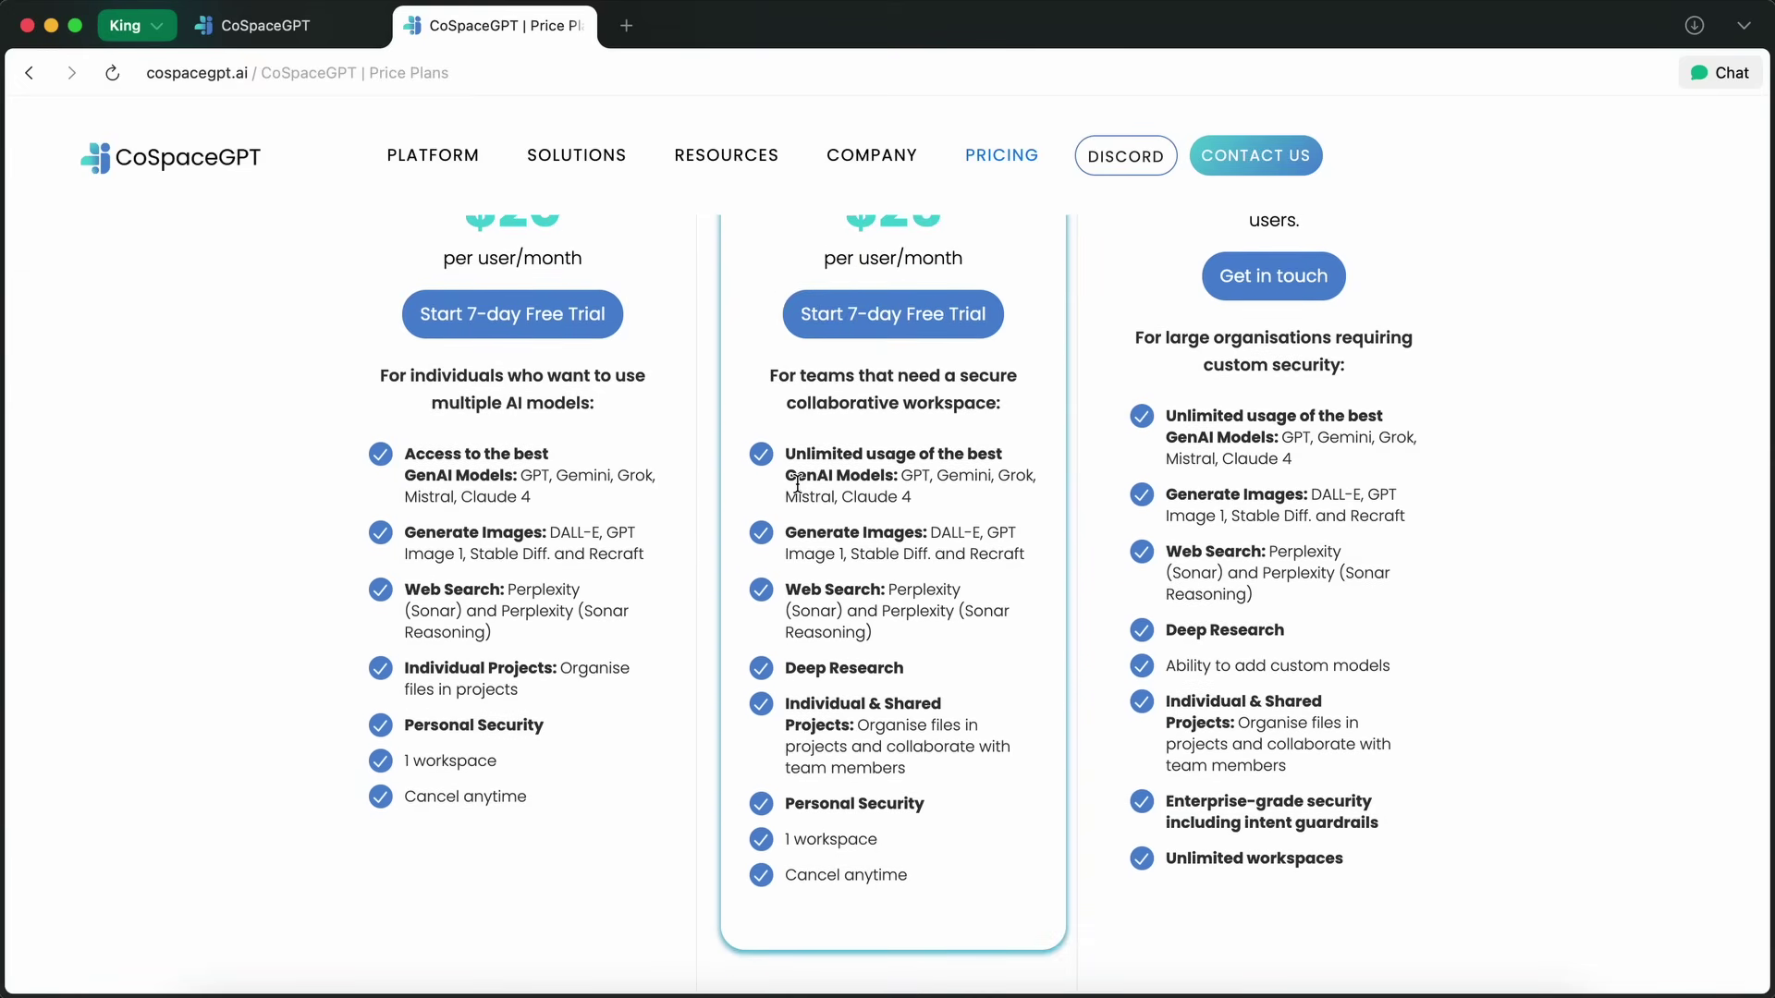
{"action": "scroll", "coordinate": [797, 482], "scroll_direction": "up", "scroll_amount": 5}
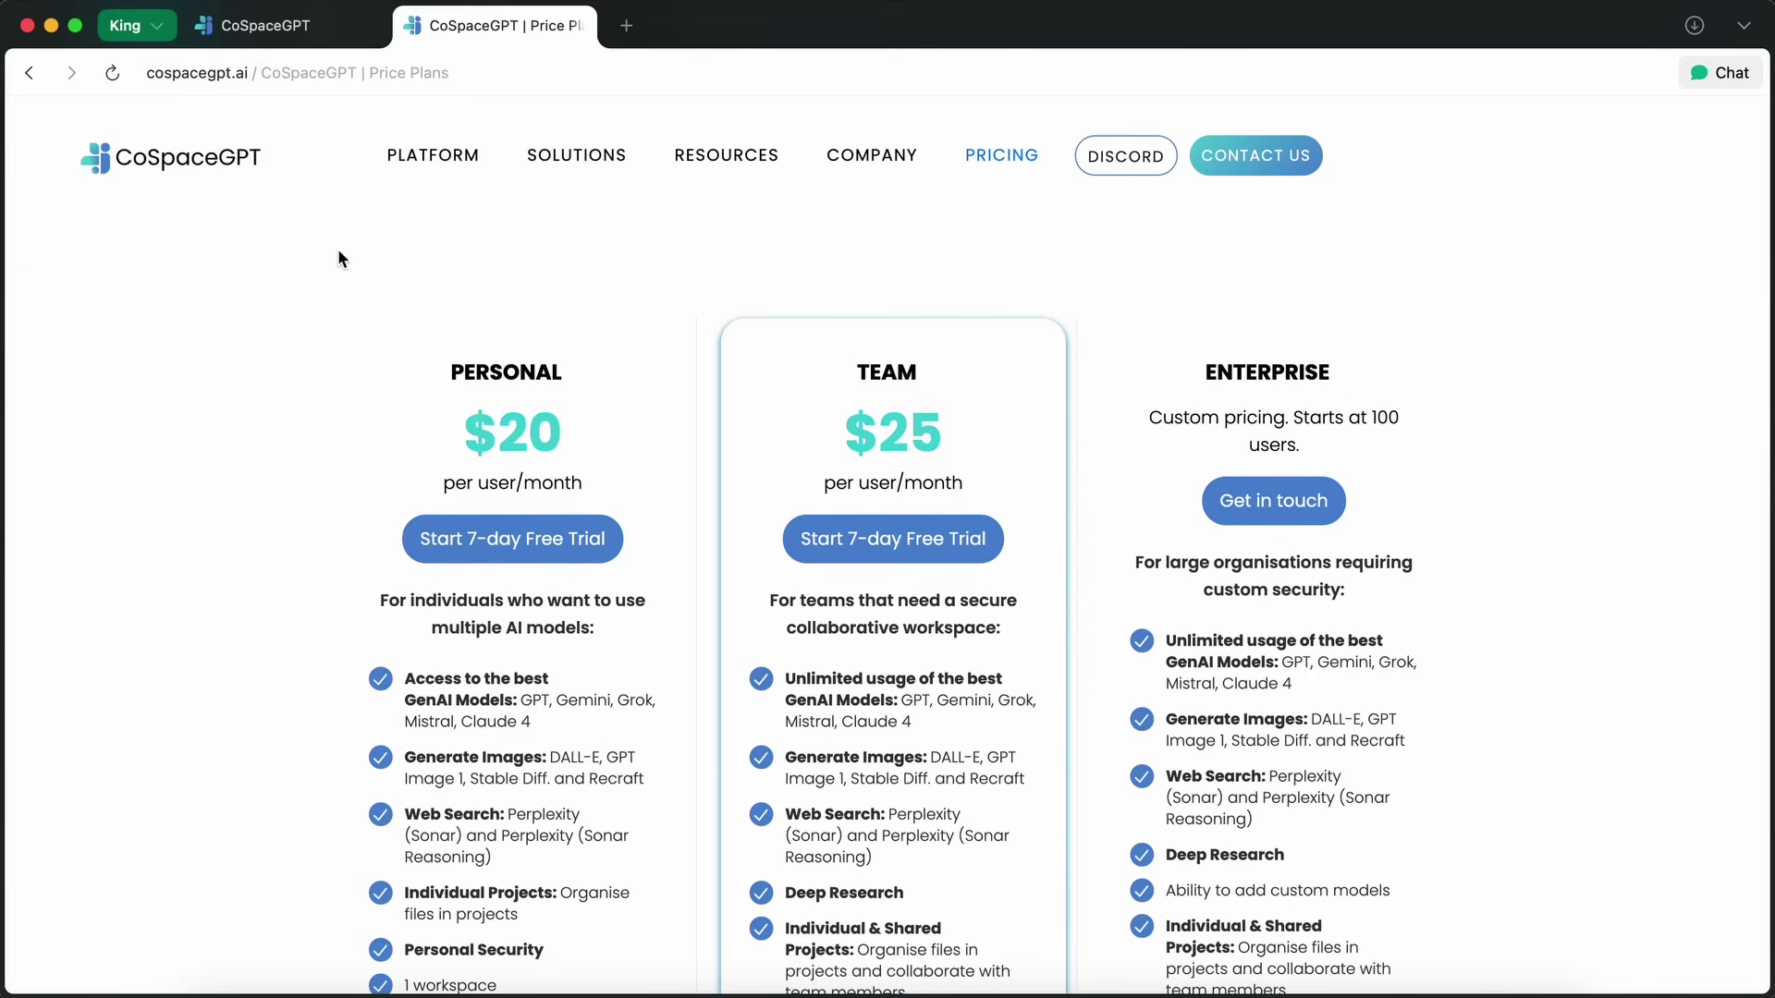
{"action": "scroll", "coordinate": [486, 875], "scroll_direction": "down", "scroll_amount": 3}
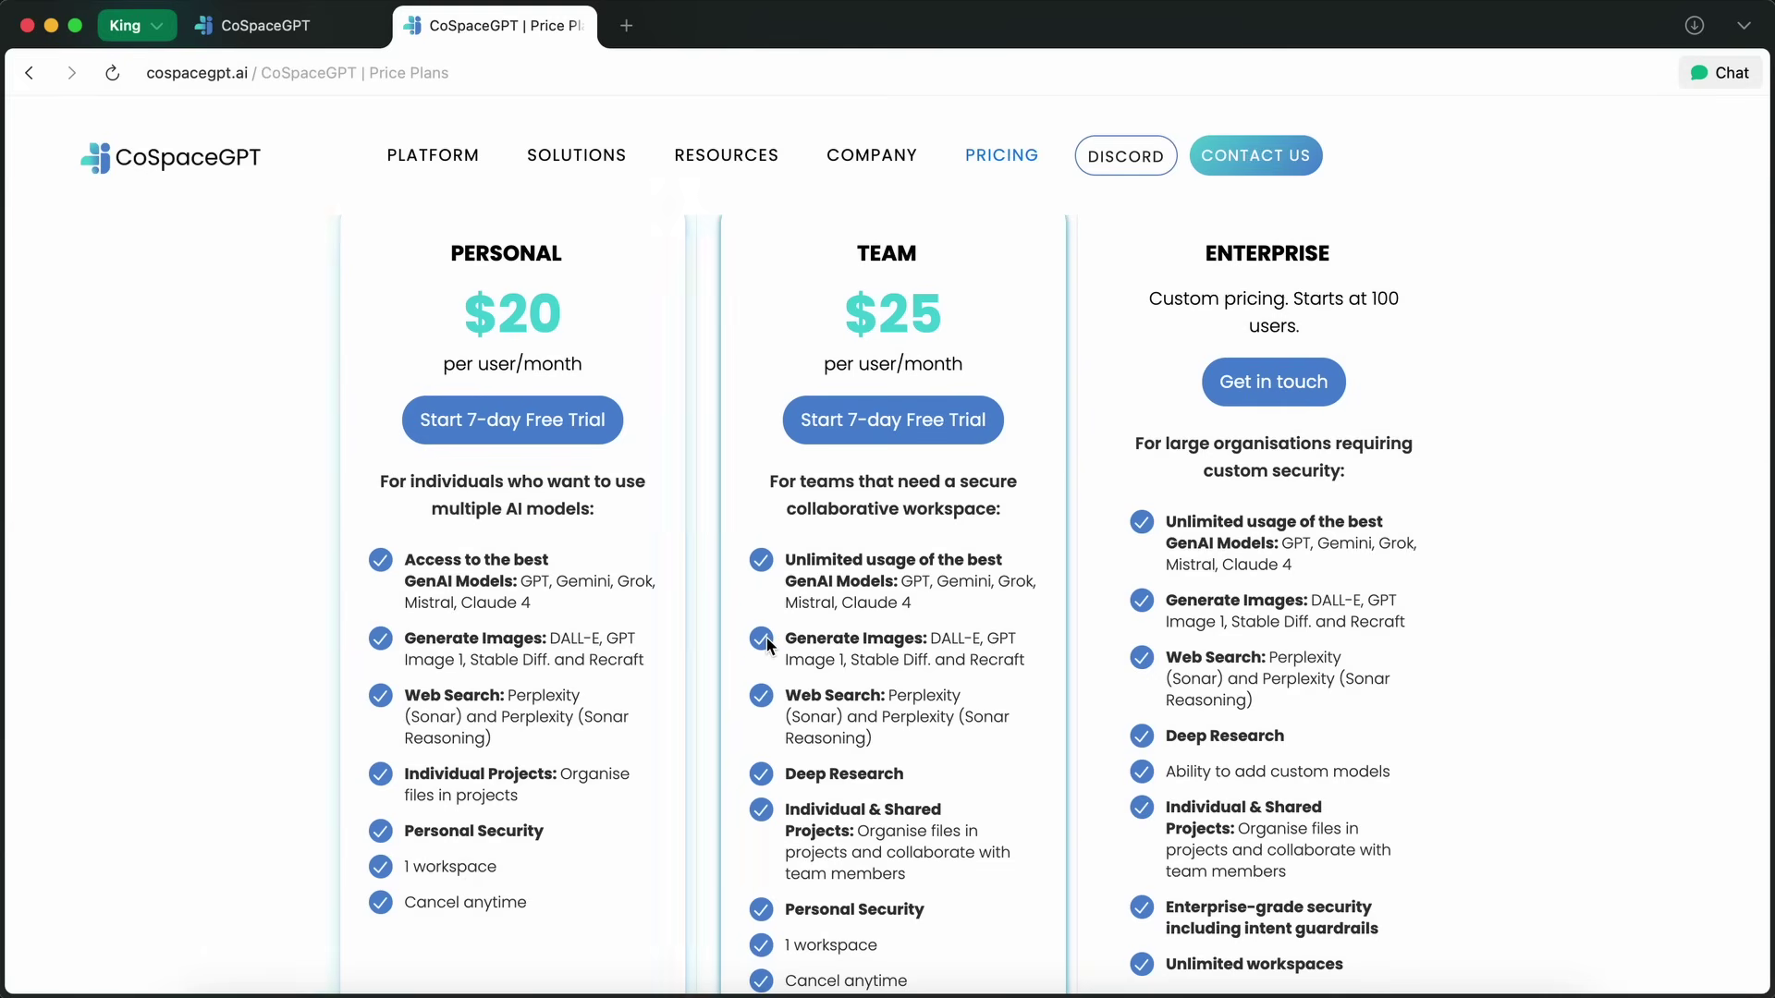
{"action": "scroll", "coordinate": [776, 692], "scroll_direction": "down", "scroll_amount": 2}
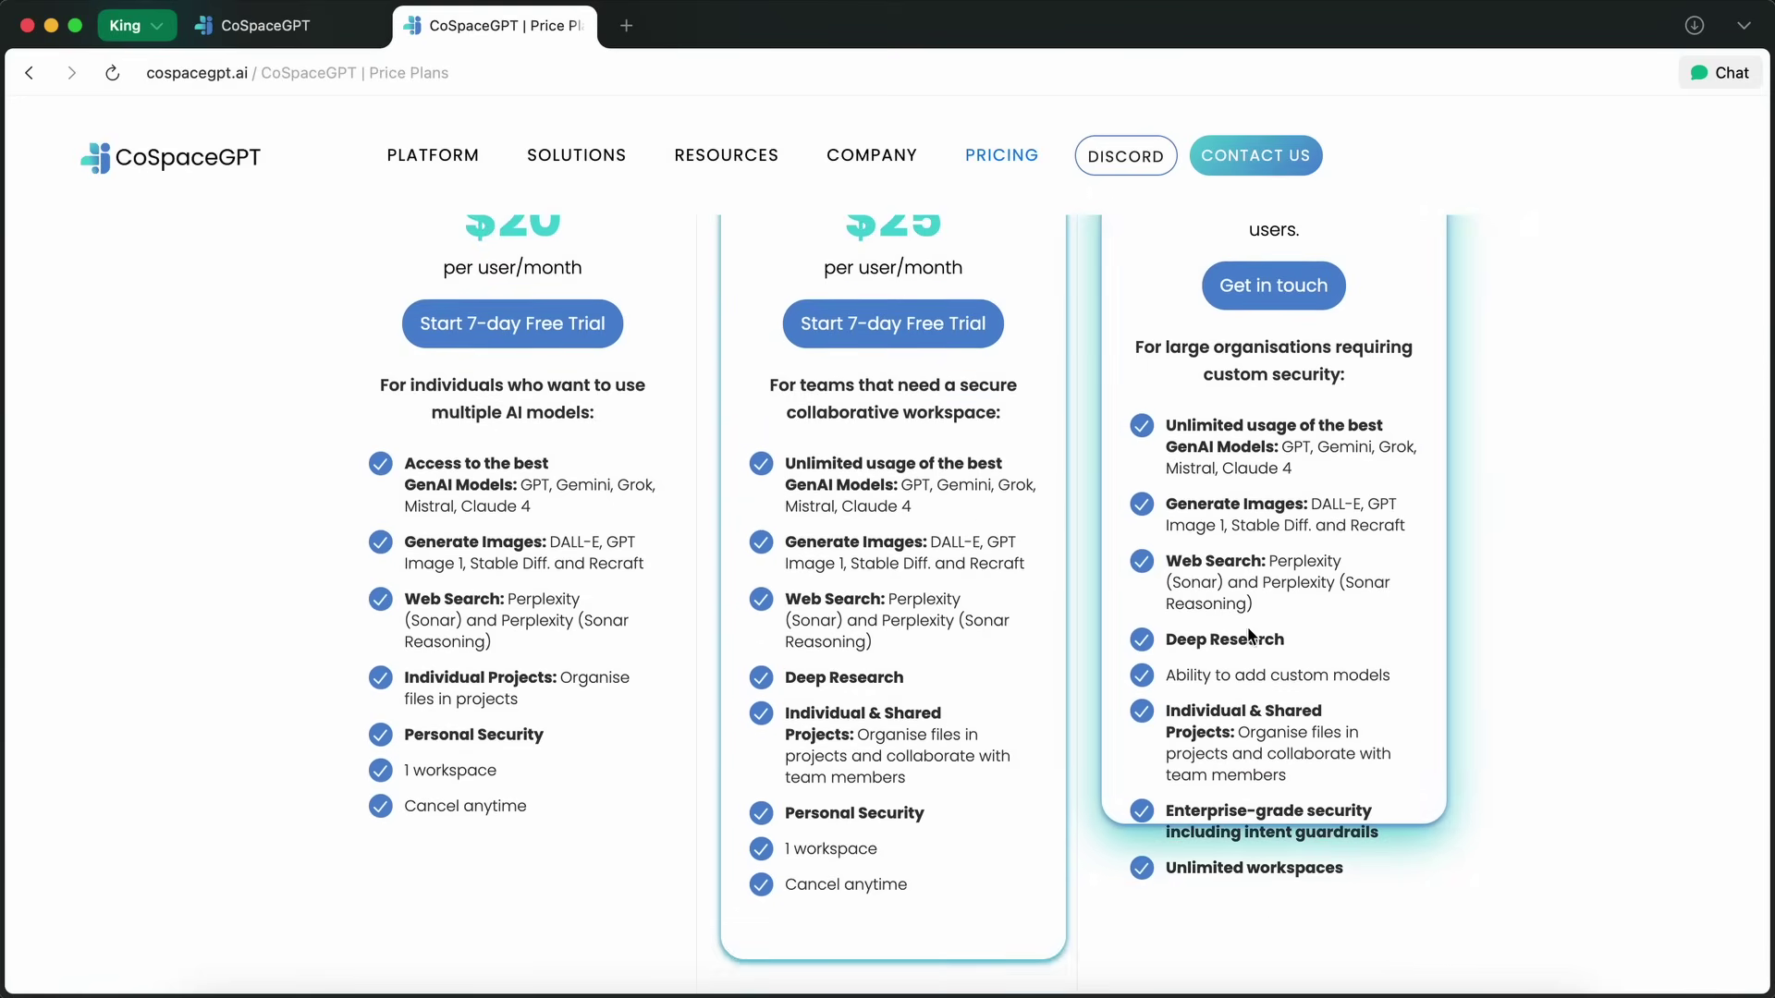
{"action": "scroll", "coordinate": [1560, 623], "scroll_direction": "up", "scroll_amount": 4}
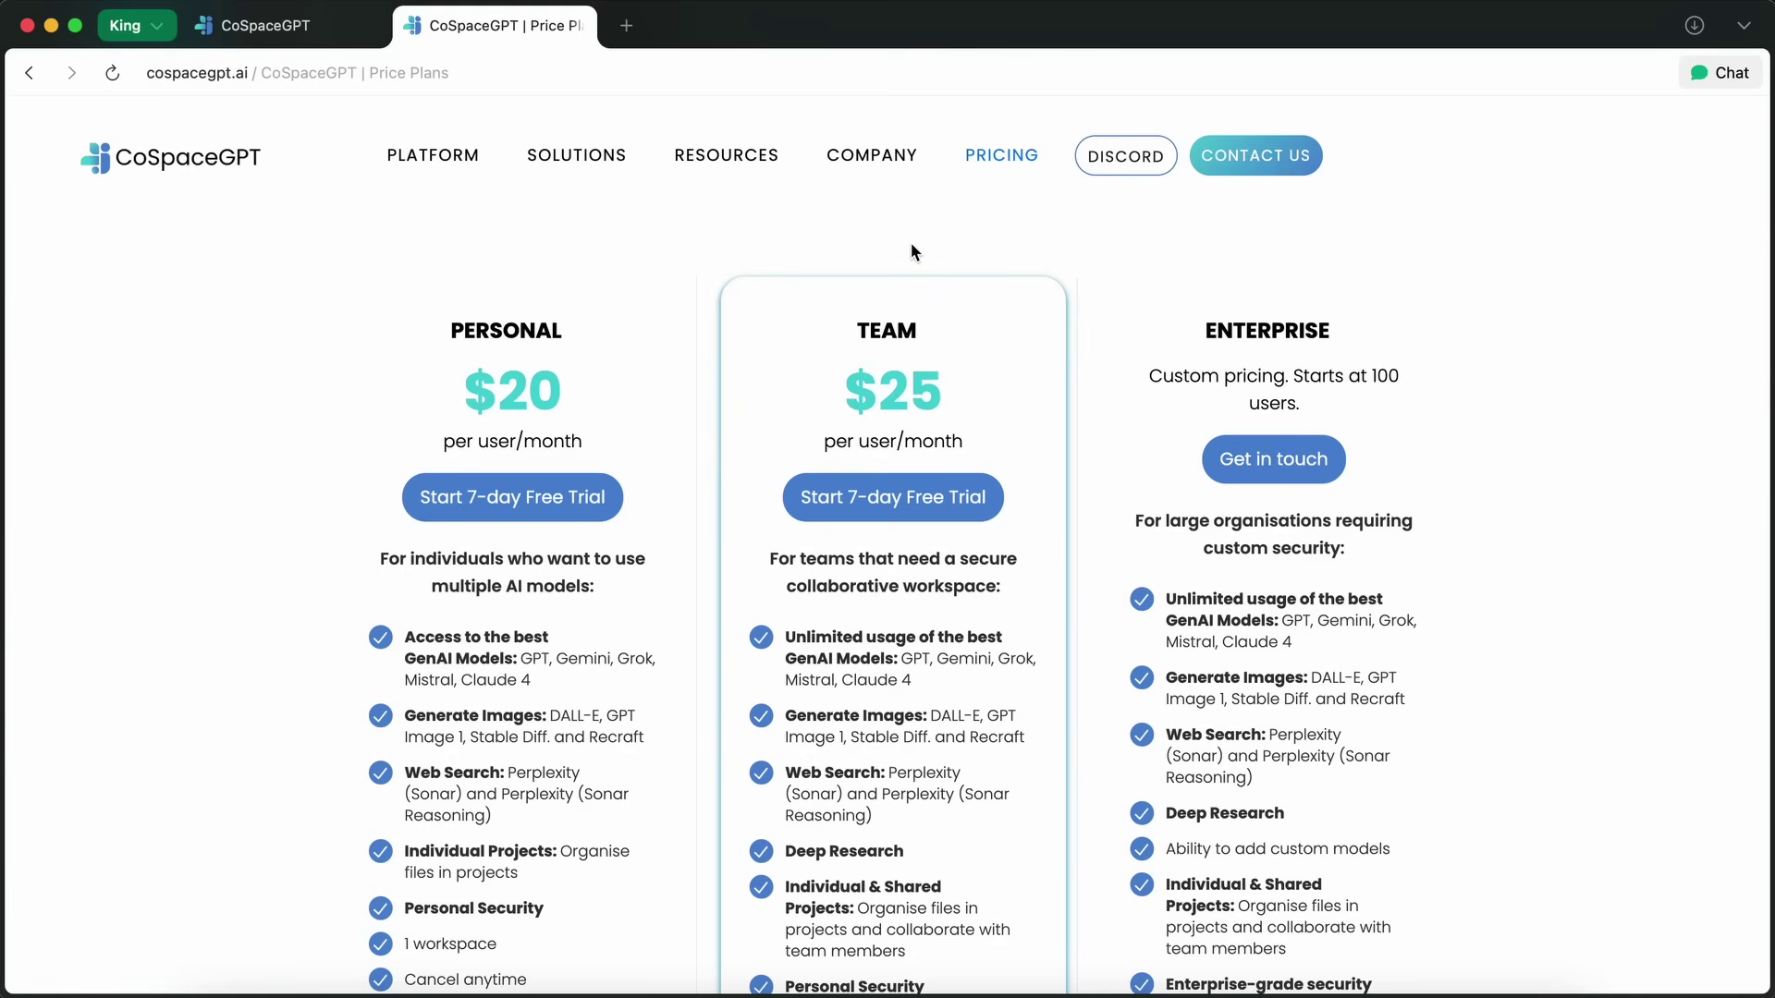
{"action": "scroll", "coordinate": [780, 490], "scroll_direction": "down", "scroll_amount": 3}
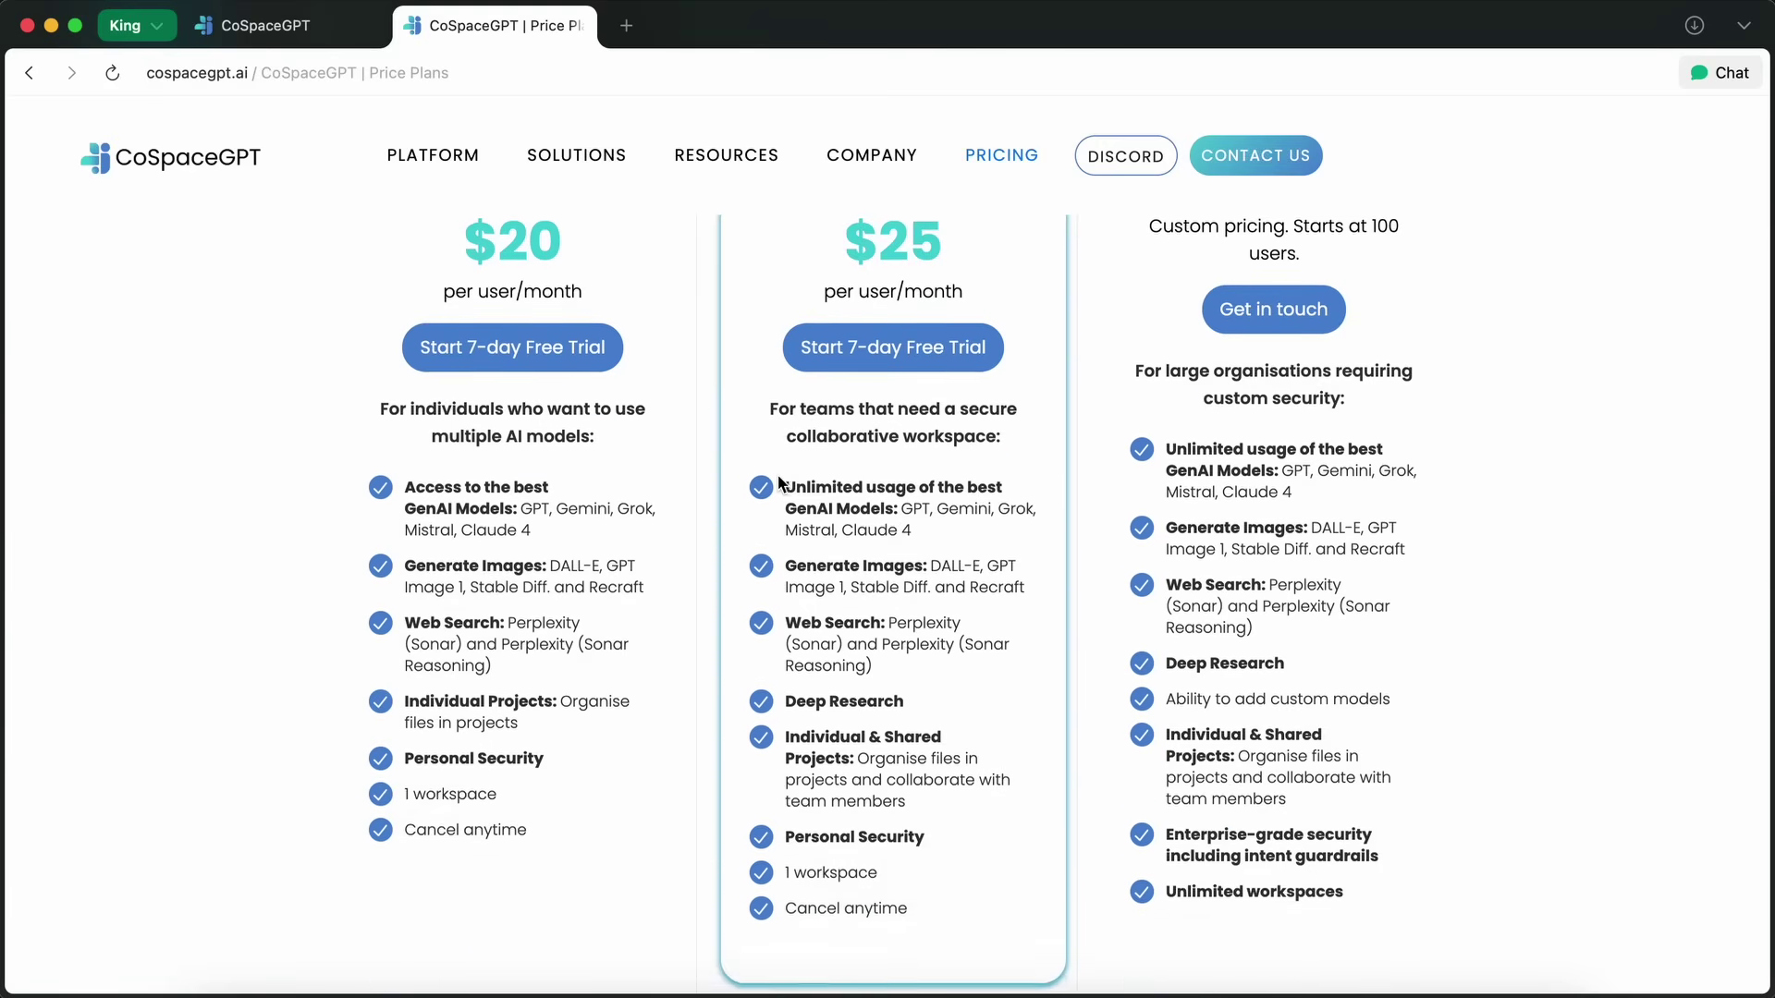
{"action": "scroll", "coordinate": [798, 483], "scroll_direction": "up", "scroll_amount": 2}
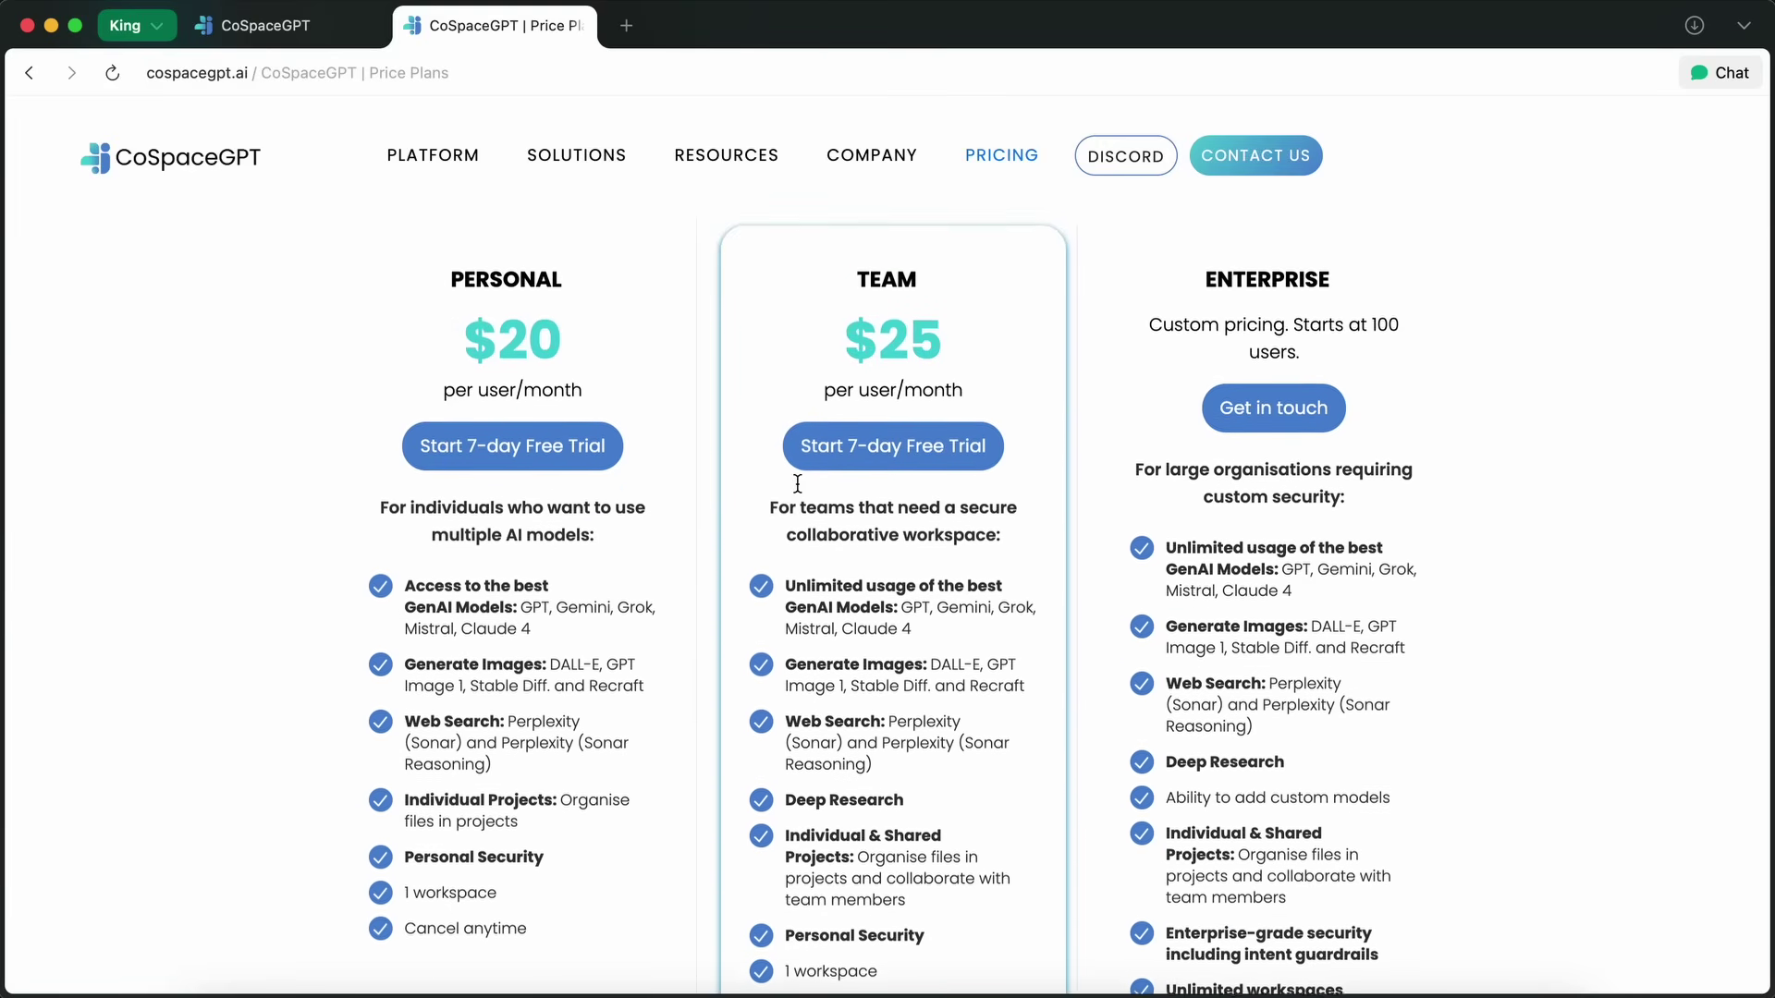
{"action": "scroll", "coordinate": [798, 484], "scroll_direction": "up", "scroll_amount": 2}
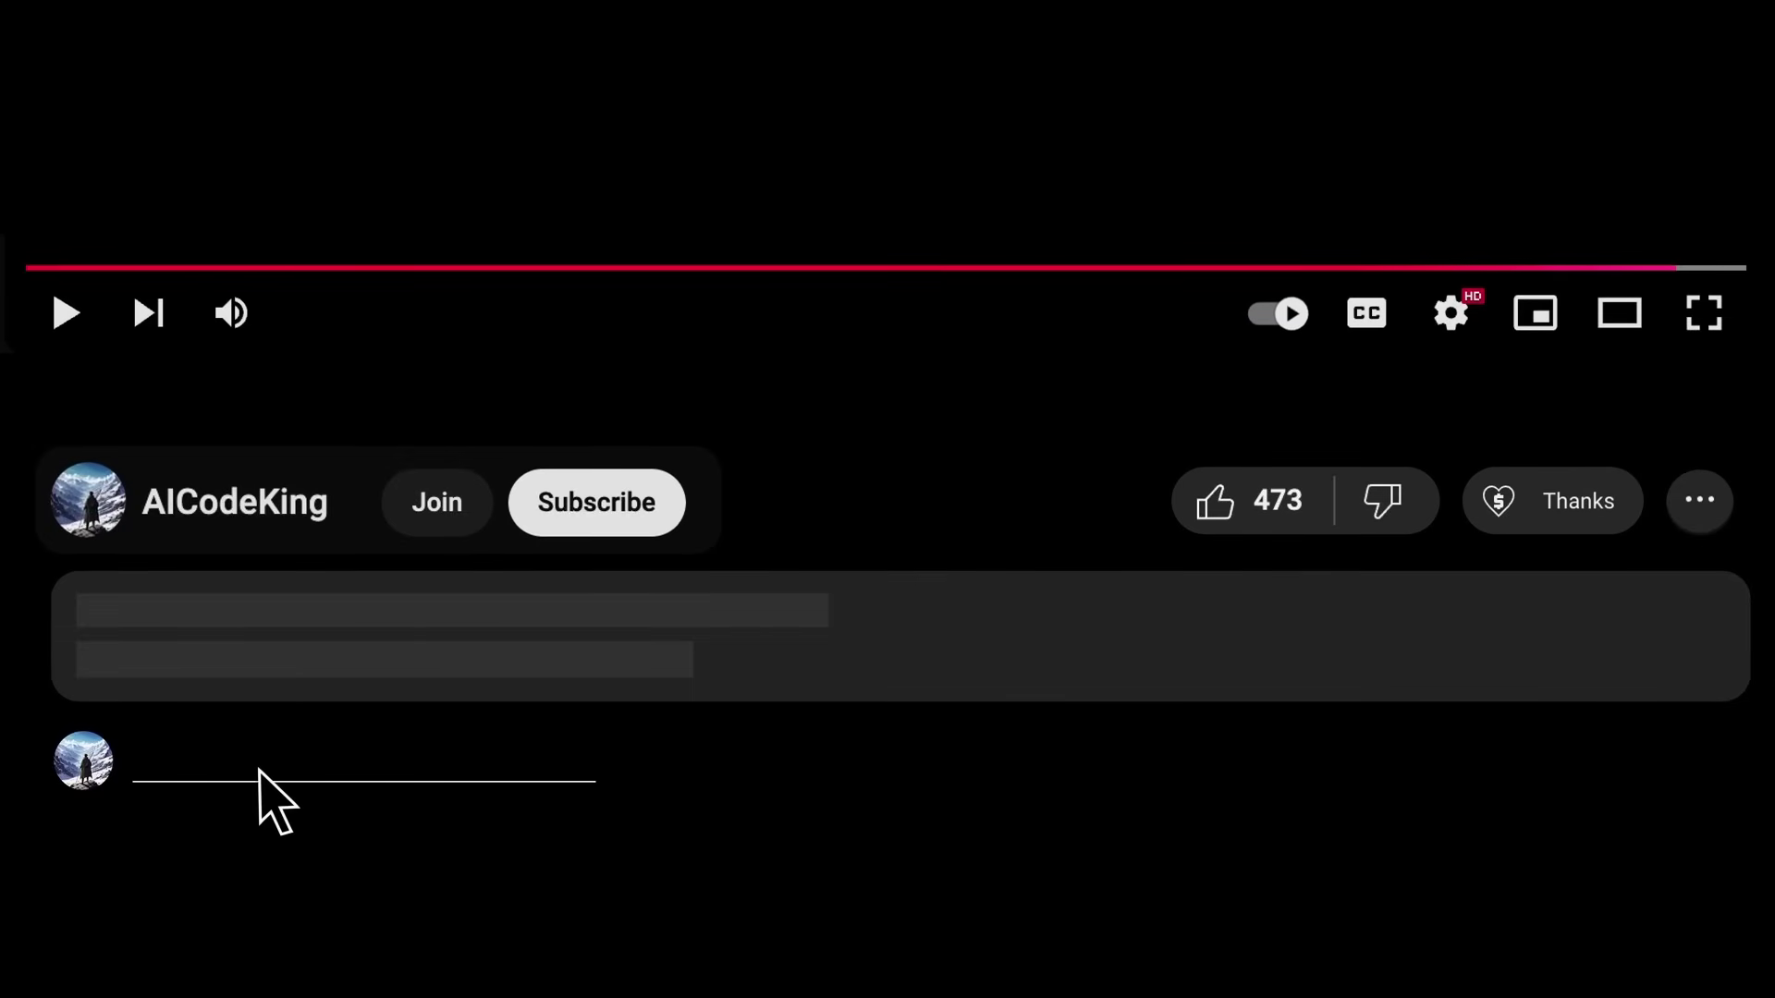
Subscribe, like the video, set a $5.00 thank-you tip, and bring up channel memberships
{"action": "left_click", "coordinate": [641, 514]}
{"action": "left_click", "coordinate": [1264, 527]}
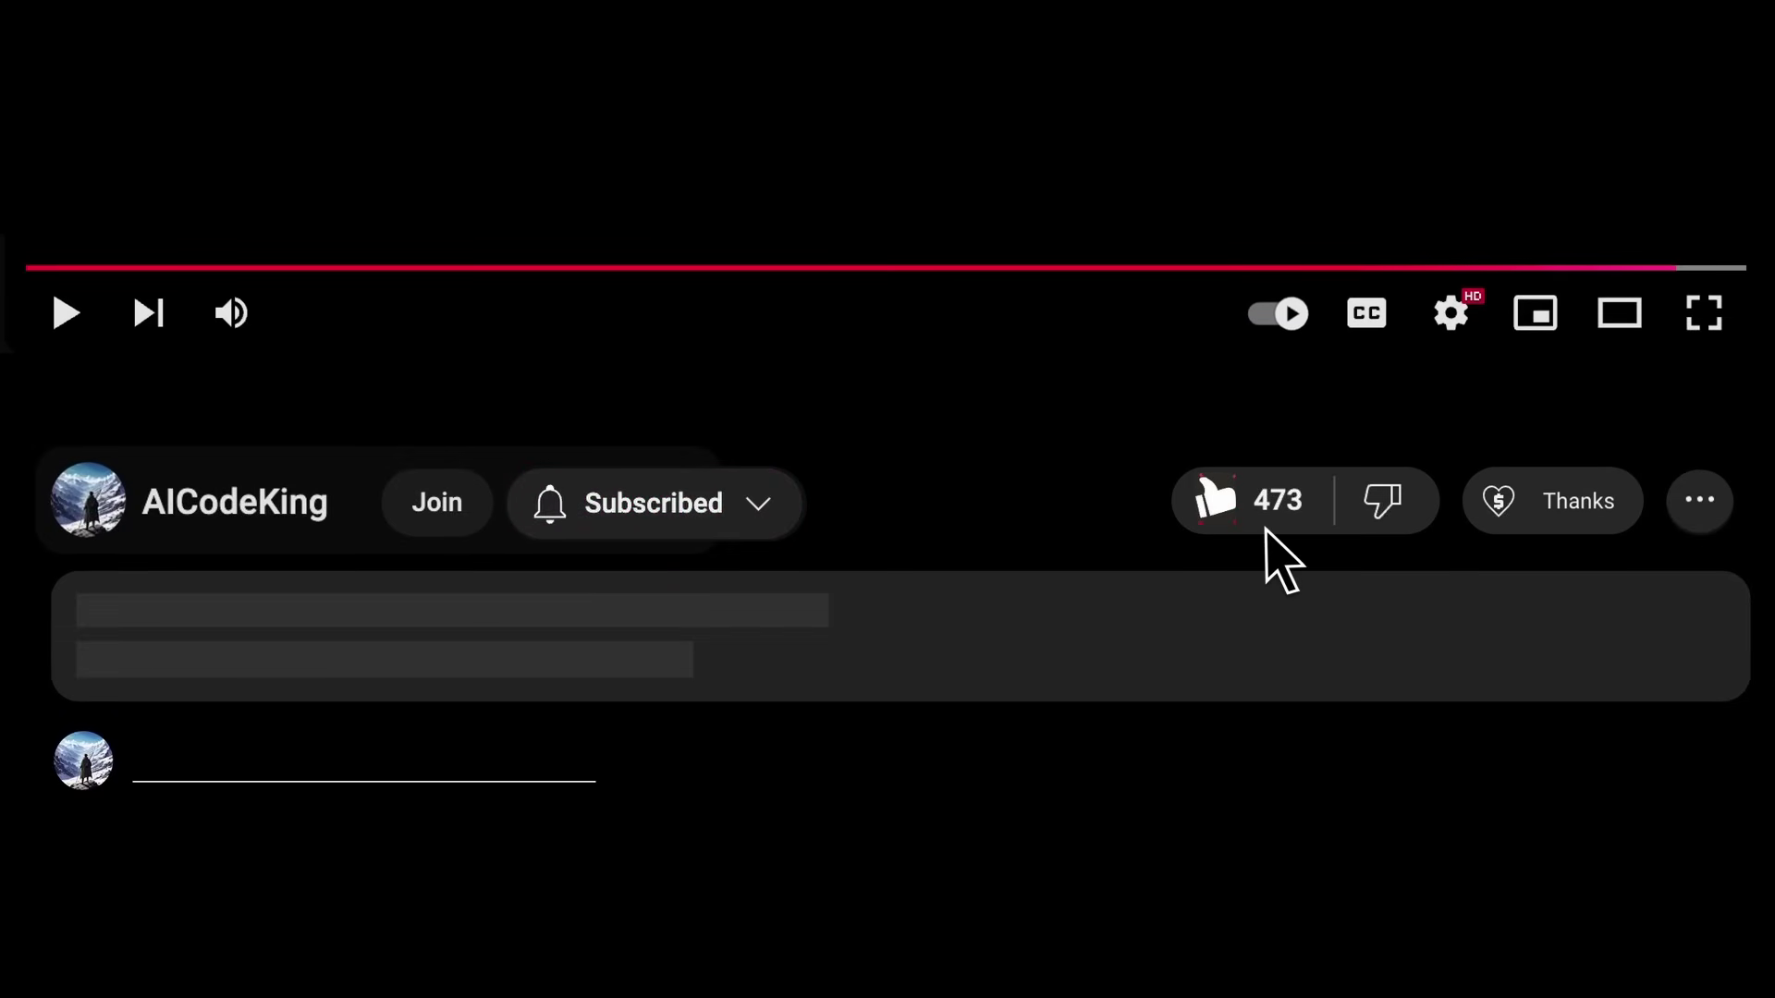
{"action": "left_click", "coordinate": [1562, 527]}
{"action": "left_click_drag", "start_coordinate": [453, 586], "coordinate": [622, 591]}
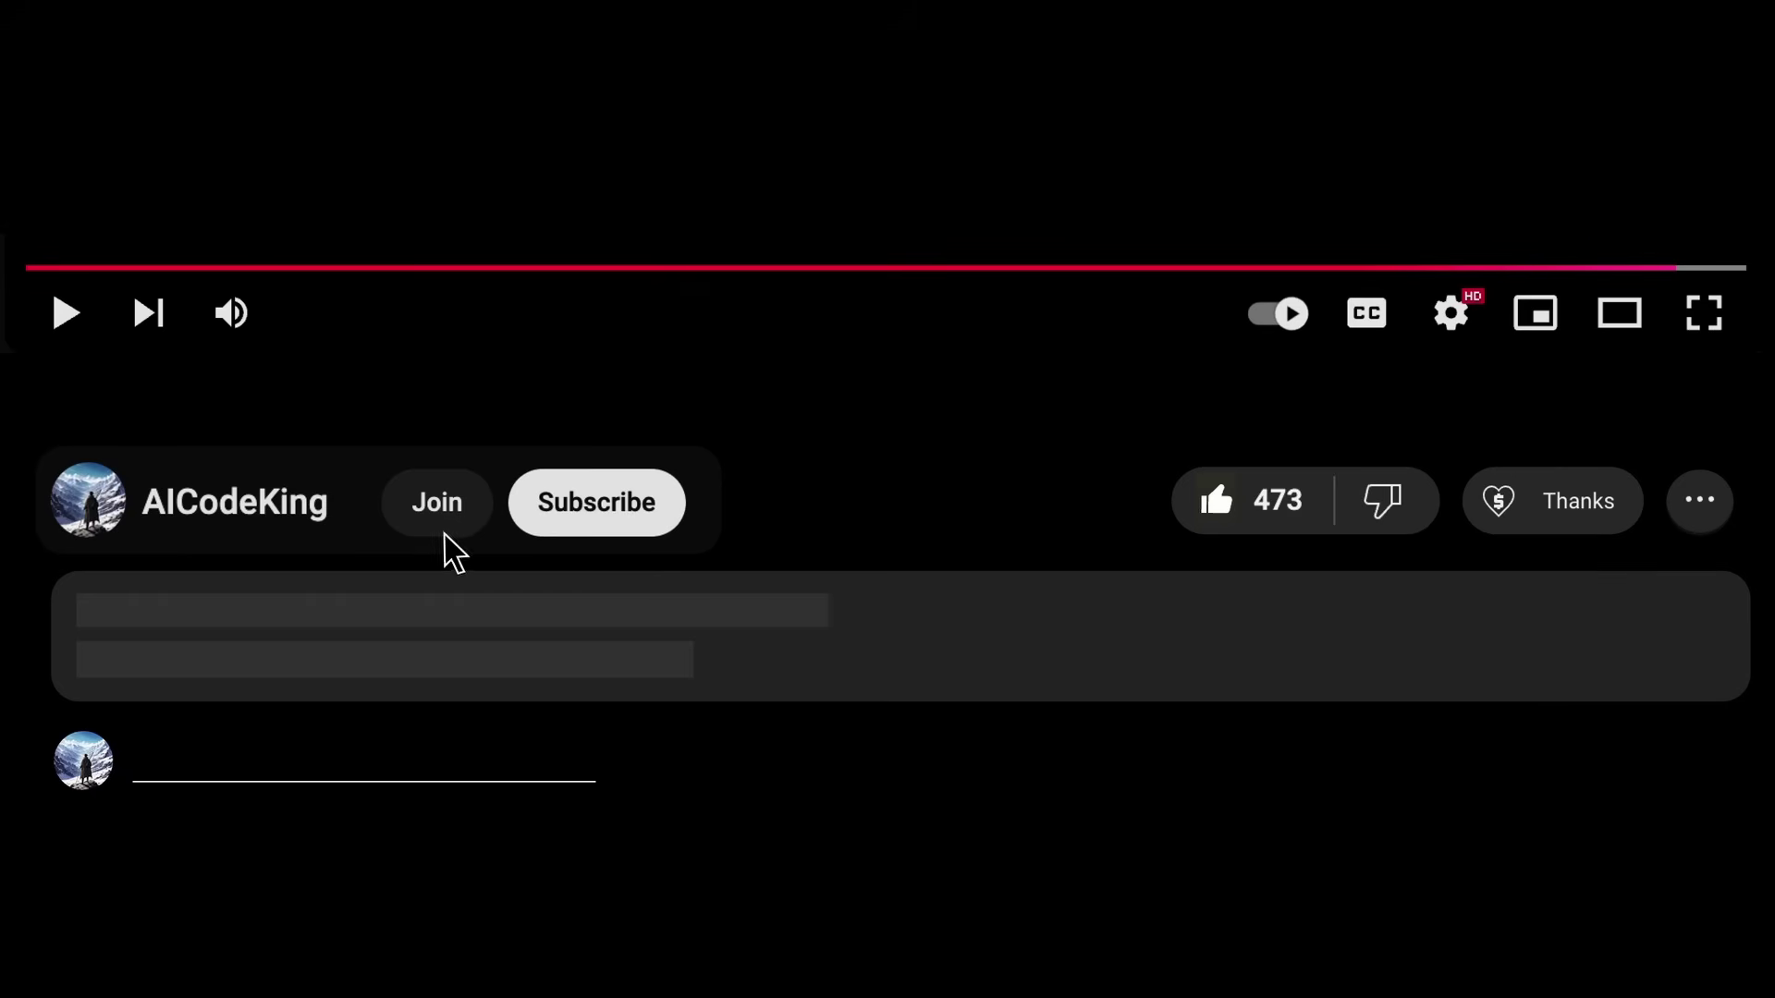
{"action": "left_click", "coordinate": [442, 529]}
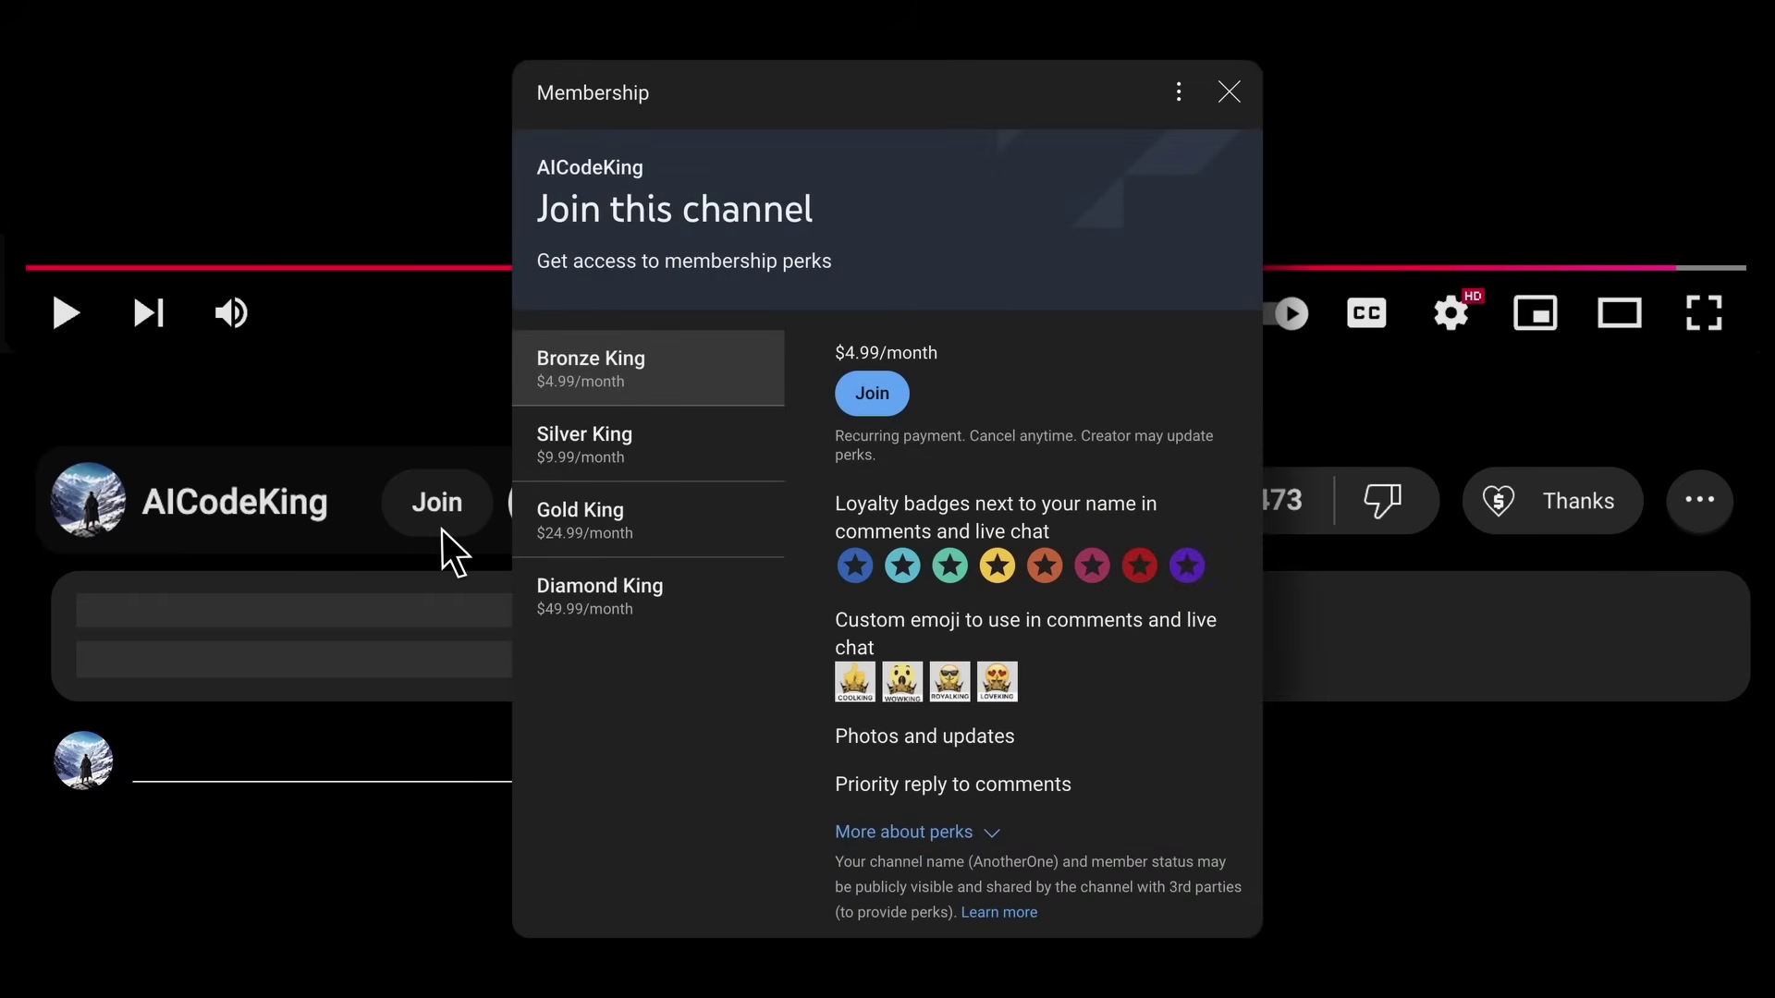